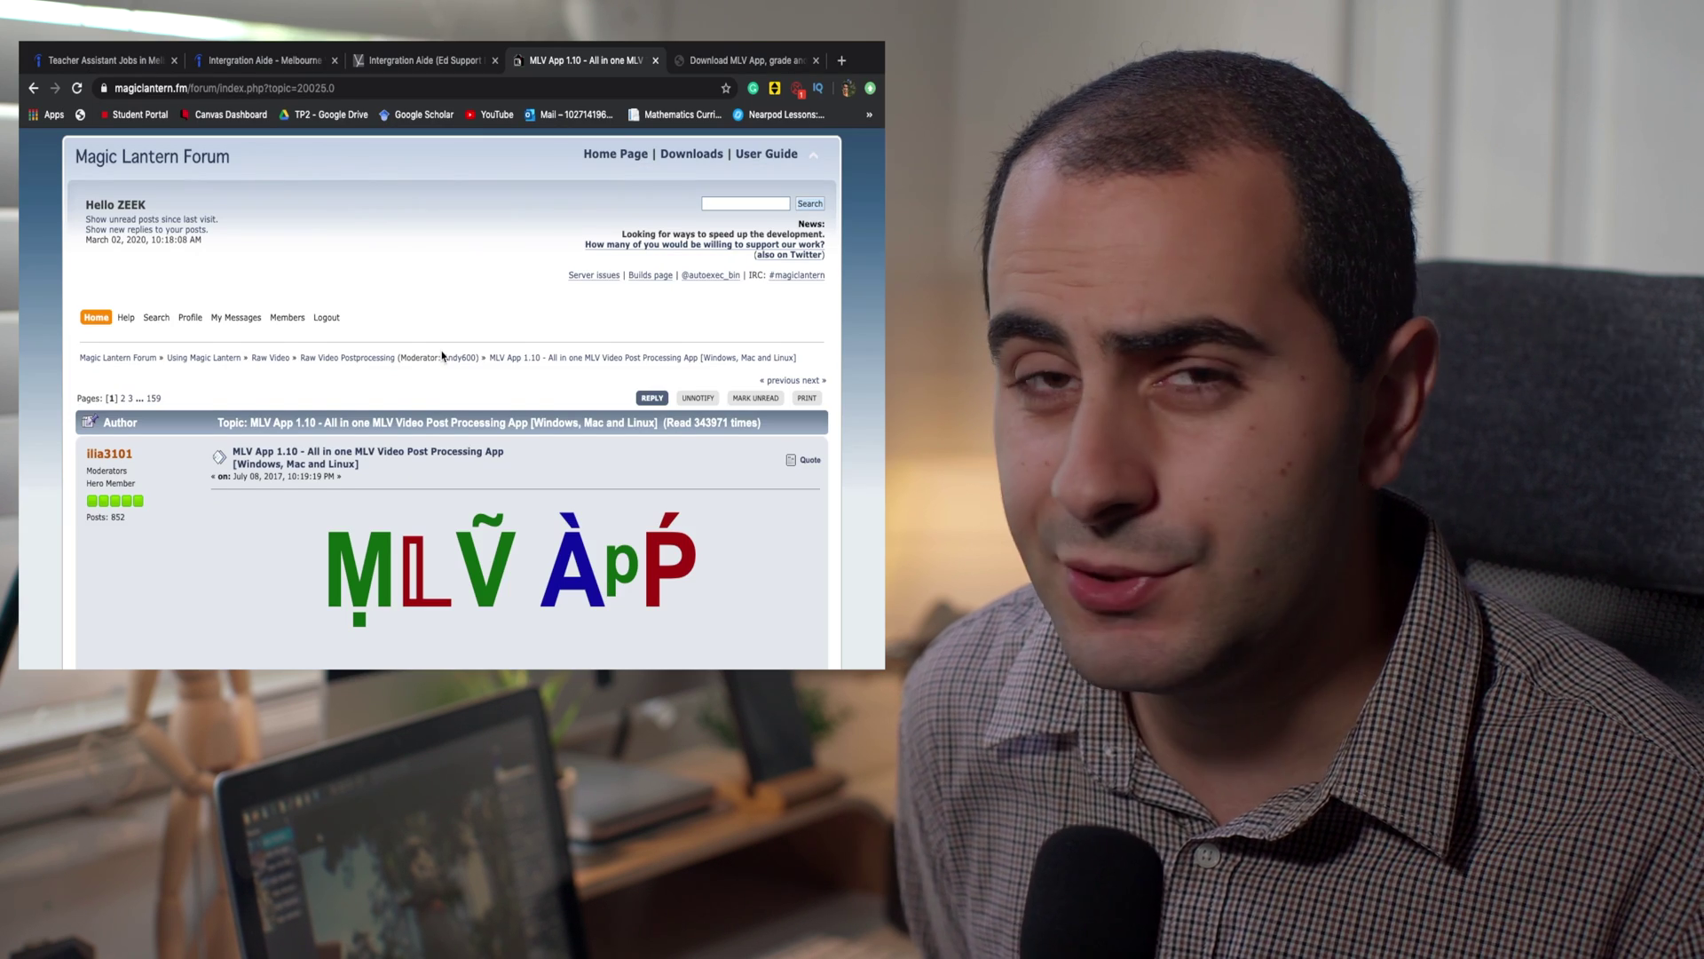
pyautogui.scroll(-5, 442, 355)
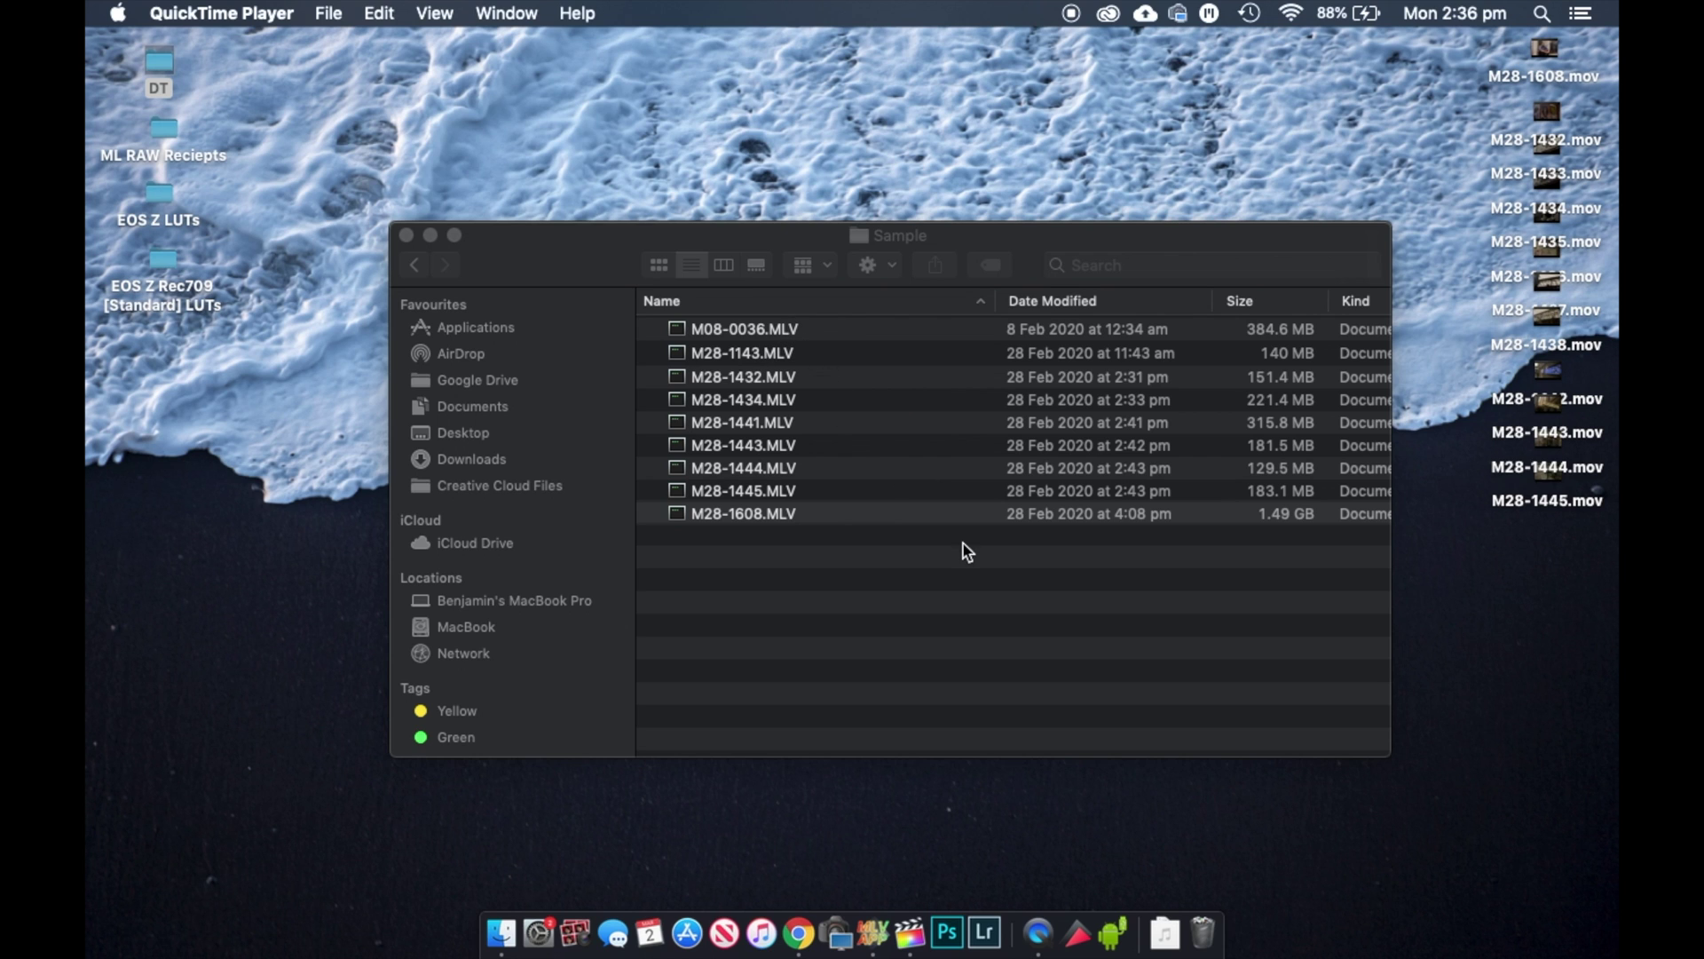
# - Switch from the Sample folder in Finder to the MLV App session containing the MLV clips
pyautogui.click(974, 577)
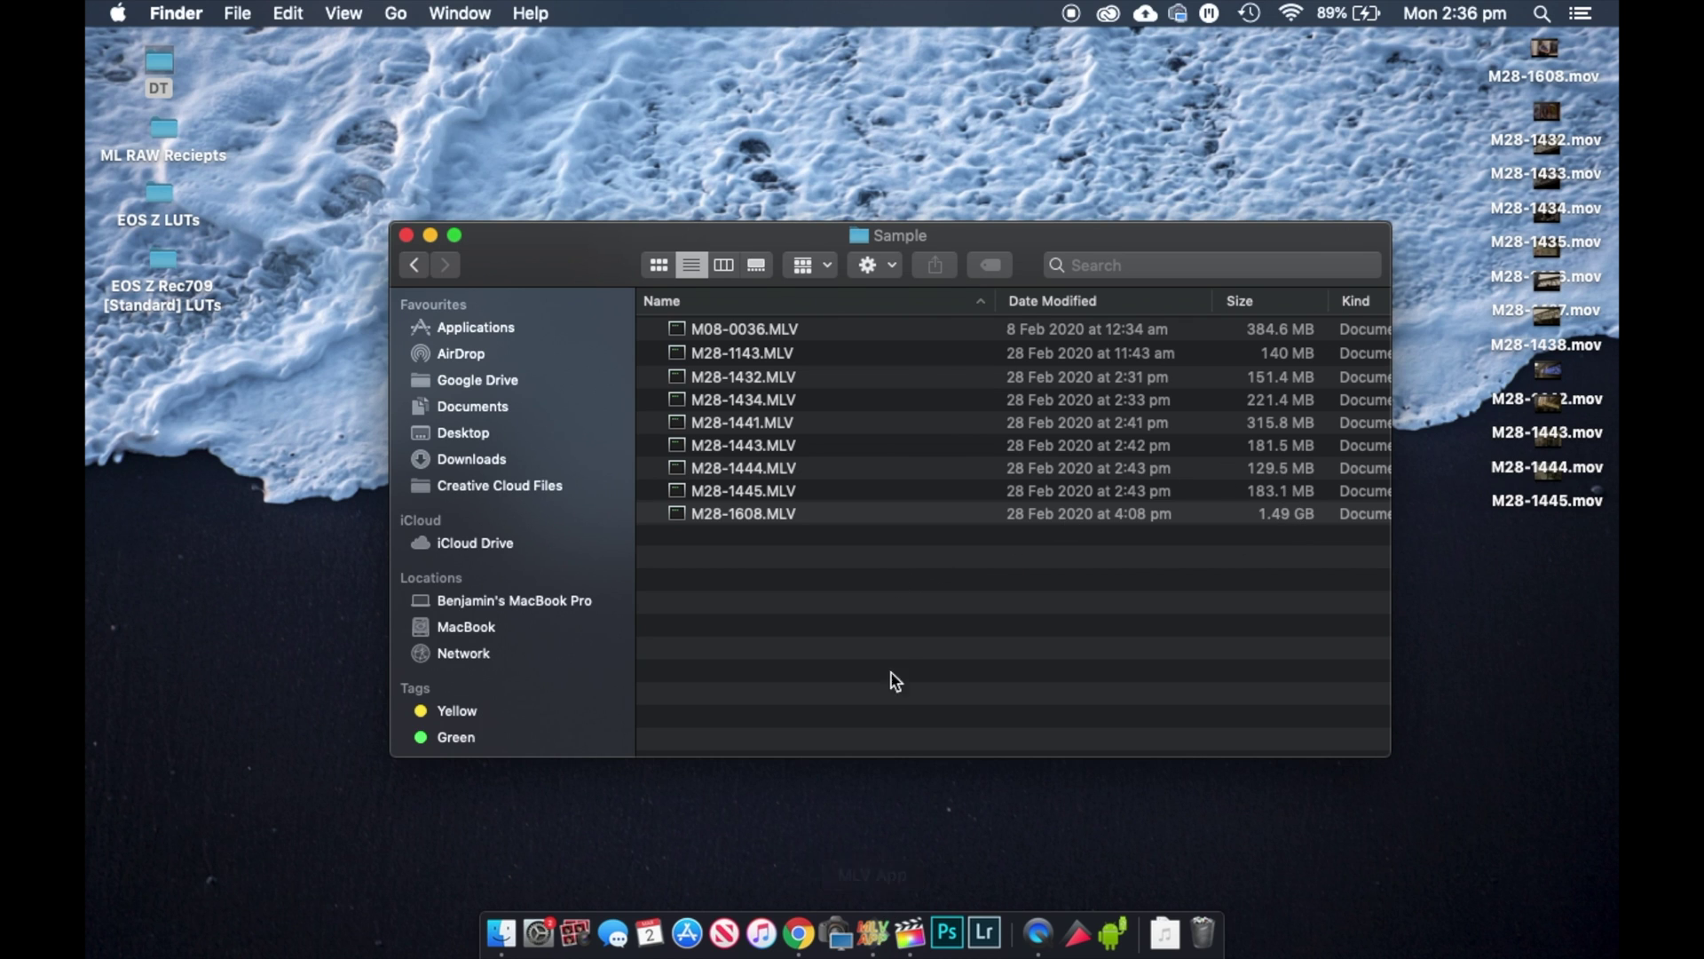
pyautogui.hotkey('ctrl', 'Right')
pyautogui.hotkey('ctrl', 'Left')
pyautogui.press('super+a')
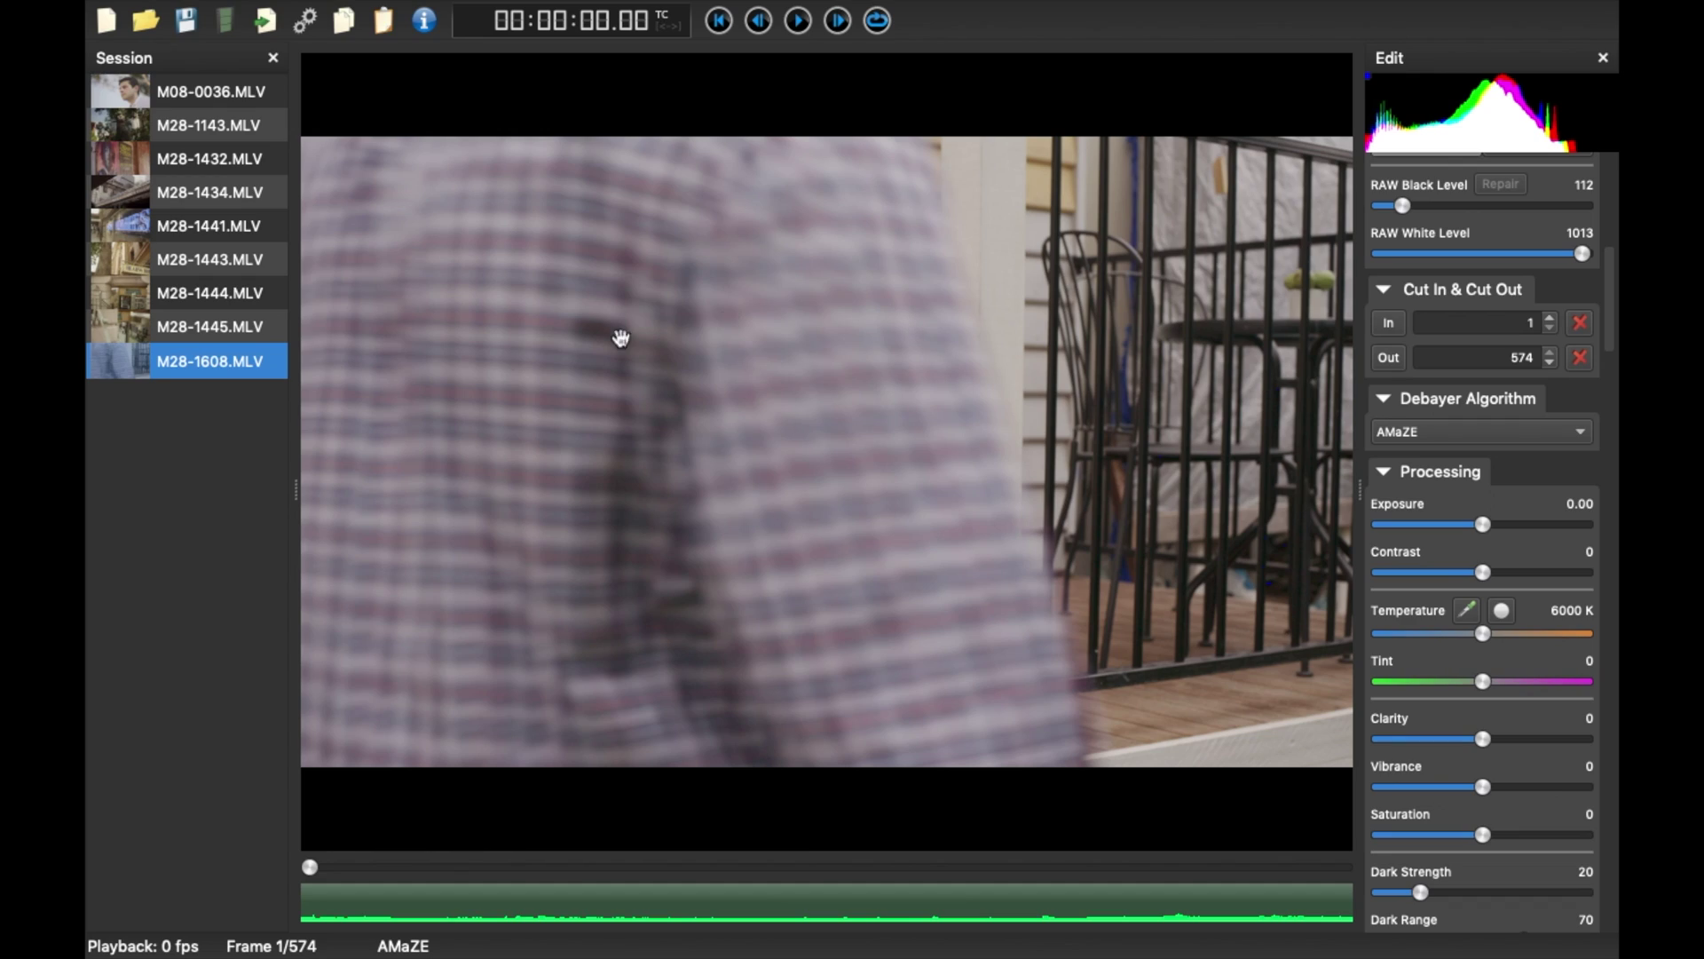
# - Play back clip M28-1608.MLV, jump back to around the eight-second mark and stop playback
pyautogui.press('space')
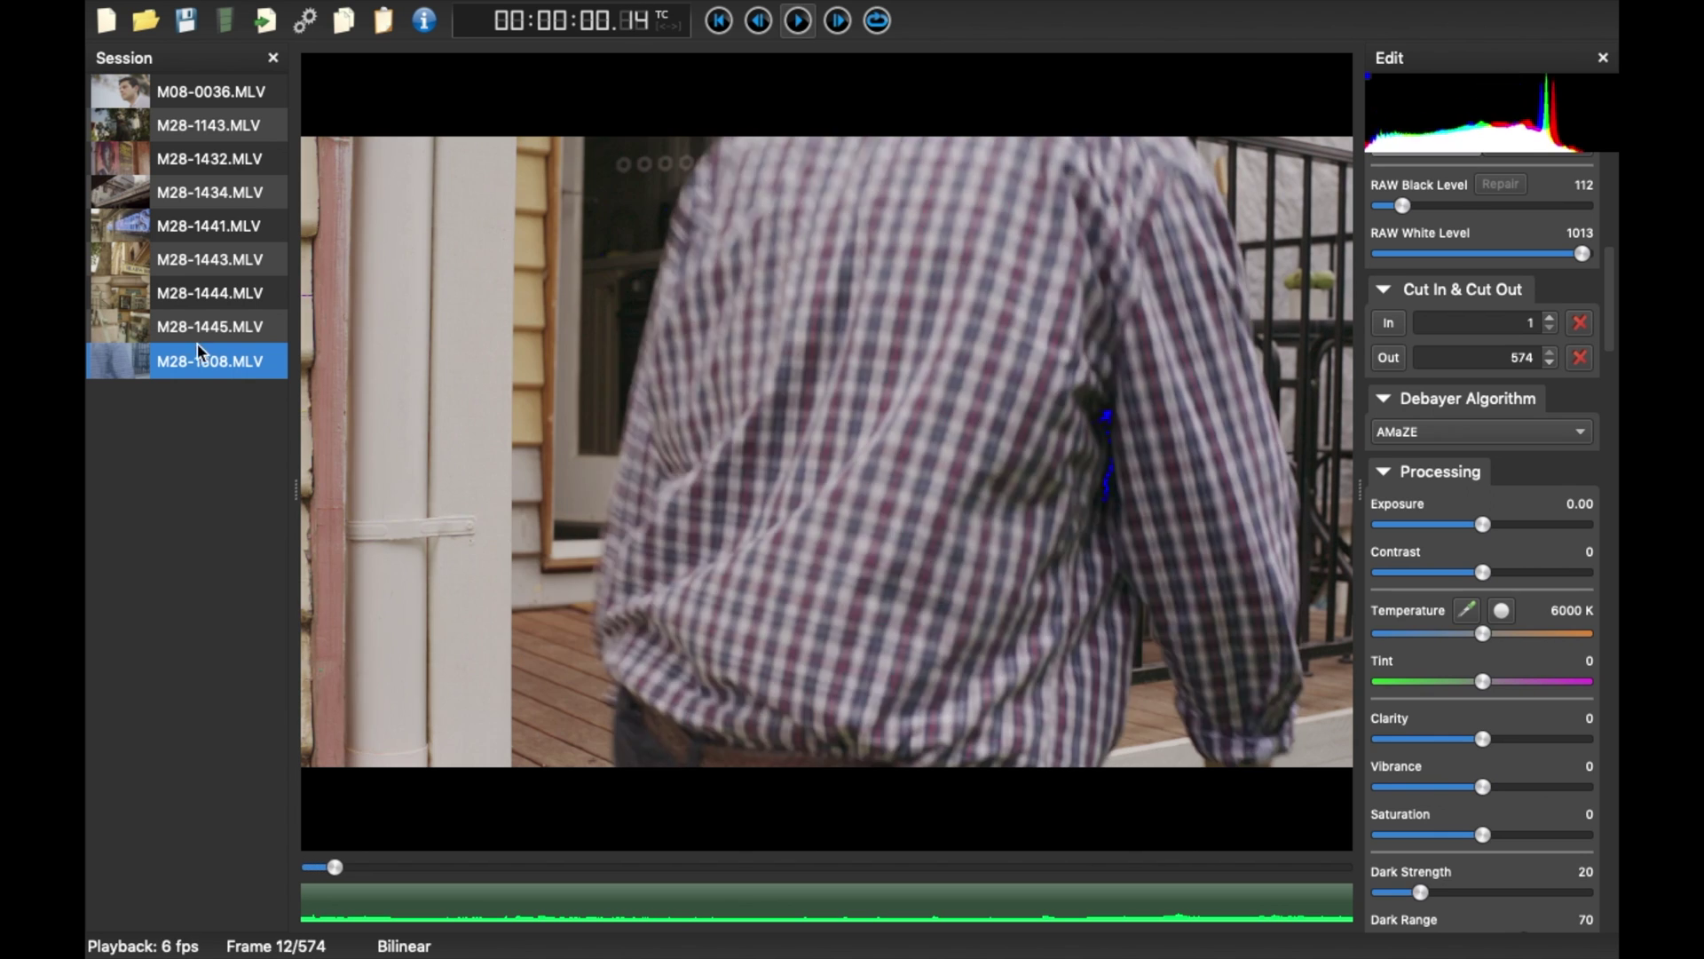
pyautogui.press('XF86AudioRaiseVolume')
pyautogui.press('XF86AudioMute')
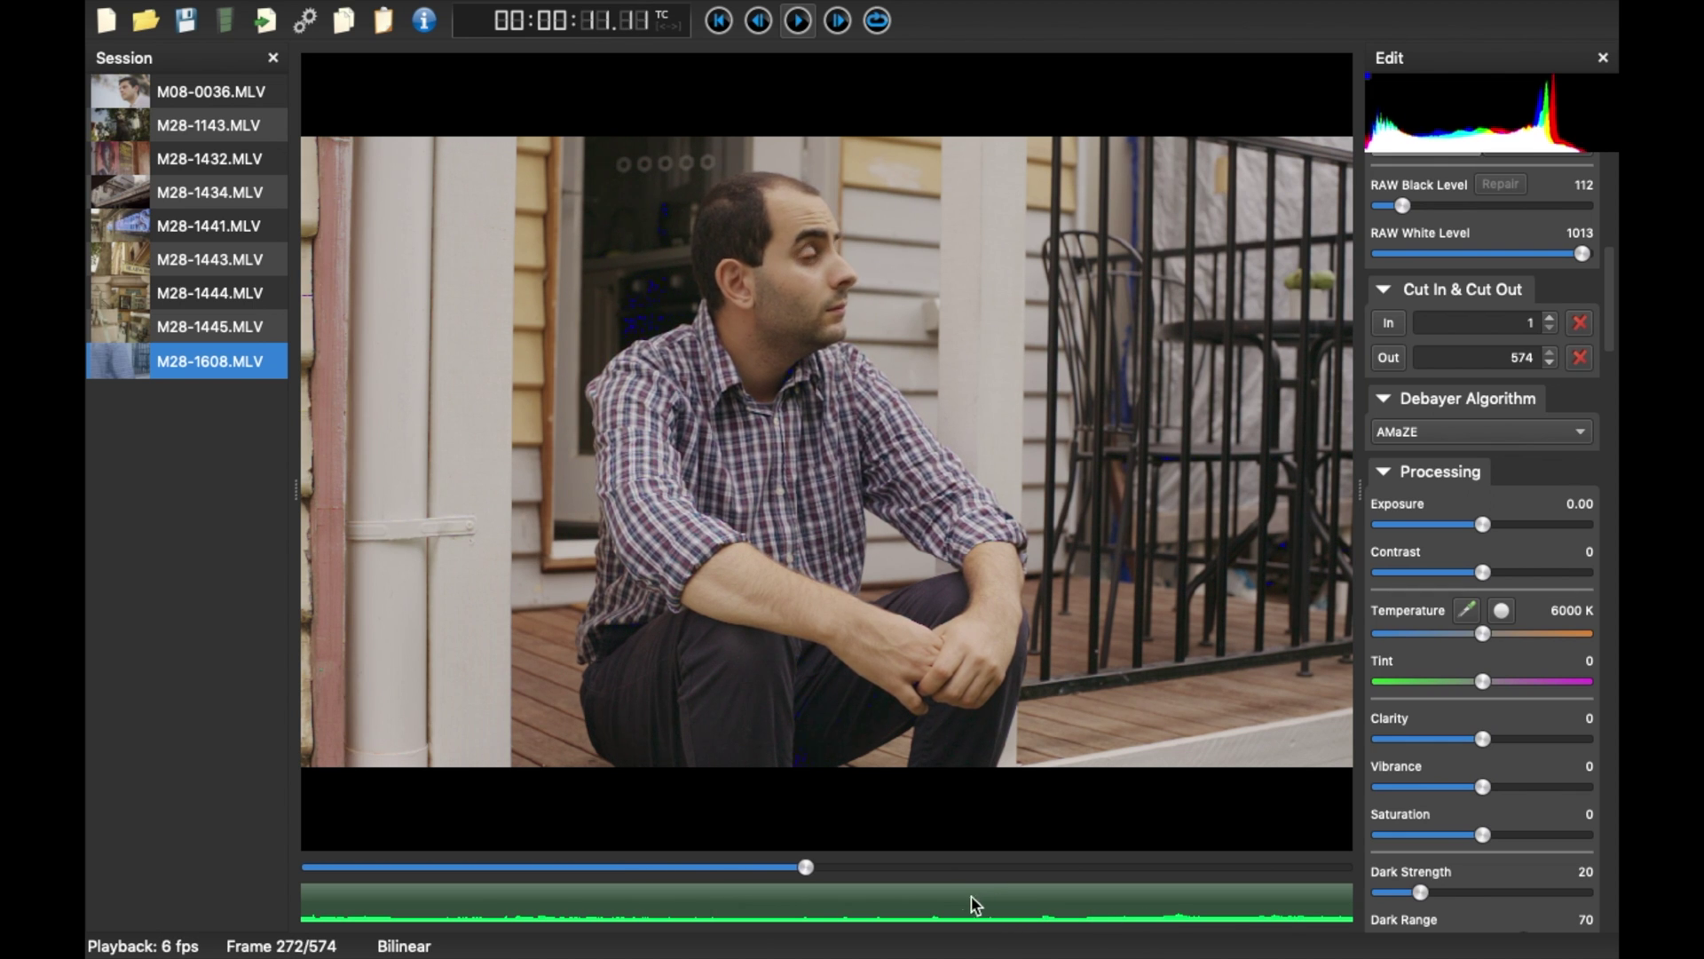
pyautogui.moveTo(678, 954)
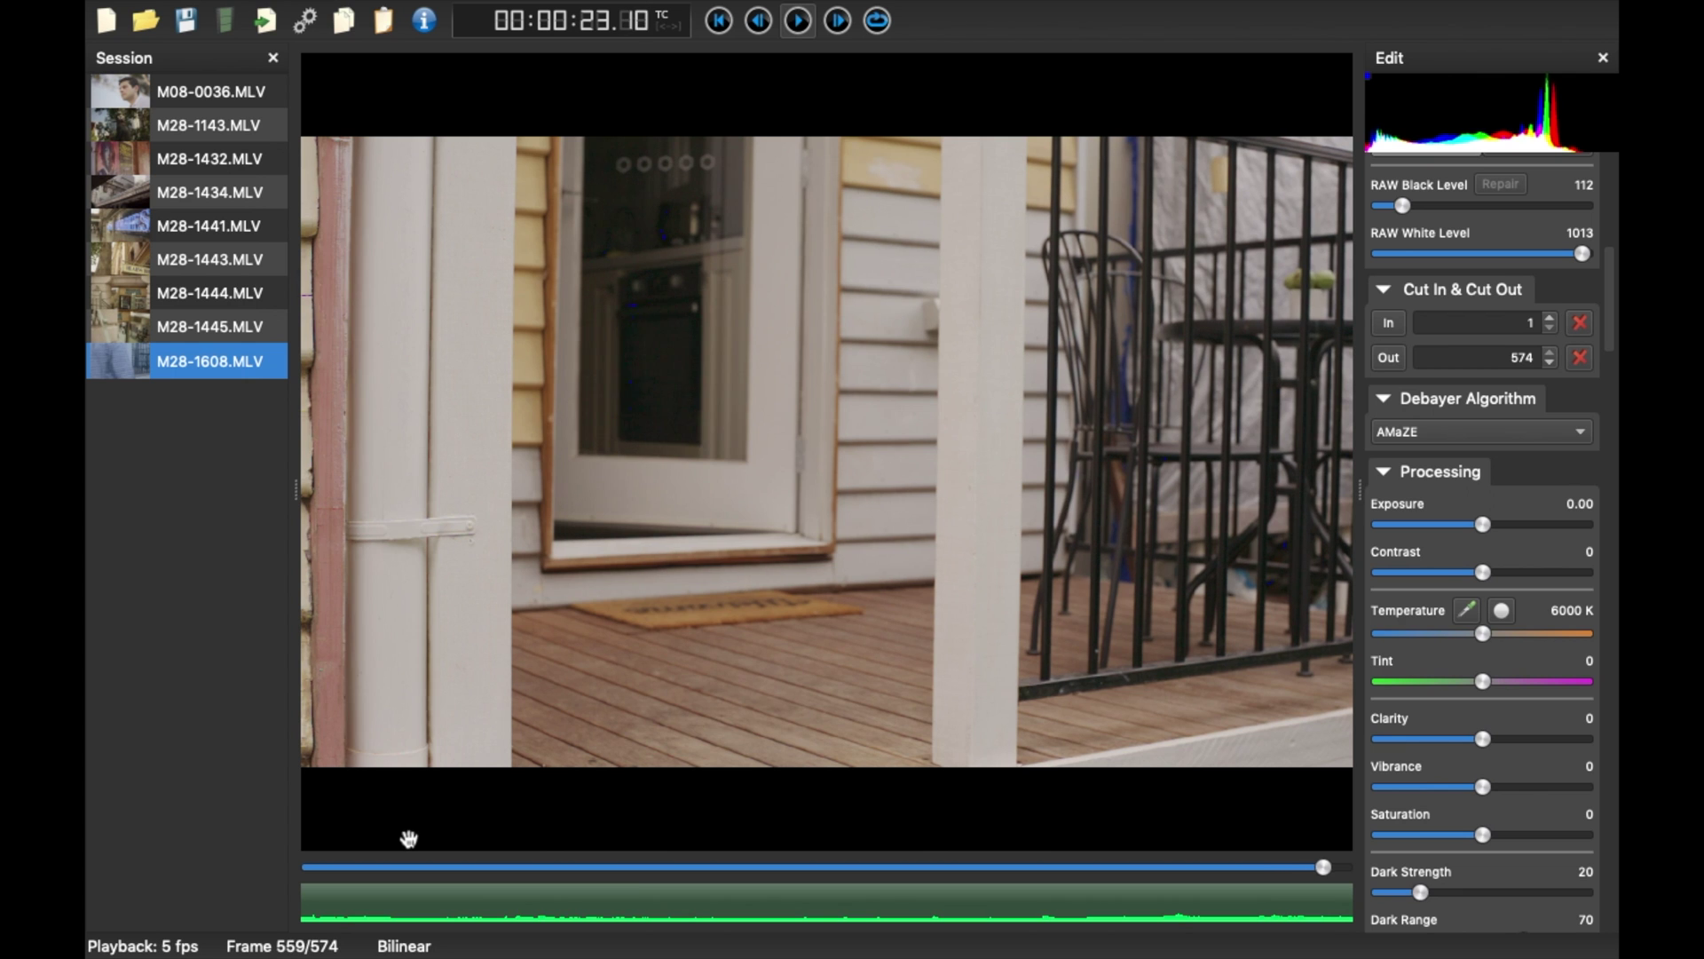
pyautogui.click(620, 867)
pyautogui.press('space')
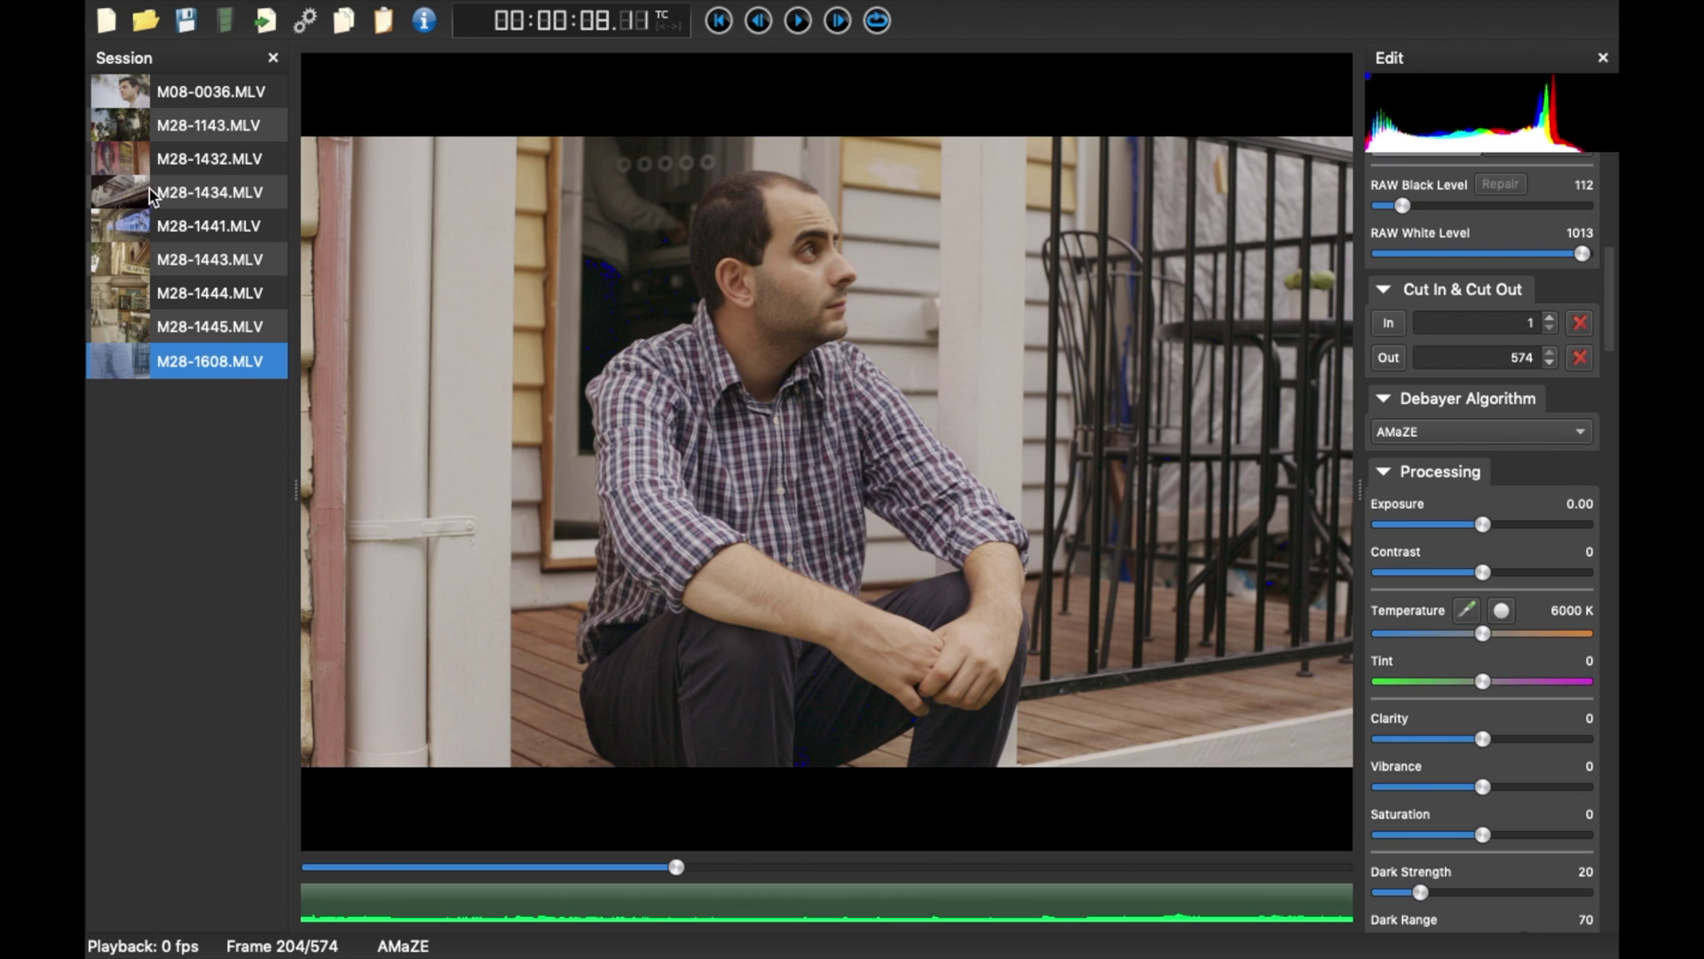
# - Open clip M08-0036.MLV and play it through to its last frame
pyautogui.click(156, 91)
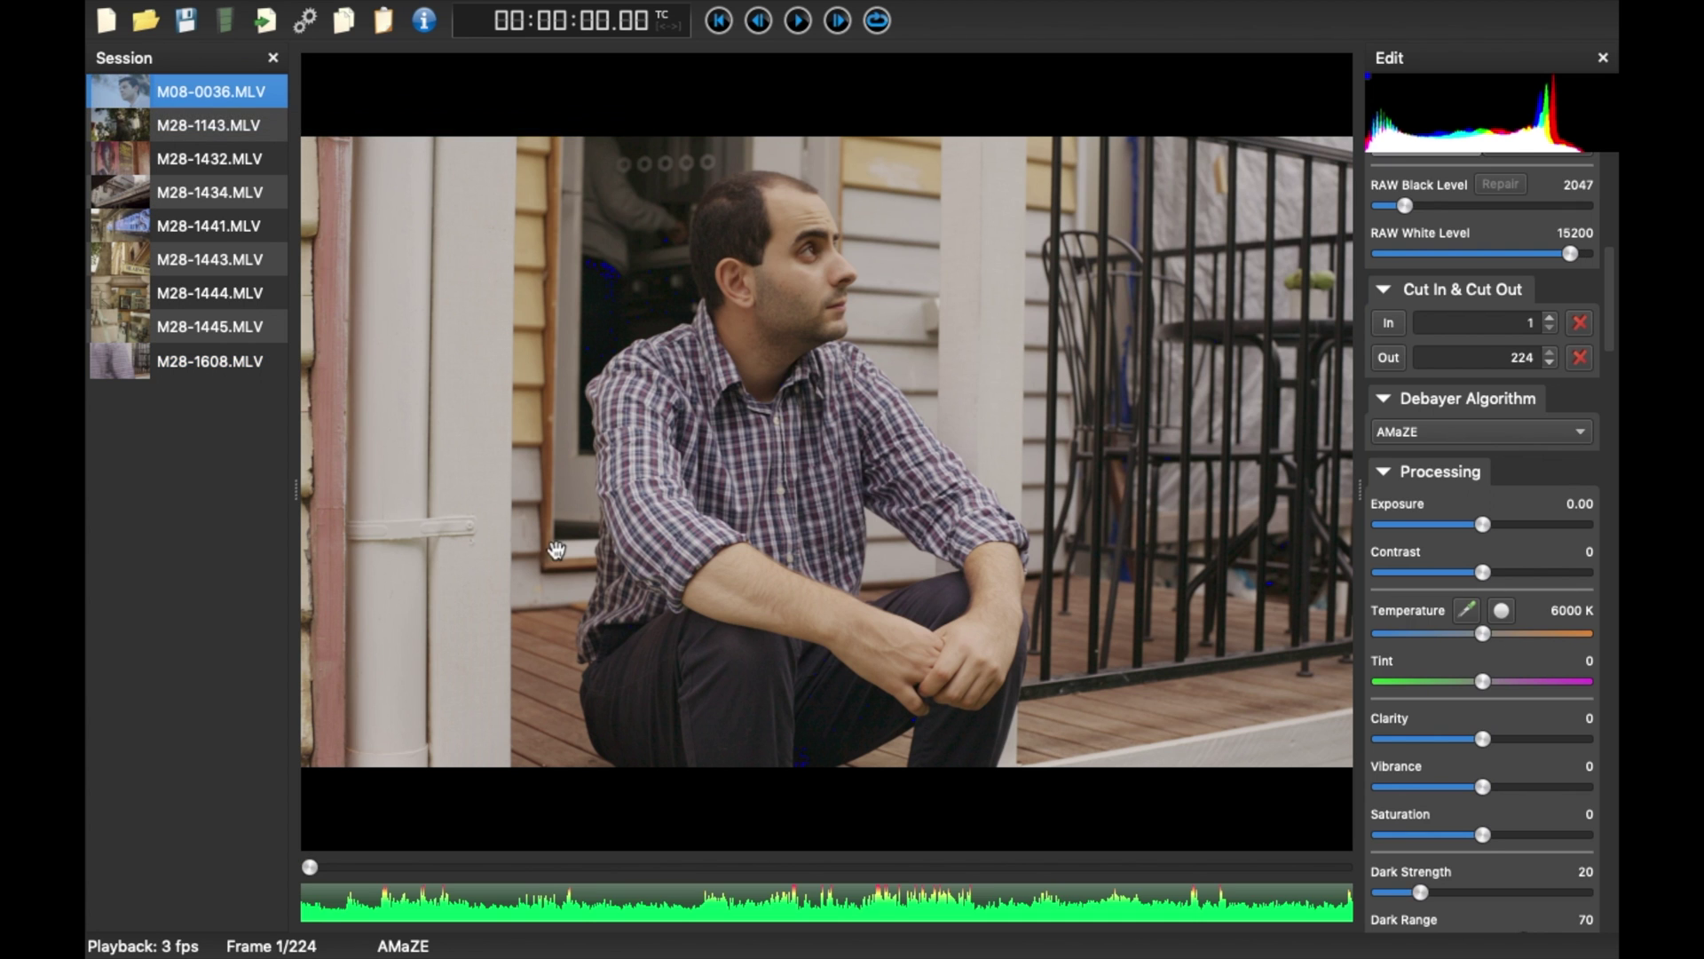
pyautogui.press('space')
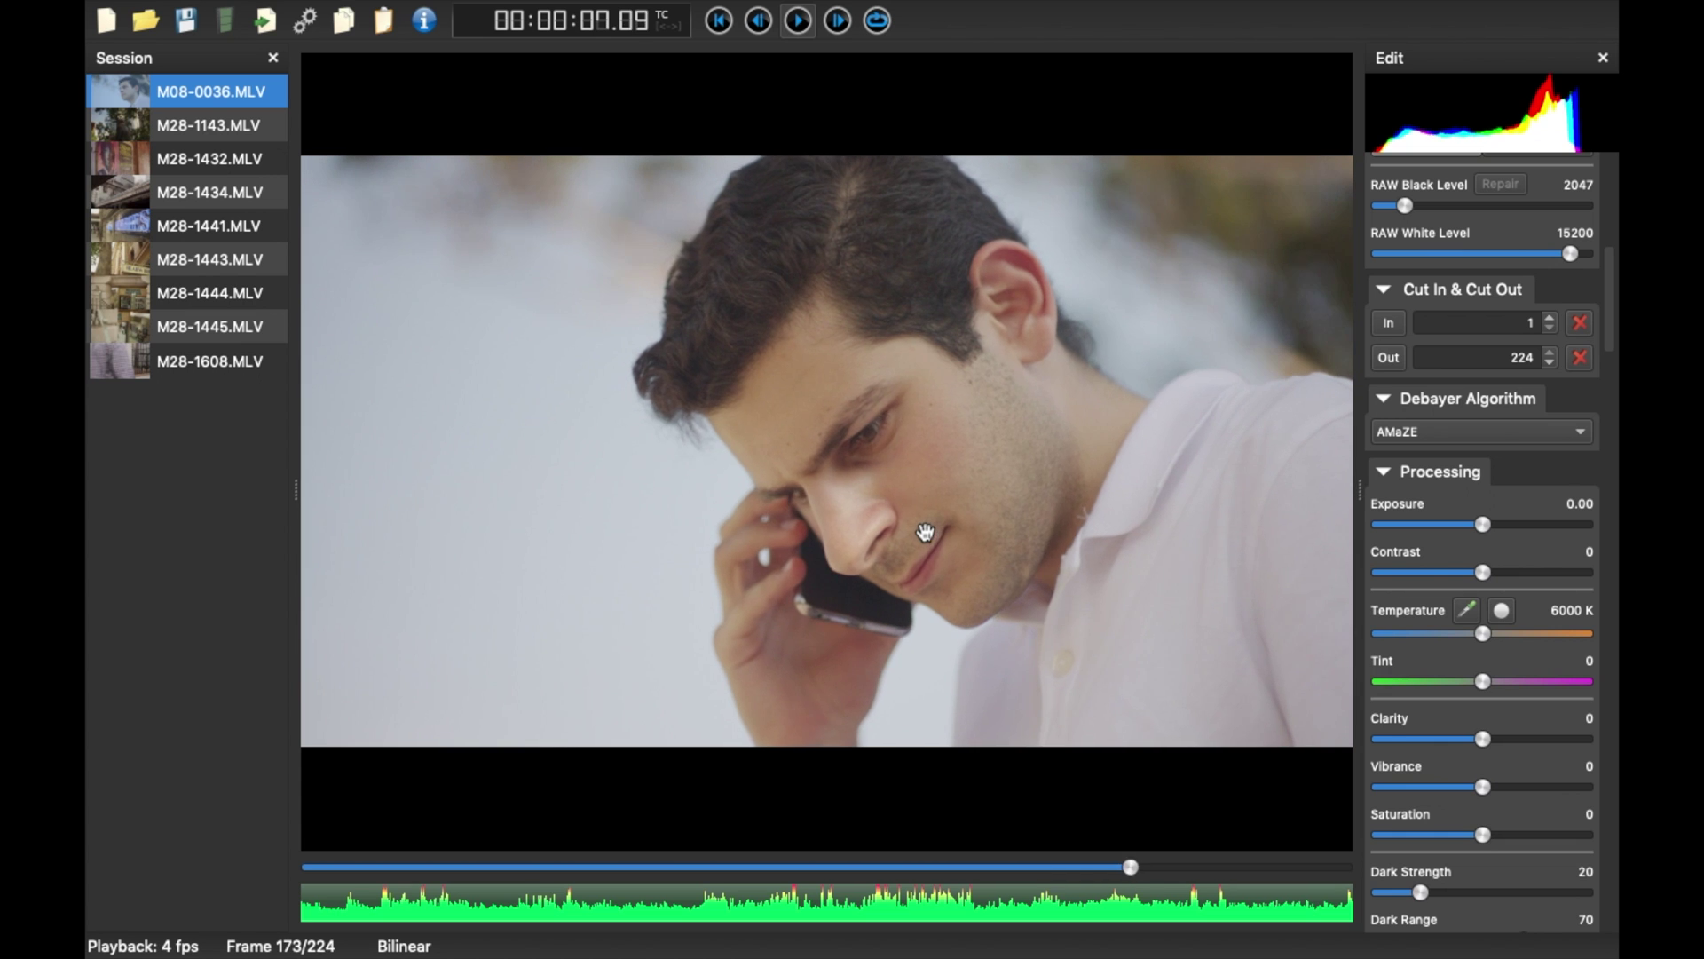
pyautogui.press('End')
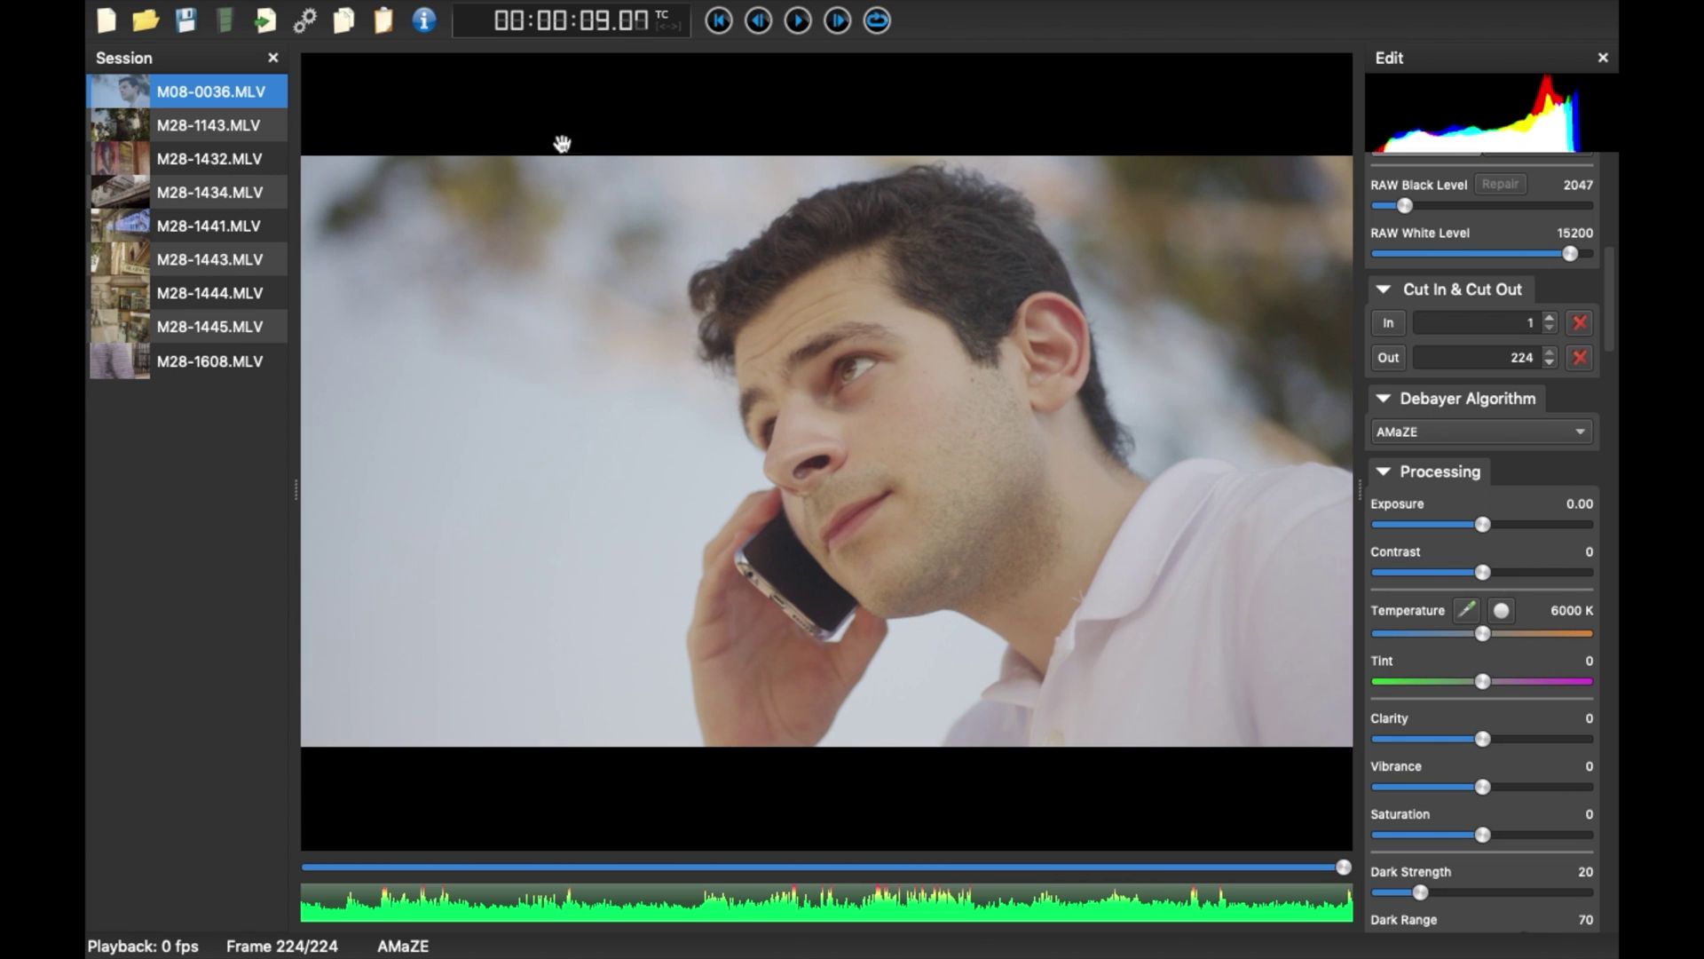
# - Import the receipt EOS M Film Preset.marxml from ML RAW Reciepts onto M08-0036.MLV, accepting the preselected receipt mask
pyautogui.click(304, 14)
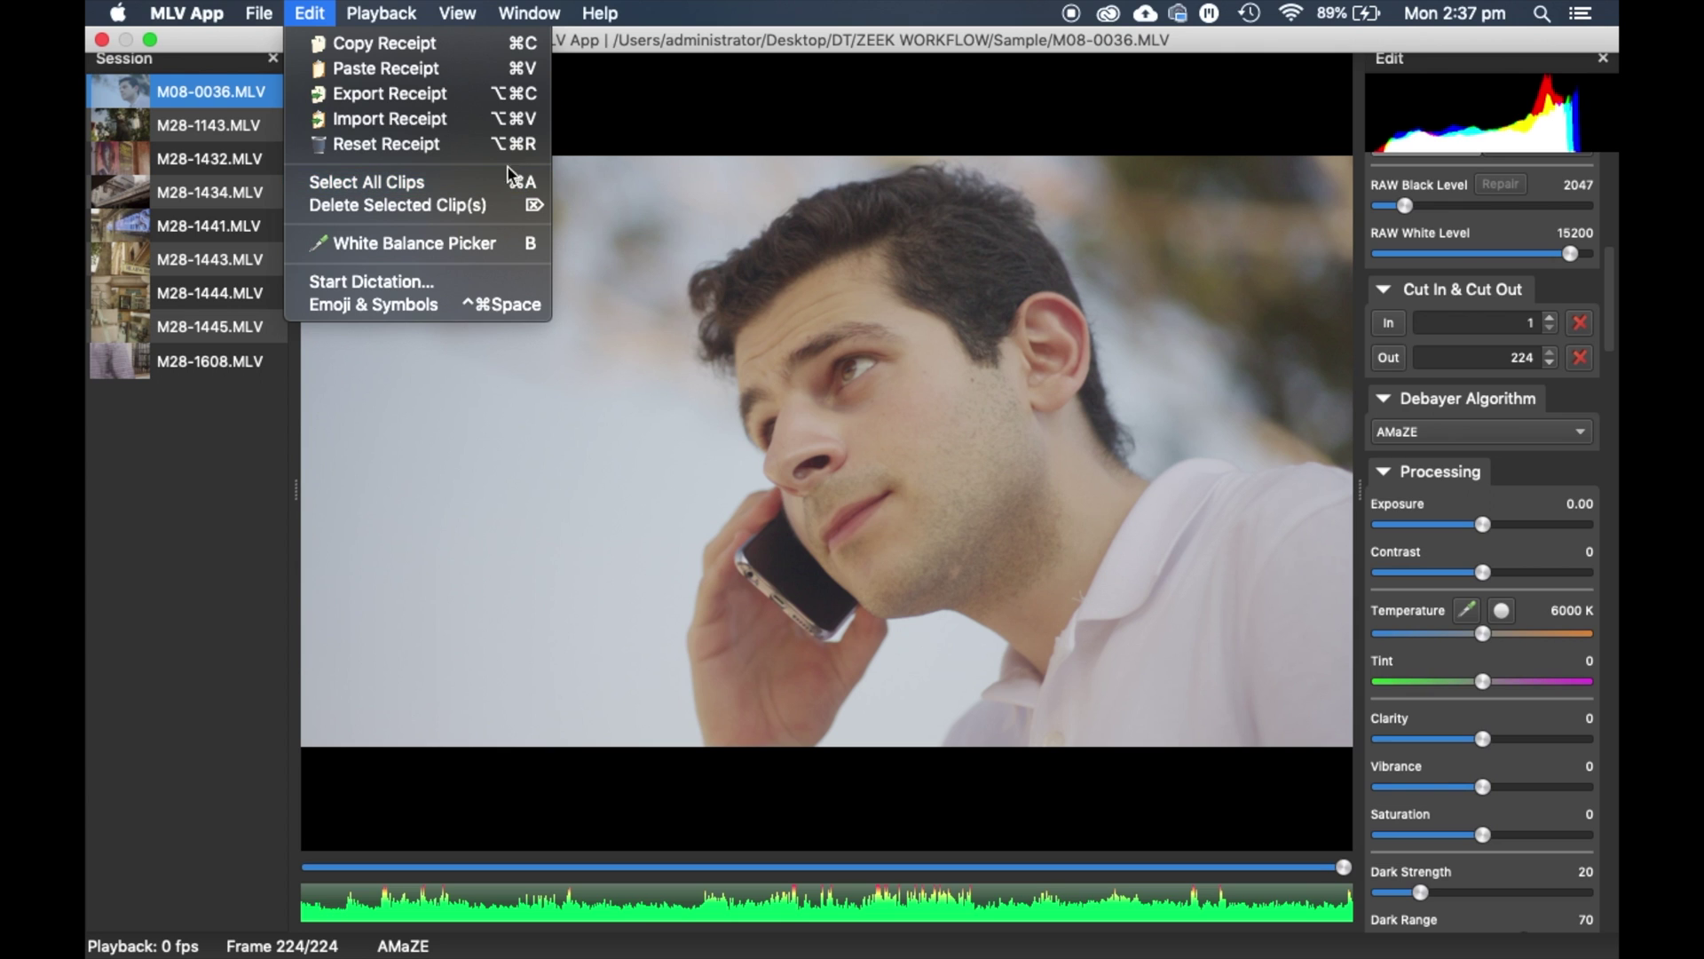
pyautogui.click(403, 120)
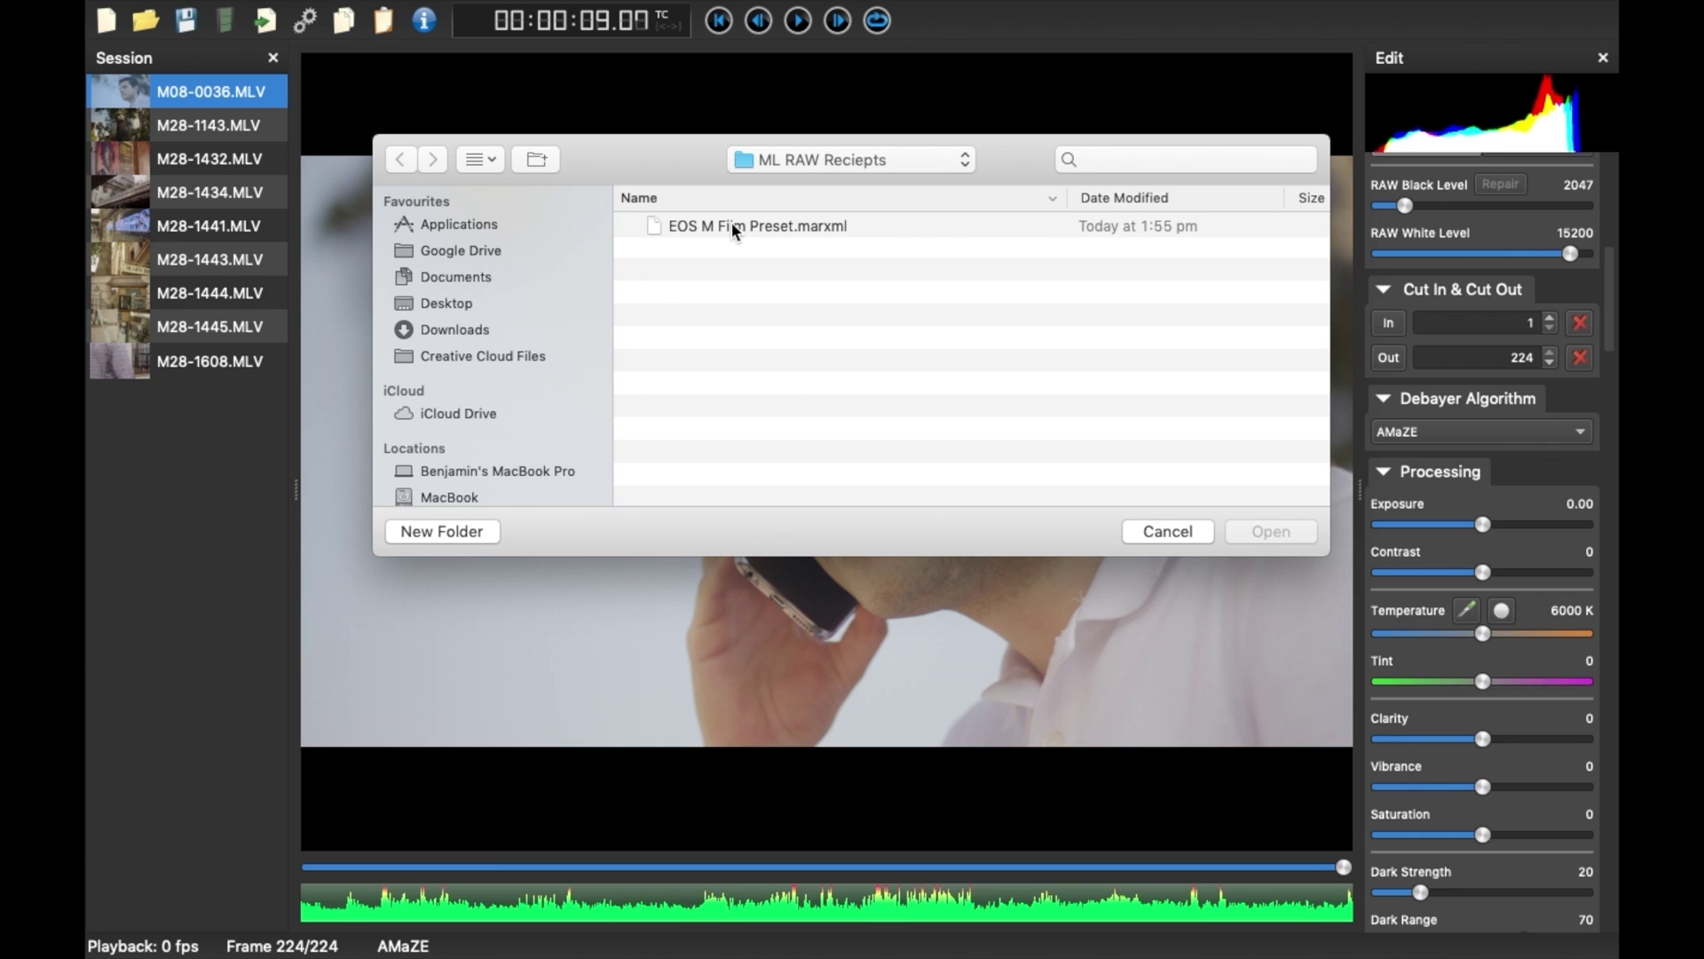
pyautogui.doubleClick(701, 223)
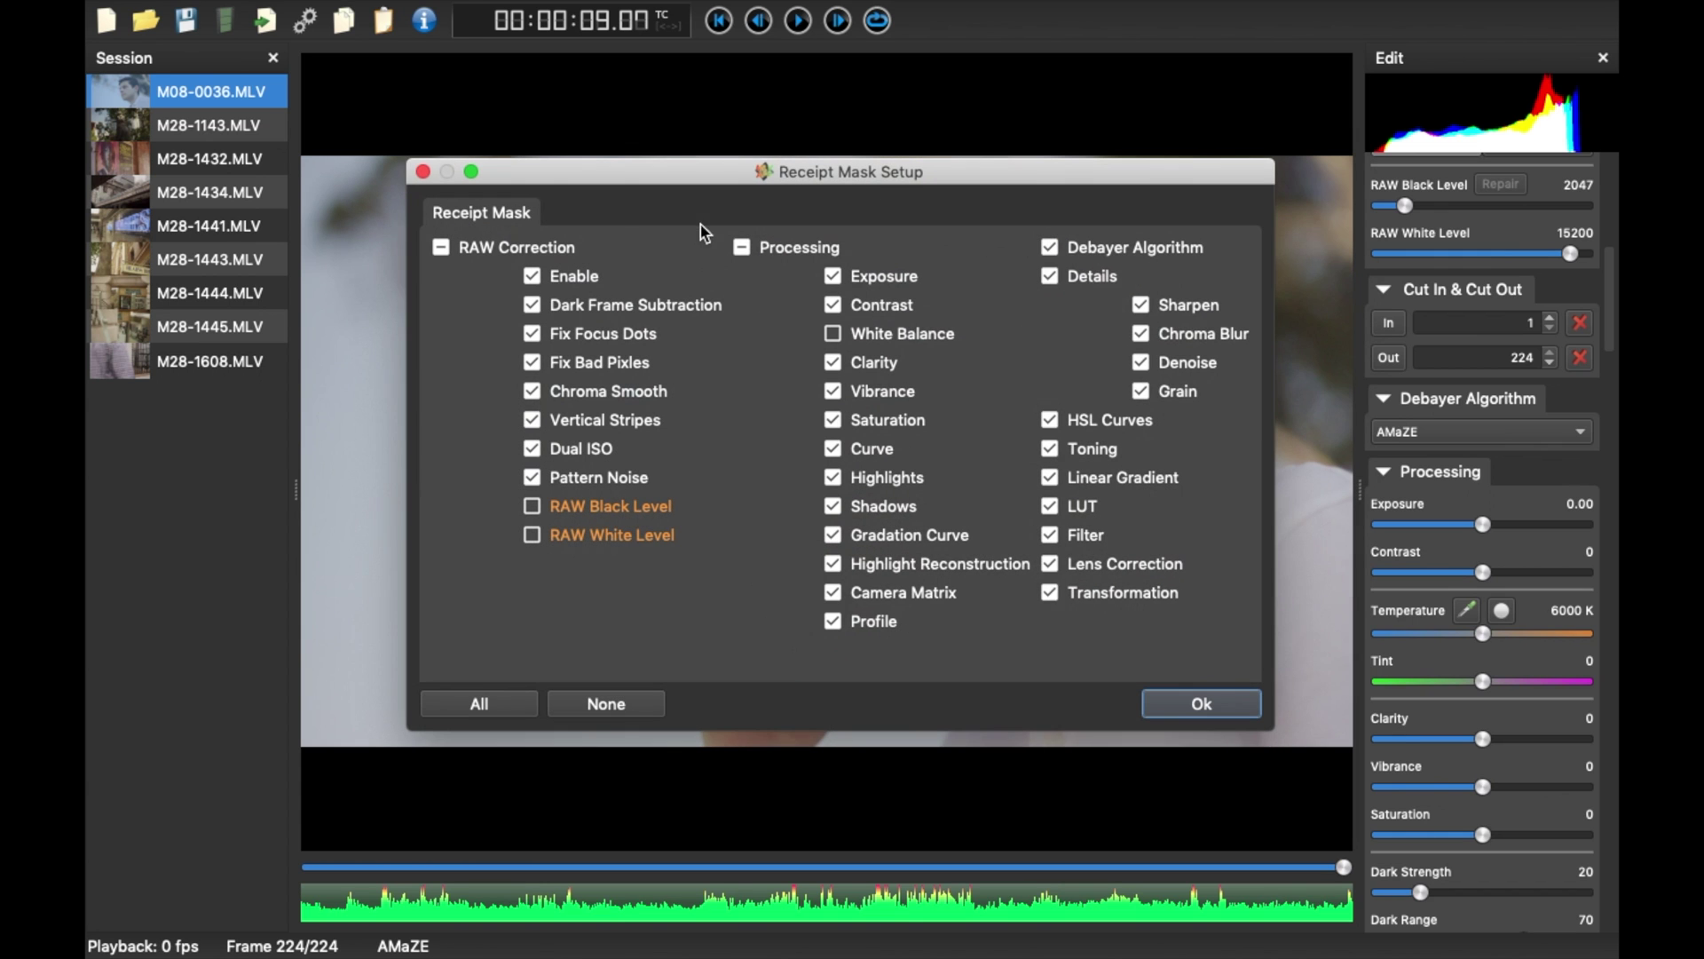
pyautogui.click(1170, 700)
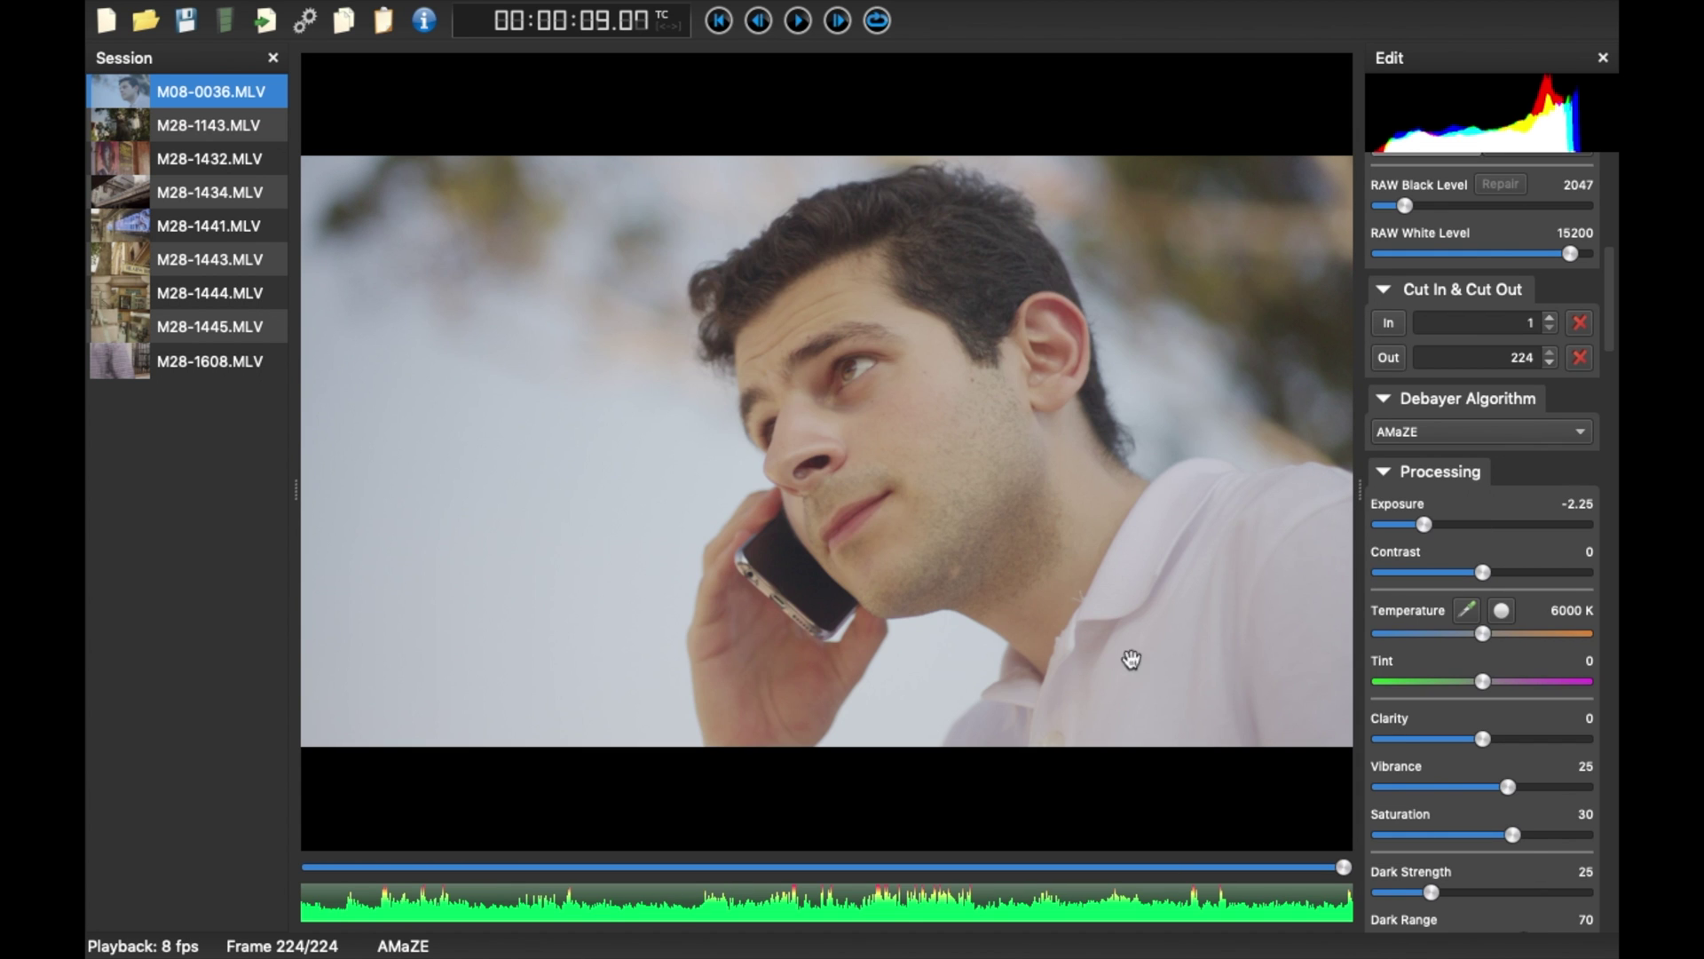
# - Set the vibrance of clip M08-0036.MLV to 20 in the processing settings
pyautogui.scroll(-3, 1527, 692)
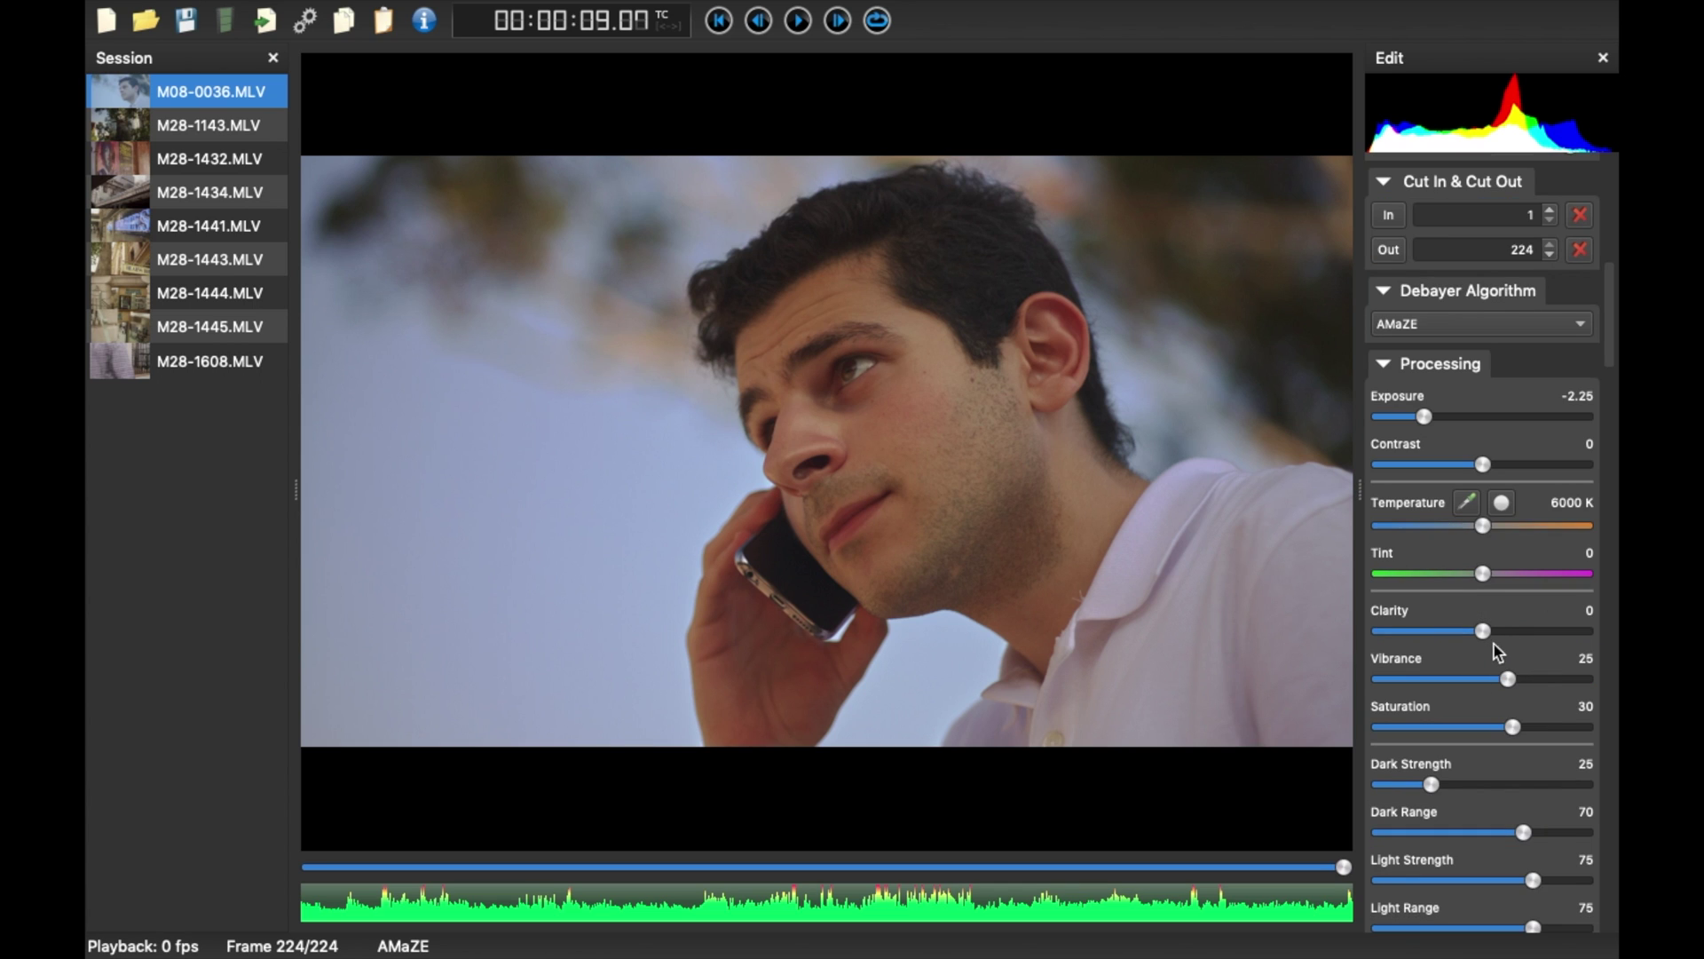
pyautogui.moveTo(781, 867); pyautogui.dragTo(1358, 860)
pyautogui.moveTo(1512, 680); pyautogui.dragTo(1508, 676)
pyautogui.scroll(-3, 1509, 688)
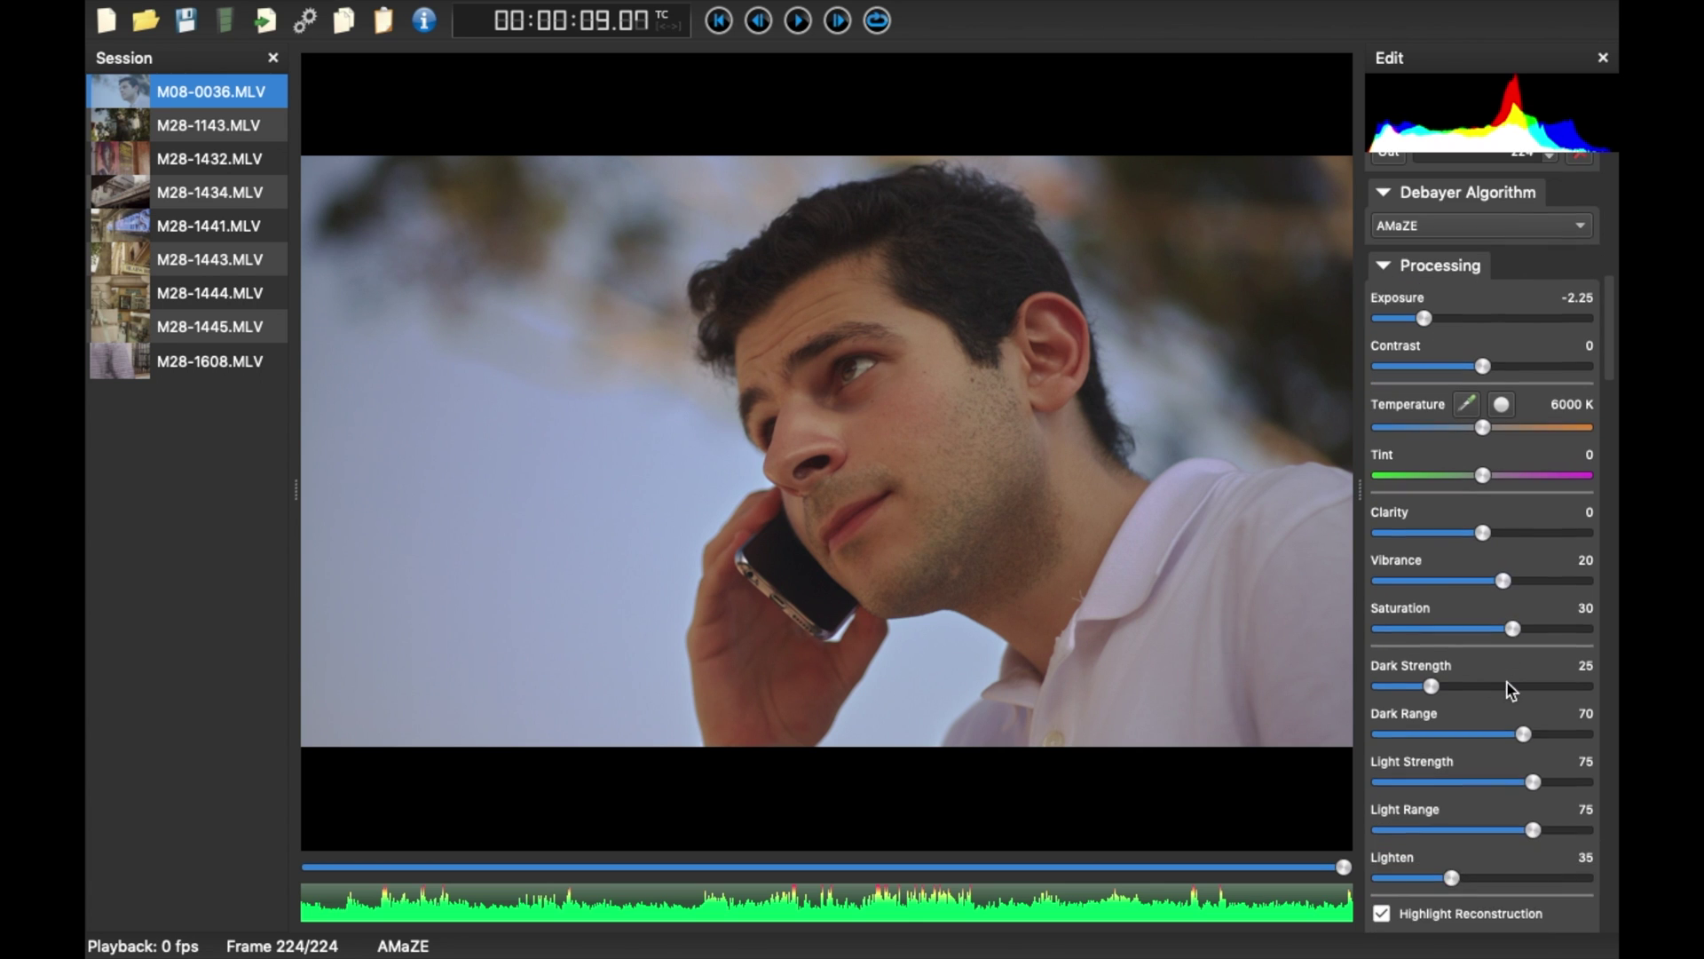
# - Slightly adjust the upper control point of the luminance gradation curve
pyautogui.scroll(-6, 1509, 684)
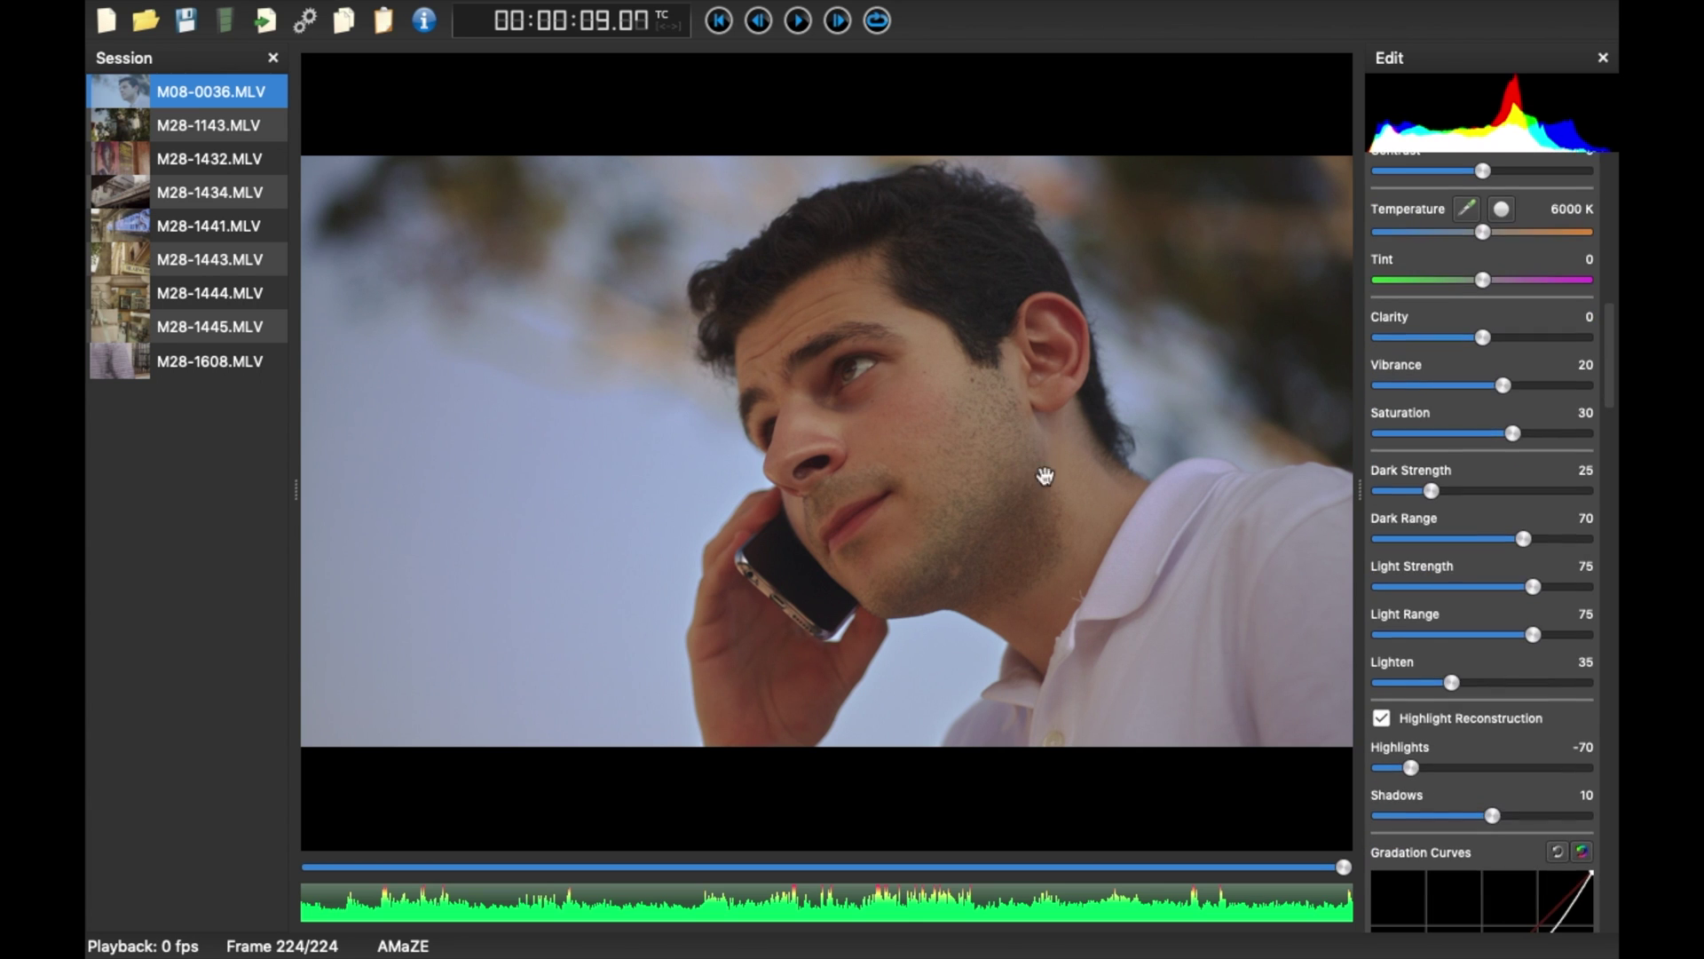
pyautogui.scroll(-8, 1419, 753)
pyautogui.moveTo(1548, 639); pyautogui.dragTo(1545, 636)
pyautogui.scroll(-4, 1468, 501)
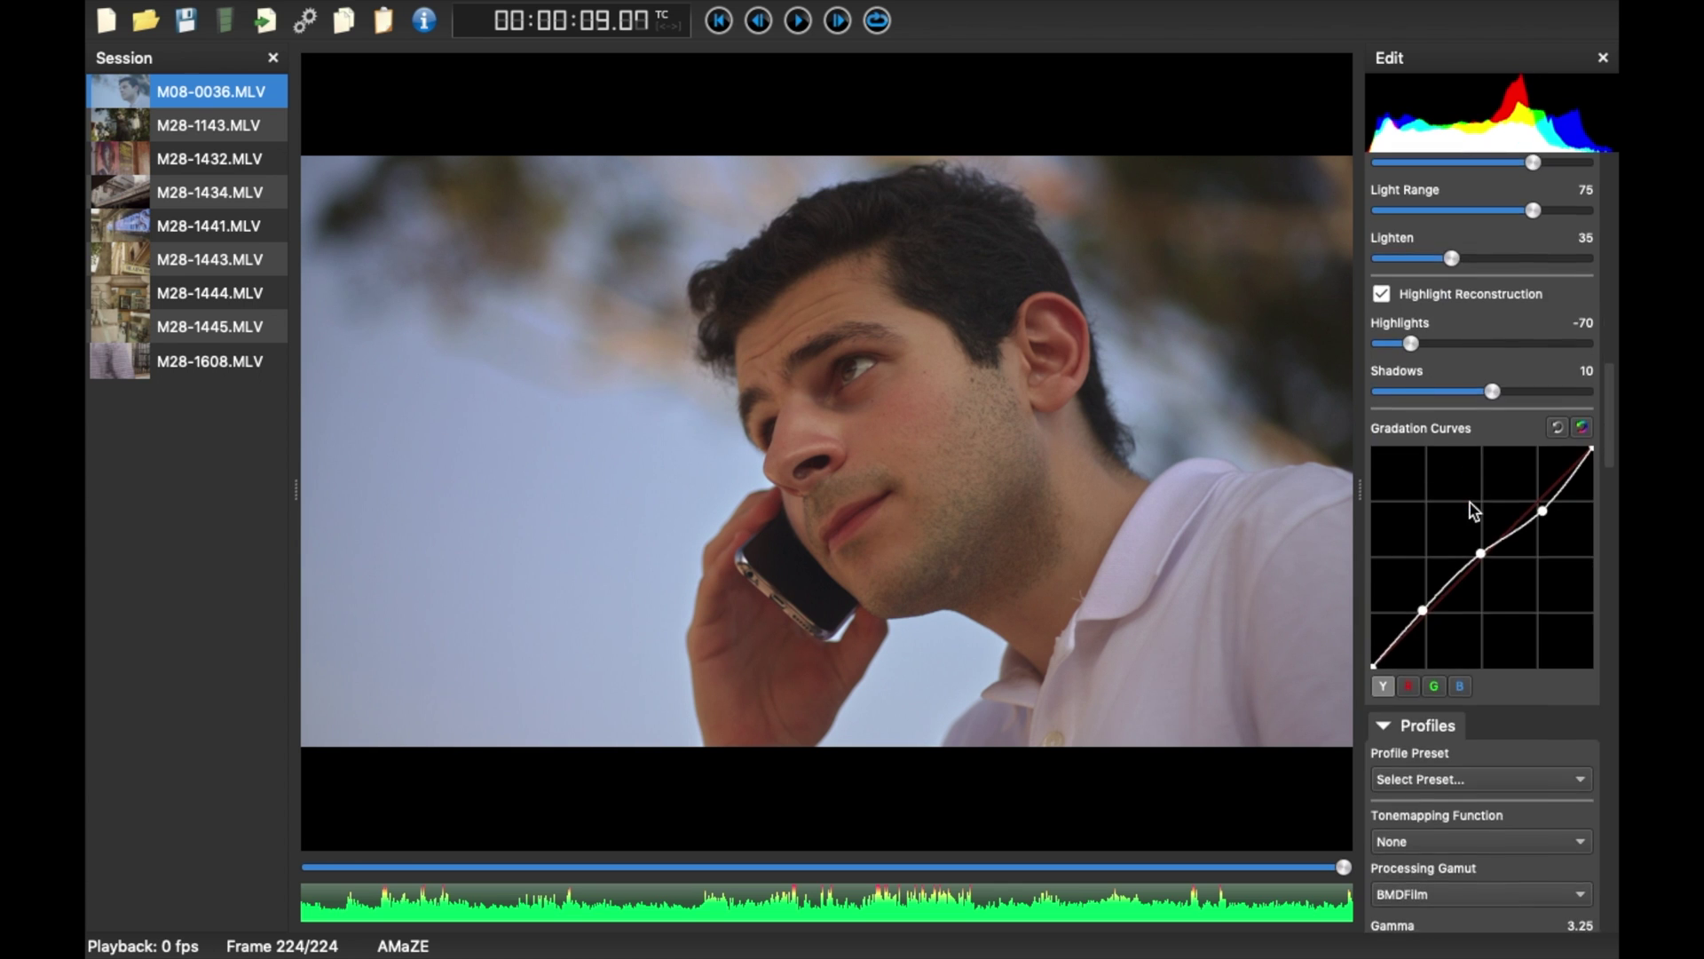
# - Raise the clarity of clip M08-0036.MLV to 32
pyautogui.scroll(8, 1474, 511)
pyautogui.scroll(5, 1474, 510)
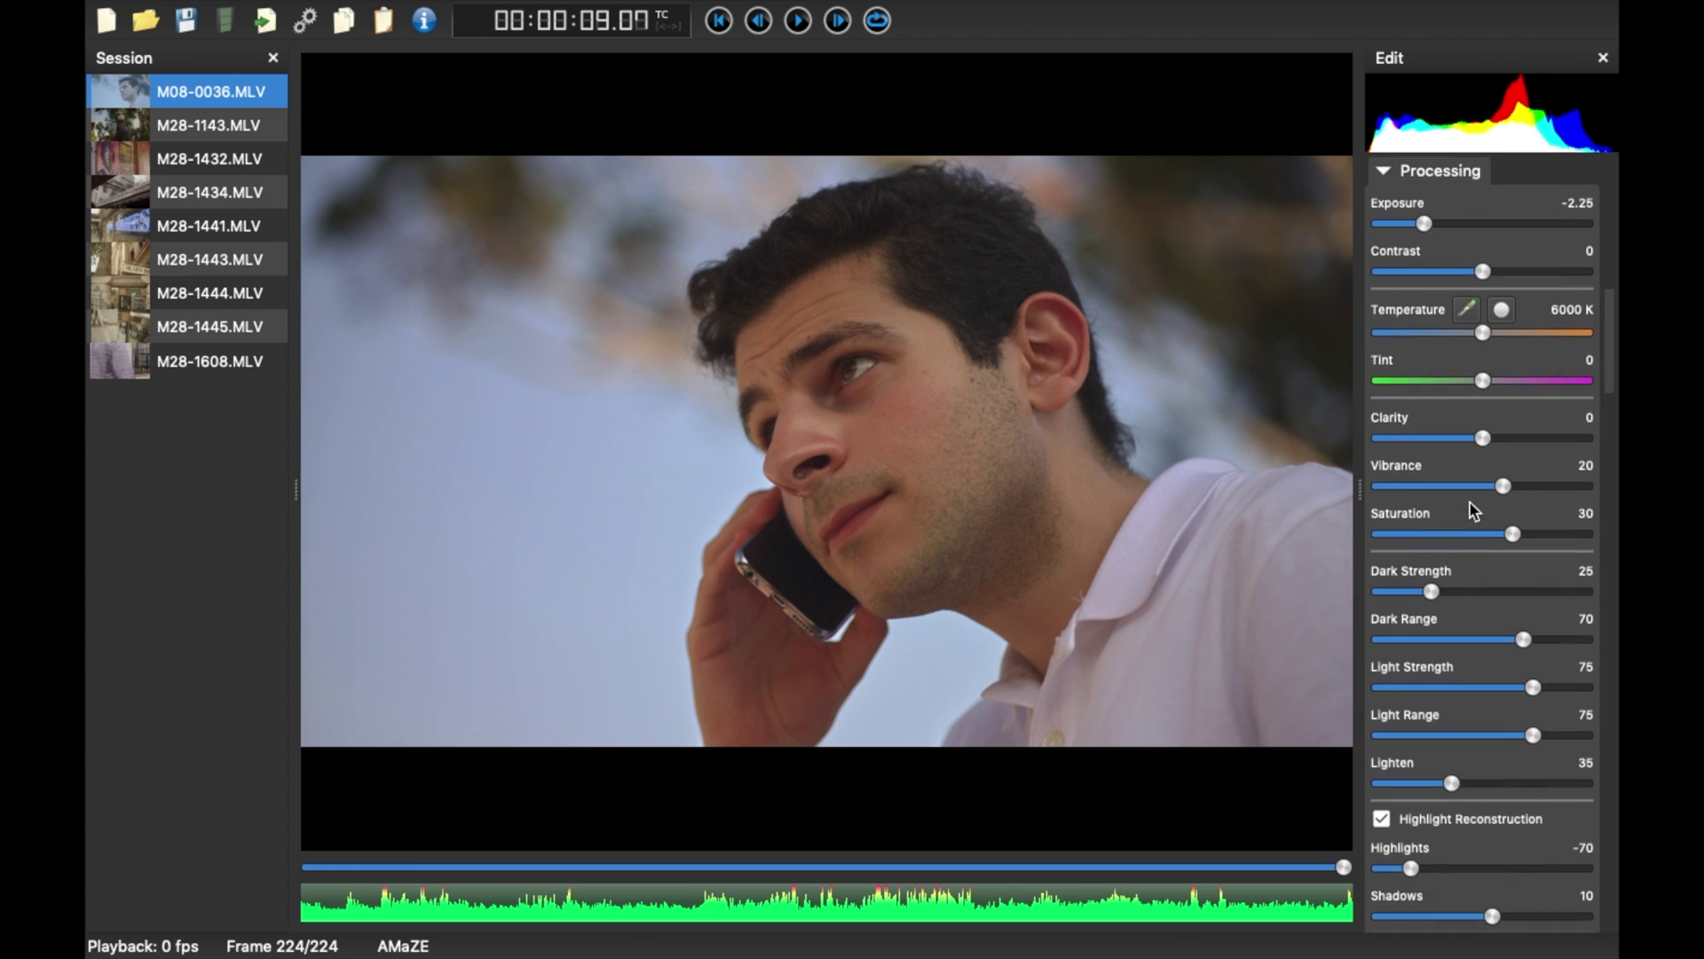
pyautogui.scroll(-2, 1488, 514)
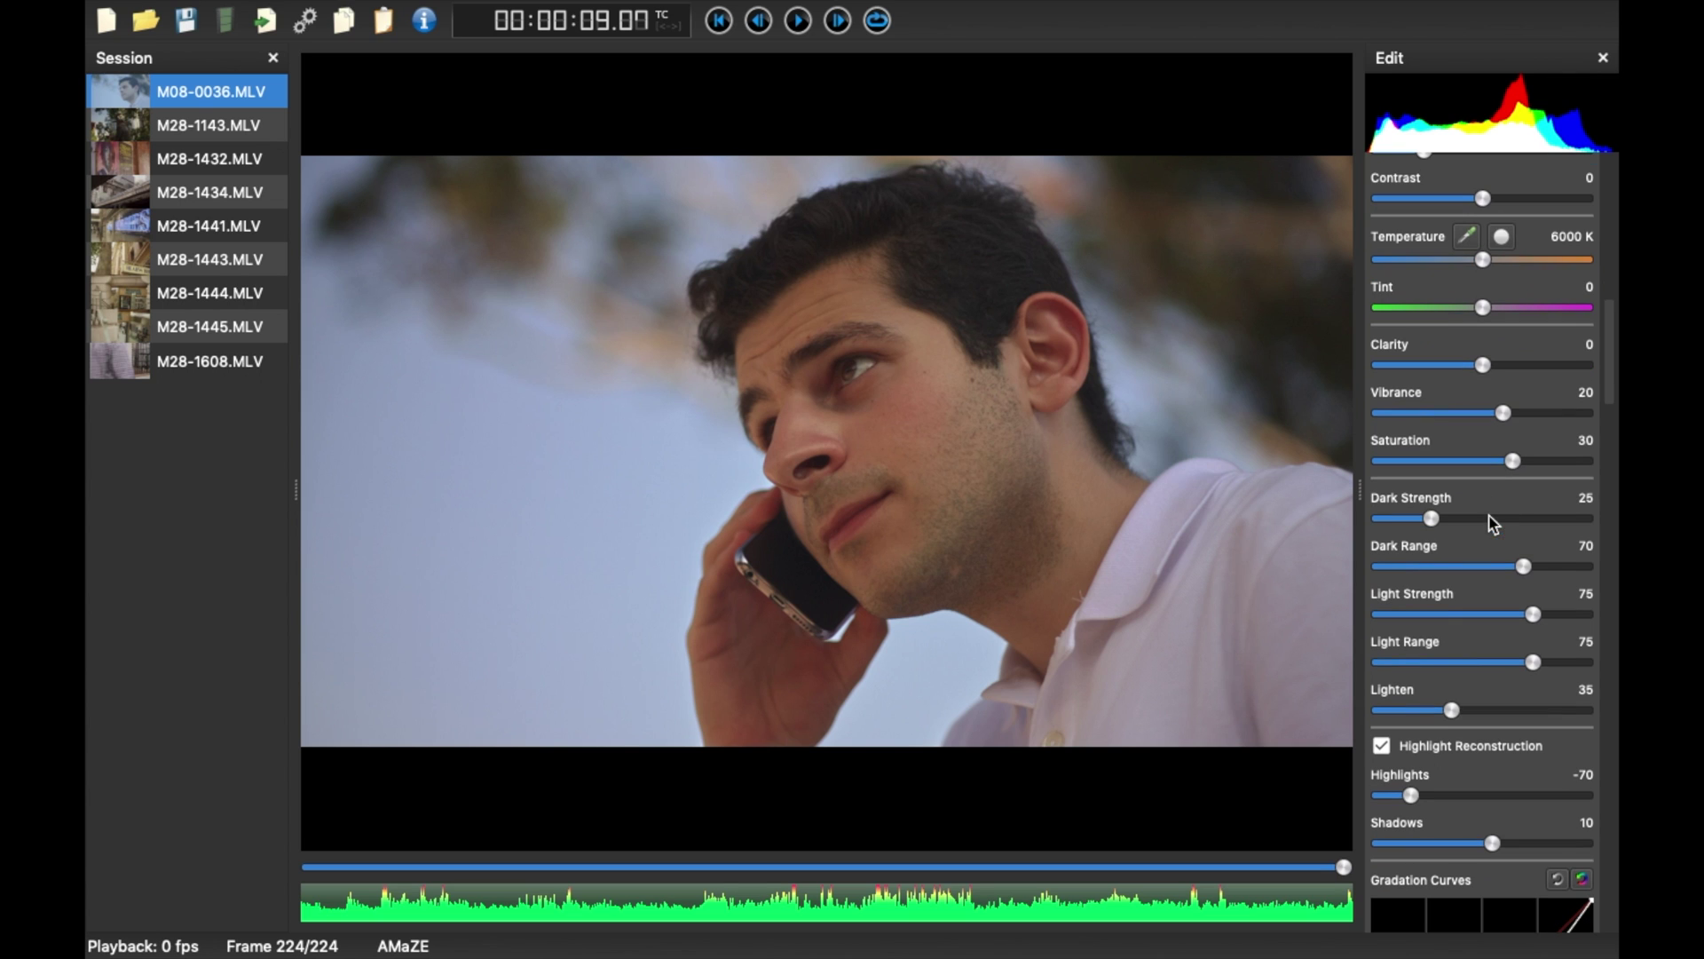
pyautogui.scroll(-1, 1435, 567)
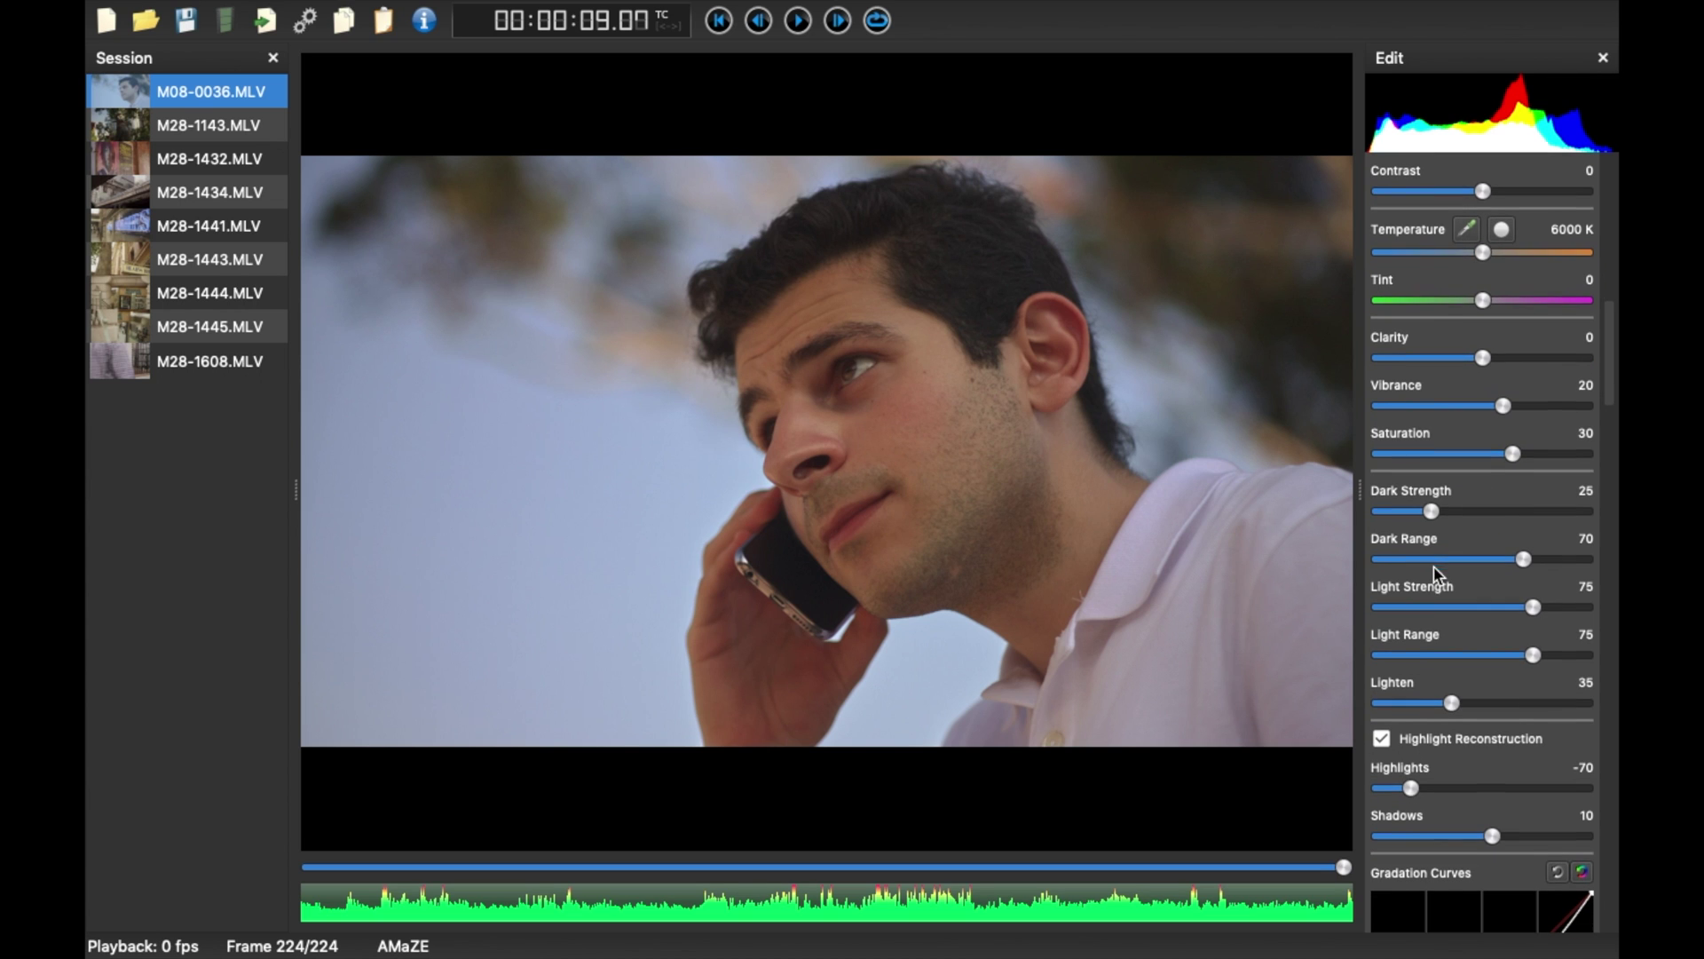
pyautogui.moveTo(1482, 359)
pyautogui.mouseDown()
pyautogui.moveTo(1537, 358)
pyautogui.moveTo(1514, 357)
pyautogui.mouseUp()
# - Copy the receipt of M08-0036.MLV with the preselected mask and paste it onto clip M28-1445.MLV
pyautogui.click(344, 20)
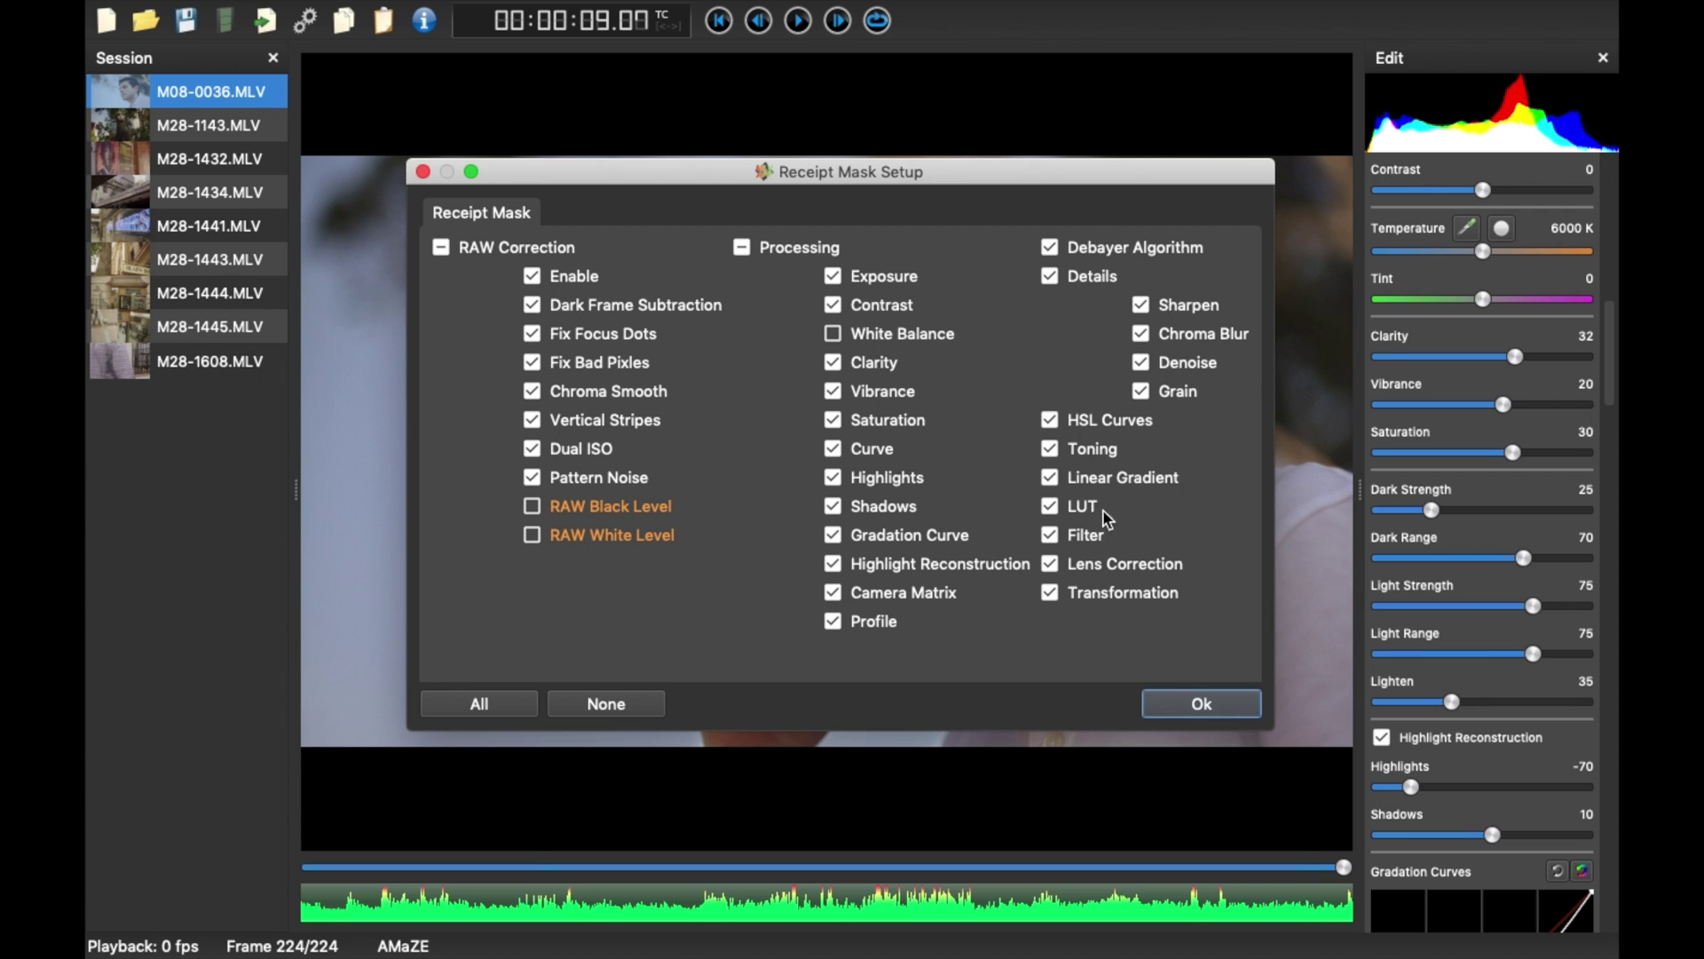
pyautogui.click(1198, 706)
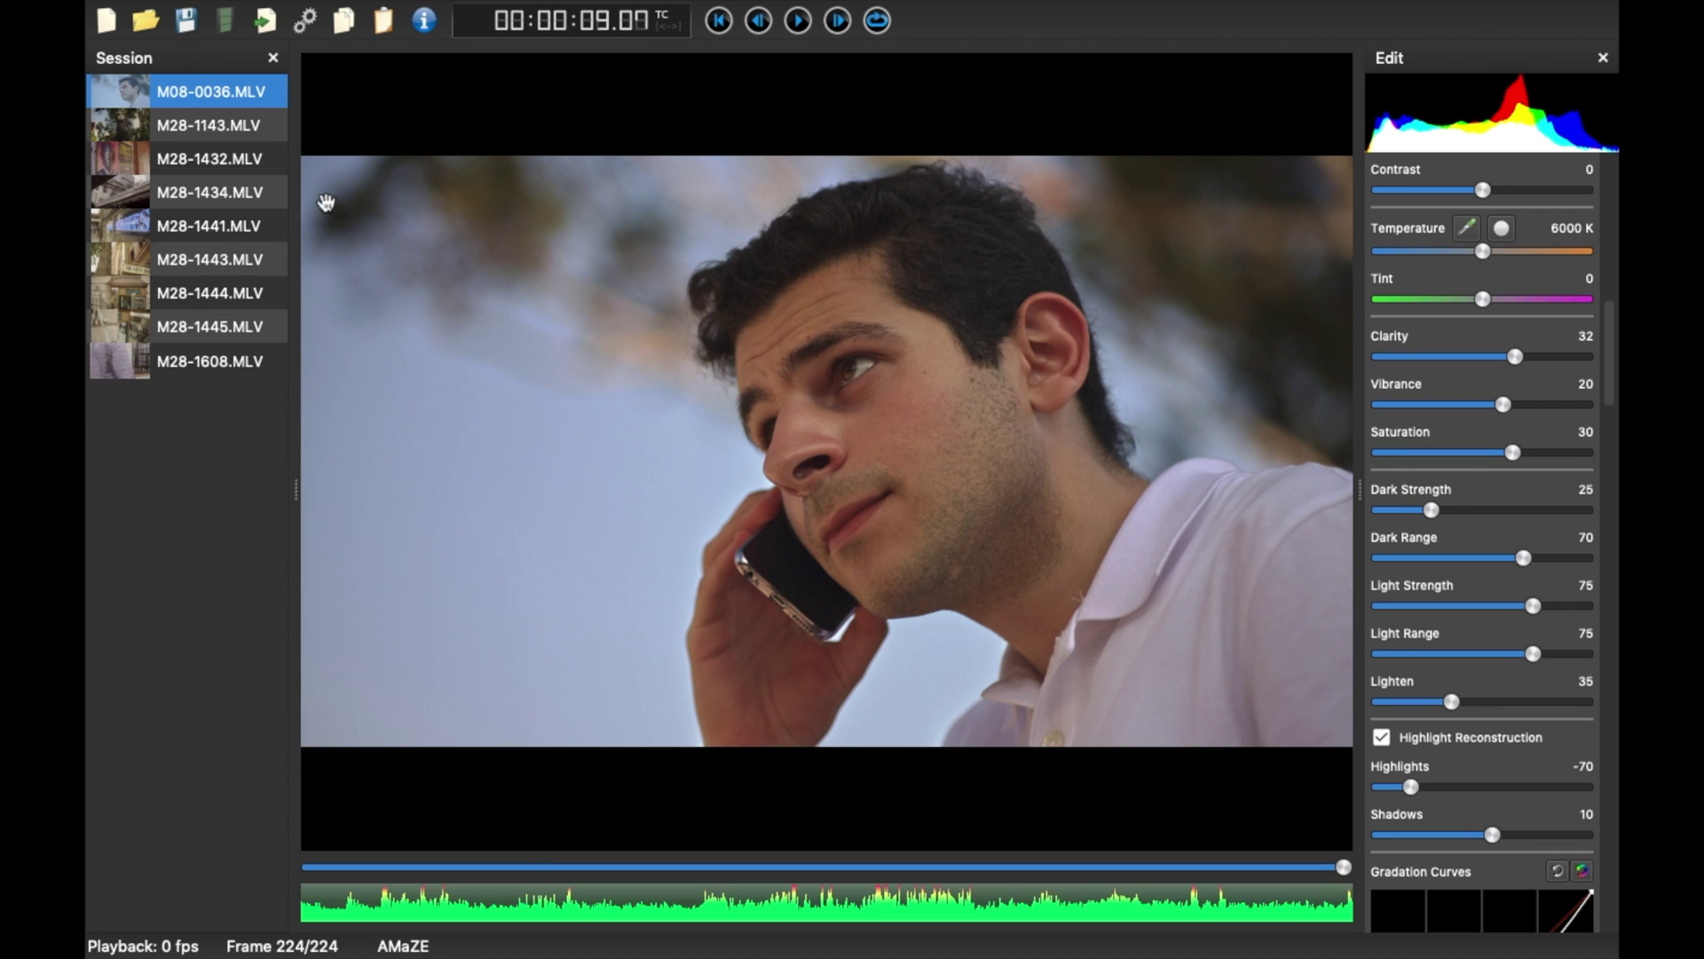
pyautogui.click(164, 327)
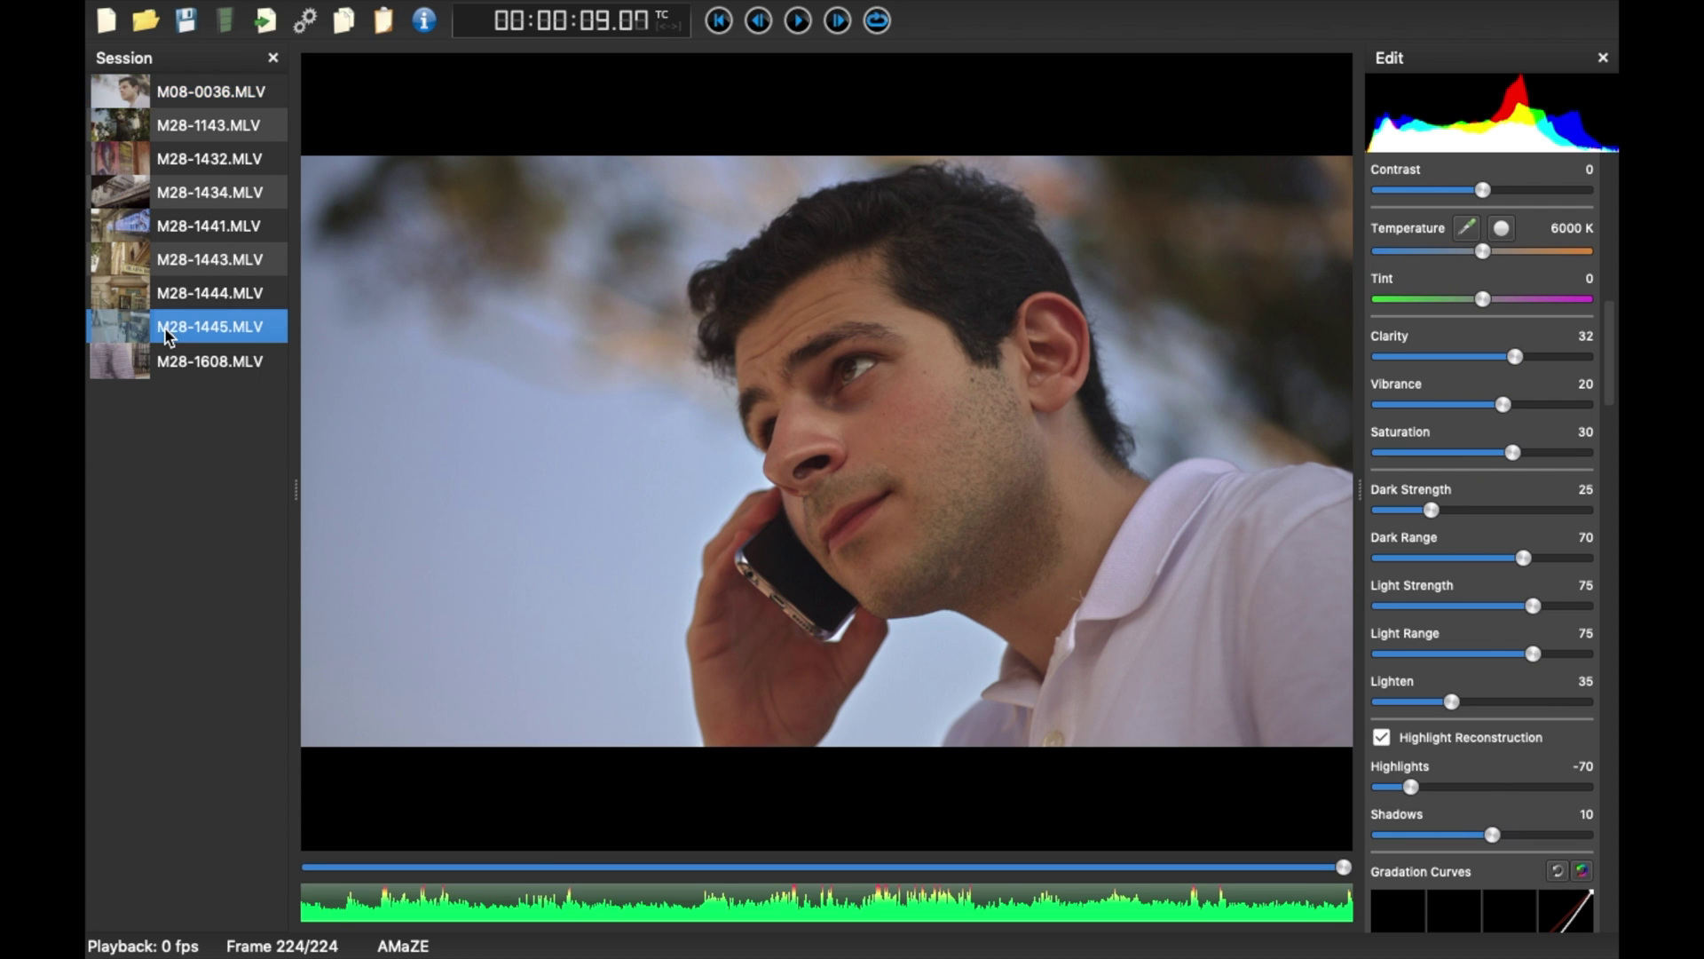
pyautogui.click(393, 34)
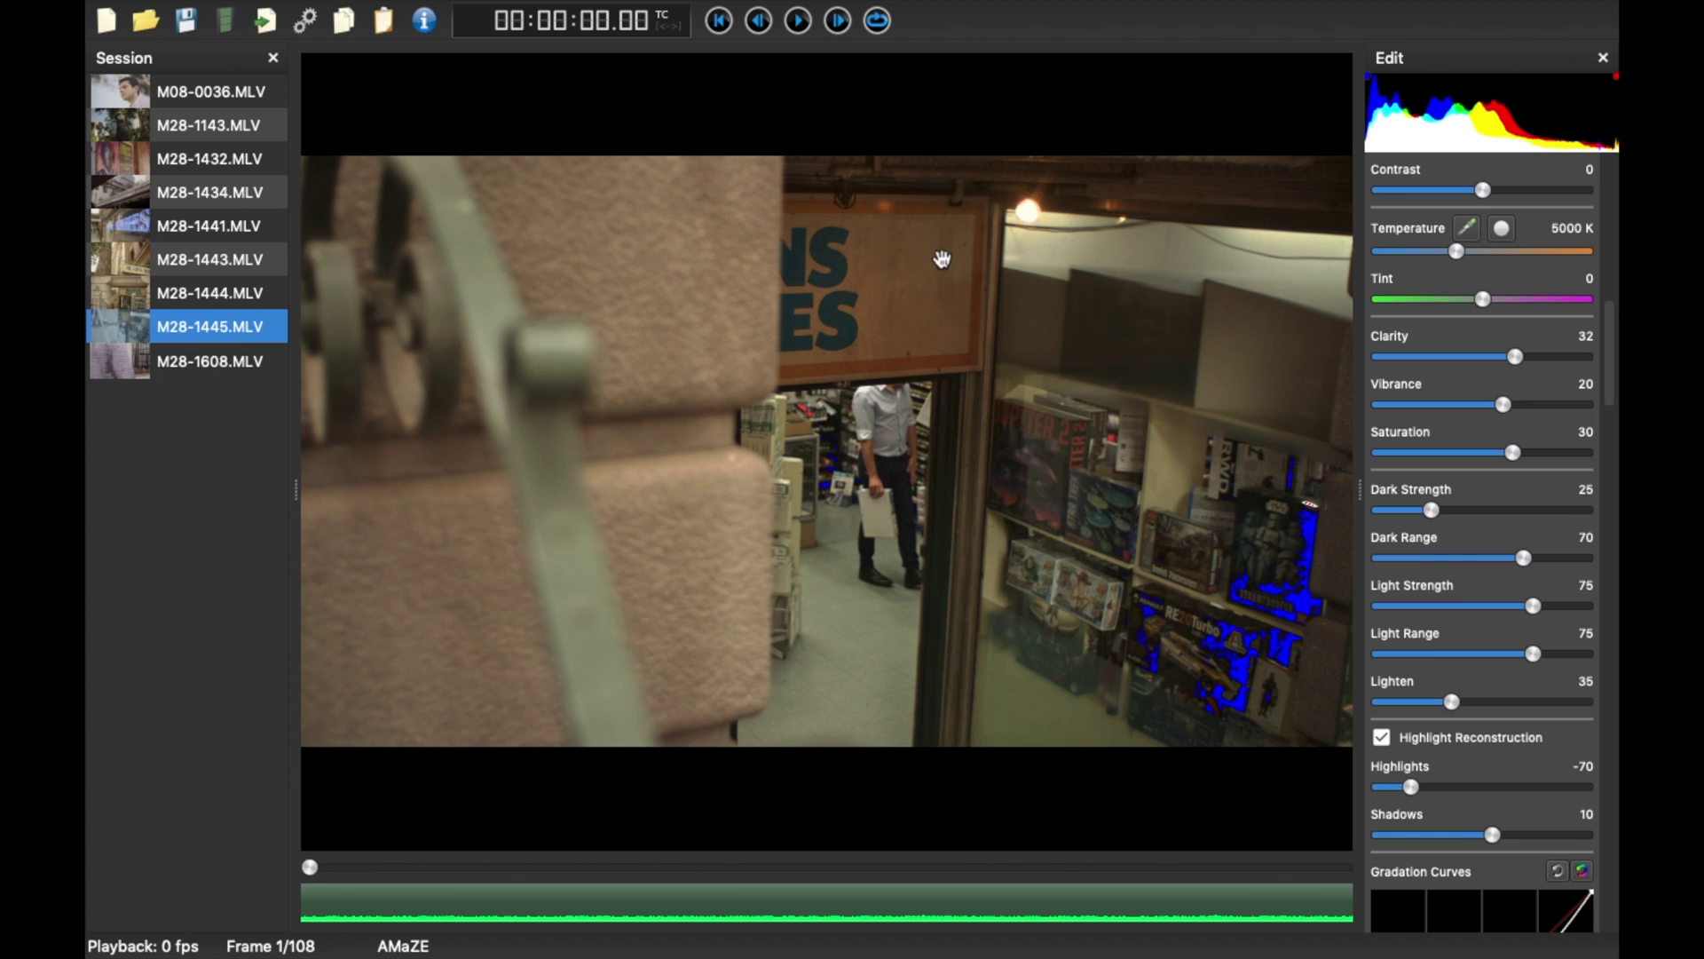
# - Check the Show Zebras display option for the preview
pyautogui.moveTo(310, 3)
pyautogui.click(457, 13)
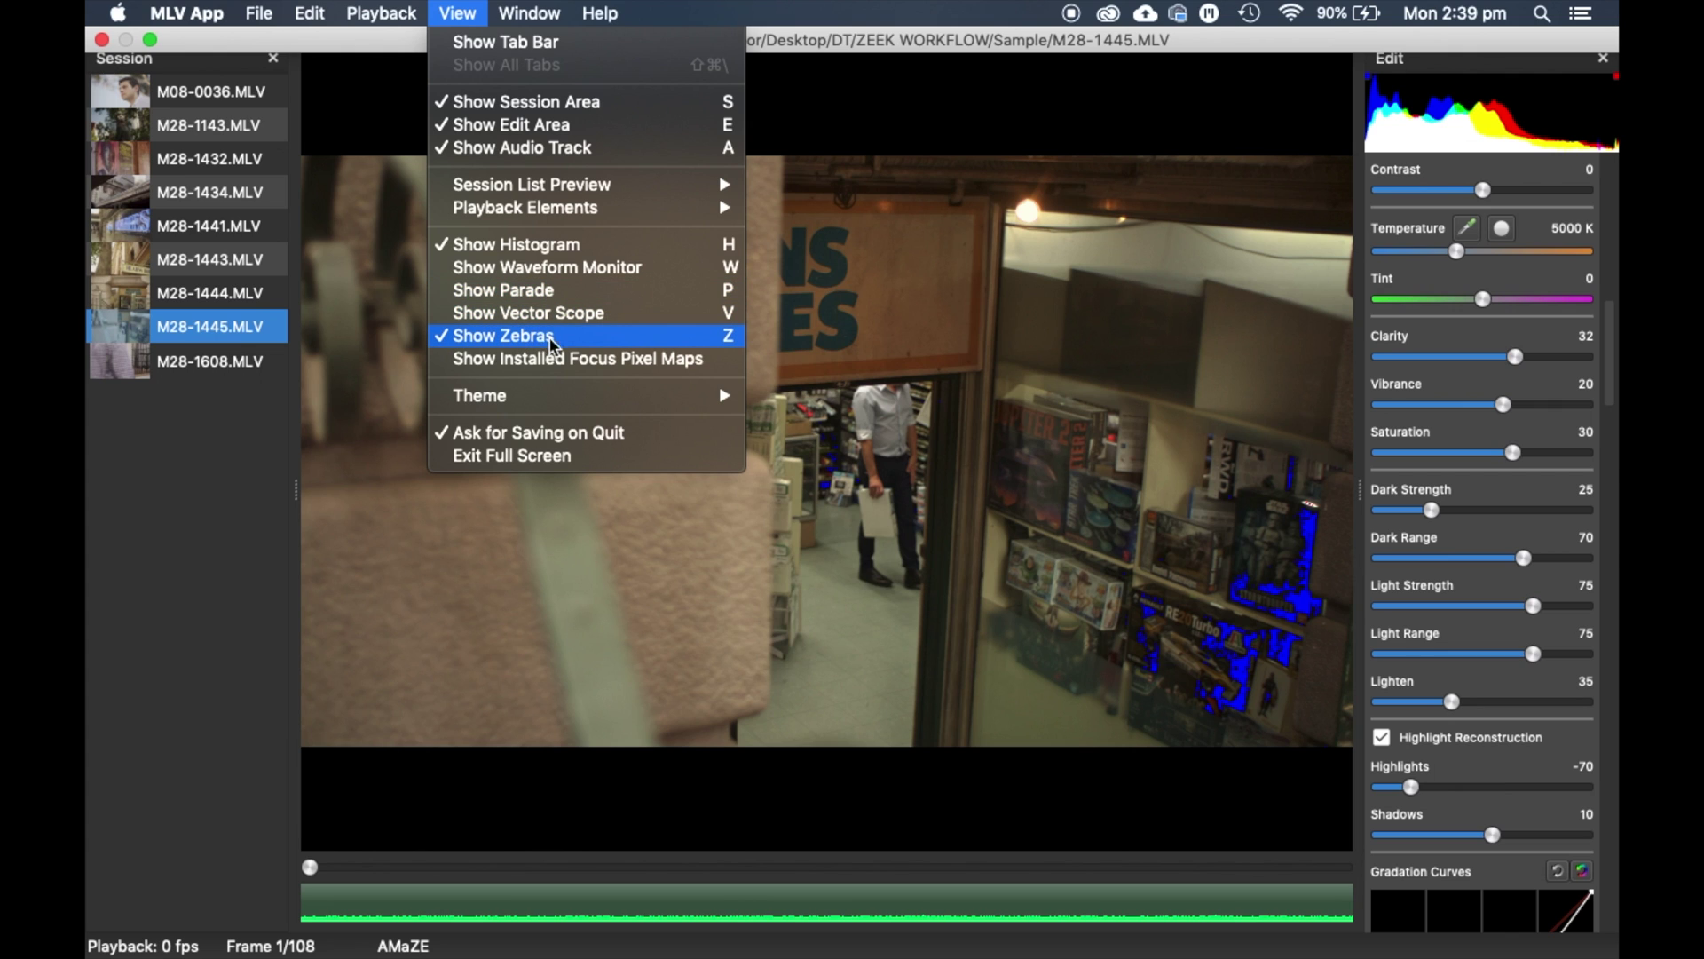
pyautogui.click(671, 344)
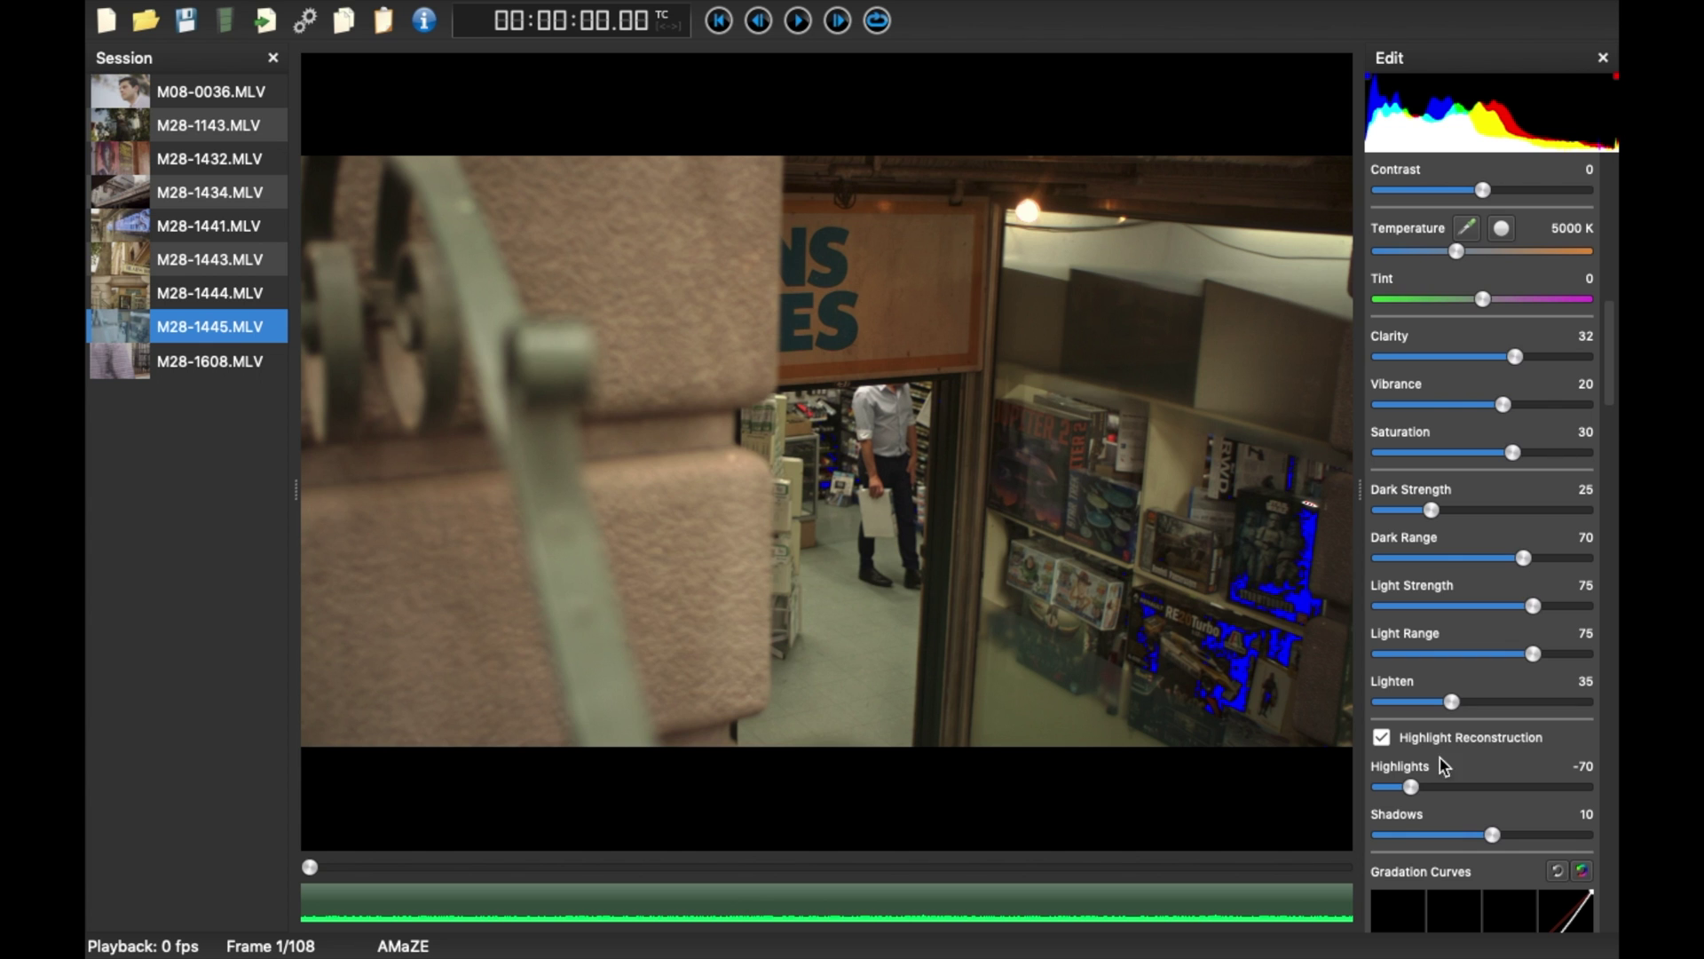
# - Play clip M28-1445.MLV through to its last frame and set its Highlights to -87
pyautogui.press('space')
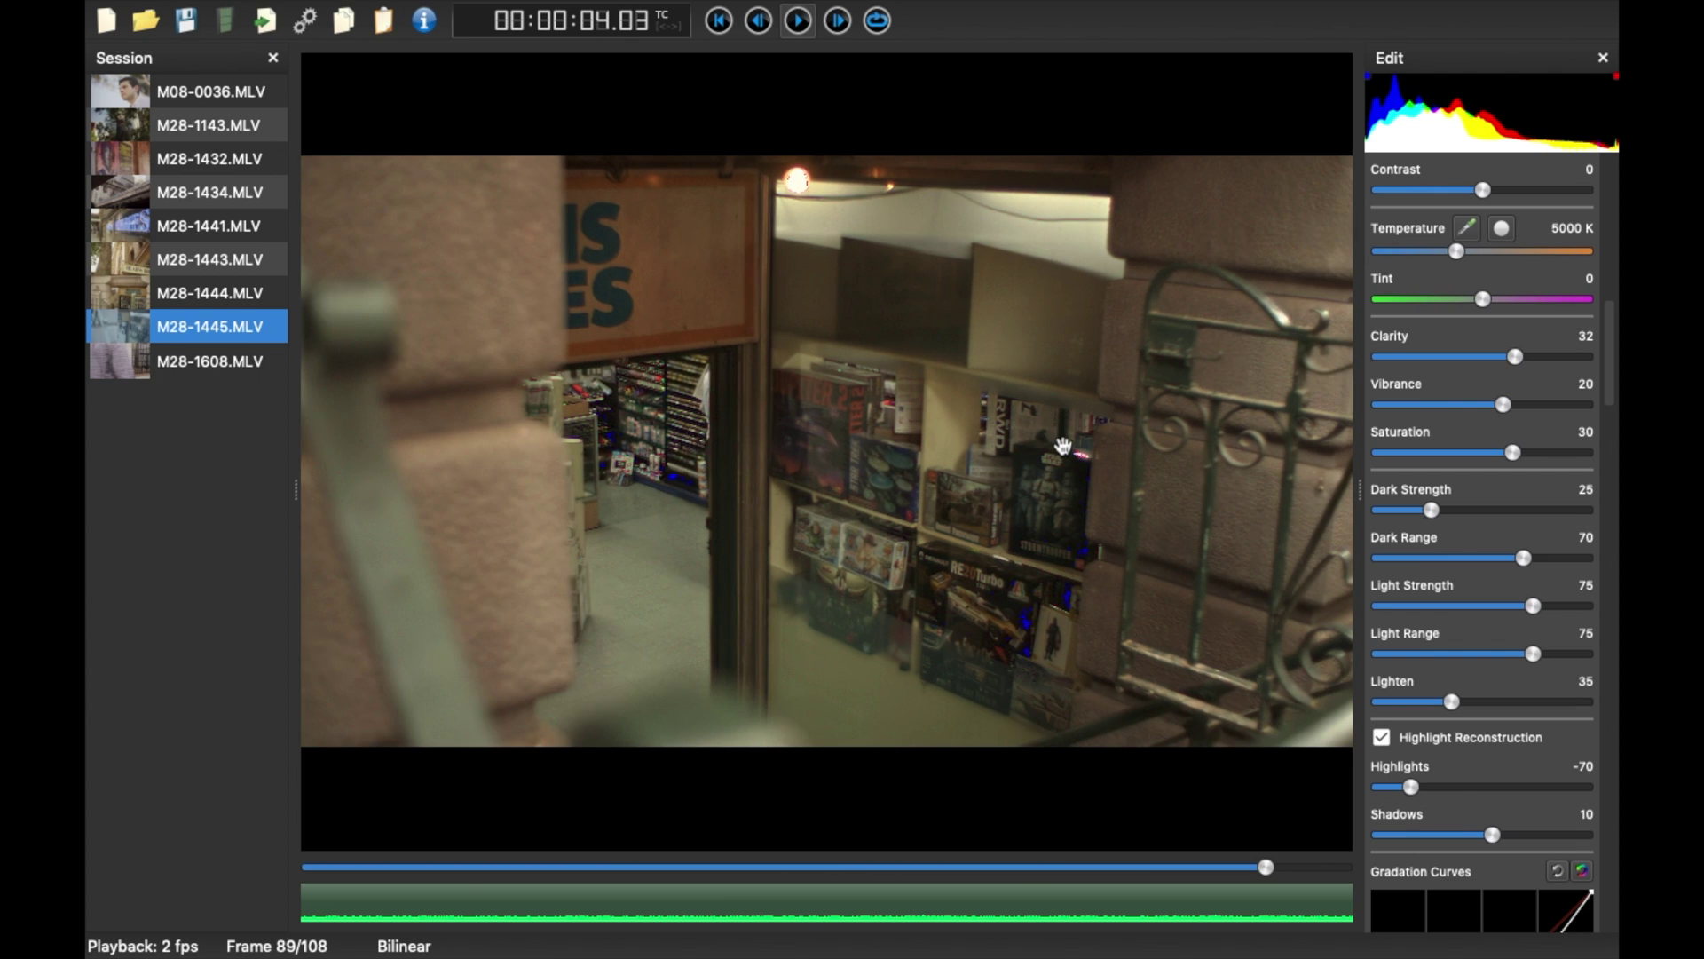
pyautogui.moveTo(1412, 788); pyautogui.dragTo(1393, 787)
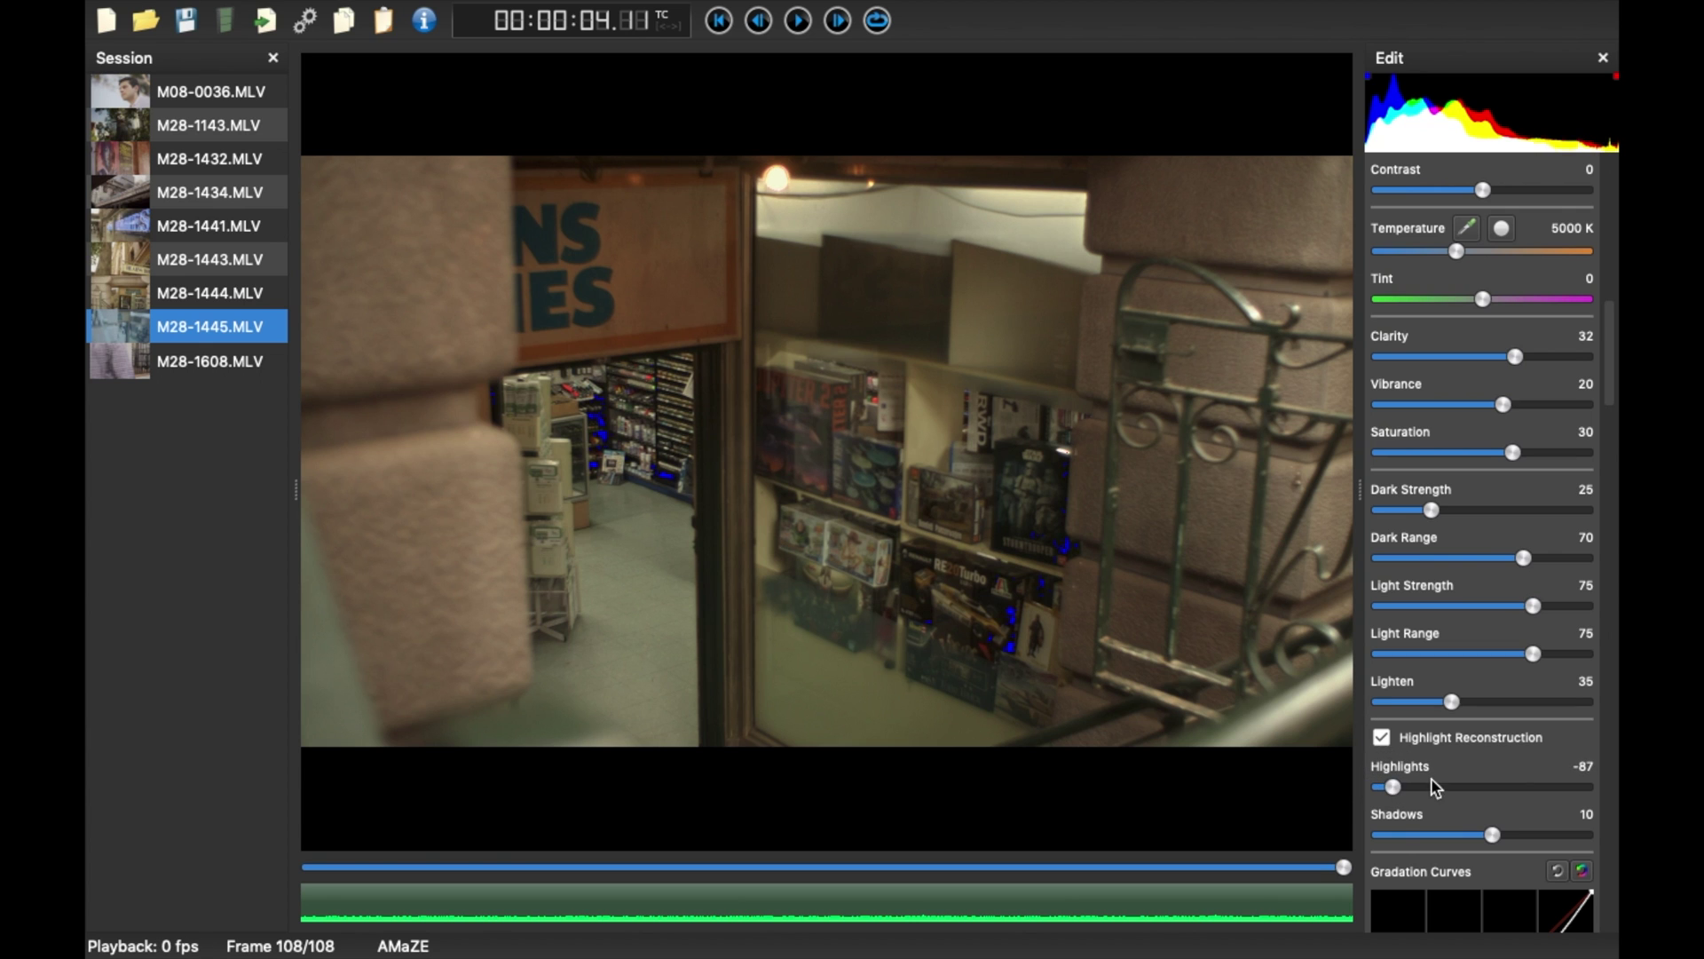
# - Copy the receipt of clip M28-1445.MLV with the preselected mask, leaving out White Balance and the RAW black and white levels
pyautogui.scroll(-15, 1436, 786)
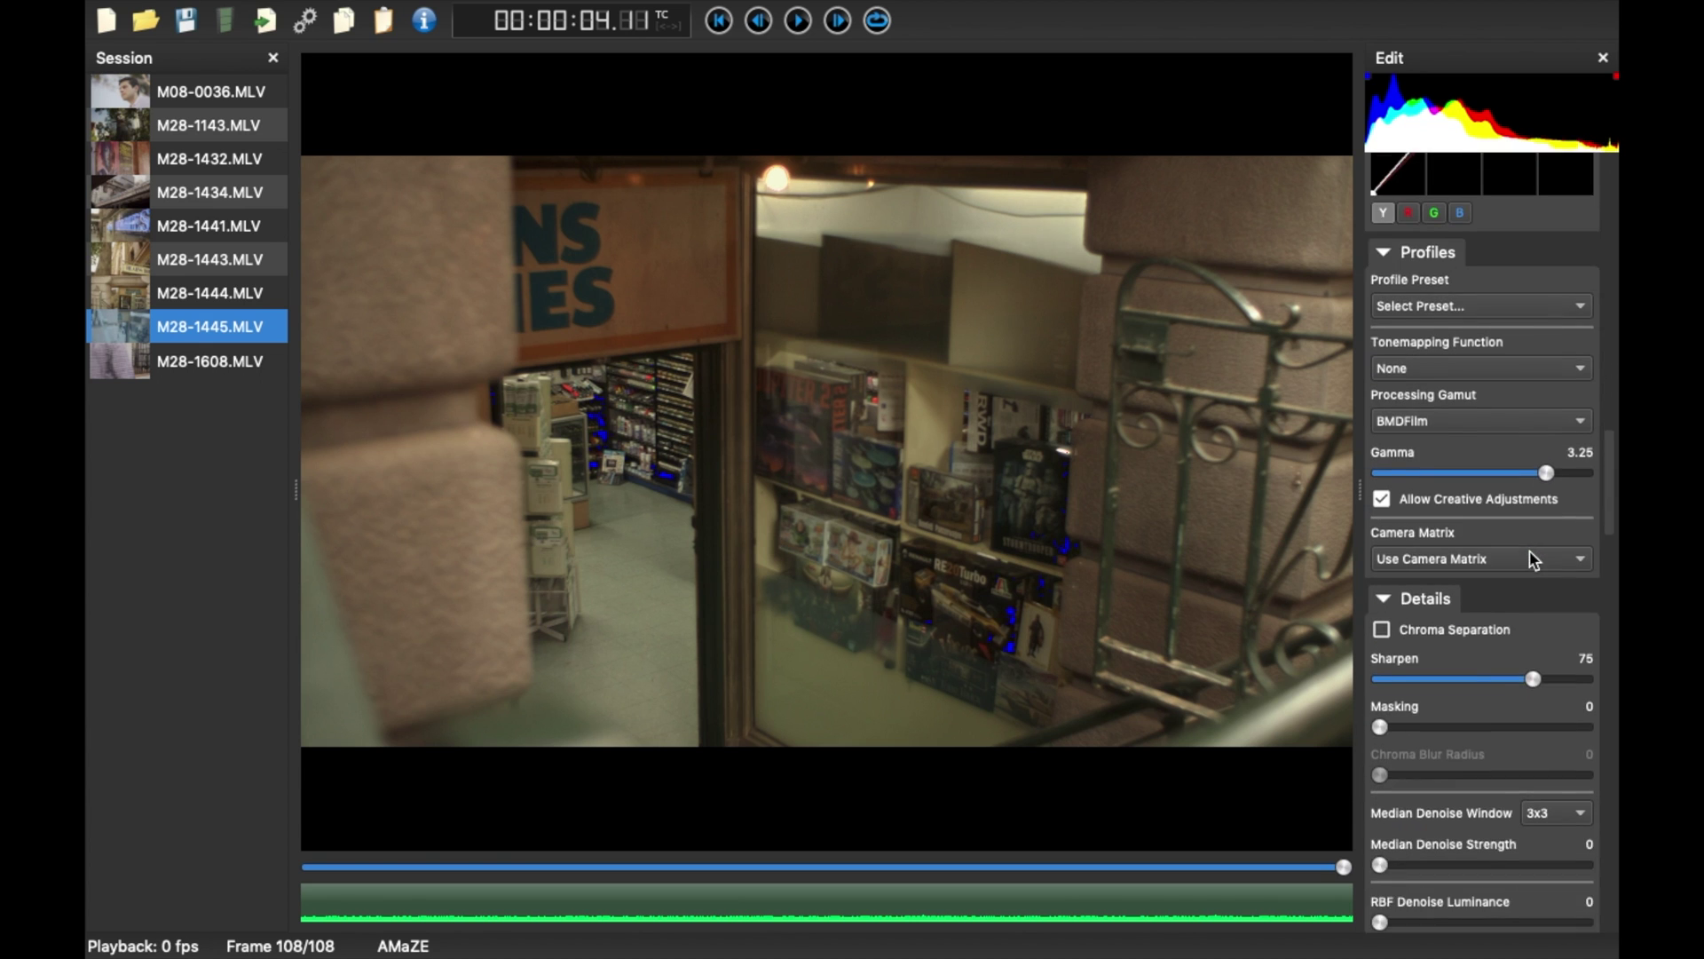
pyautogui.scroll(-1, 1518, 559)
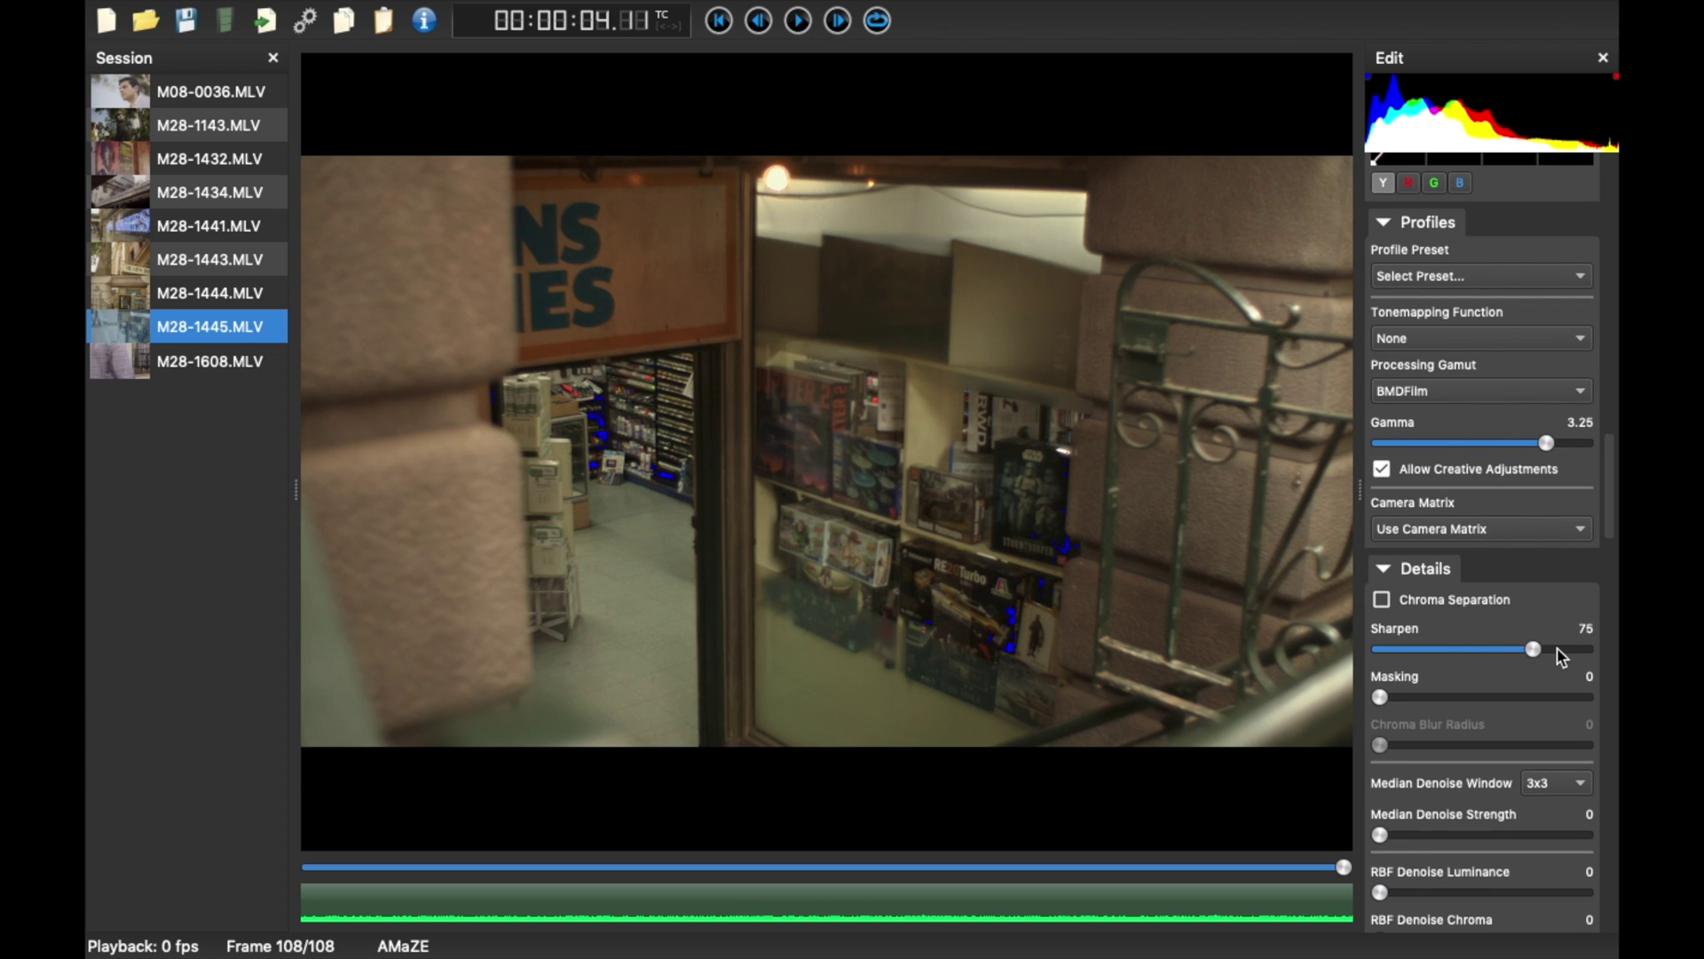
pyautogui.scroll(-20, 1557, 647)
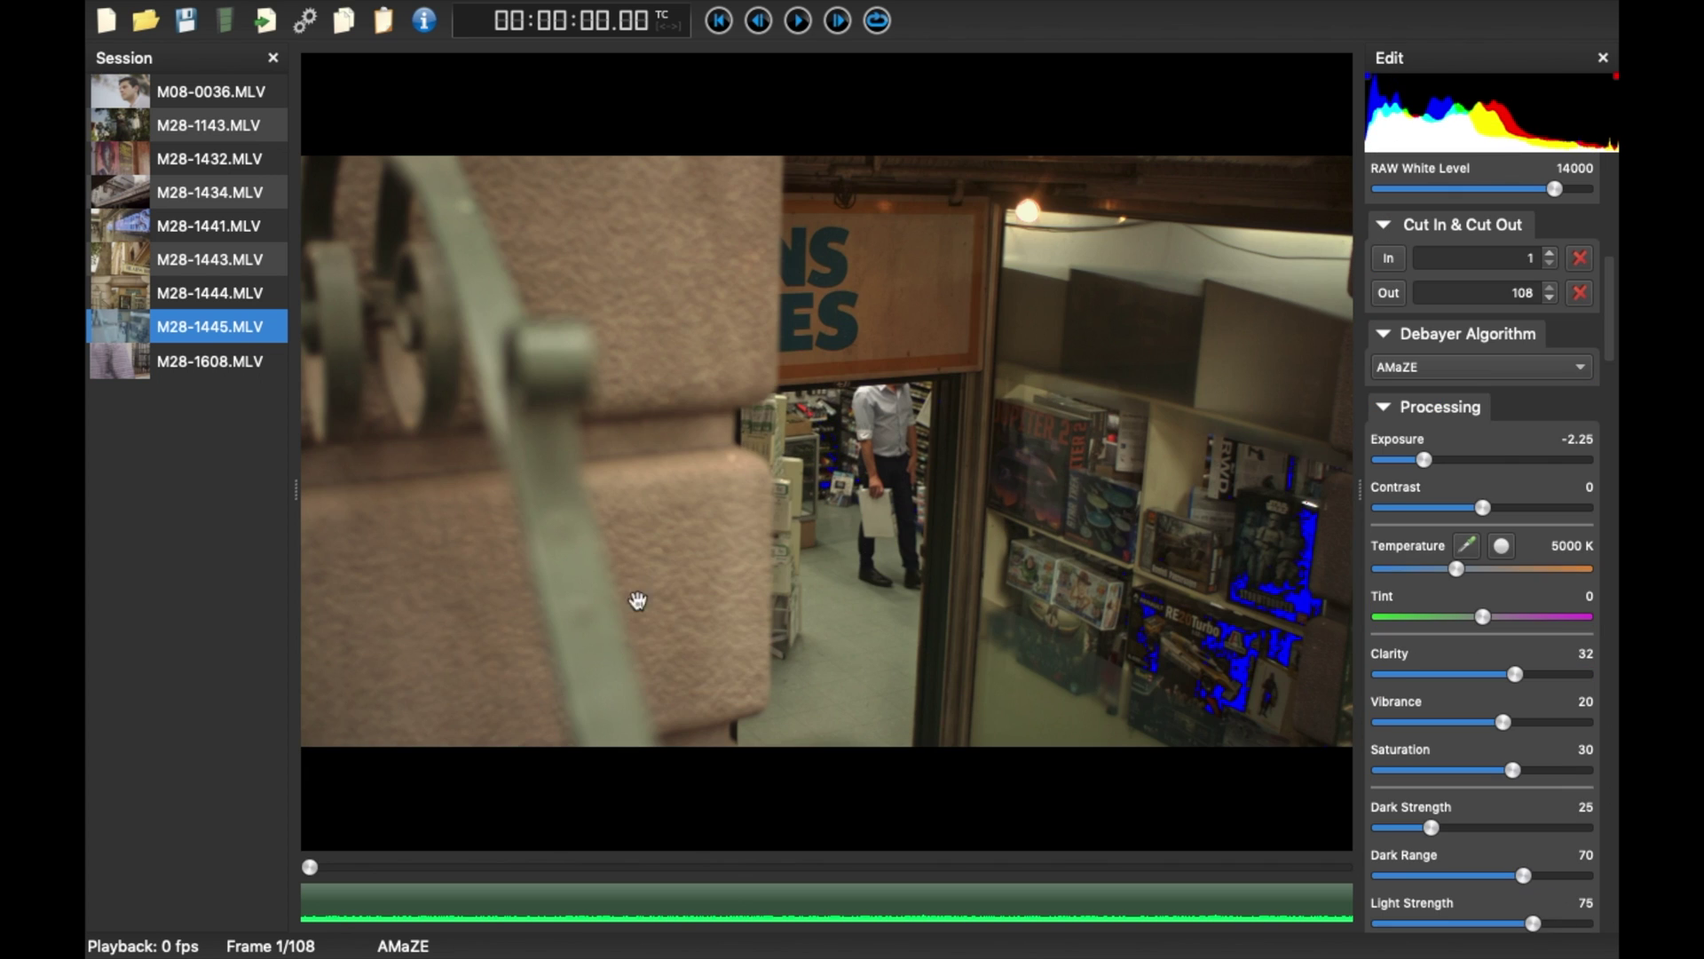
pyautogui.click(346, 23)
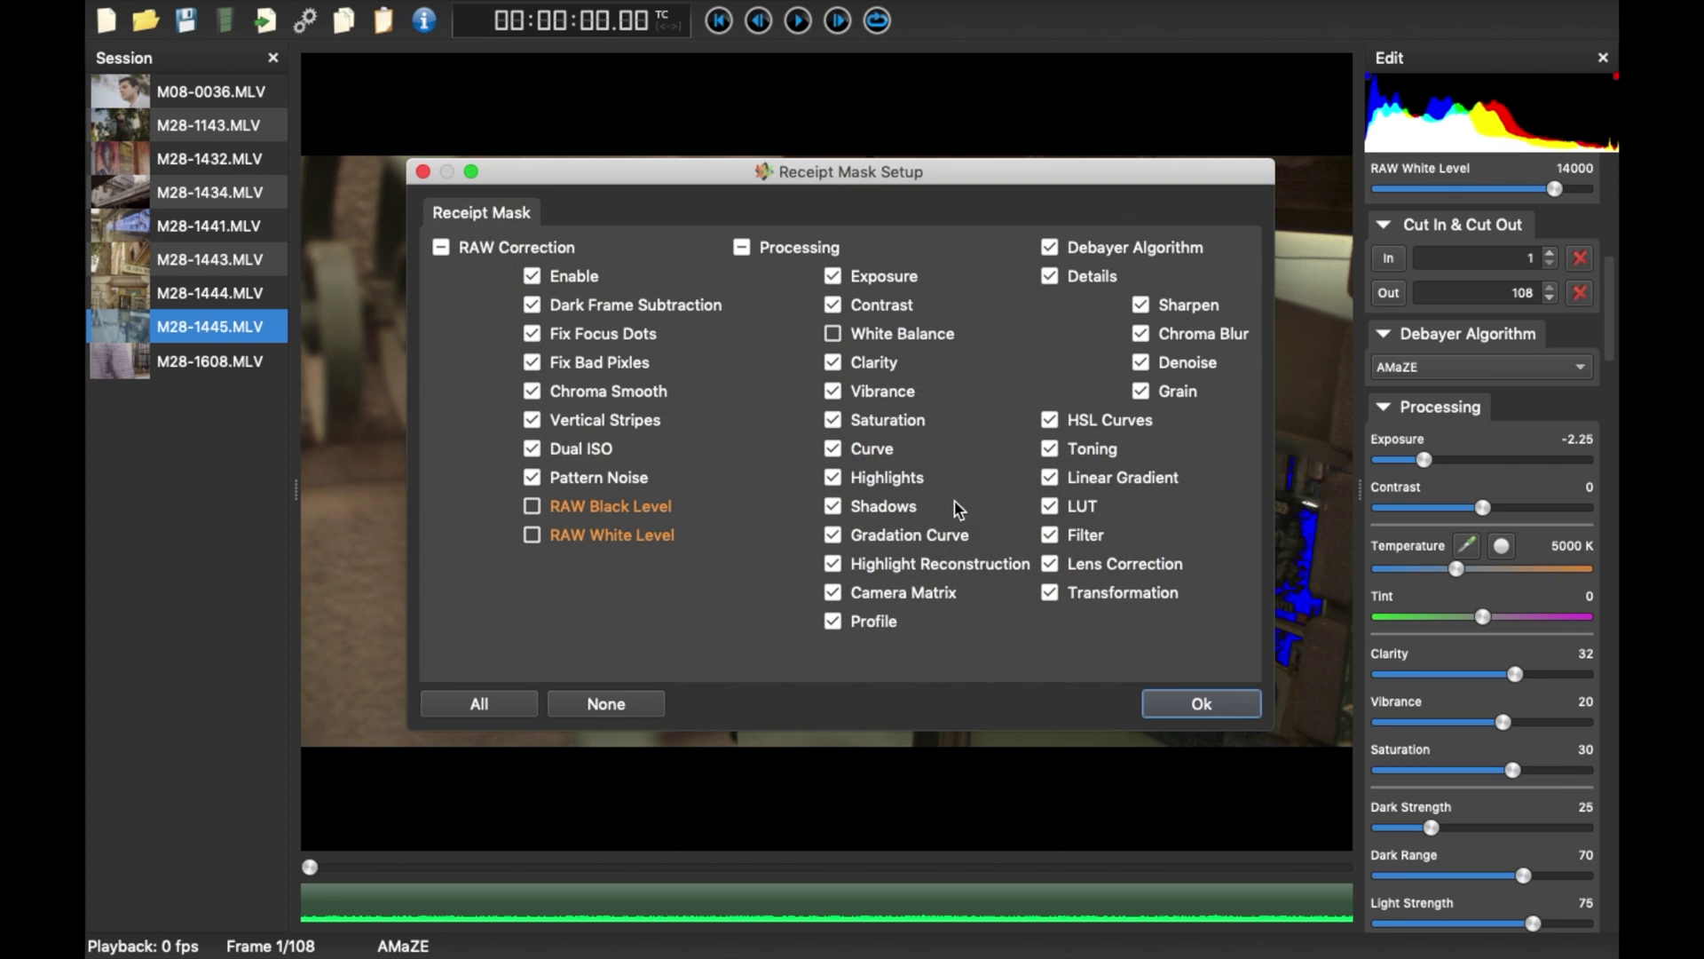
pyautogui.click(1212, 699)
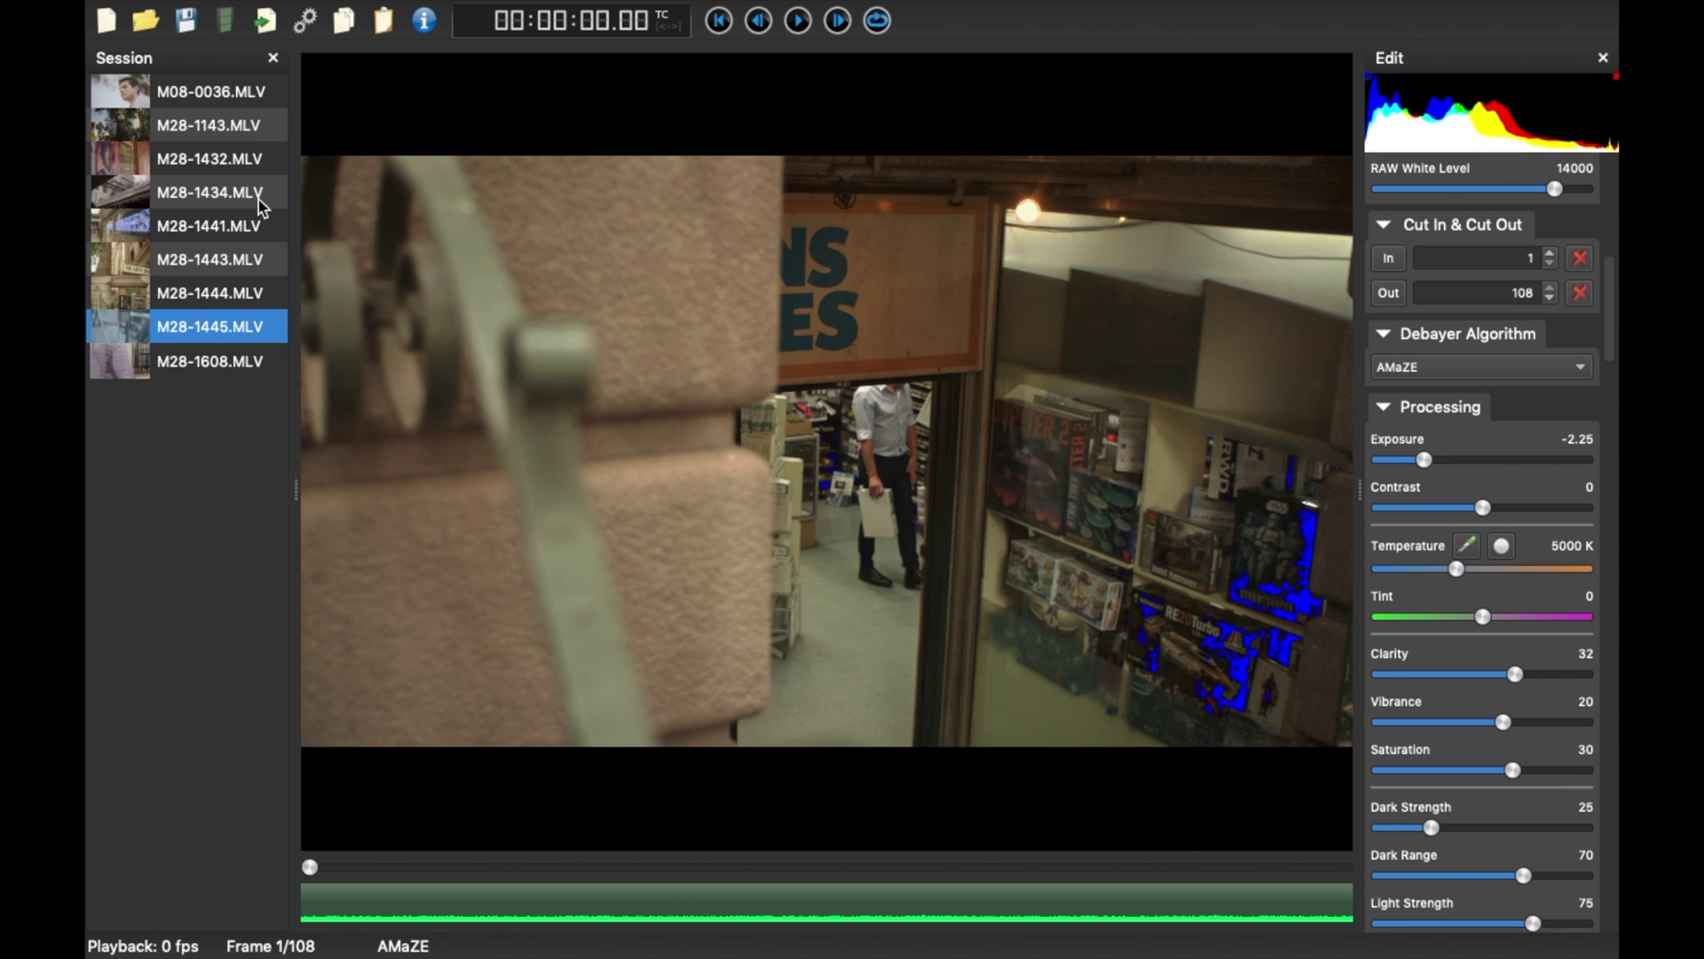
# - Open clip M28-1444.MLV, play it partway to frame 40 and paste the copied receipt onto it
pyautogui.click(193, 296)
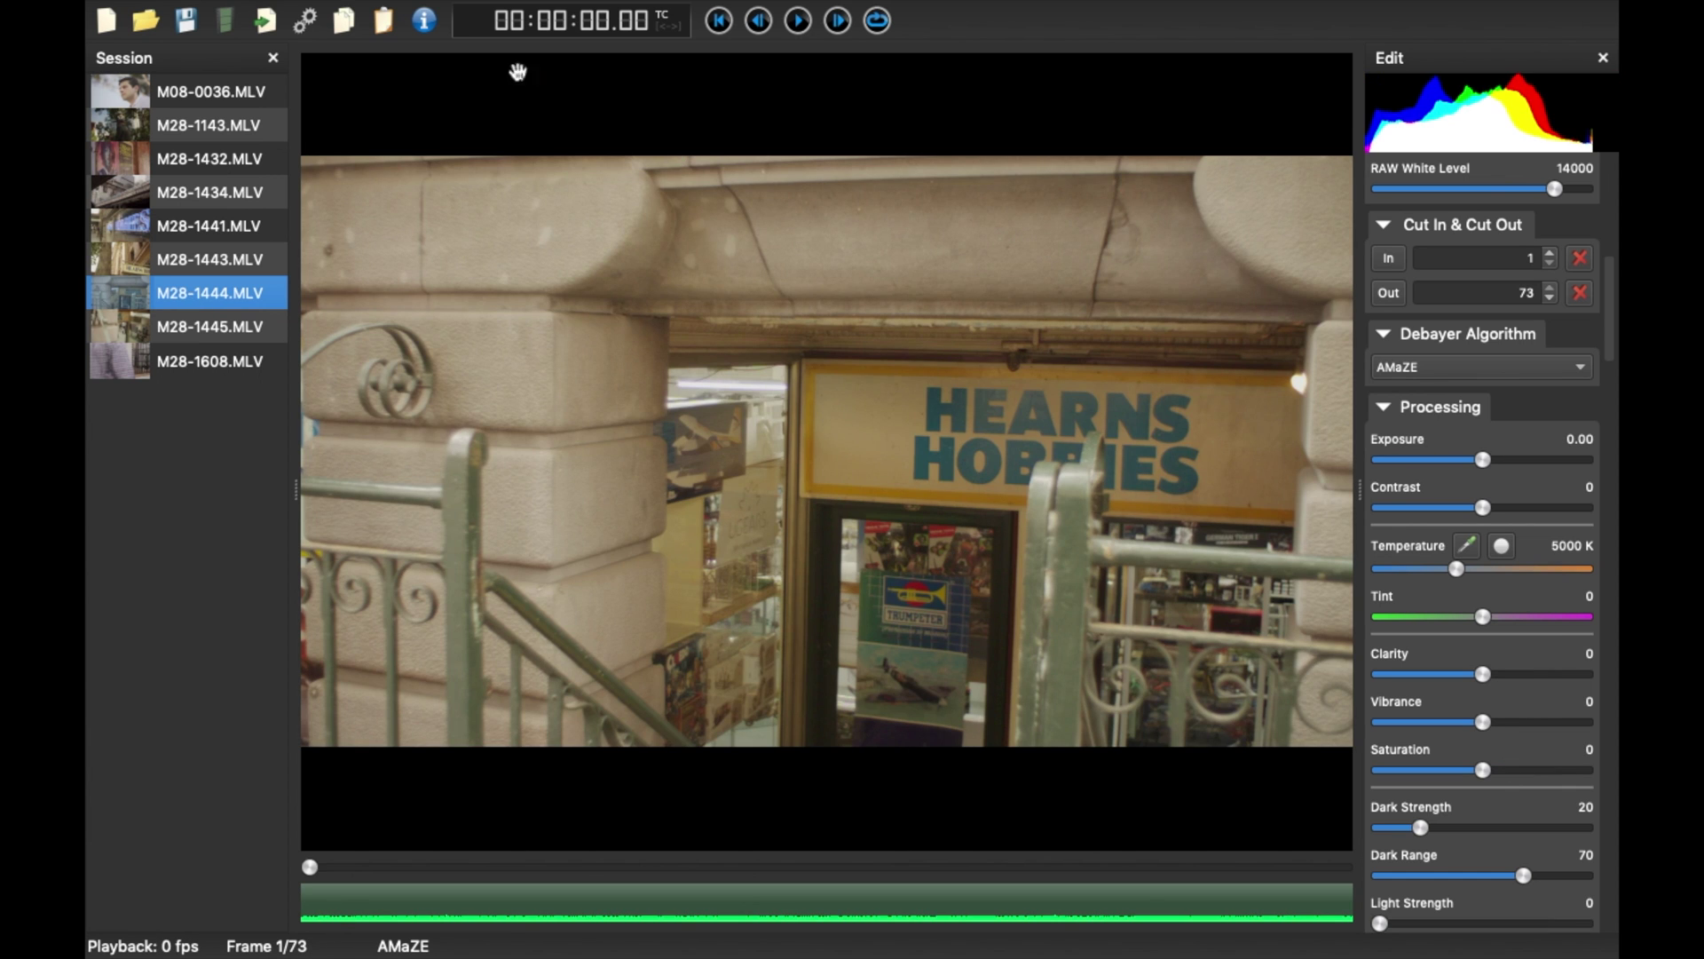
pyautogui.press('space')
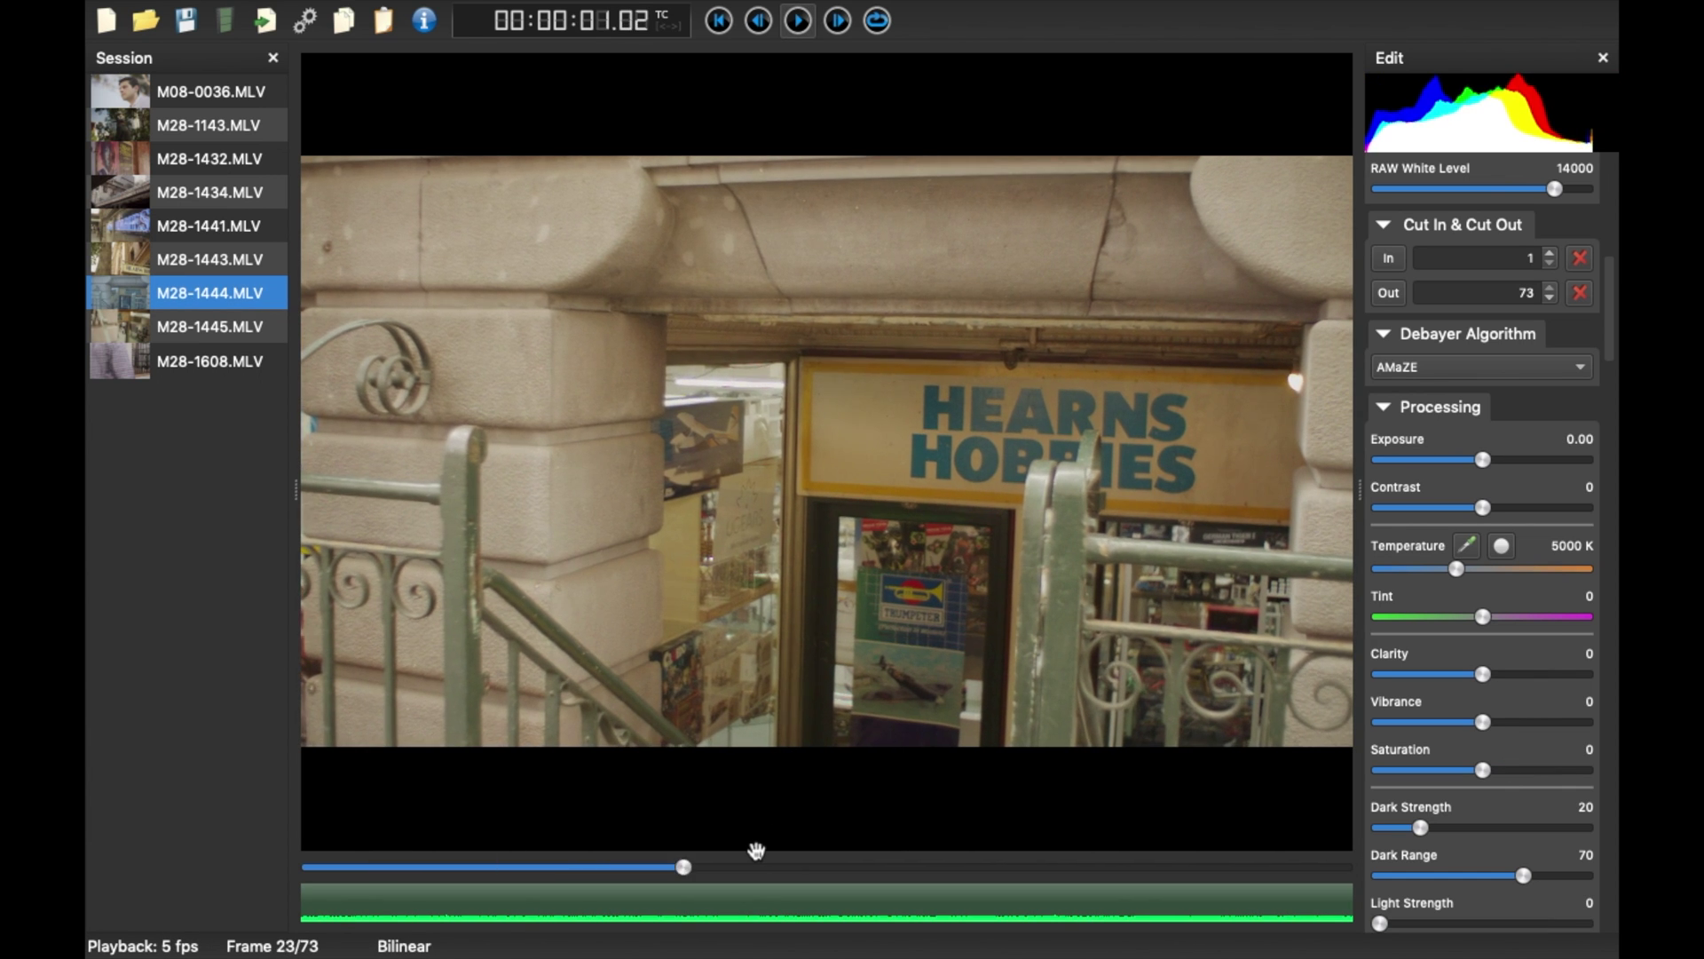
pyautogui.press('space')
pyautogui.click(388, 18)
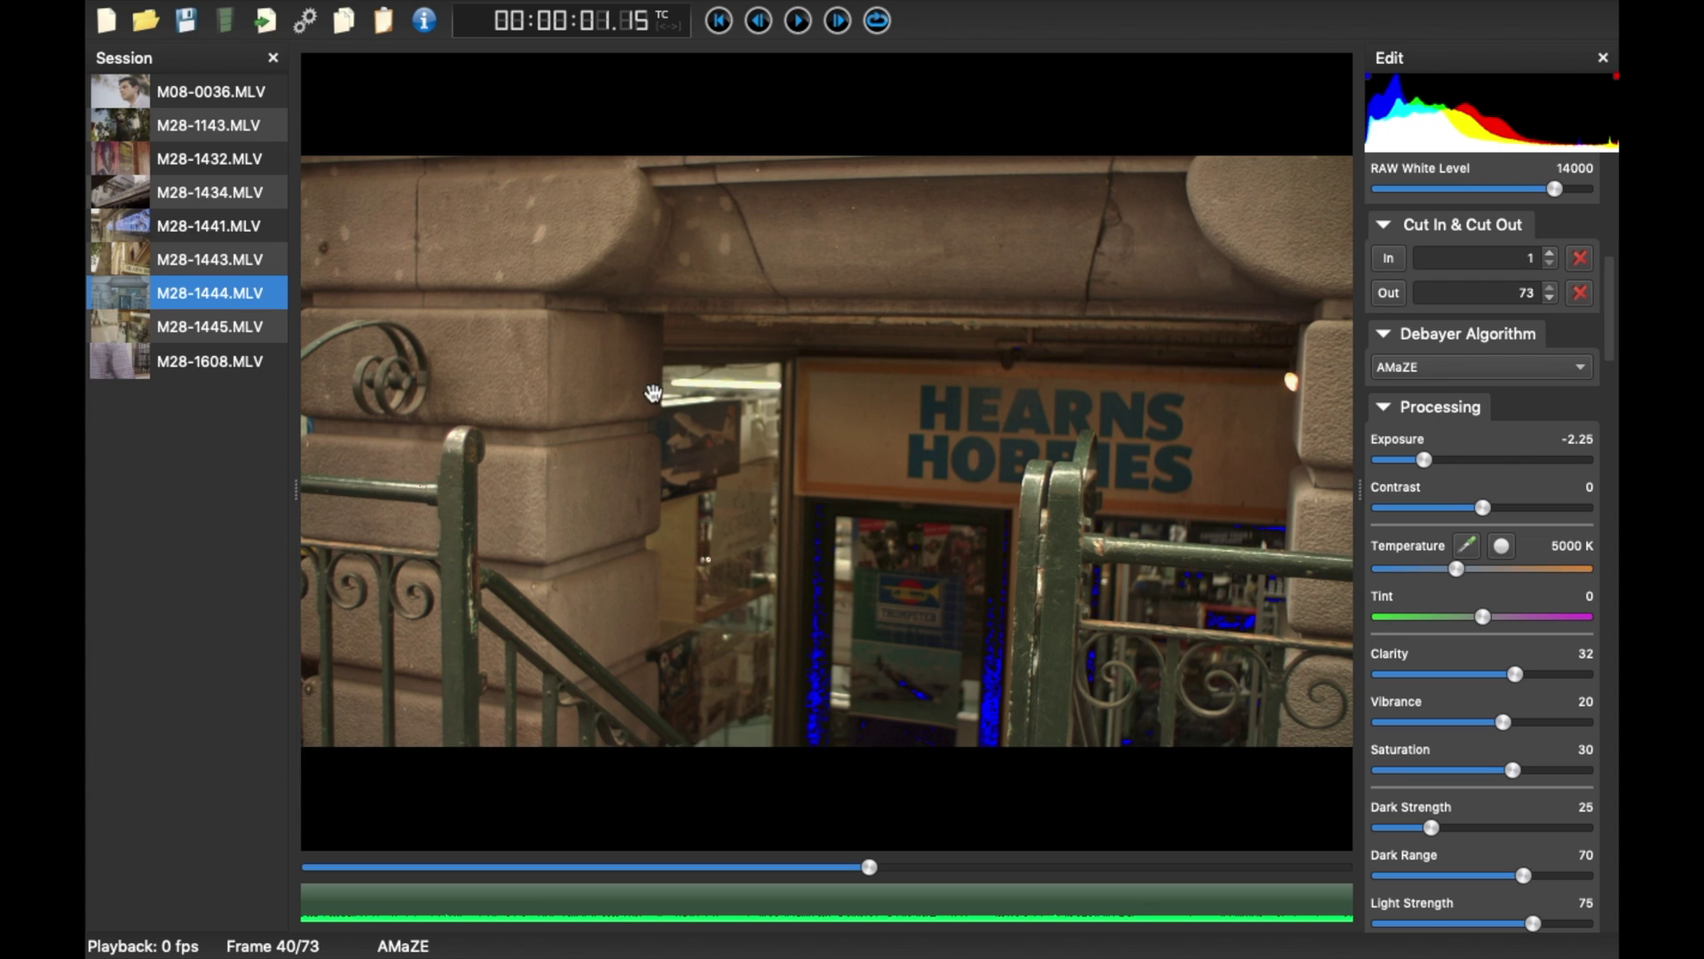
# - Set the Temperature of clip M28-1444.MLV to 4807 K and its Exposure to -2.04, and copy its receipt with the preselected mask
pyautogui.moveTo(1459, 571); pyautogui.dragTo(1452, 569)
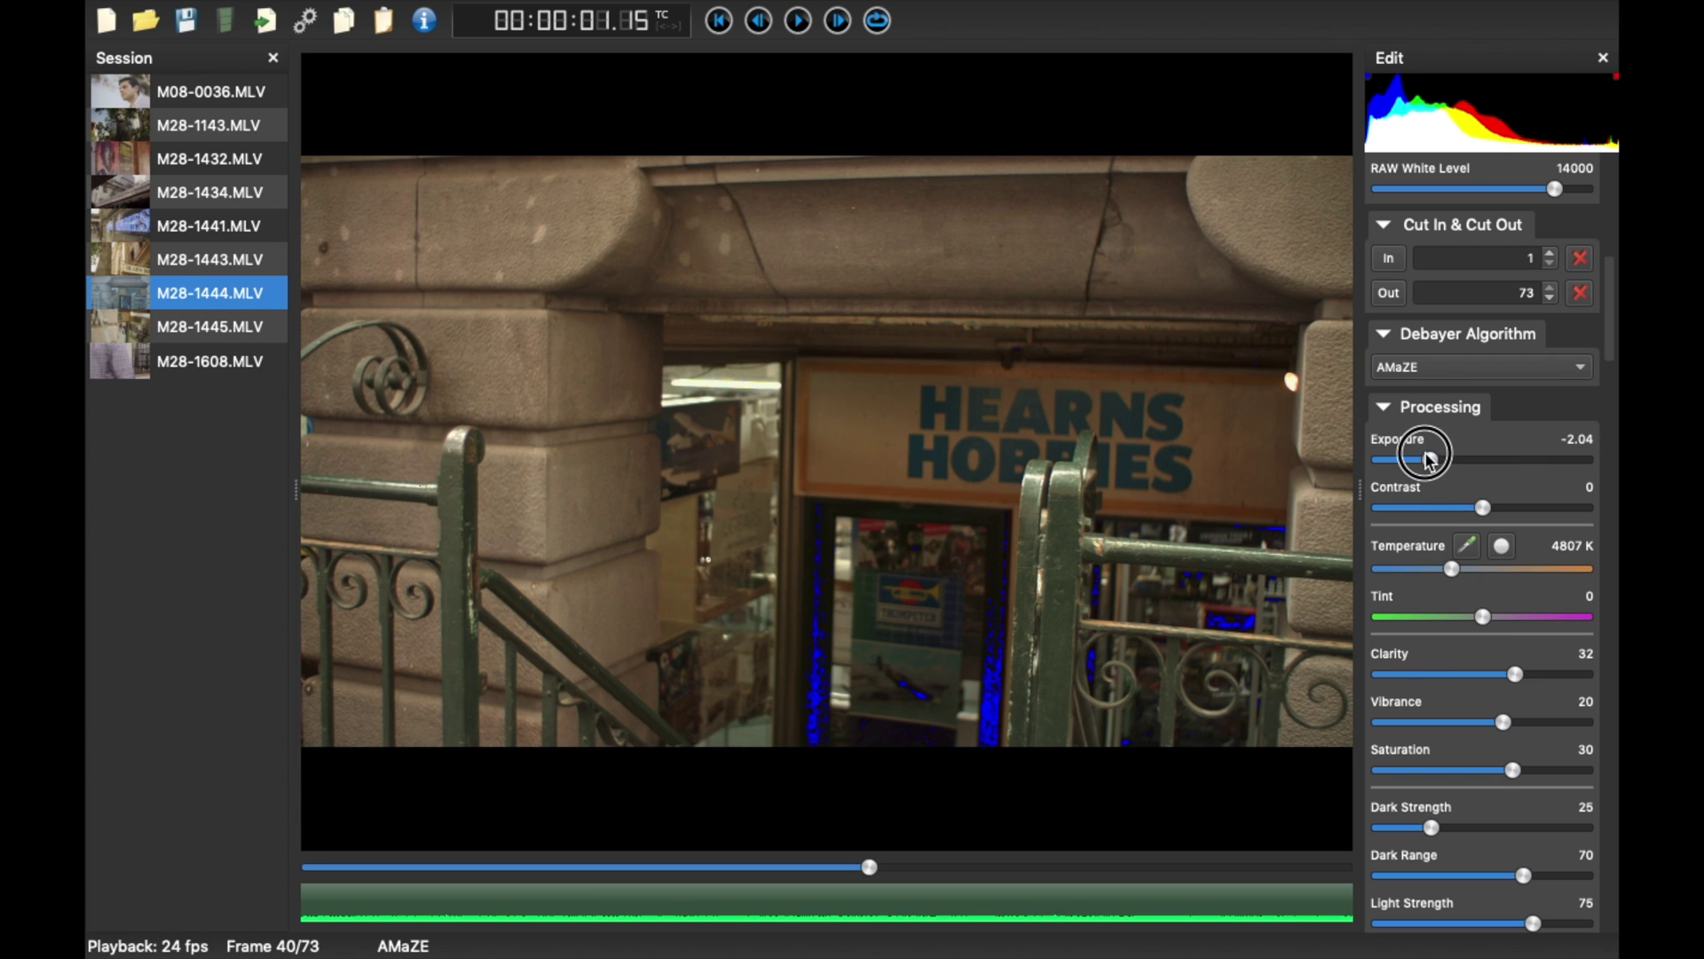
pyautogui.moveTo(1425, 459); pyautogui.dragTo(1430, 459)
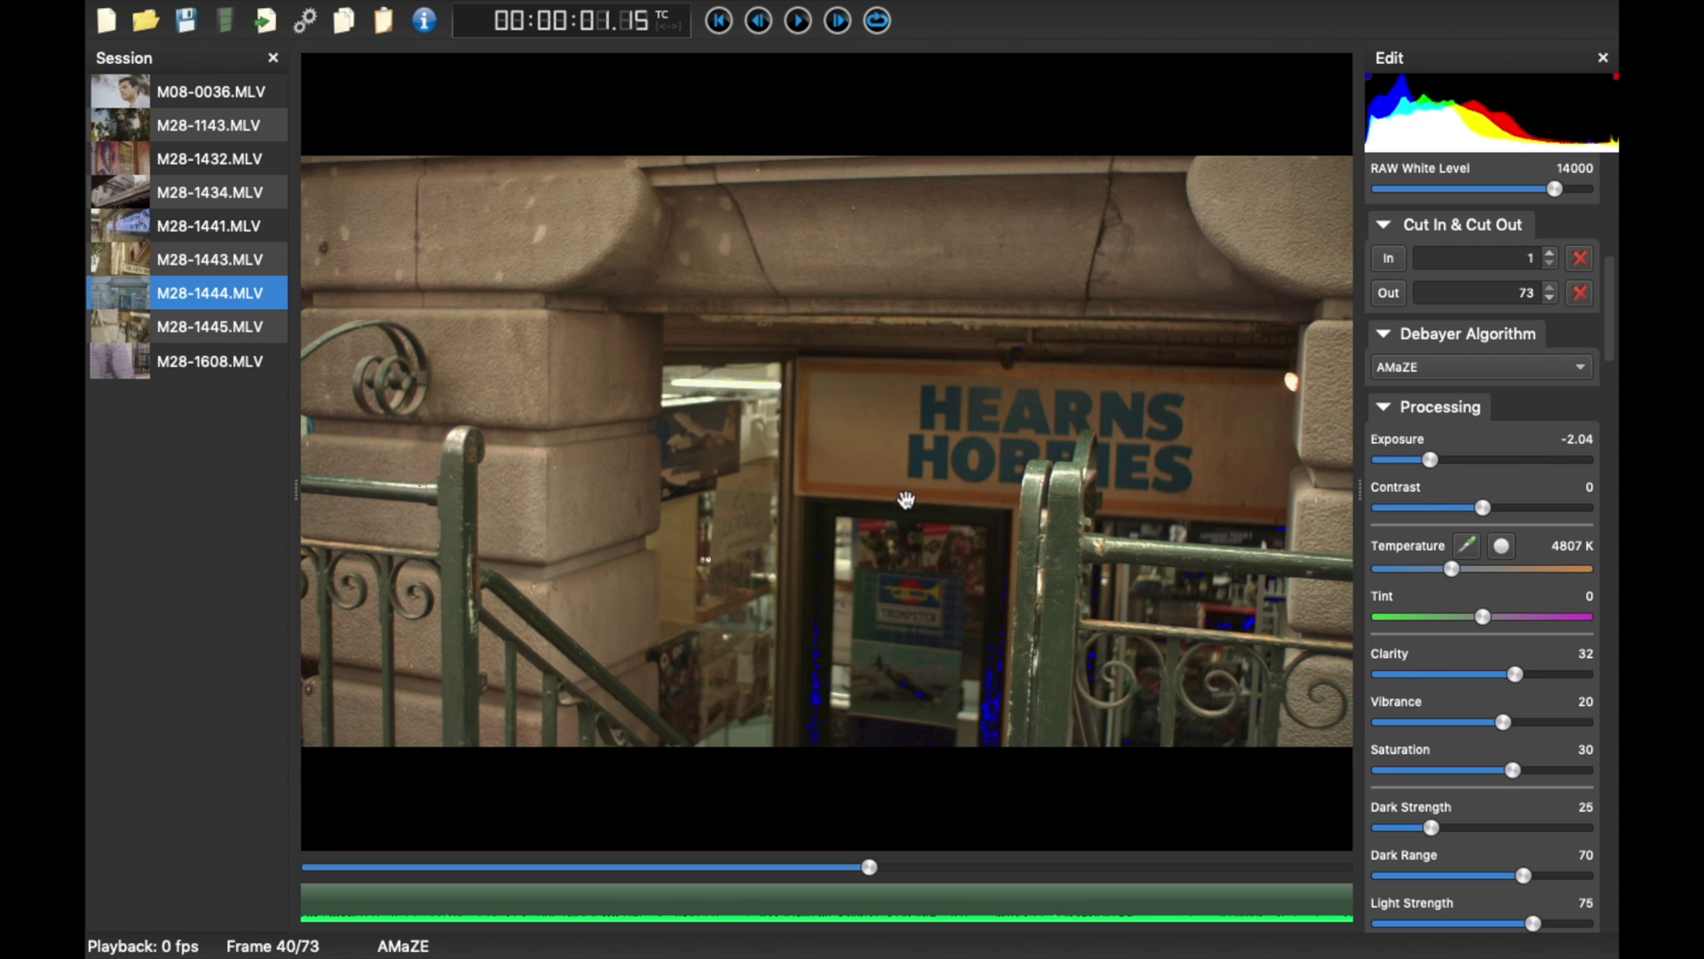
pyautogui.click(343, 19)
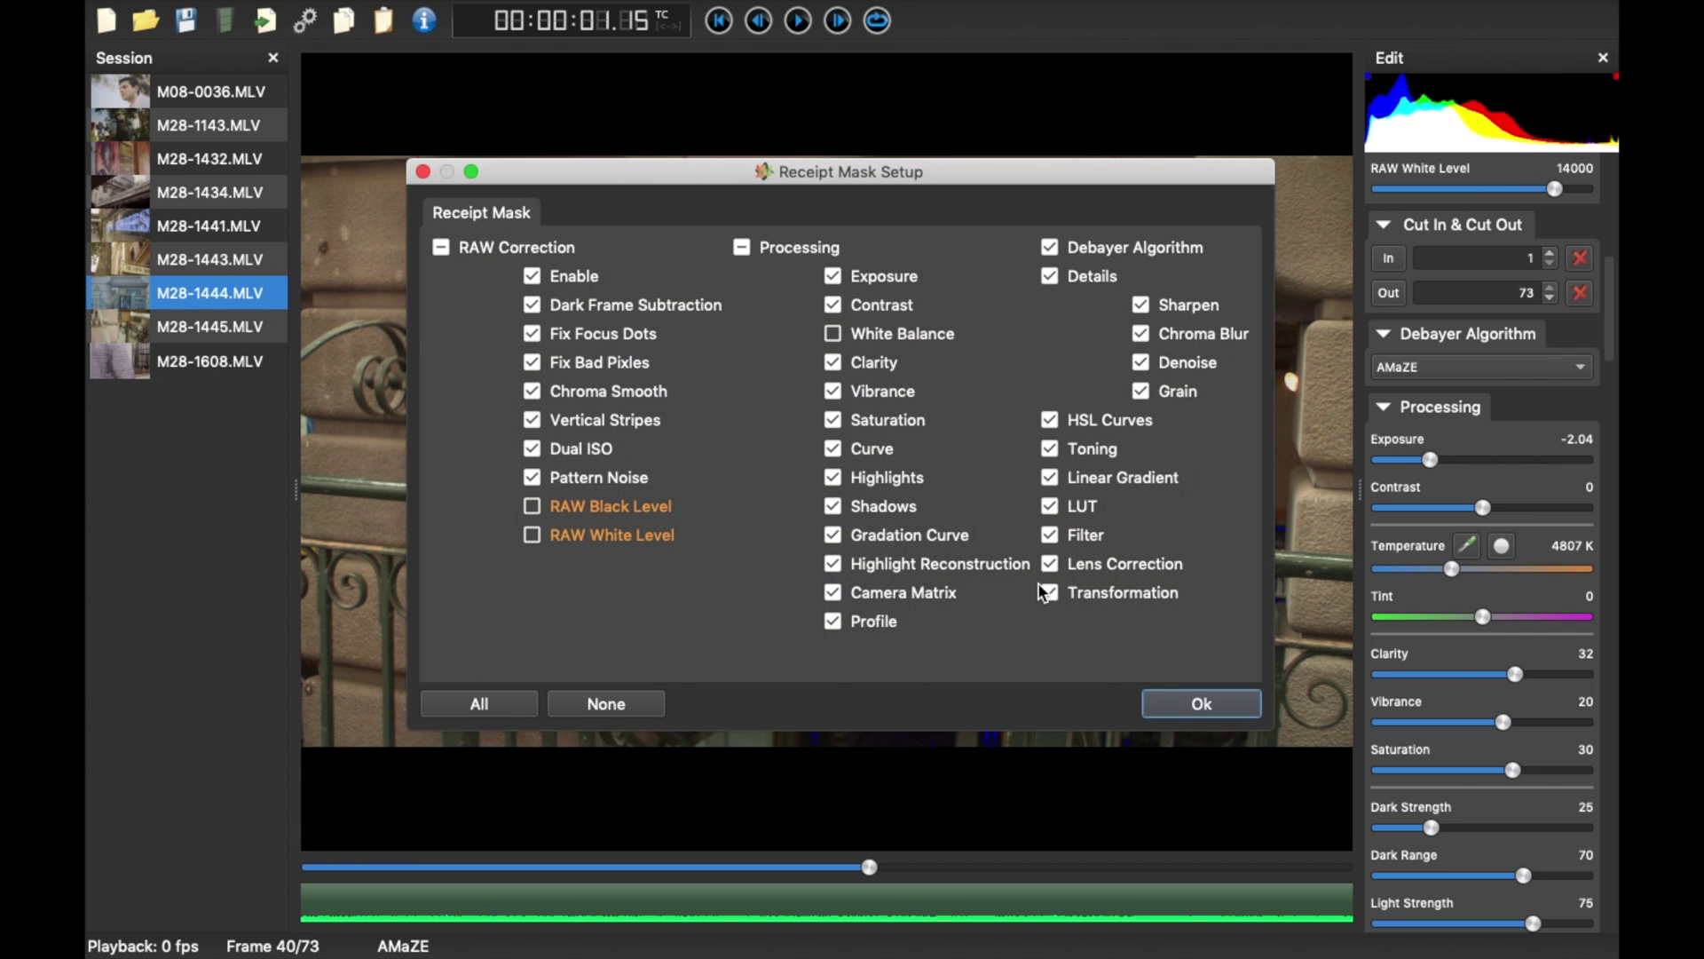
pyautogui.click(1199, 701)
# - Play clip M28-1432.MLV through, return to frame 3 and paste the copied receipt onto the clip
pyautogui.click(147, 164)
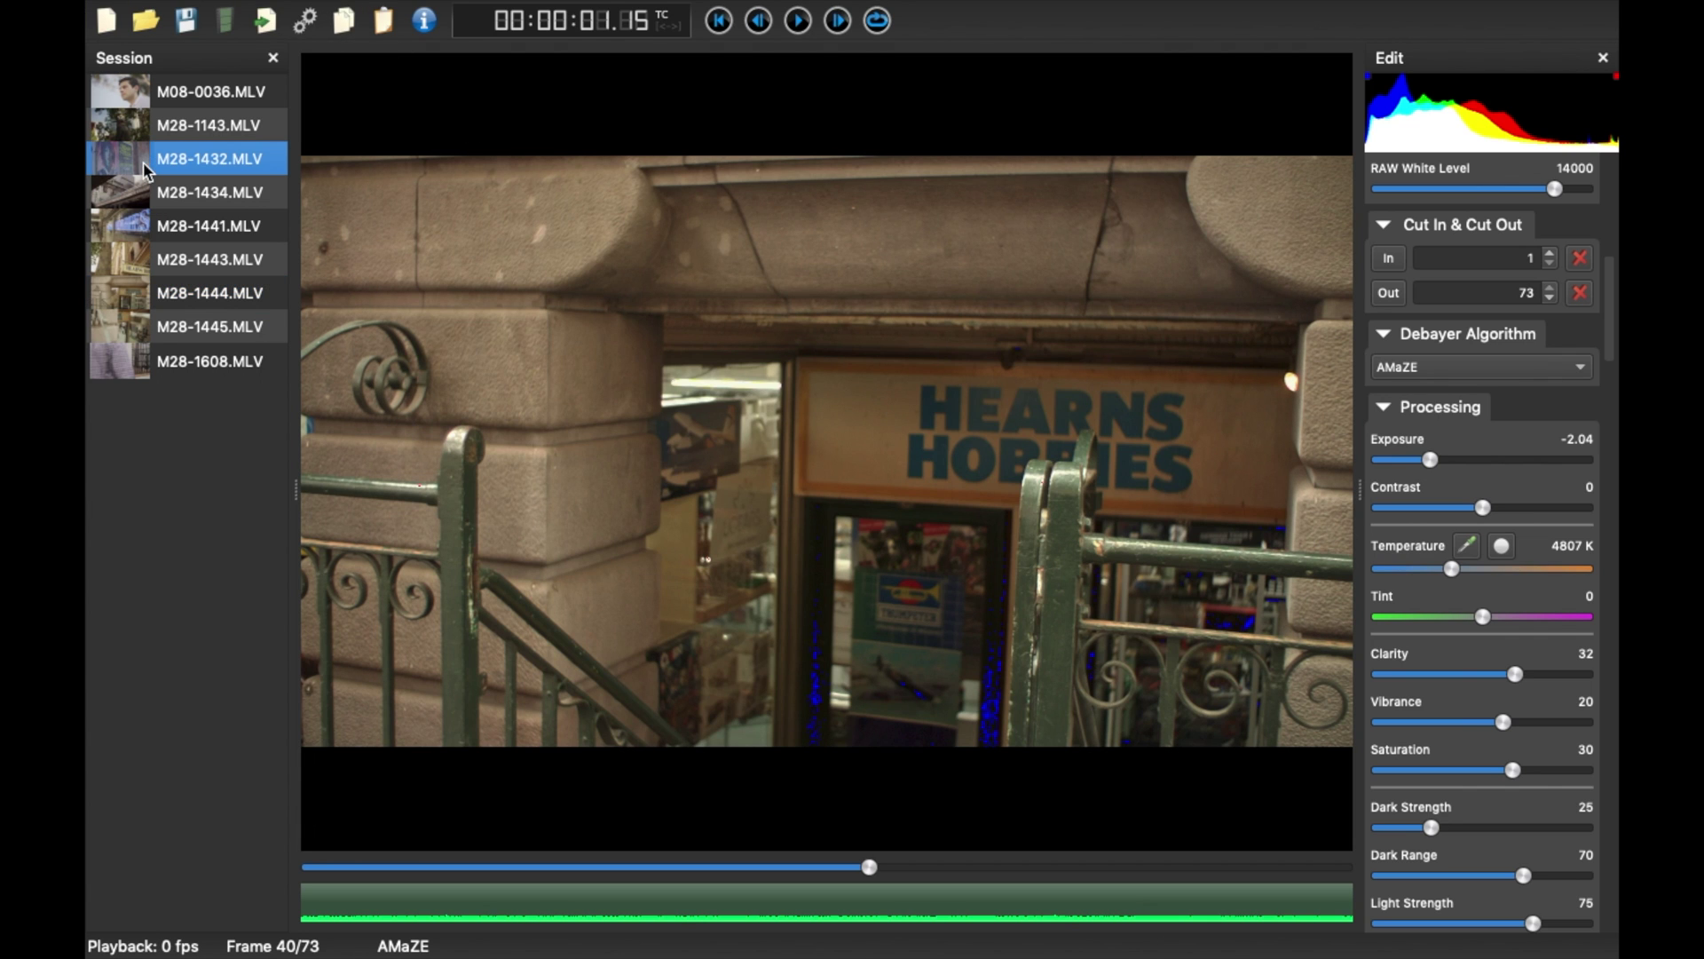
pyautogui.press('space')
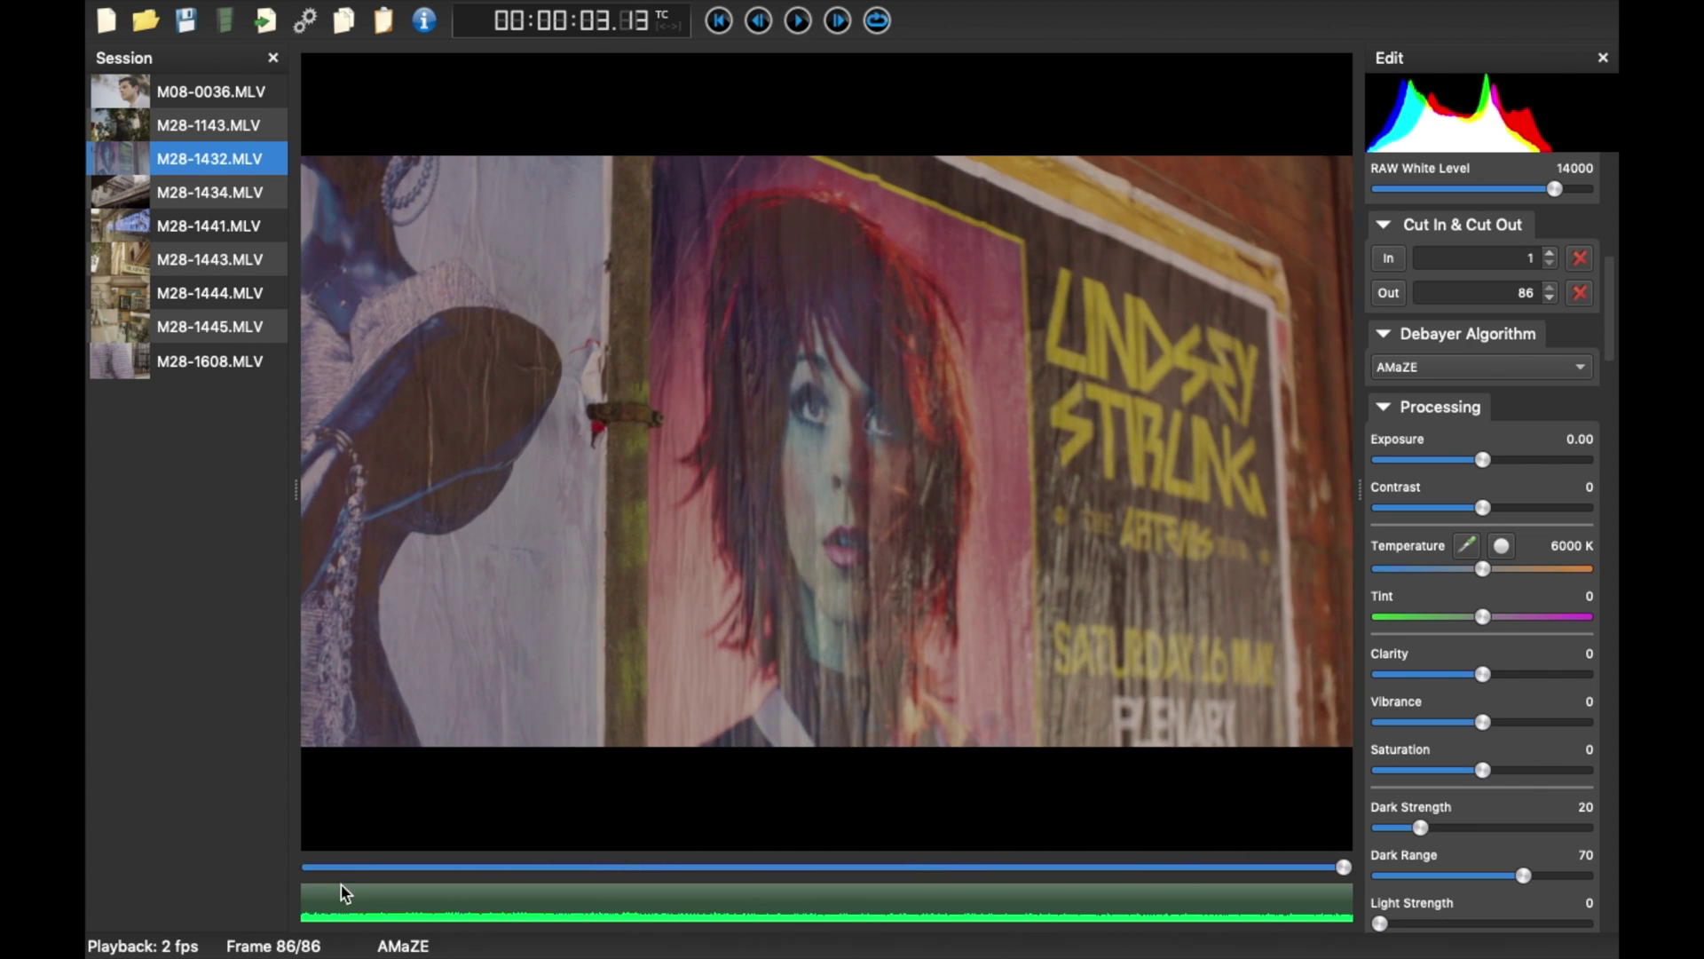
pyautogui.click(344, 868)
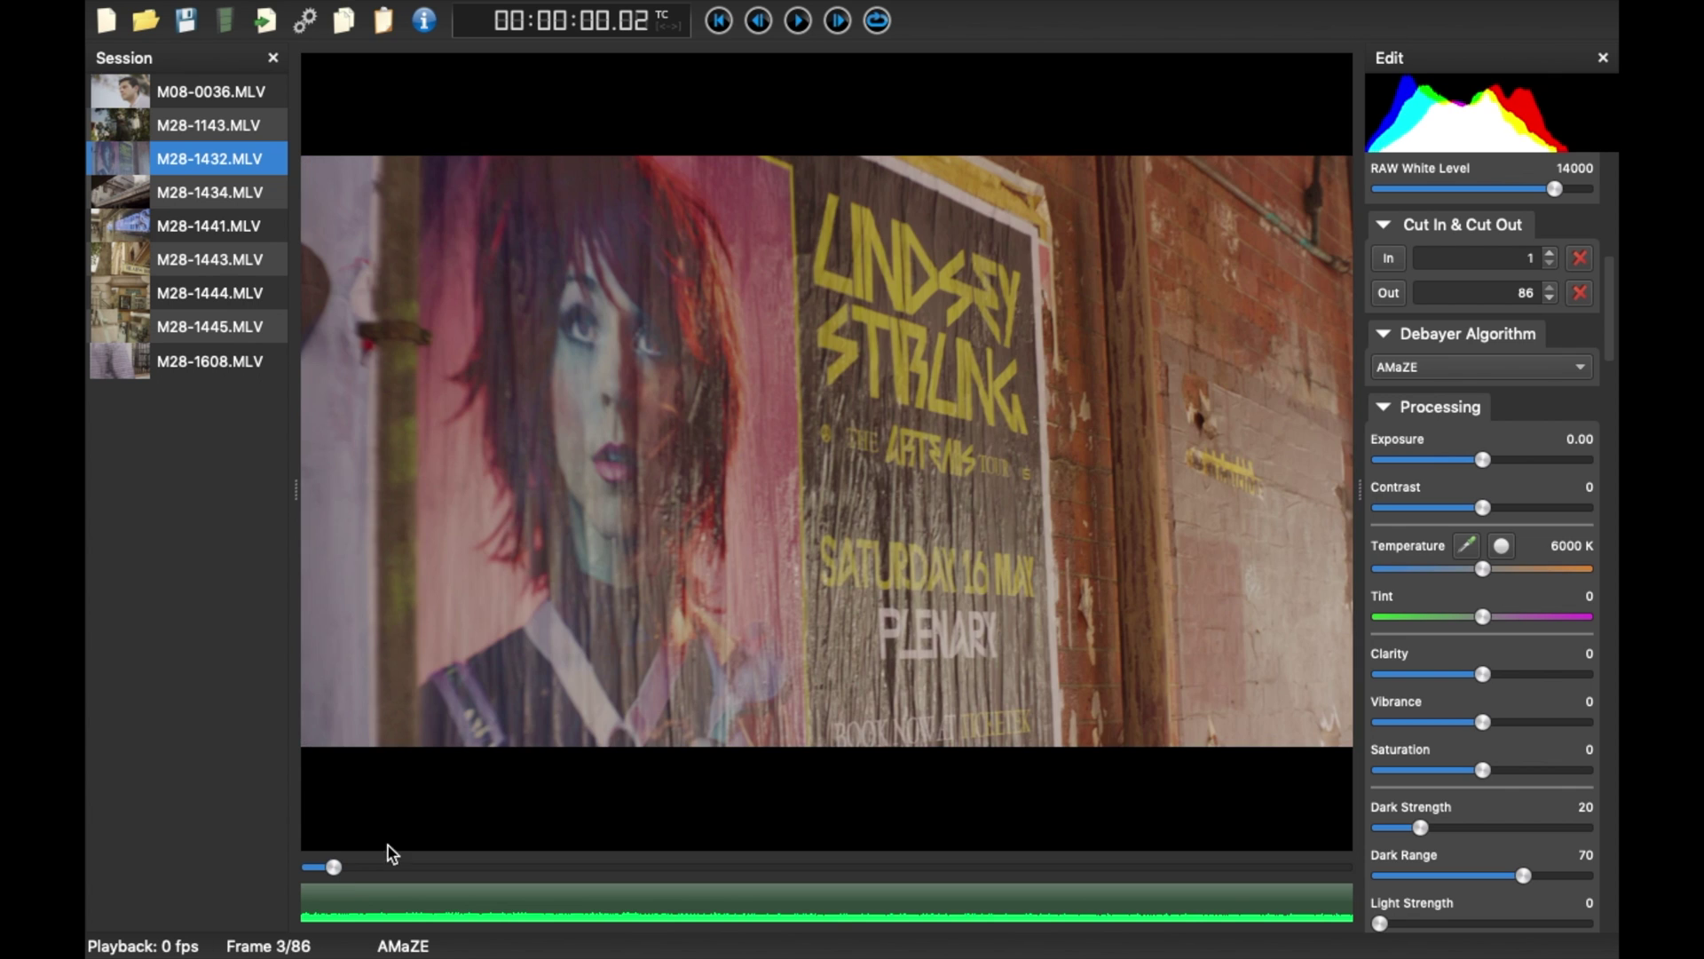
pyautogui.click(373, 26)
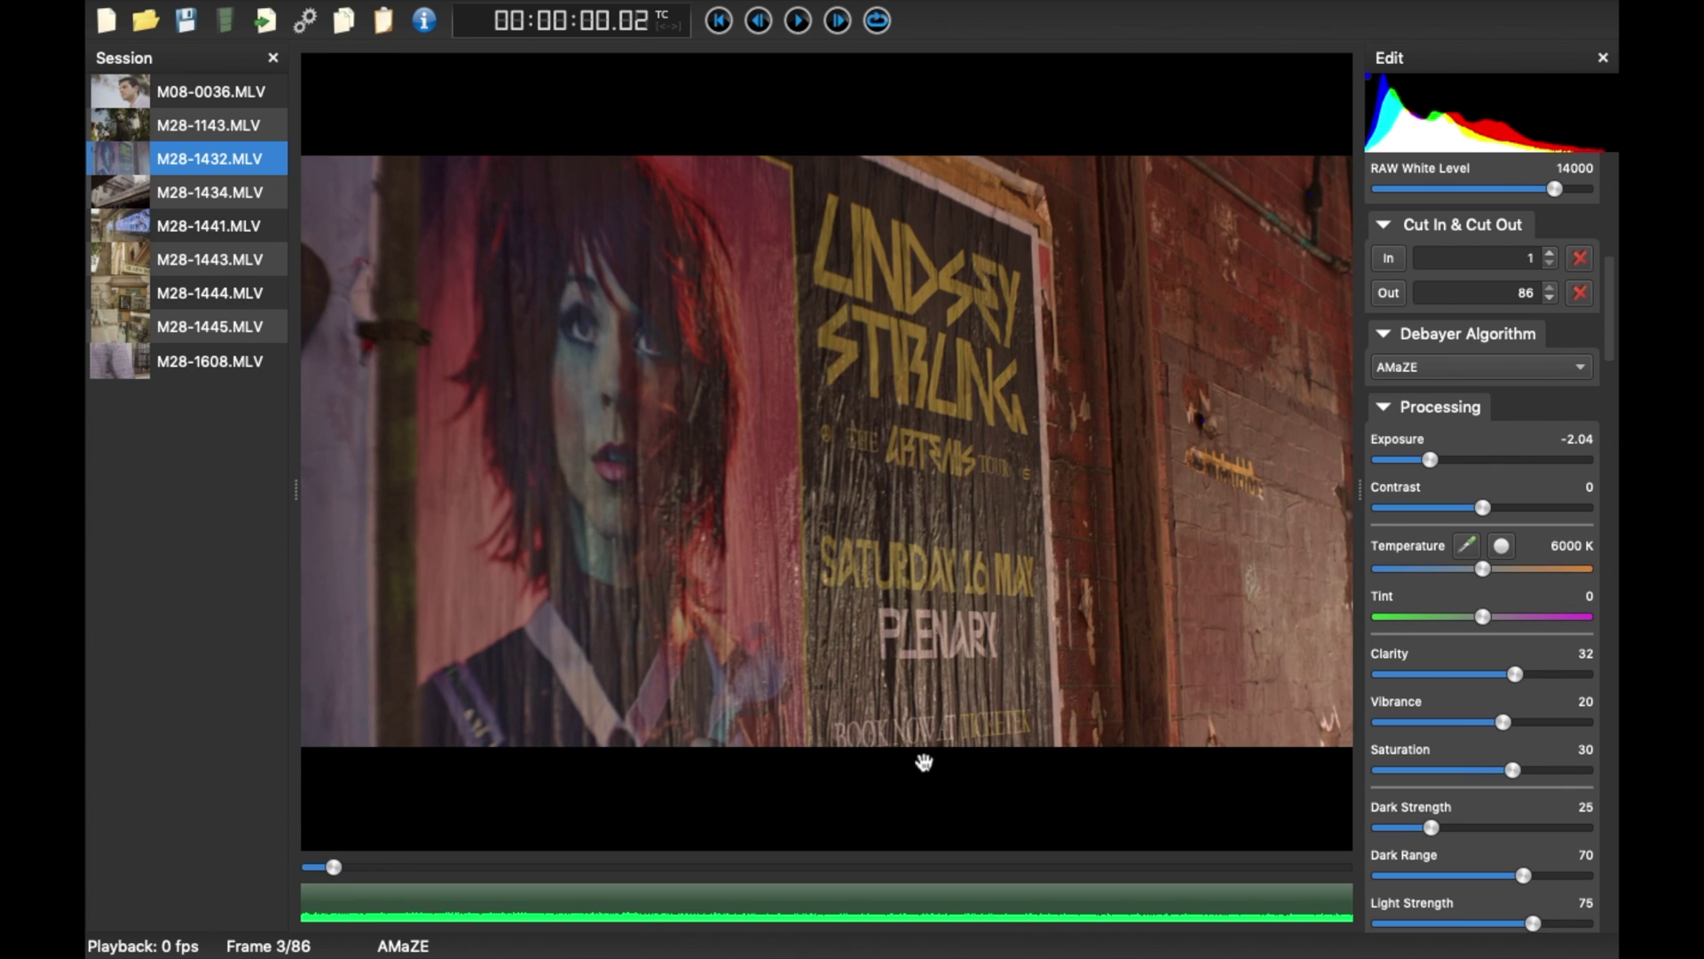
# - Play the graded clip M28-1432.MLV to its end and scrub back to frame 11 to review it
pyautogui.press('space')
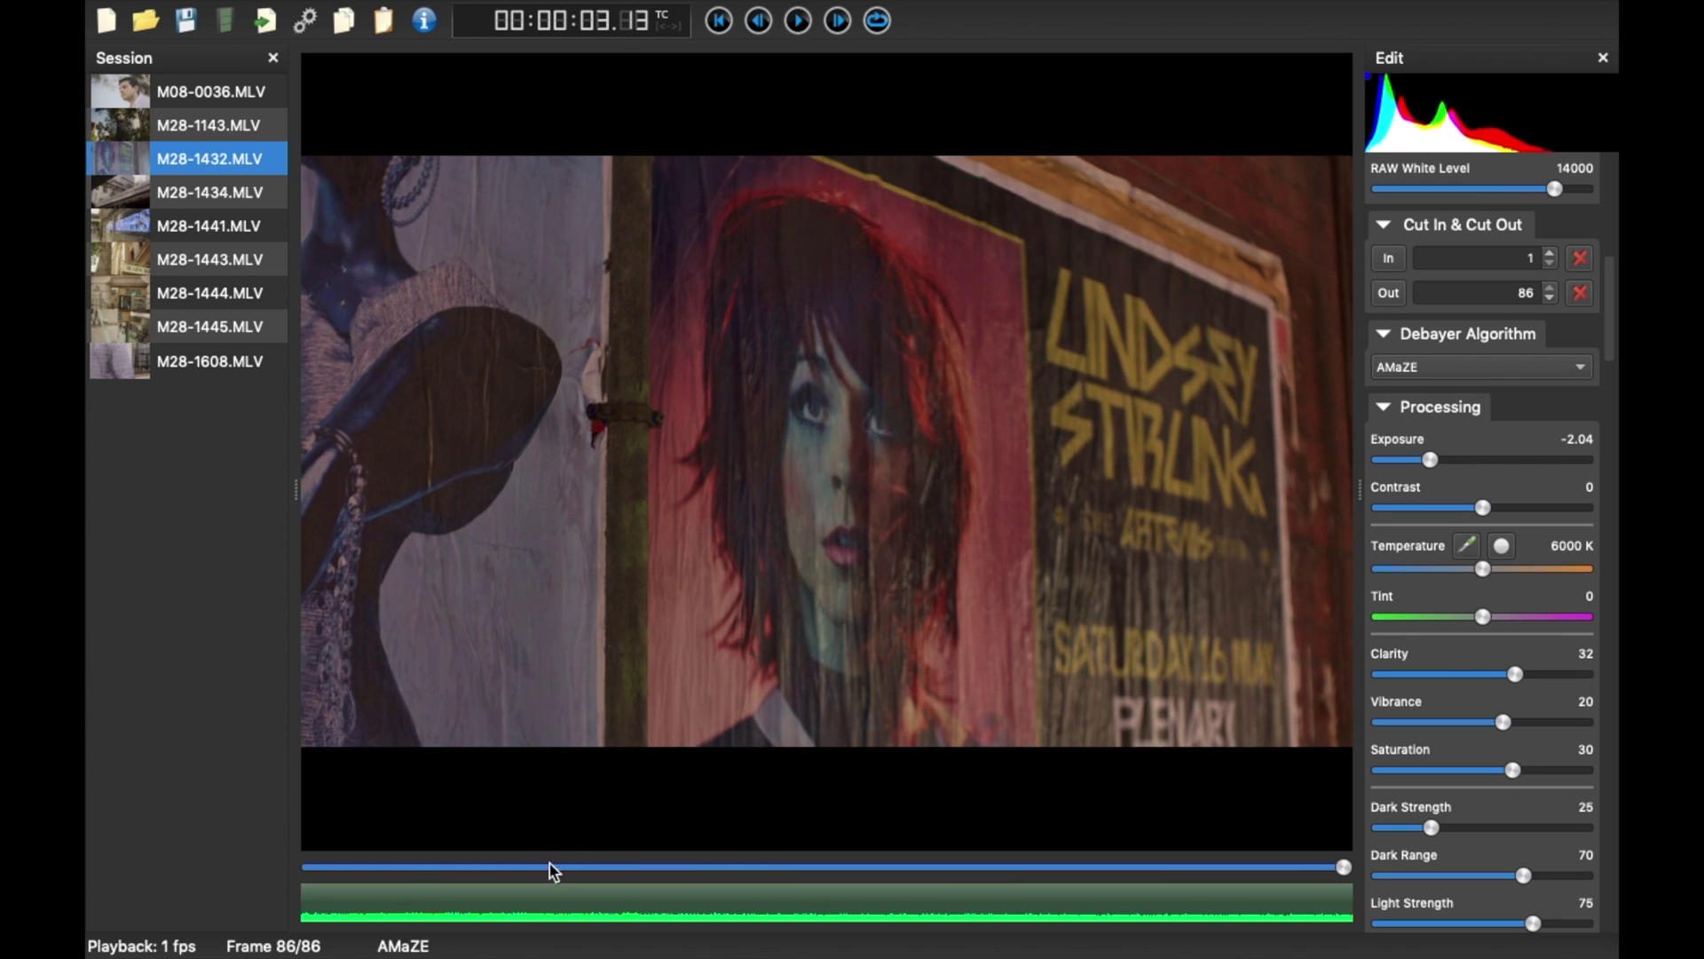
pyautogui.click(543, 868)
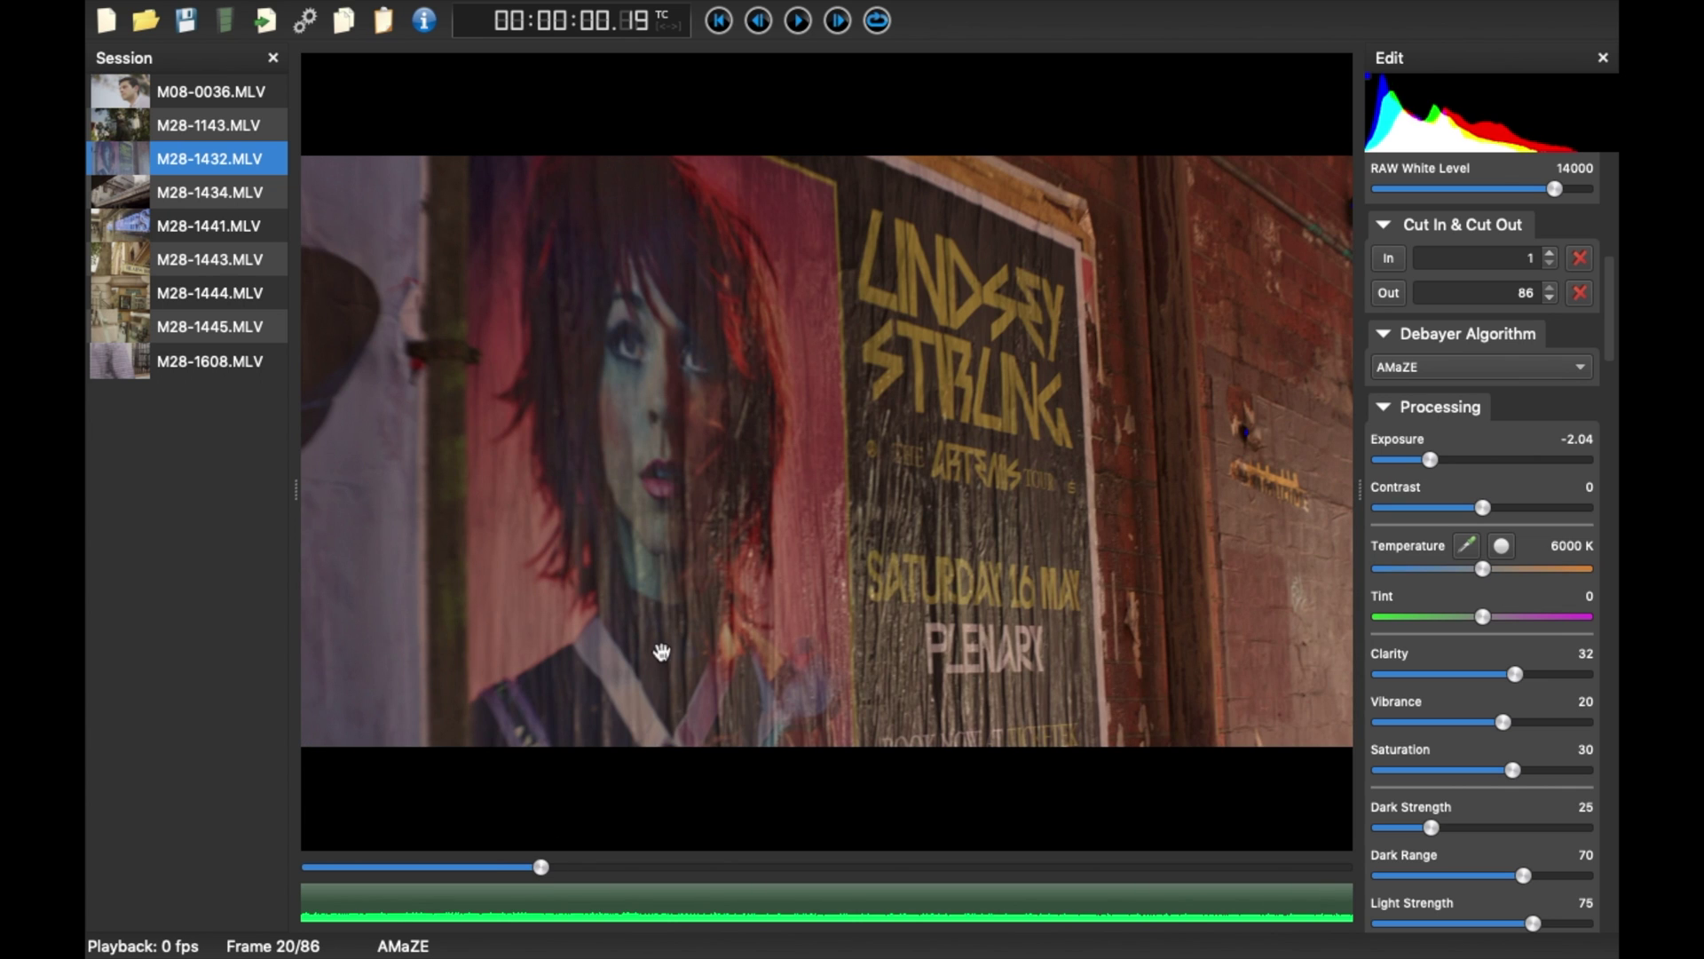
pyautogui.moveTo(537, 870); pyautogui.dragTo(431, 868)
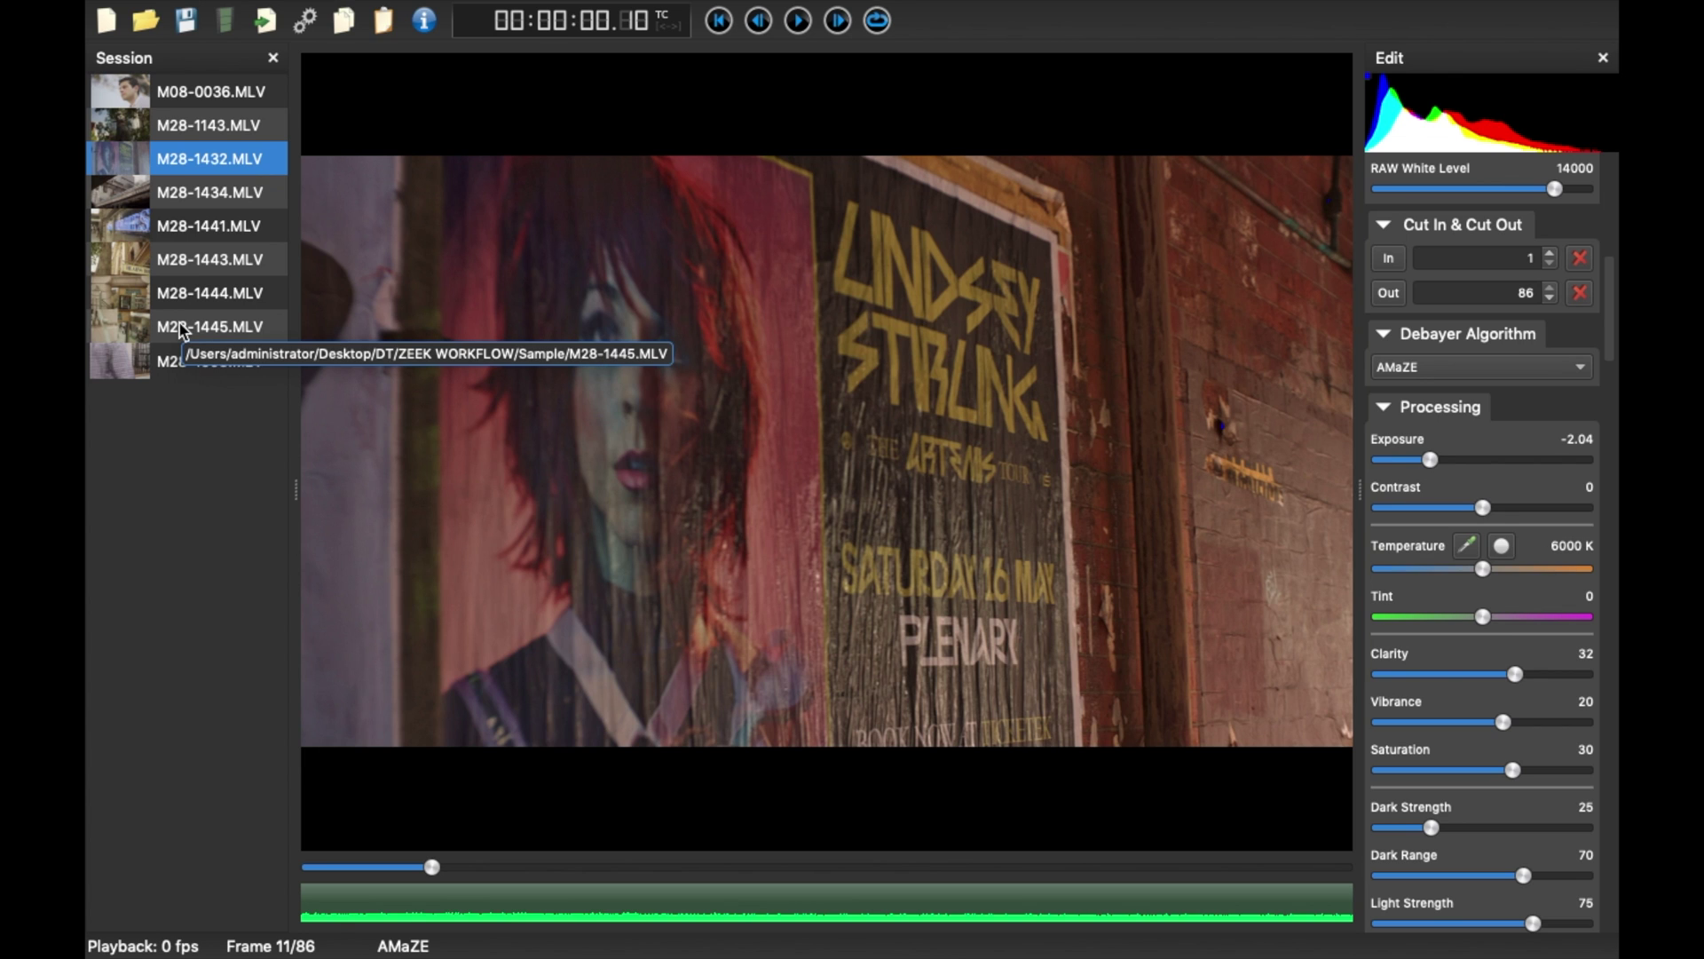
# - Paste the copied receipt onto clip M28-1143.MLV and raise its Exposure to about -1.24
pyautogui.click(166, 125)
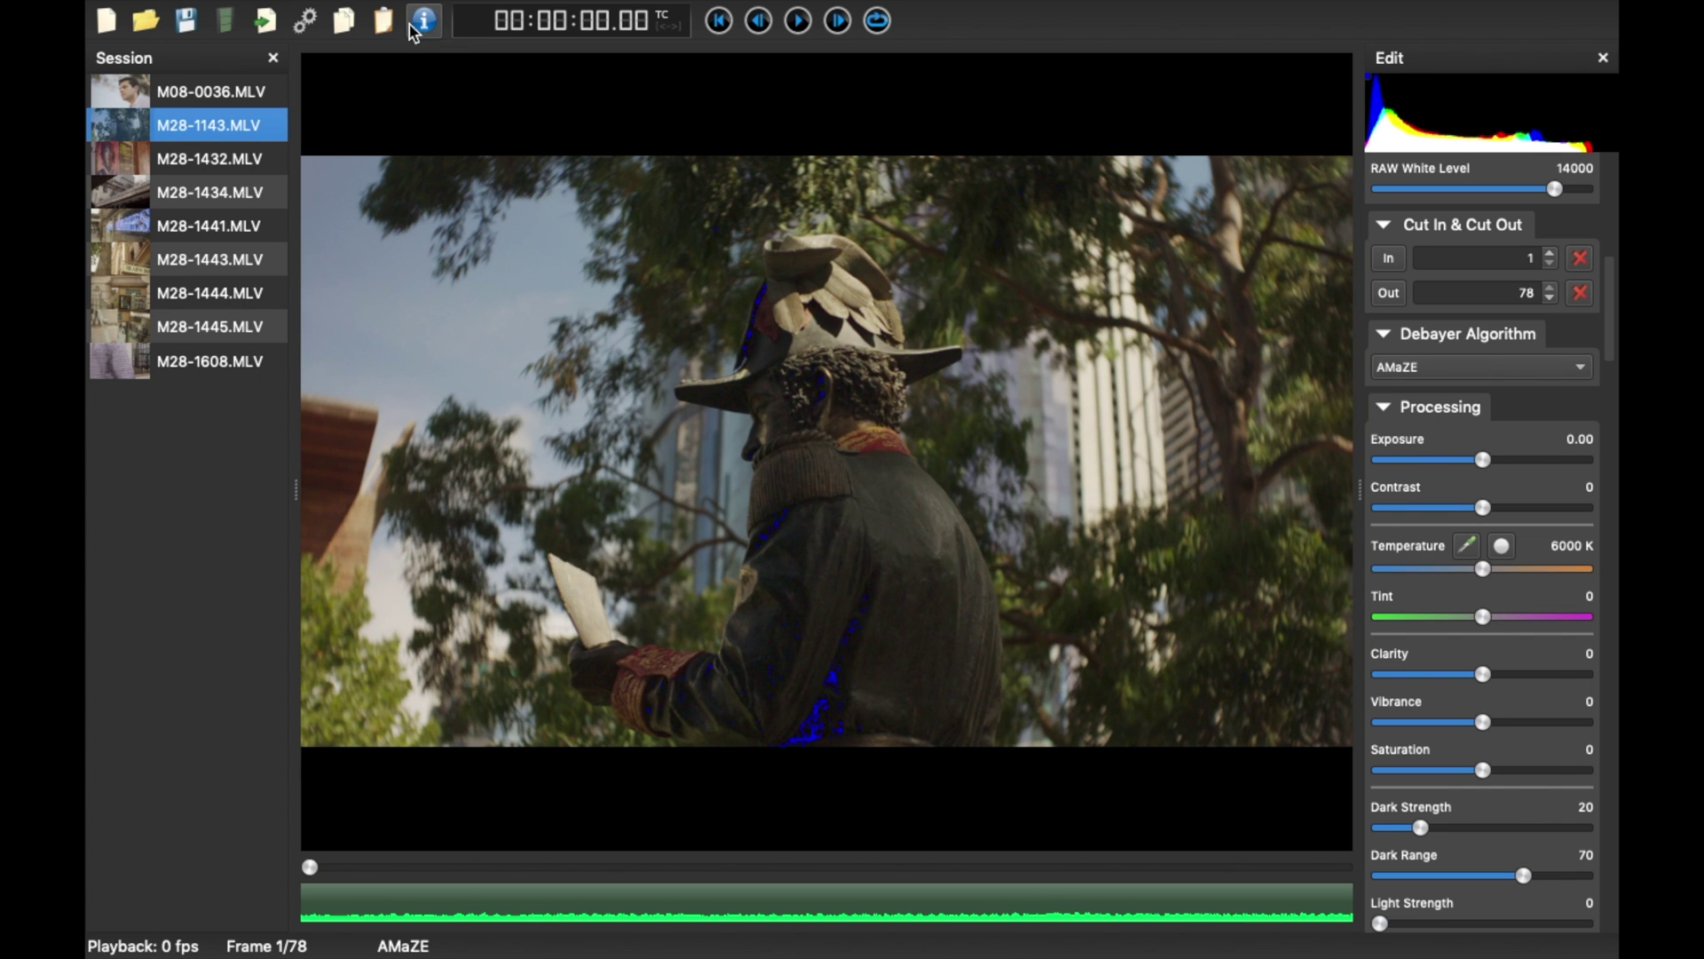
pyautogui.click(383, 20)
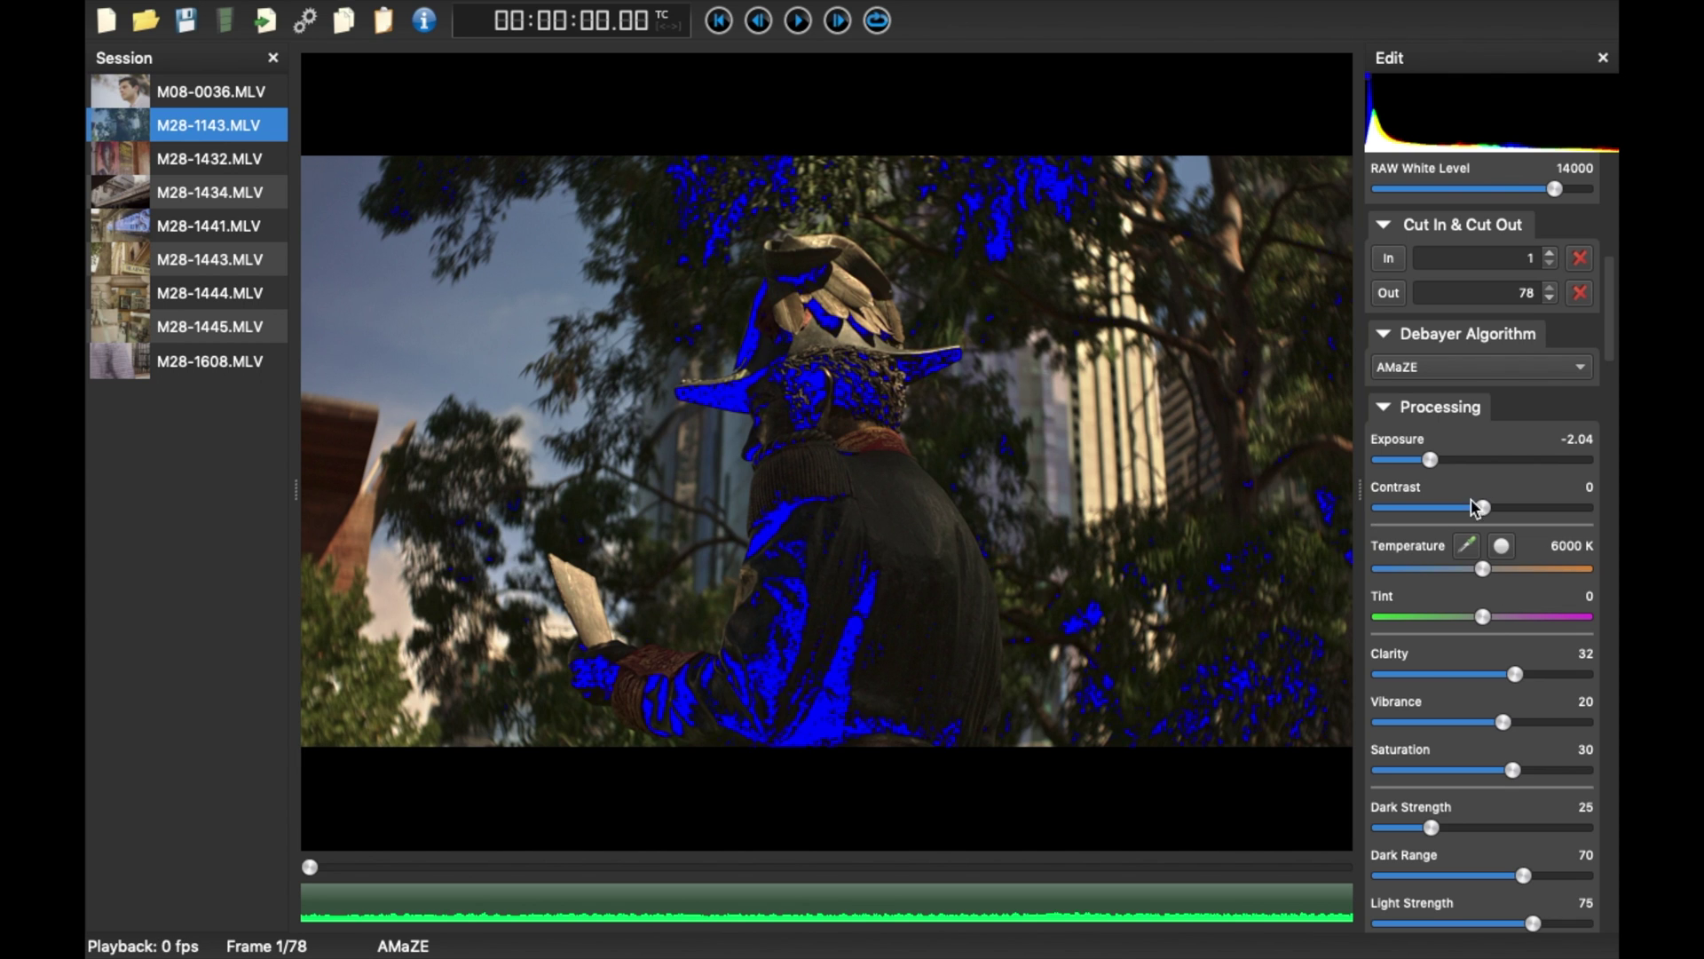
pyautogui.moveTo(1440, 465); pyautogui.dragTo(1460, 465)
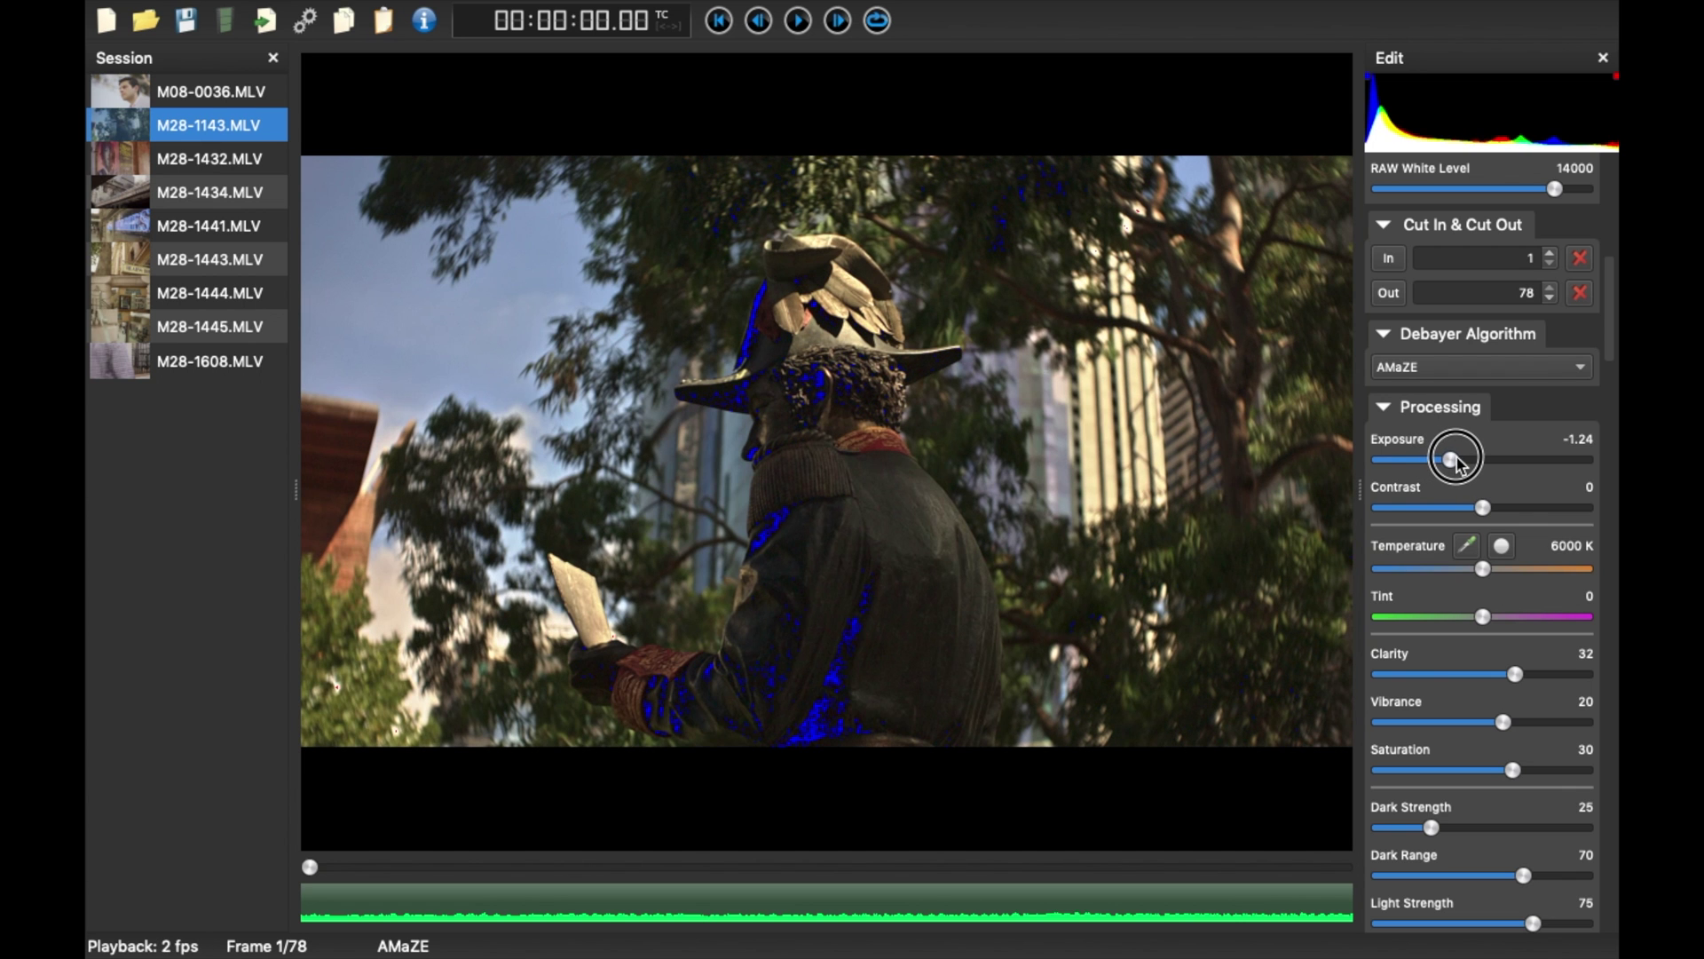
# - Set Highlights to -93 and Tint to 20 on clip M28-1143.MLV, with the zebras turned off, and play the result
pyautogui.scroll(-5, 1457, 601)
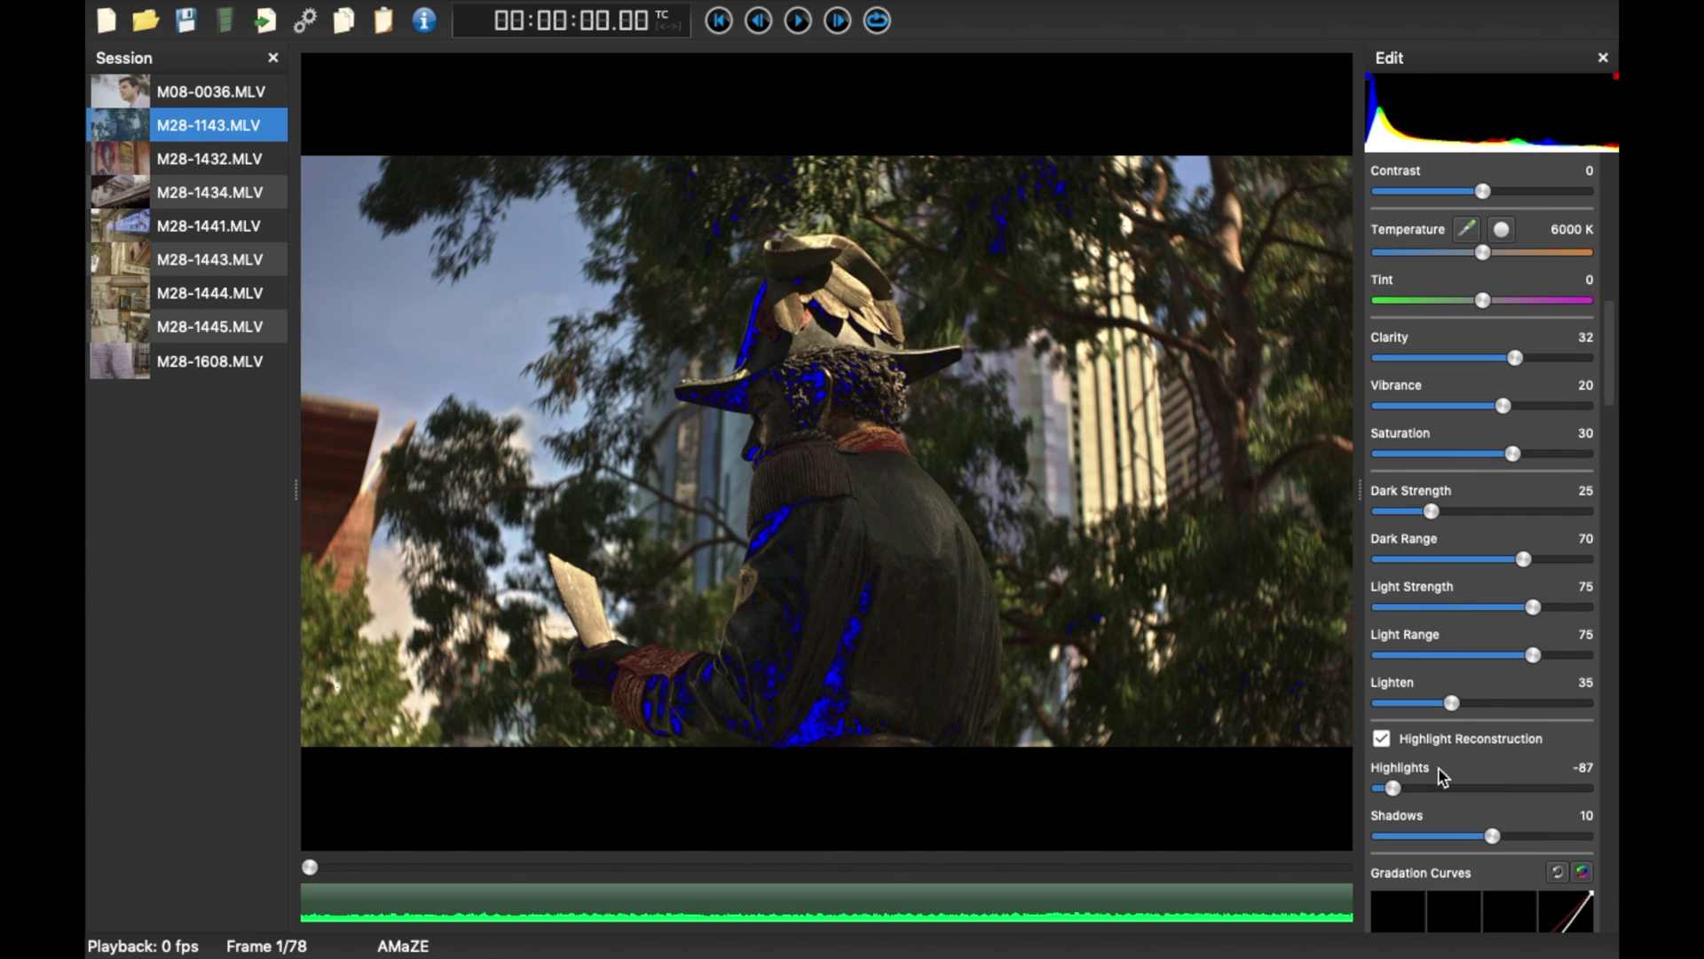
pyautogui.moveTo(1396, 790); pyautogui.dragTo(1390, 789)
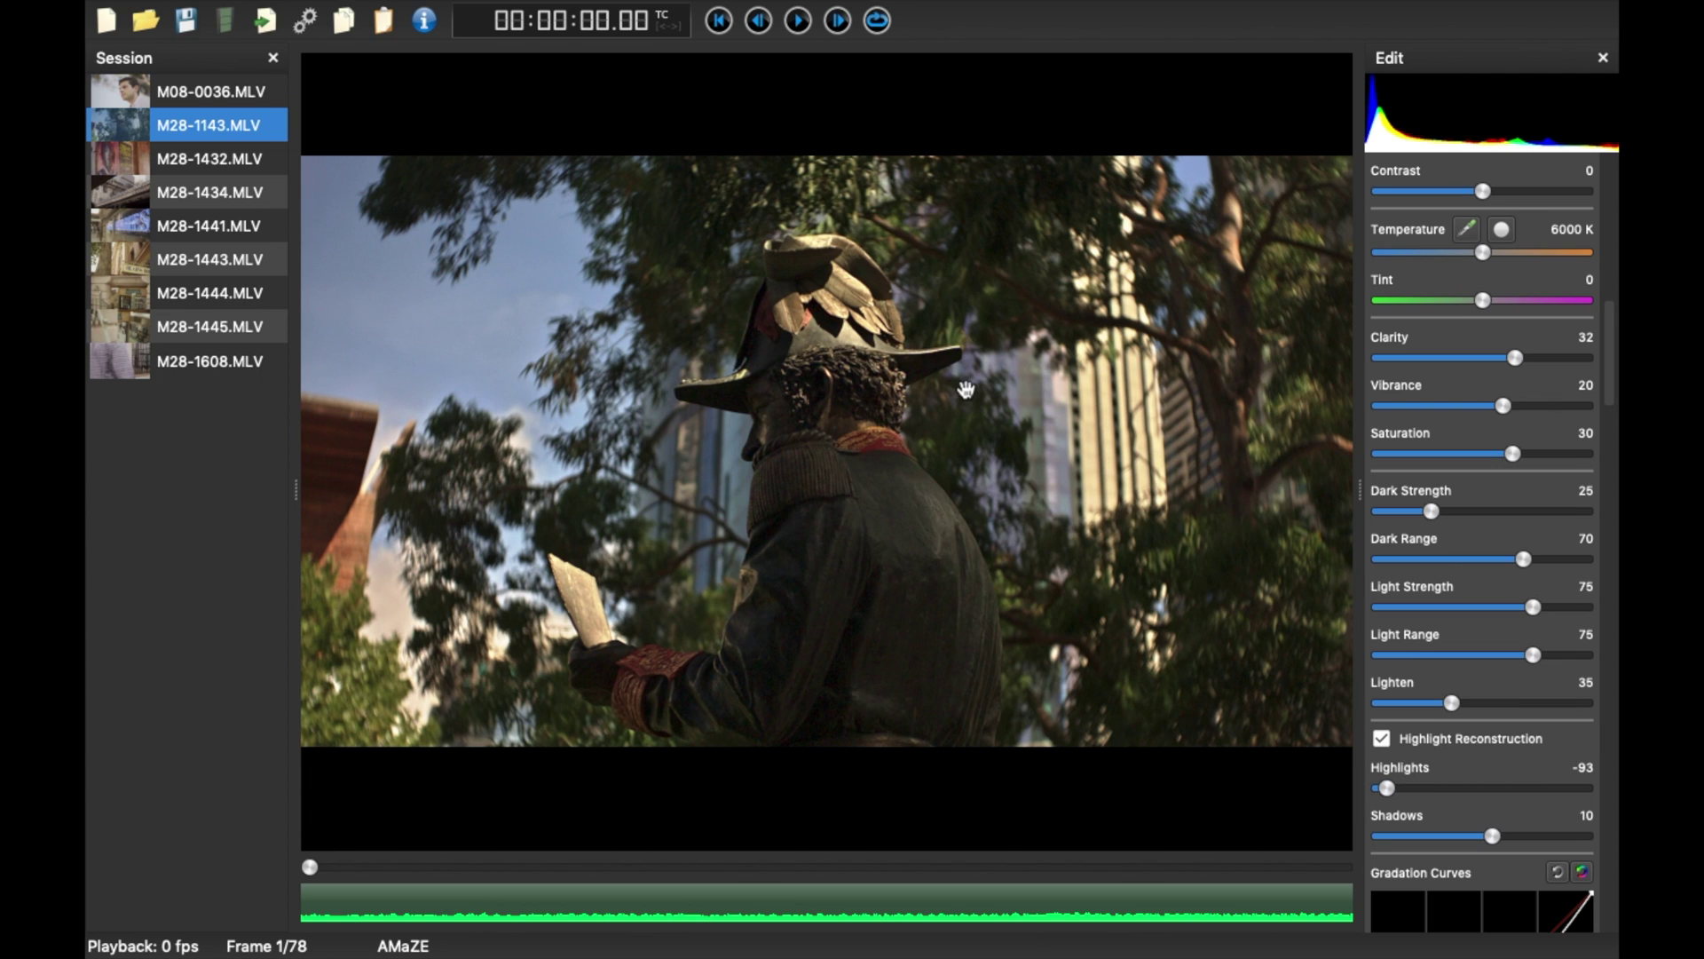
pyautogui.moveTo(1488, 305); pyautogui.dragTo(1507, 302)
pyautogui.moveTo(1509, 299); pyautogui.dragTo(1506, 300)
pyautogui.press('space')
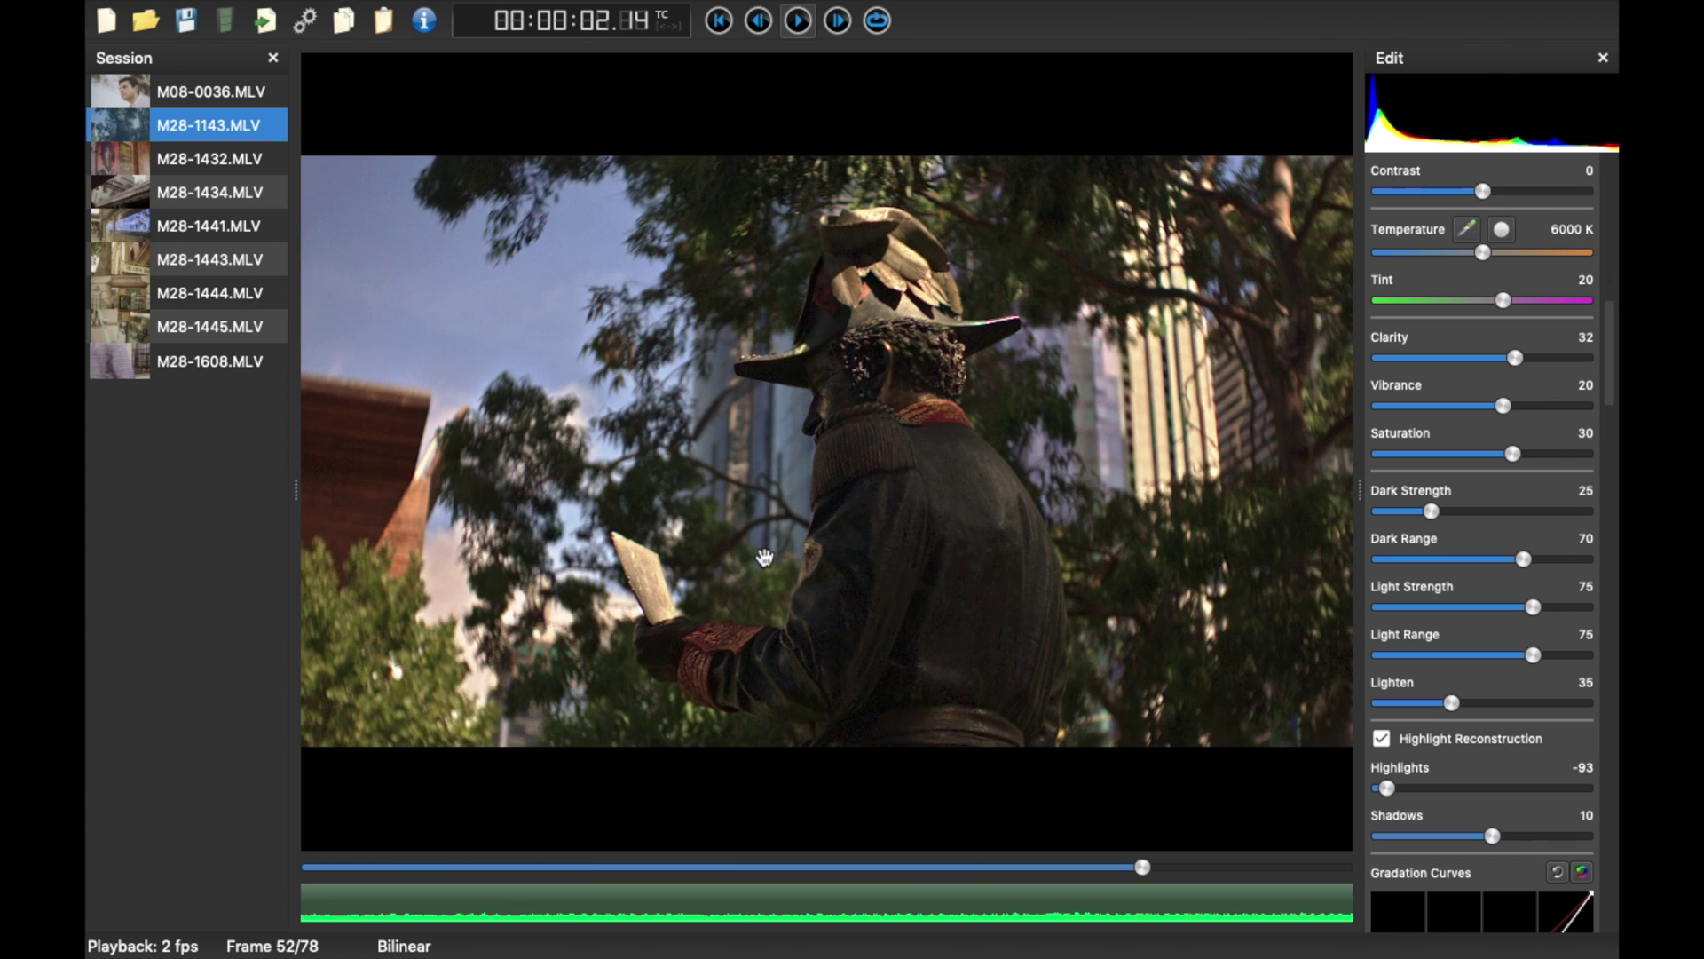
# - Copy the receipt of M28-1444.MLV with the preselected mask, paste it onto clip M28-1434.MLV and play that clip to frame 32
pyautogui.click(157, 293)
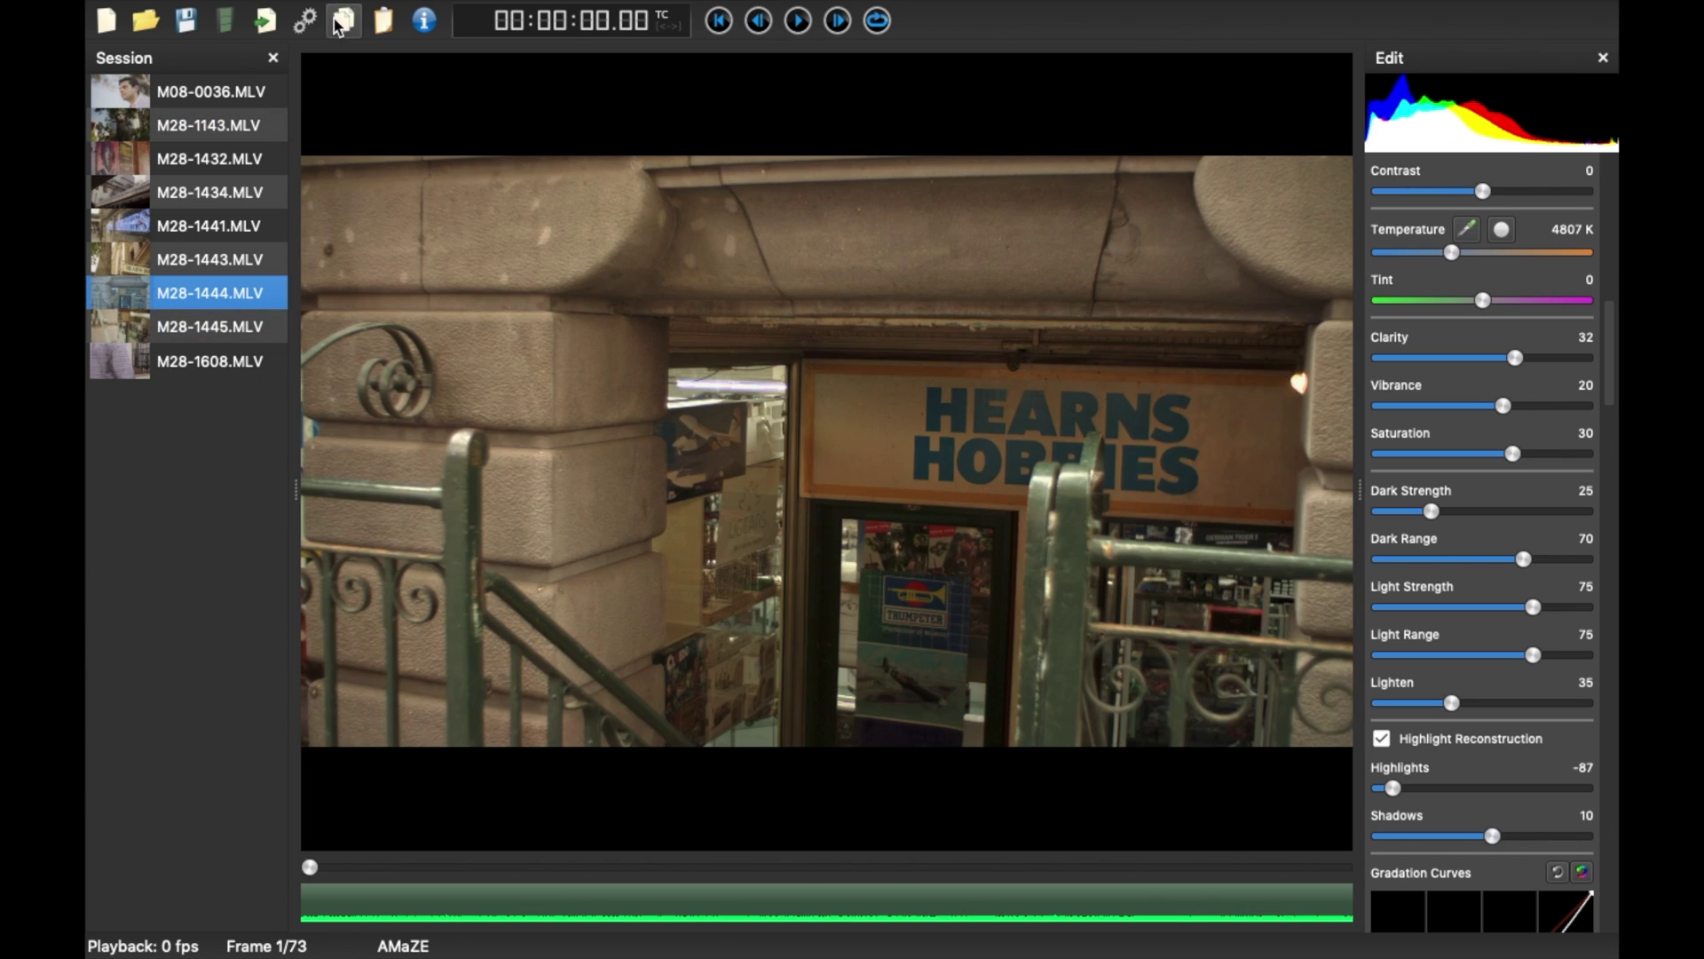
pyautogui.click(342, 25)
pyautogui.click(1200, 707)
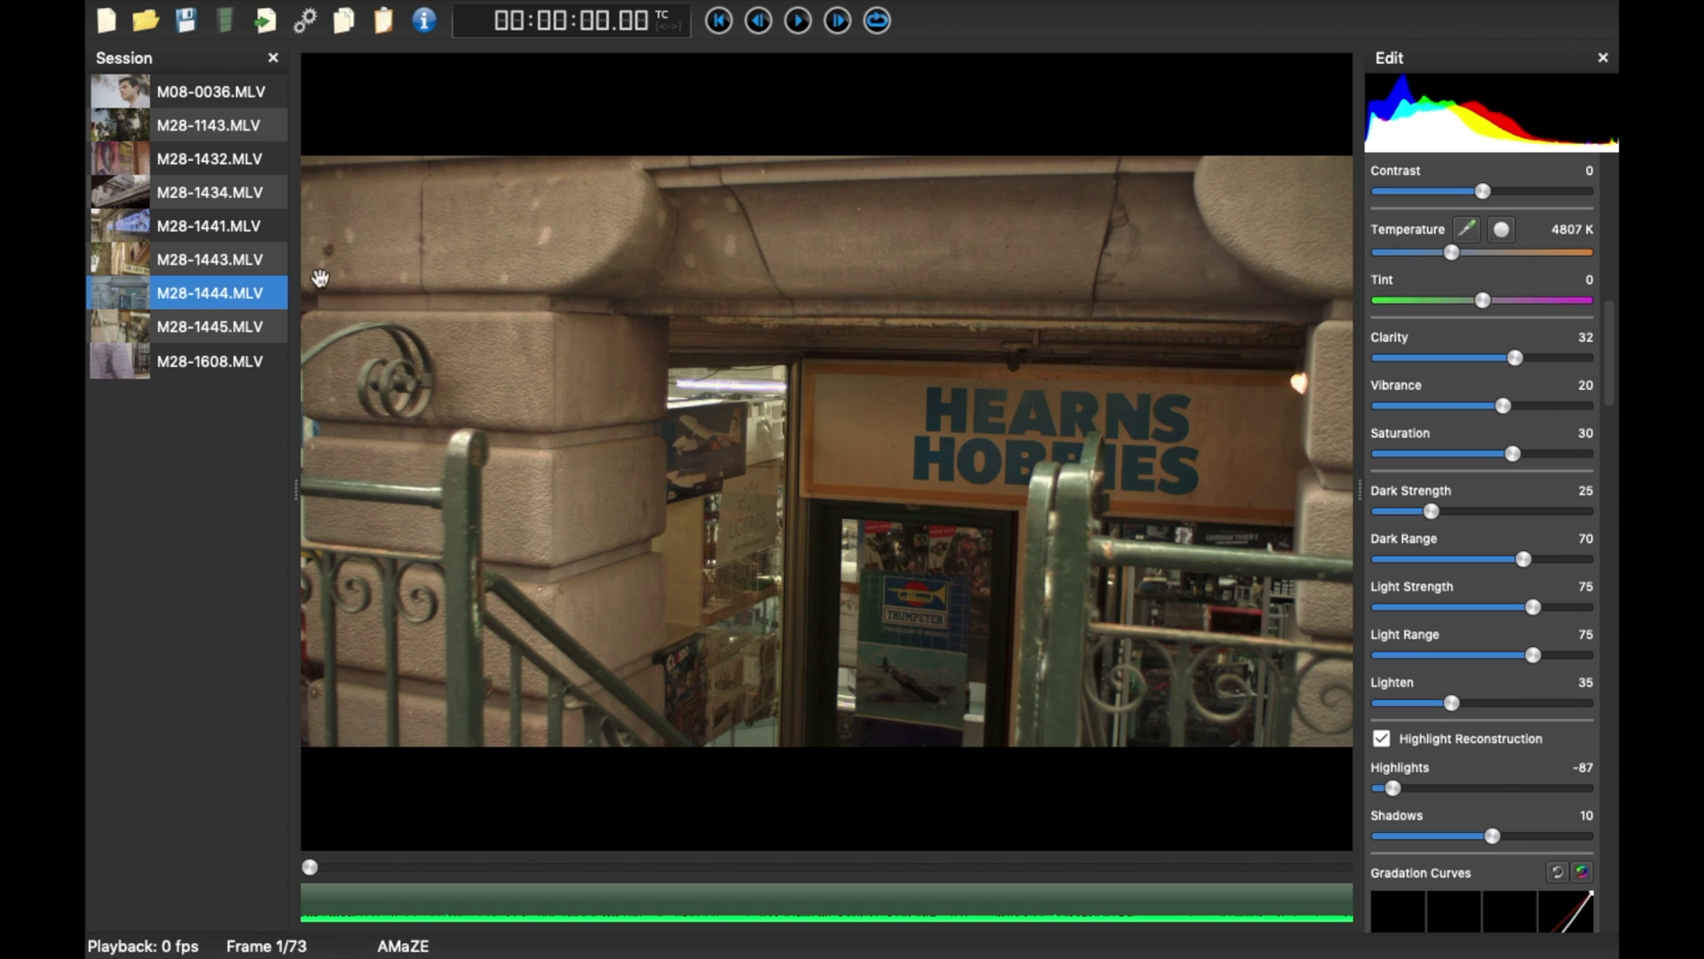
pyautogui.click(210, 196)
pyautogui.click(385, 23)
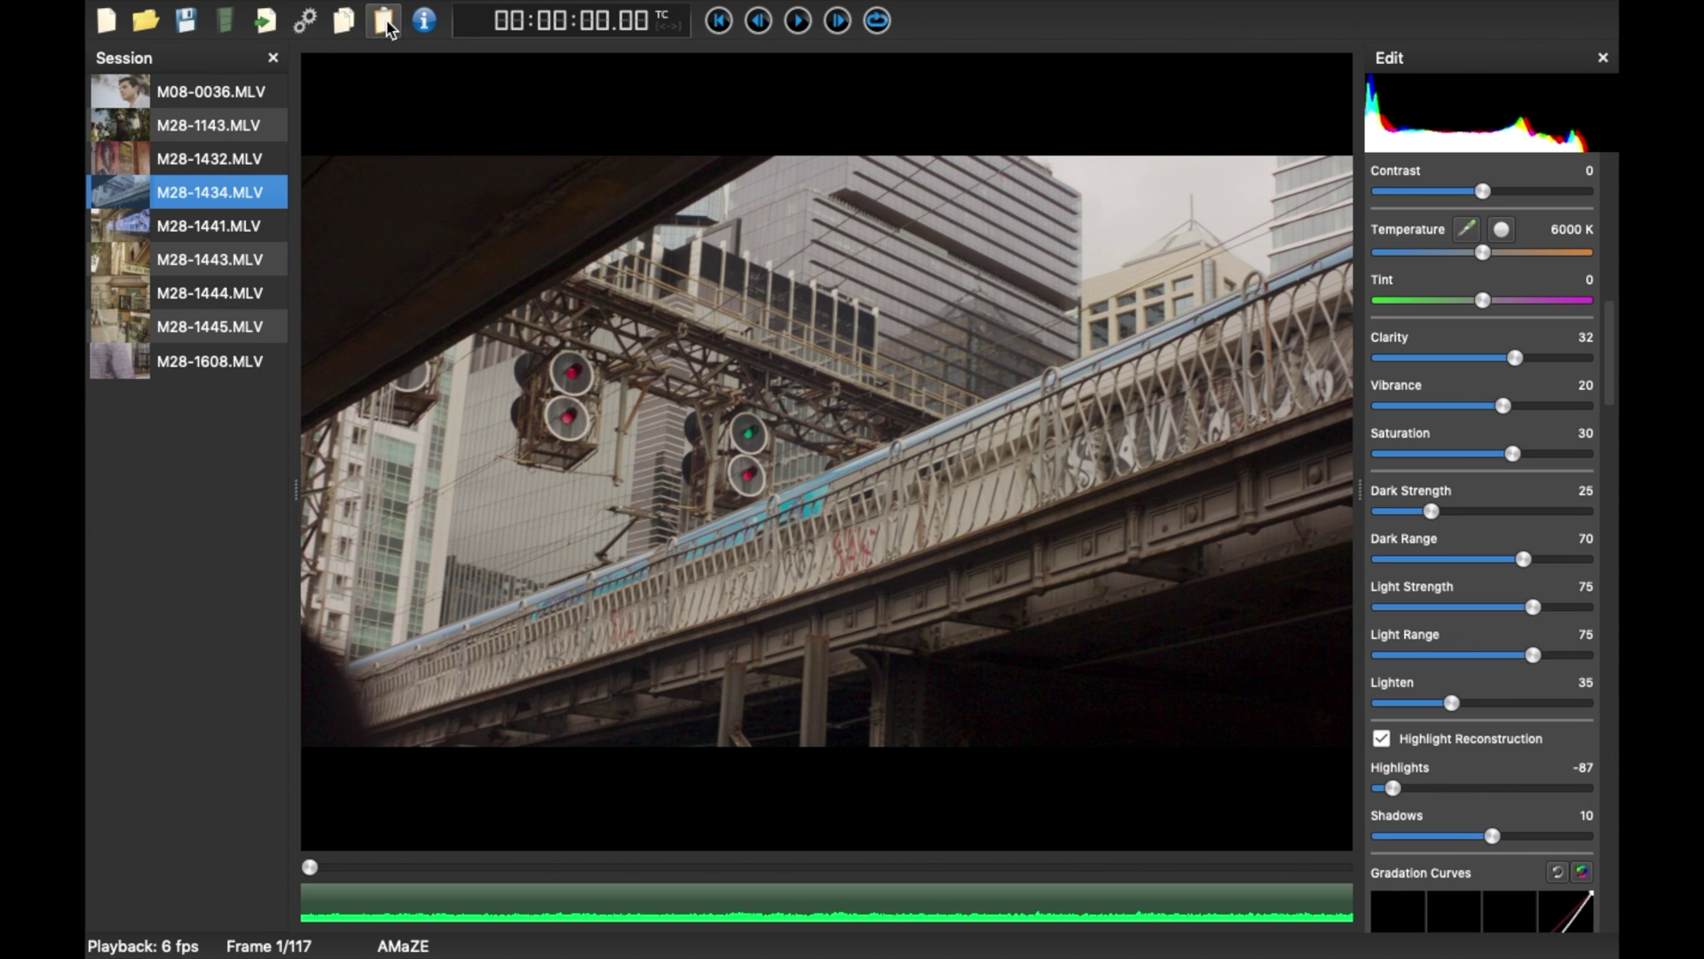
pyautogui.press('space')
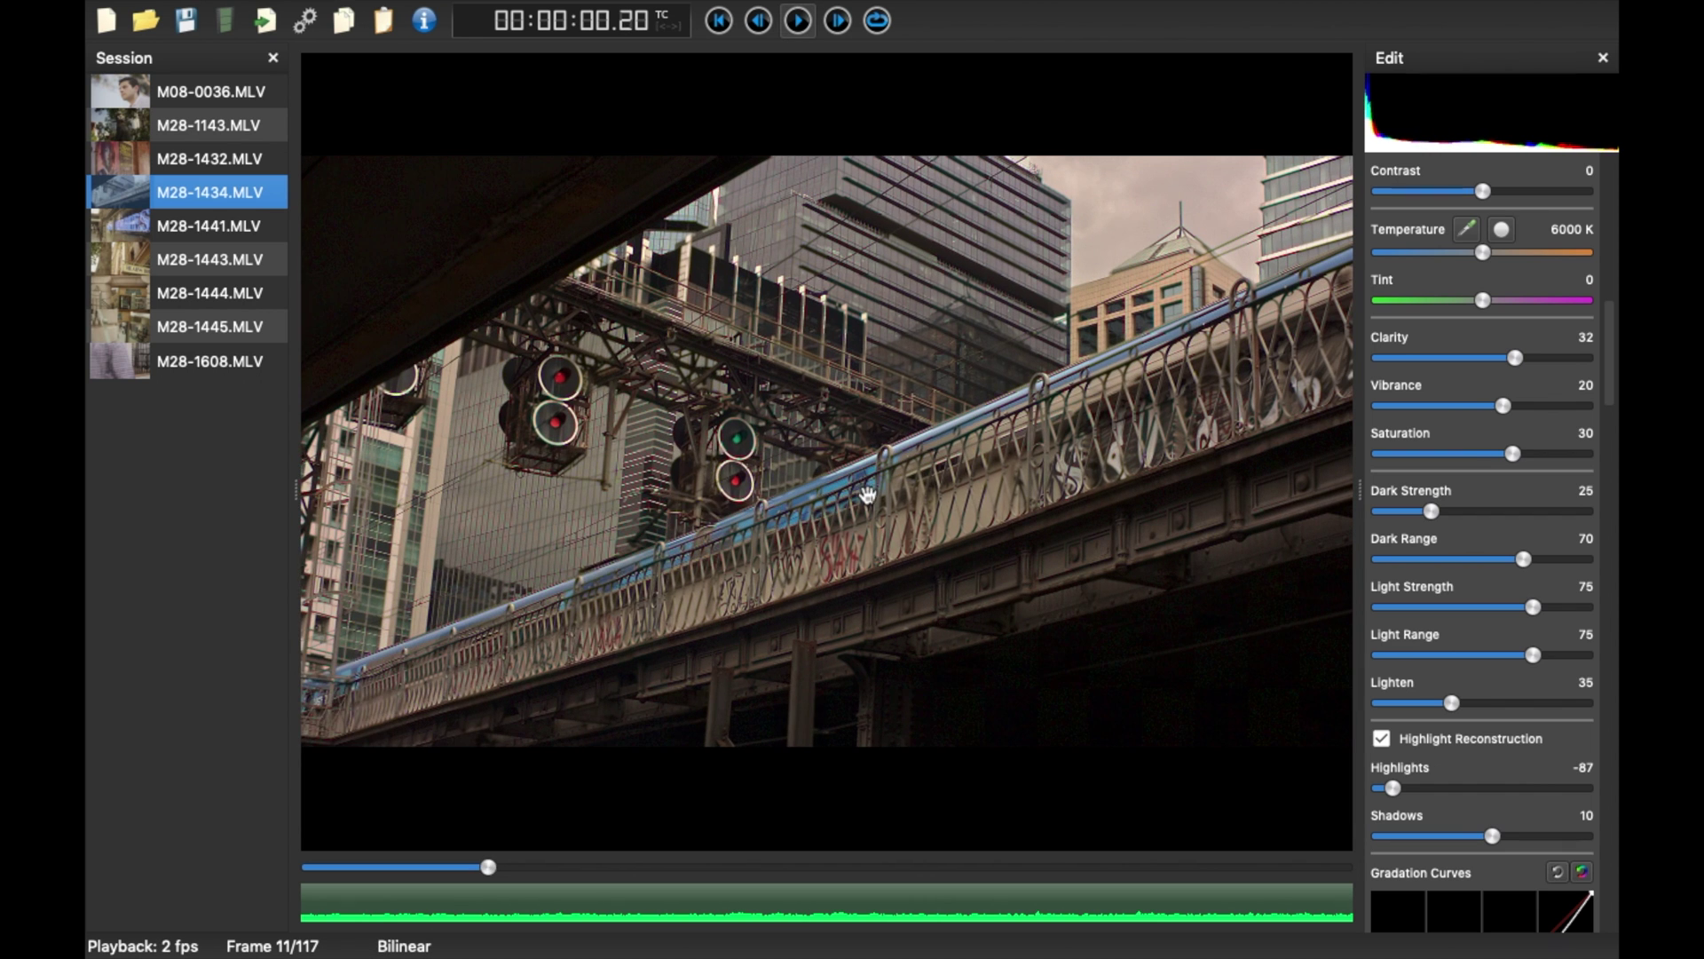
pyautogui.press('space')
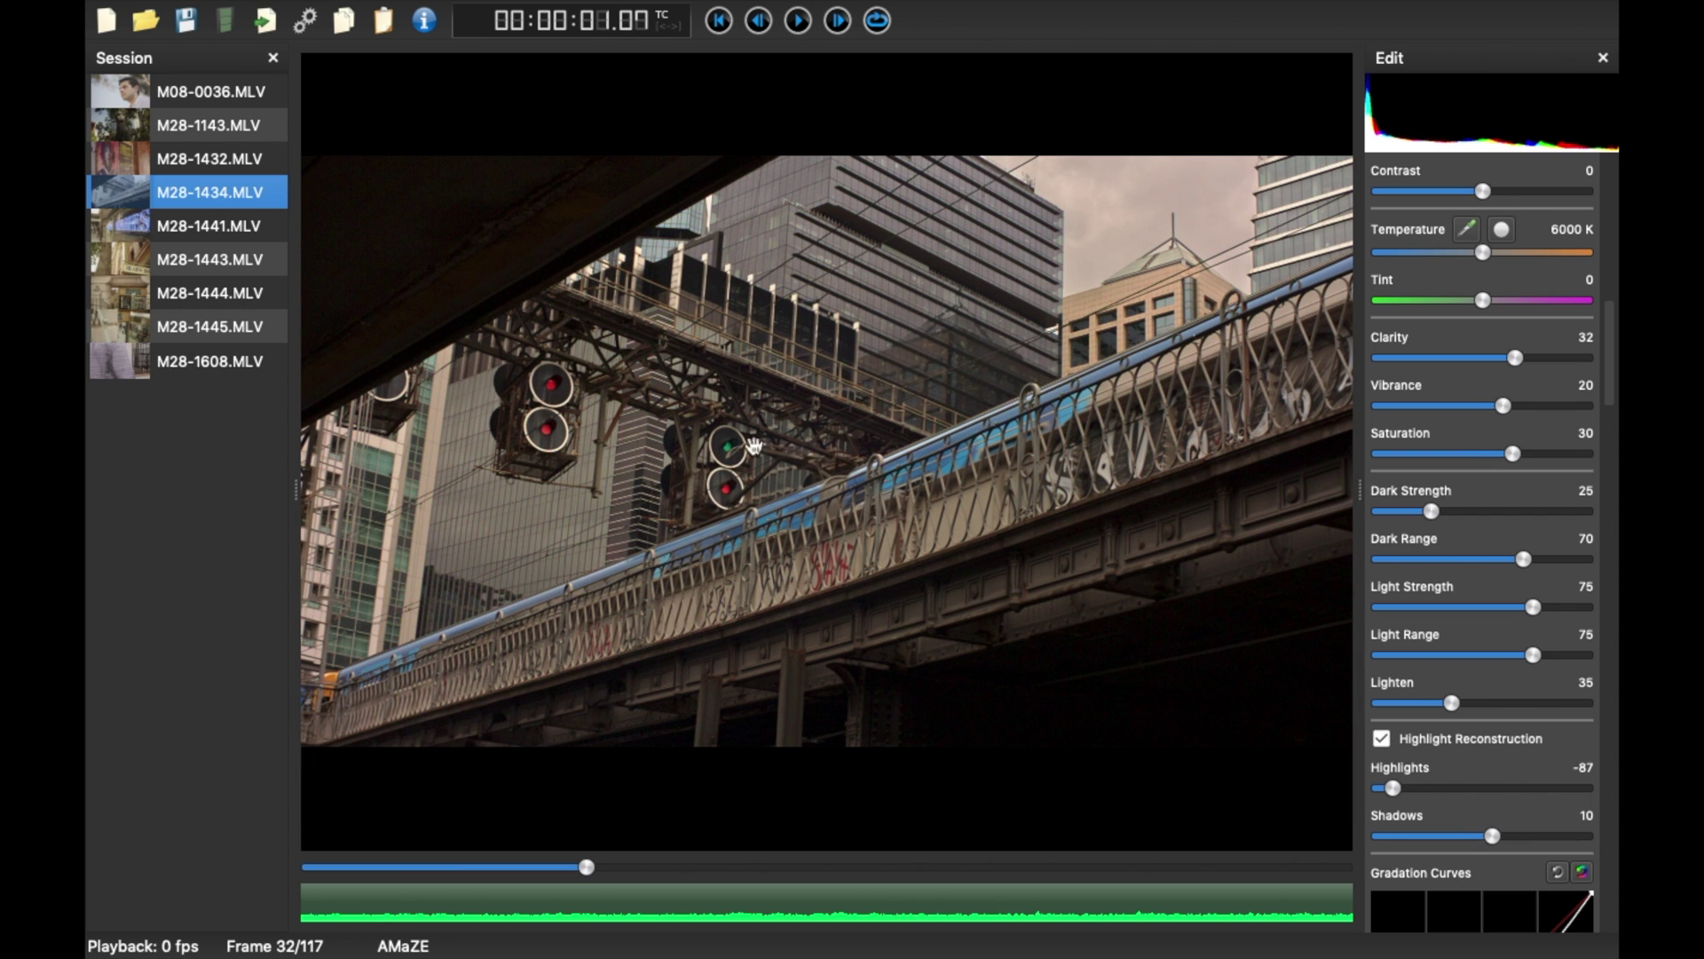
# - Try a CA Desaturate Threshold of 100 on clip M28-1434.MLV and return it to 0
pyautogui.scroll(-8, 1505, 790)
pyautogui.scroll(-10, 1505, 790)
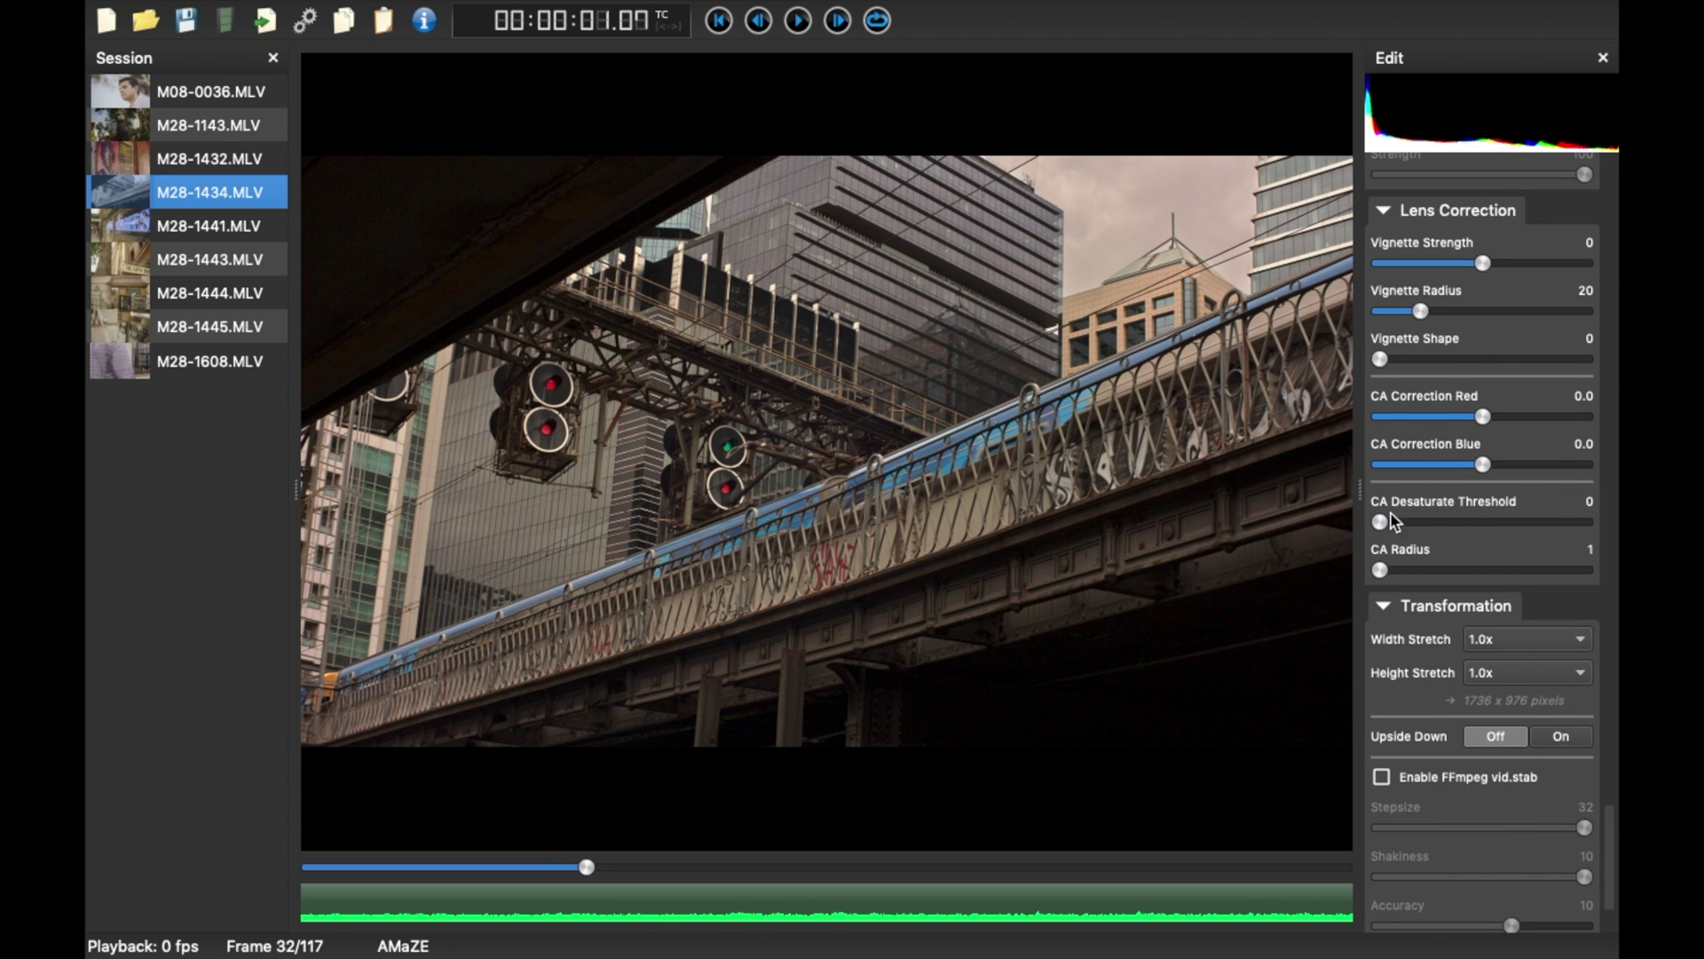
pyautogui.moveTo(1381, 522); pyautogui.dragTo(1606, 533)
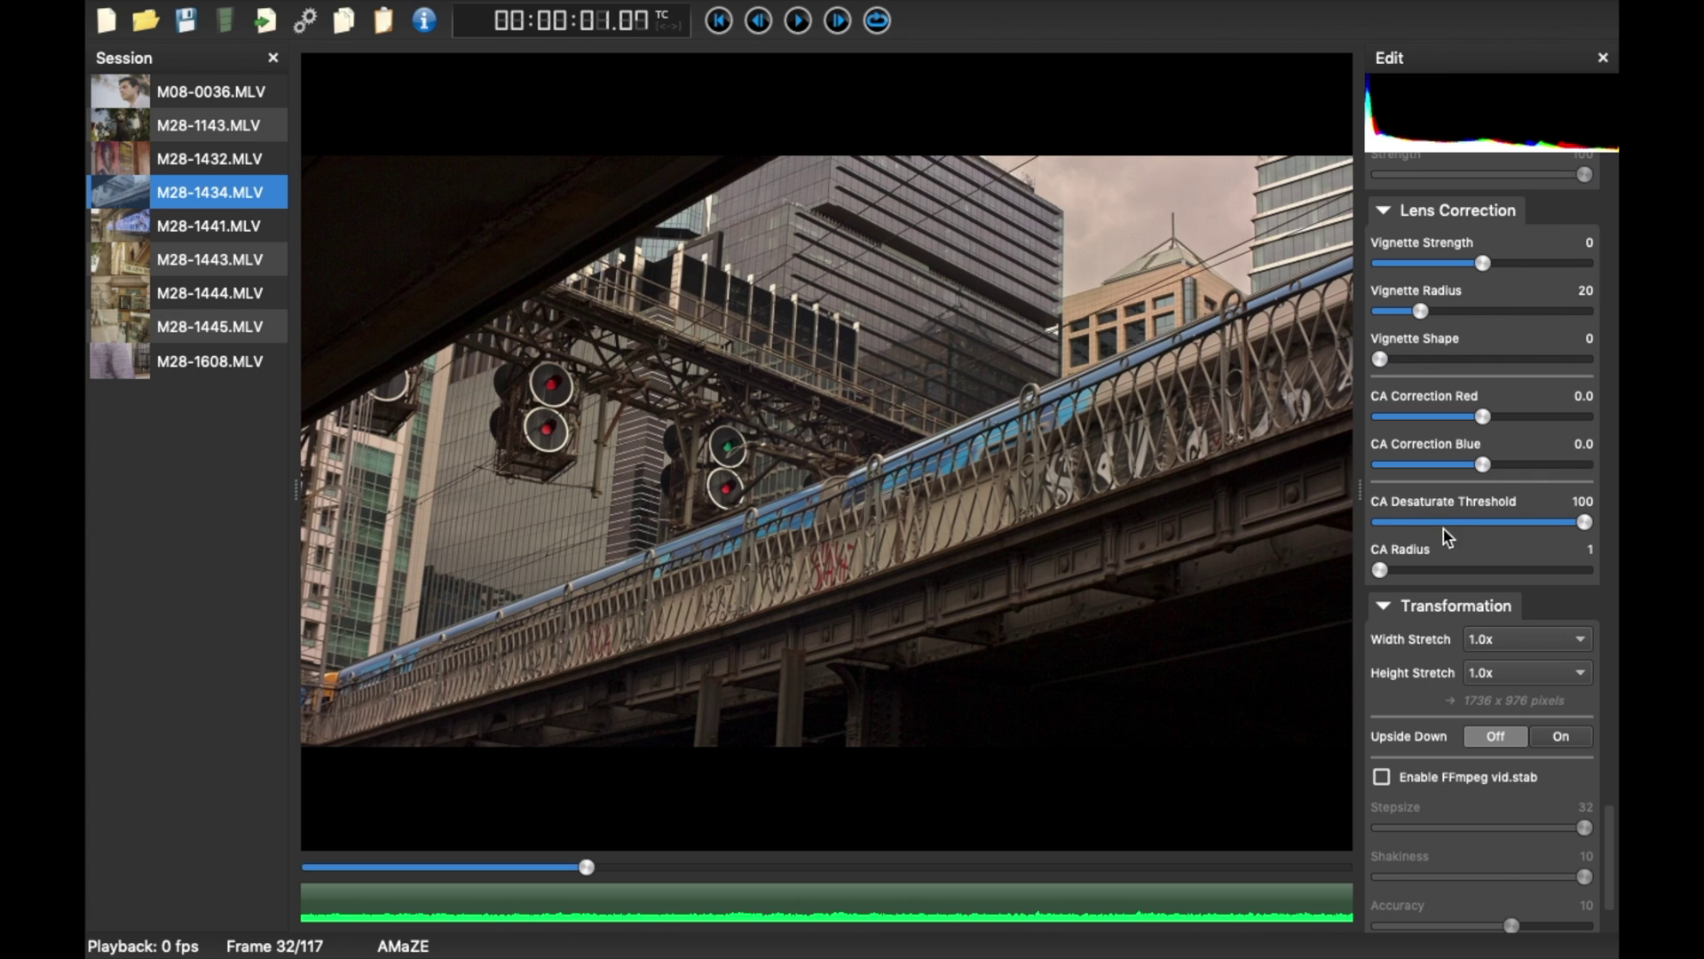
pyautogui.moveTo(1585, 523); pyautogui.dragTo(1362, 521)
# - Play clip M28-1434.MLV to its last frame and check its shadows with the zebras display
pyautogui.press('space')
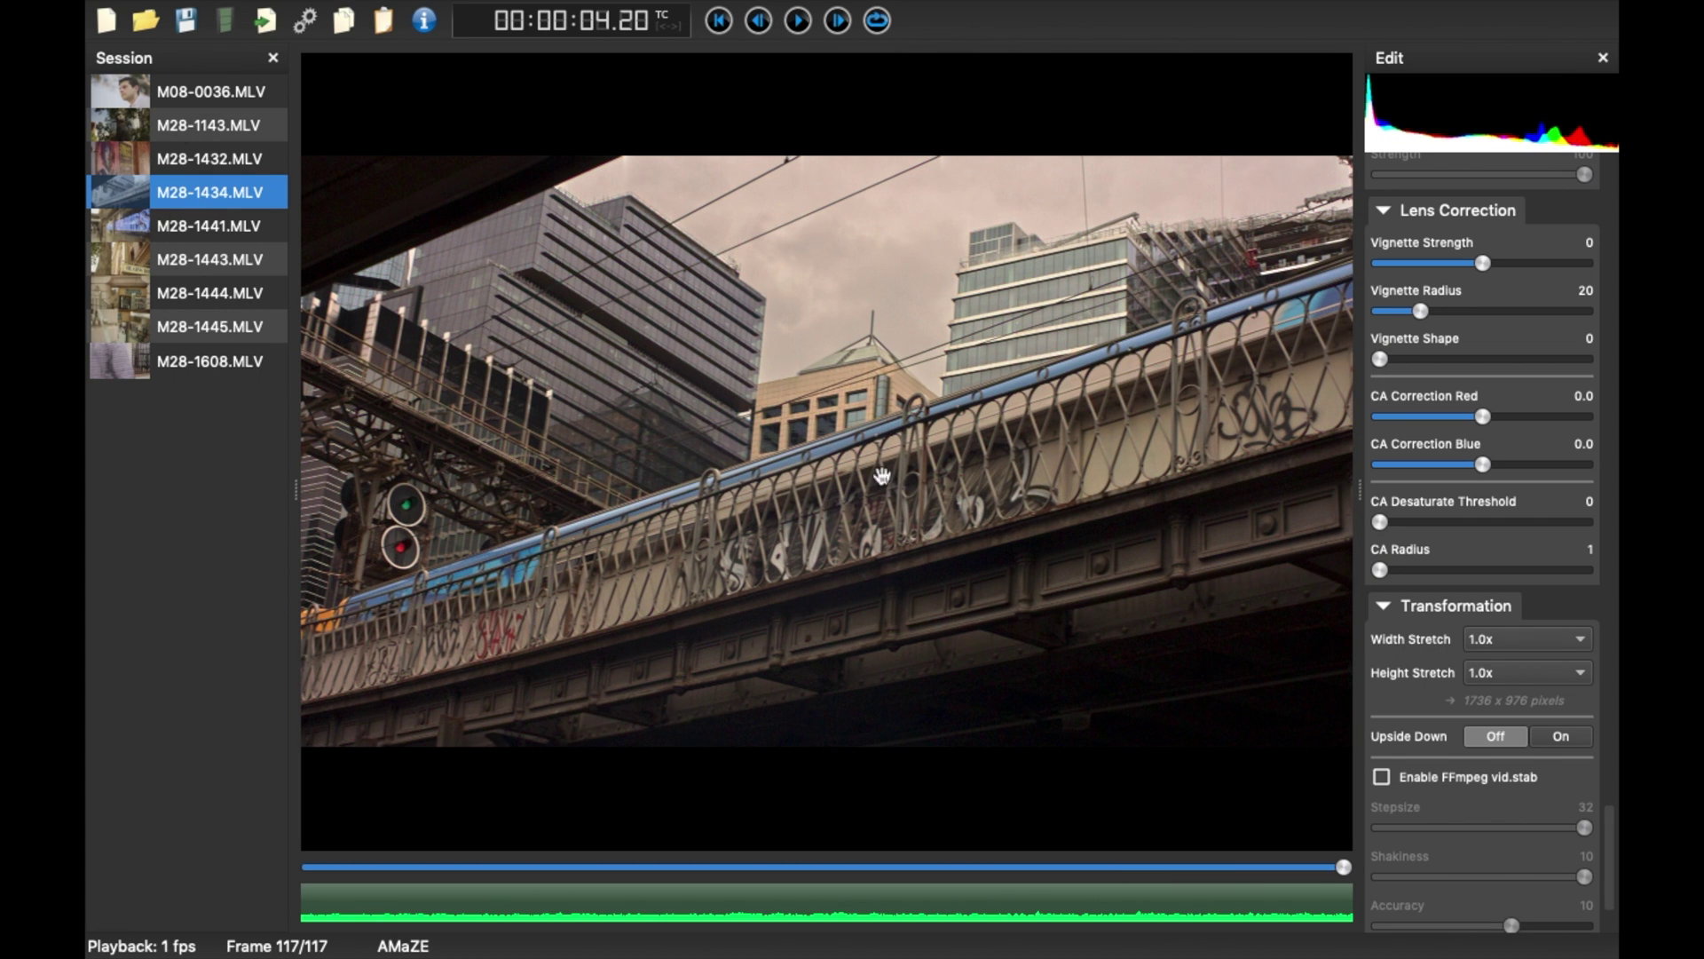
pyautogui.scroll(15, 1522, 457)
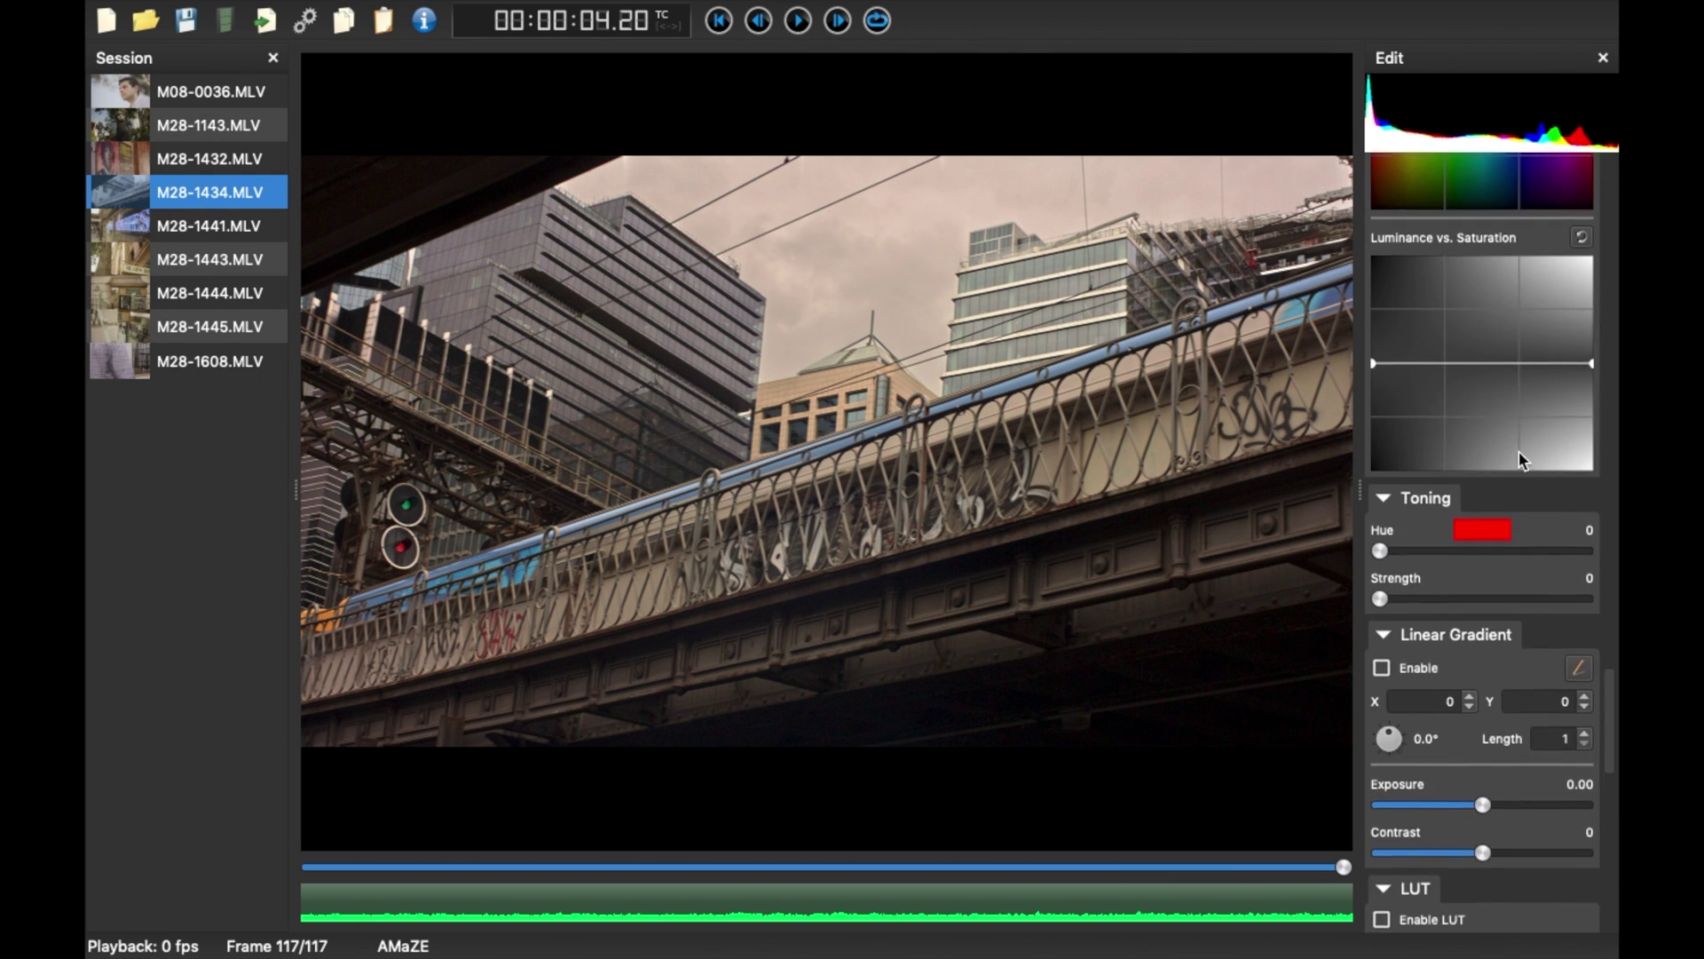
pyautogui.scroll(3, 1522, 457)
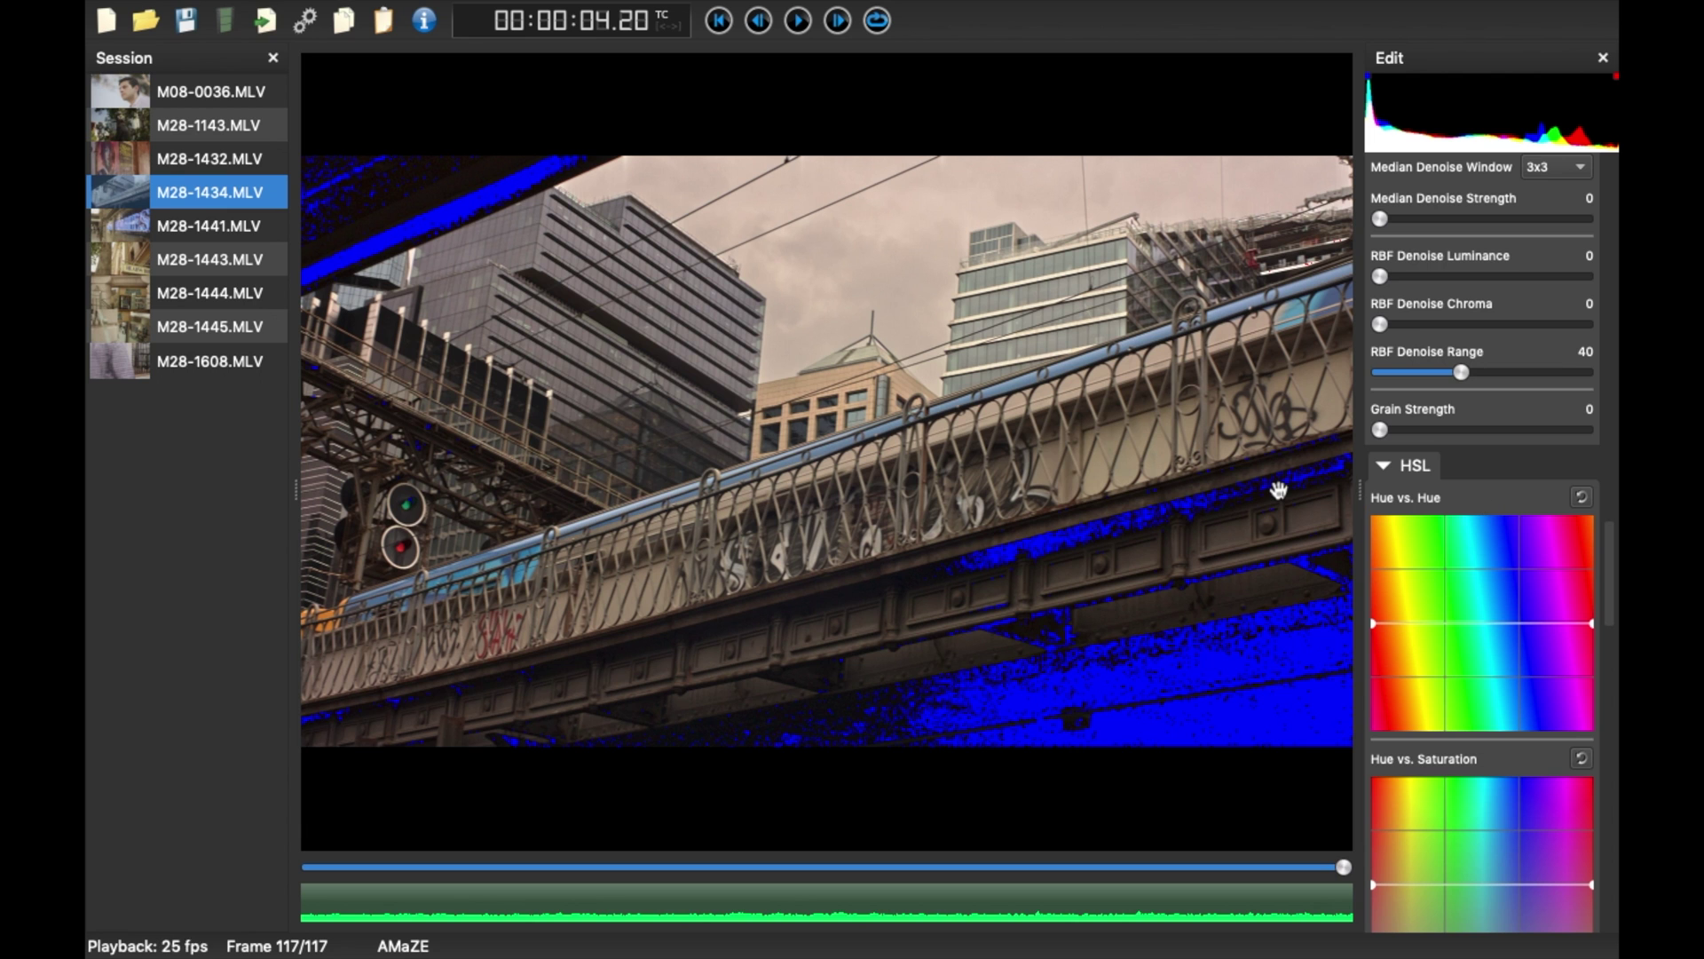
pyautogui.scroll(20, 1504, 413)
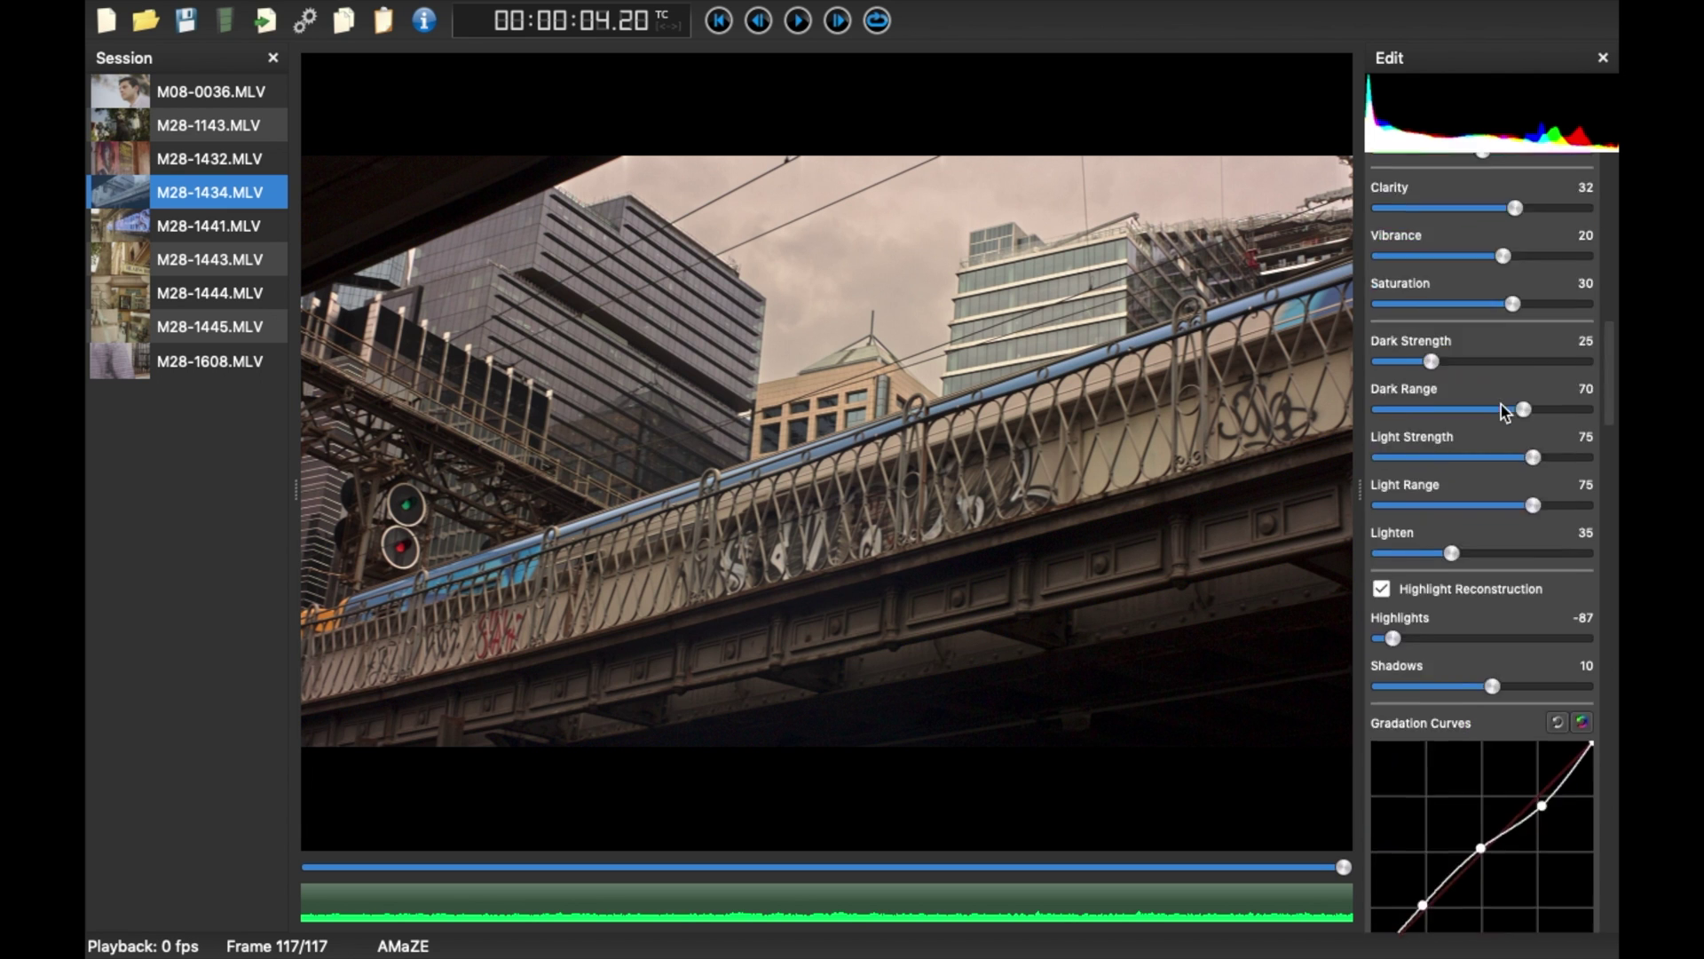
# - Set Exposure to -2.88 on clip M28-1434.MLV and play it from about the middle to its last frame
pyautogui.scroll(-3, 1505, 411)
pyautogui.moveTo(1430, 509); pyautogui.dragTo(1426, 510)
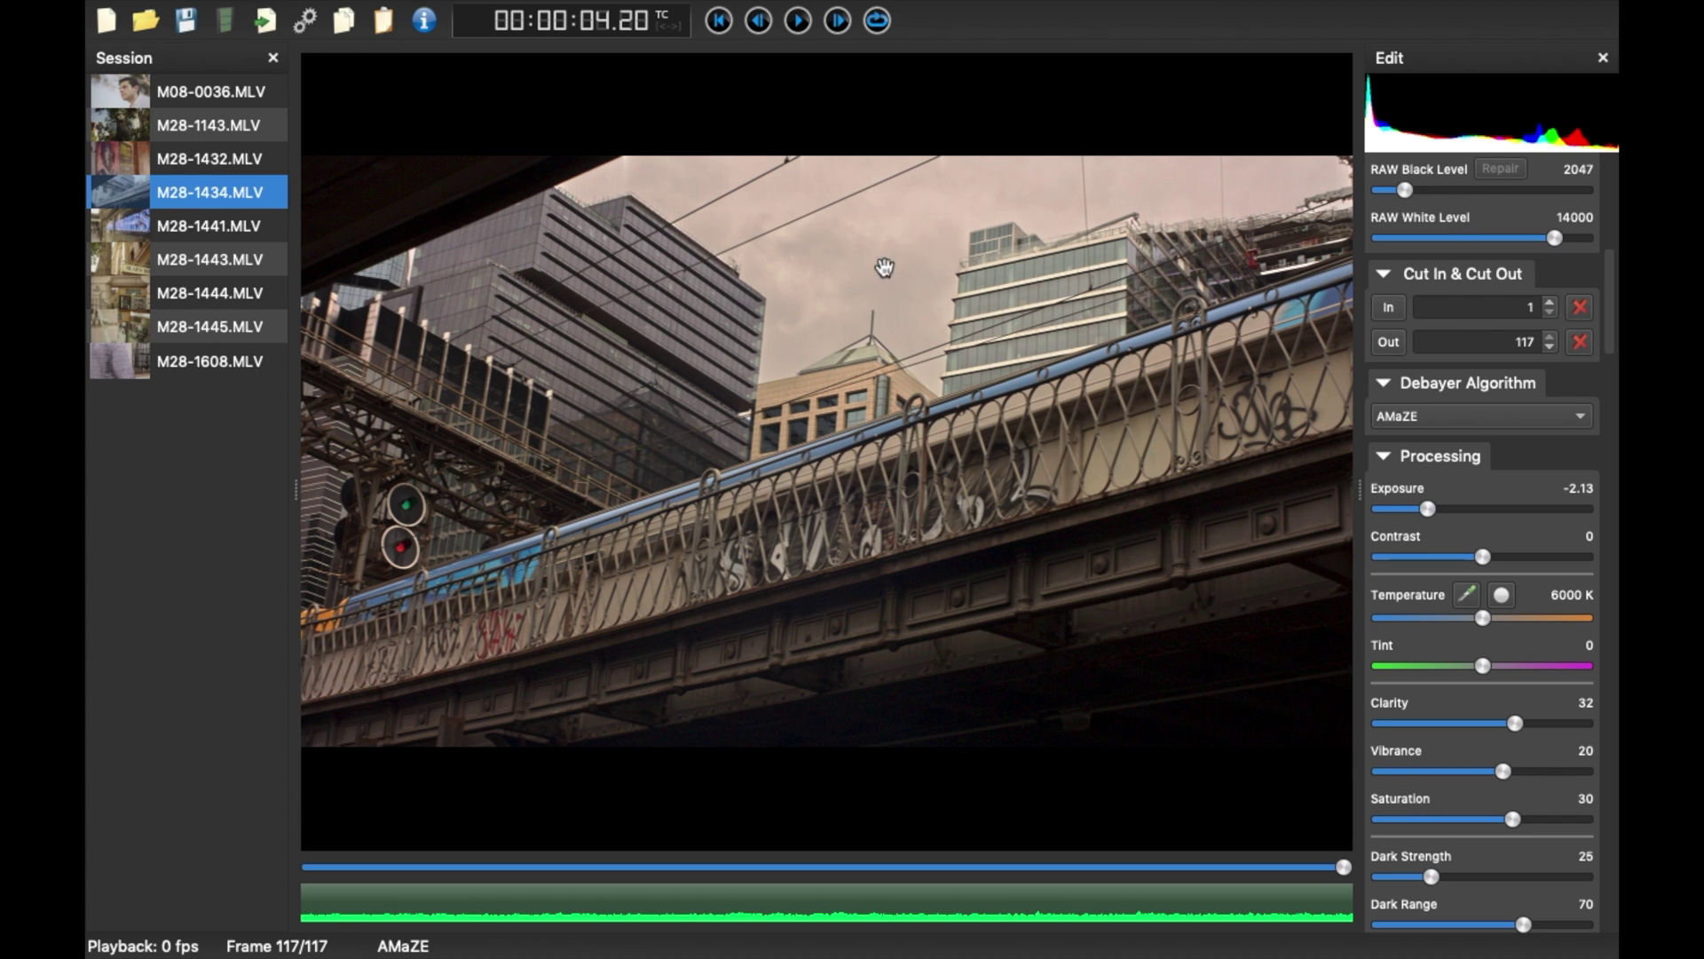
pyautogui.moveTo(1425, 508); pyautogui.dragTo(1410, 512)
pyautogui.click(1413, 513)
pyautogui.click(873, 869)
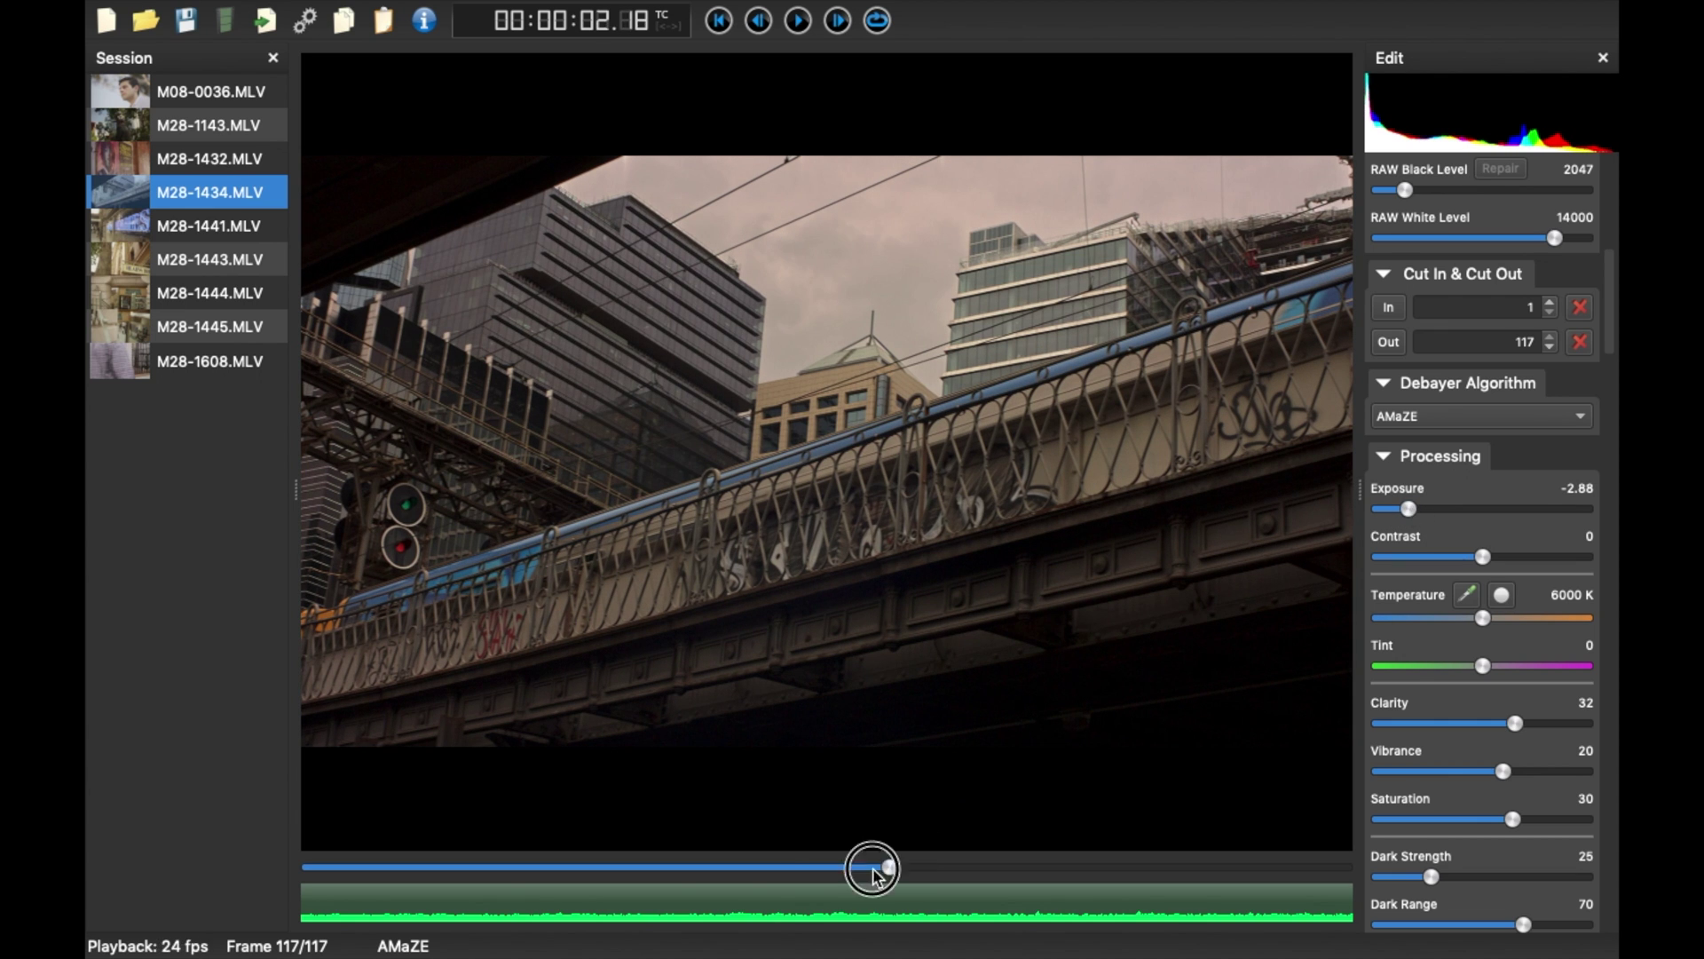
pyautogui.press('space')
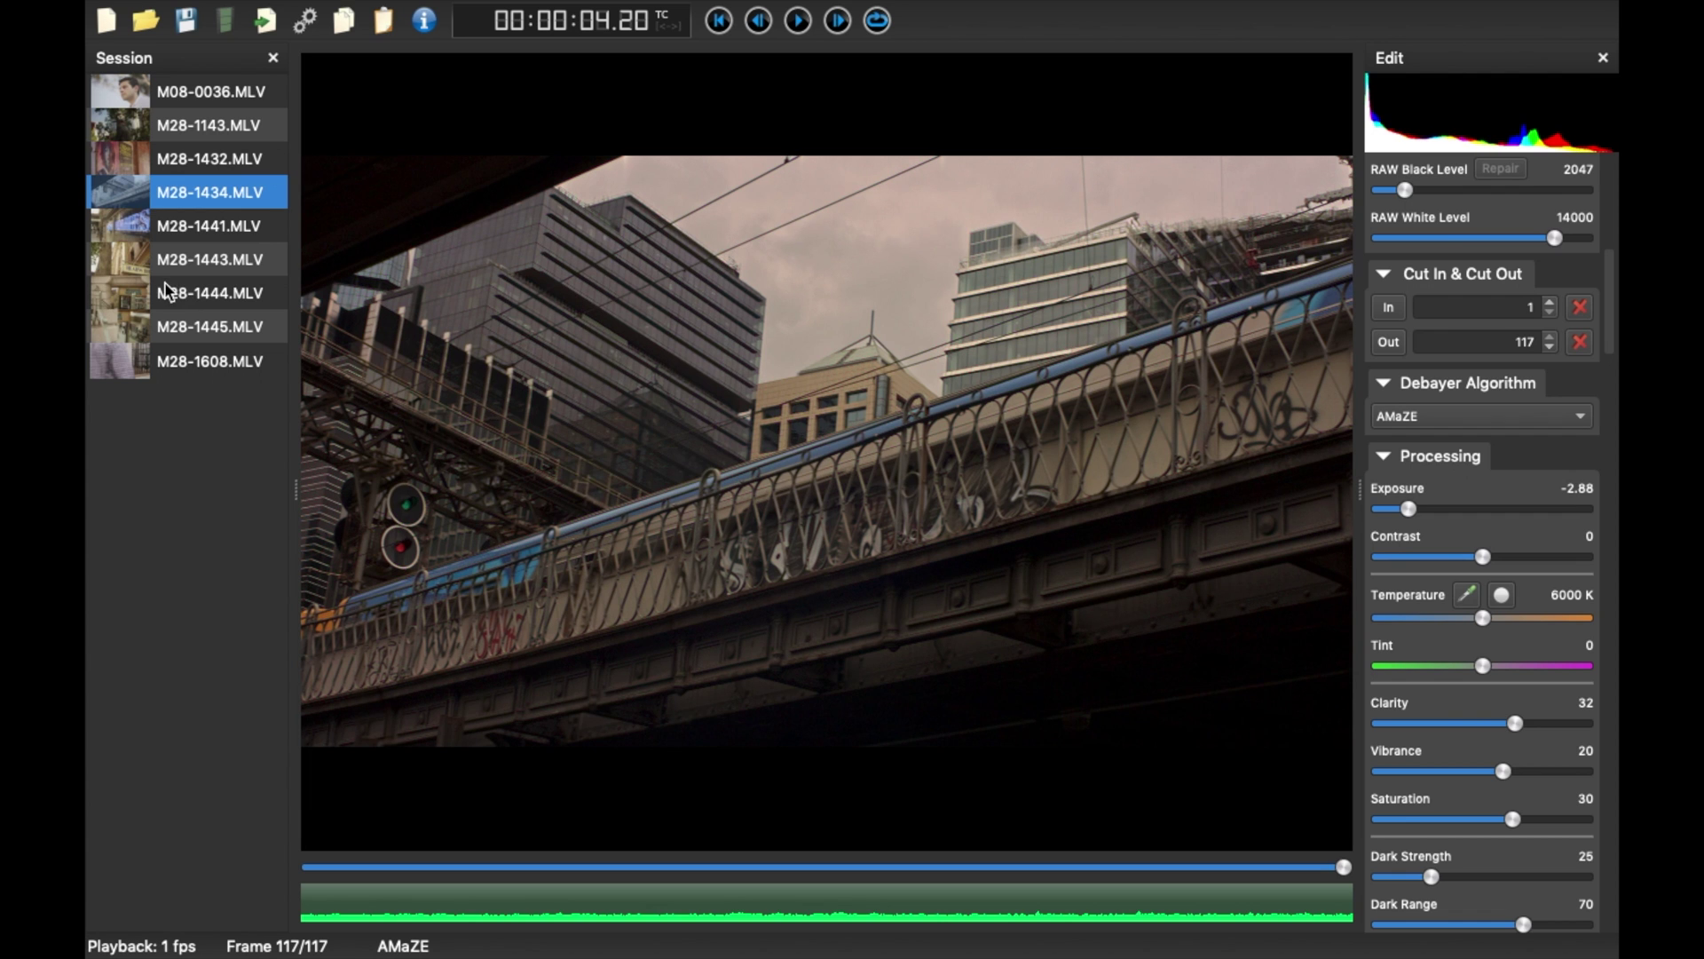
# - Open clip M28-1608.MLV and go to frame 321, where the seated man is in view
pyautogui.click(166, 291)
pyautogui.click(158, 364)
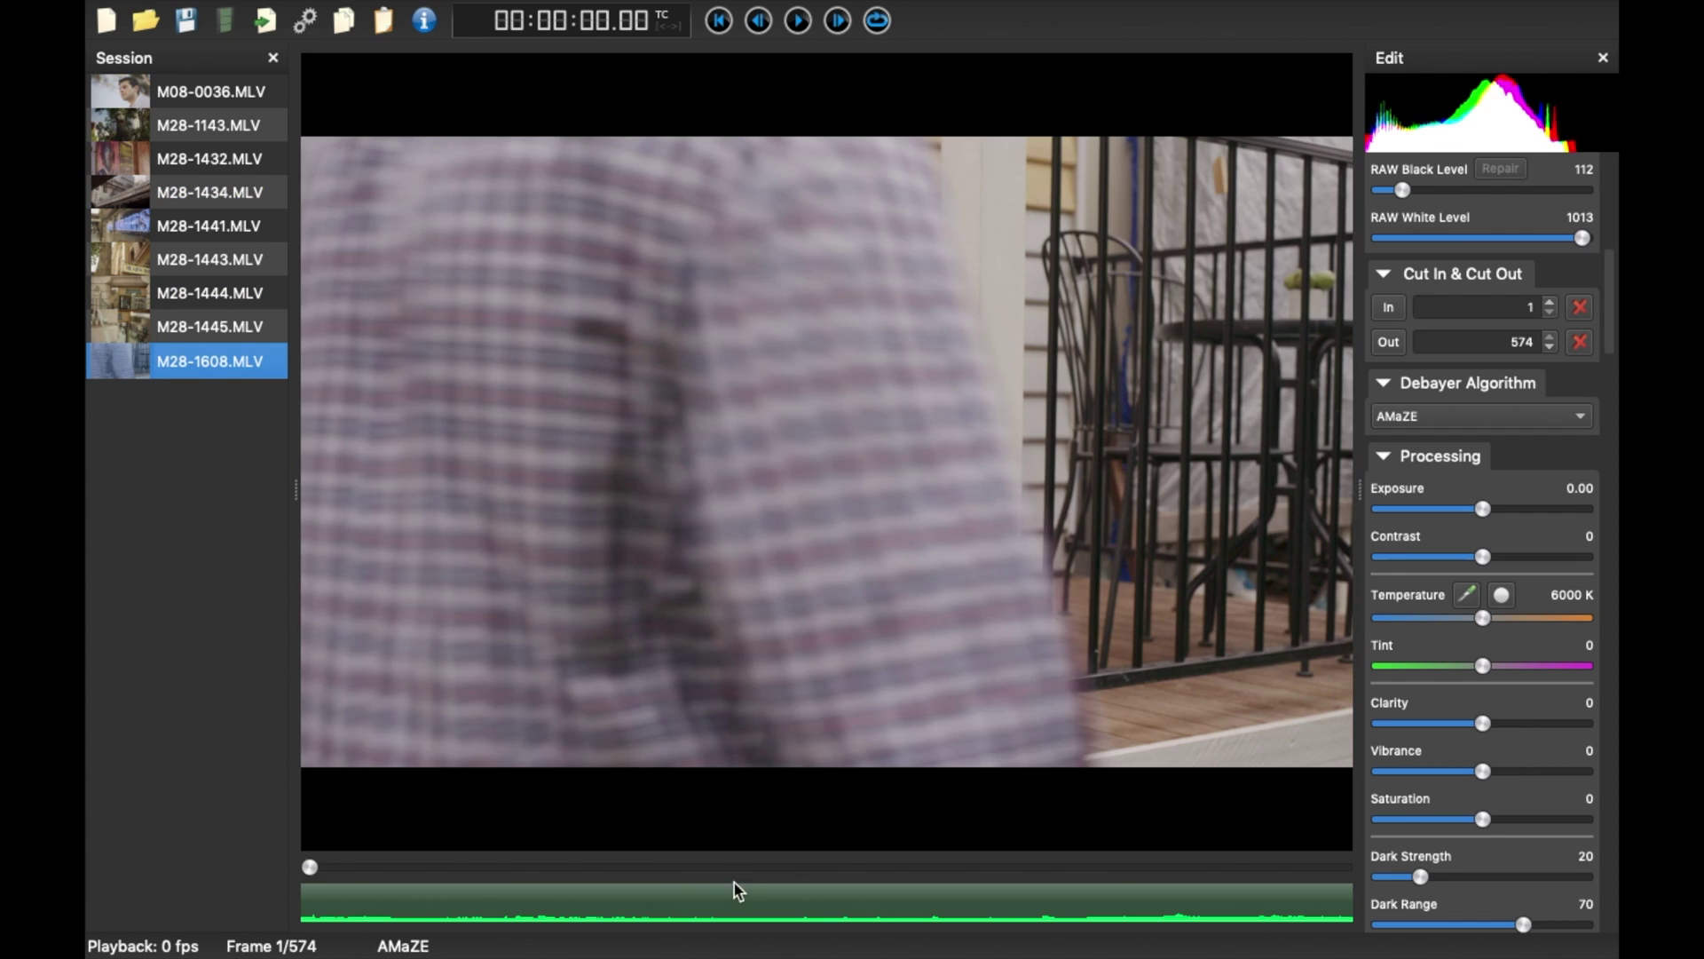
pyautogui.click(737, 867)
pyautogui.click(888, 866)
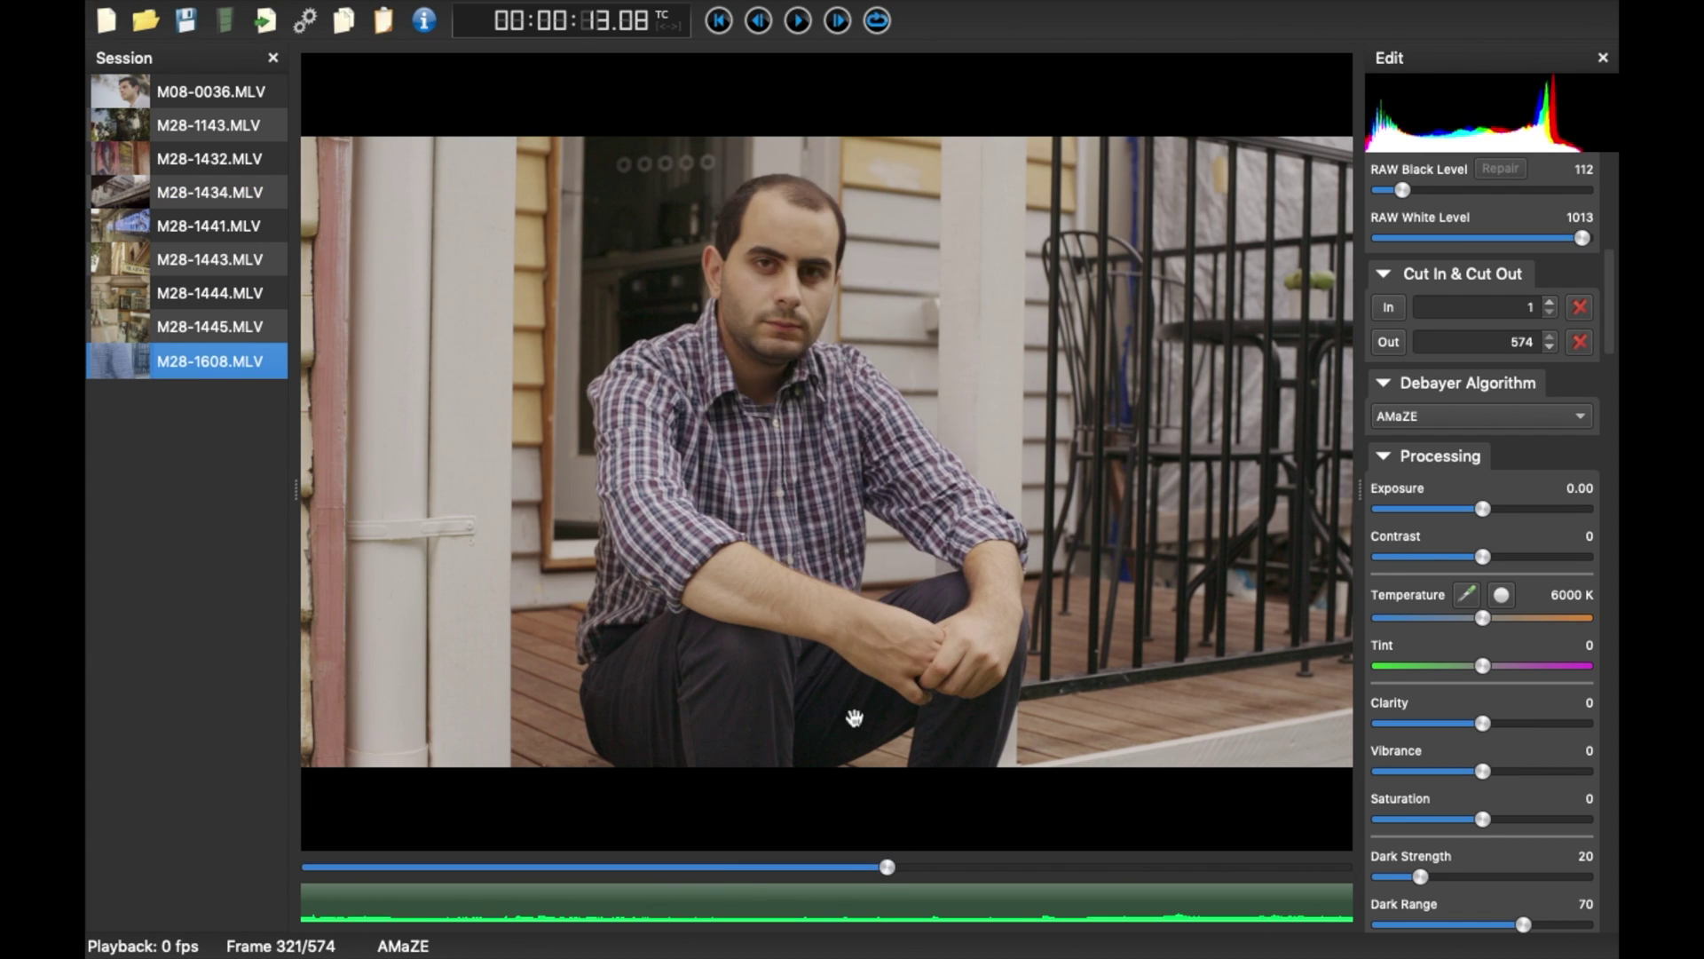
# - Import the receipt EOS M Film Preset.marxml onto clip M28-1608.MLV with the preselected receipt mask
pyautogui.click(293, 13)
pyautogui.click(349, 119)
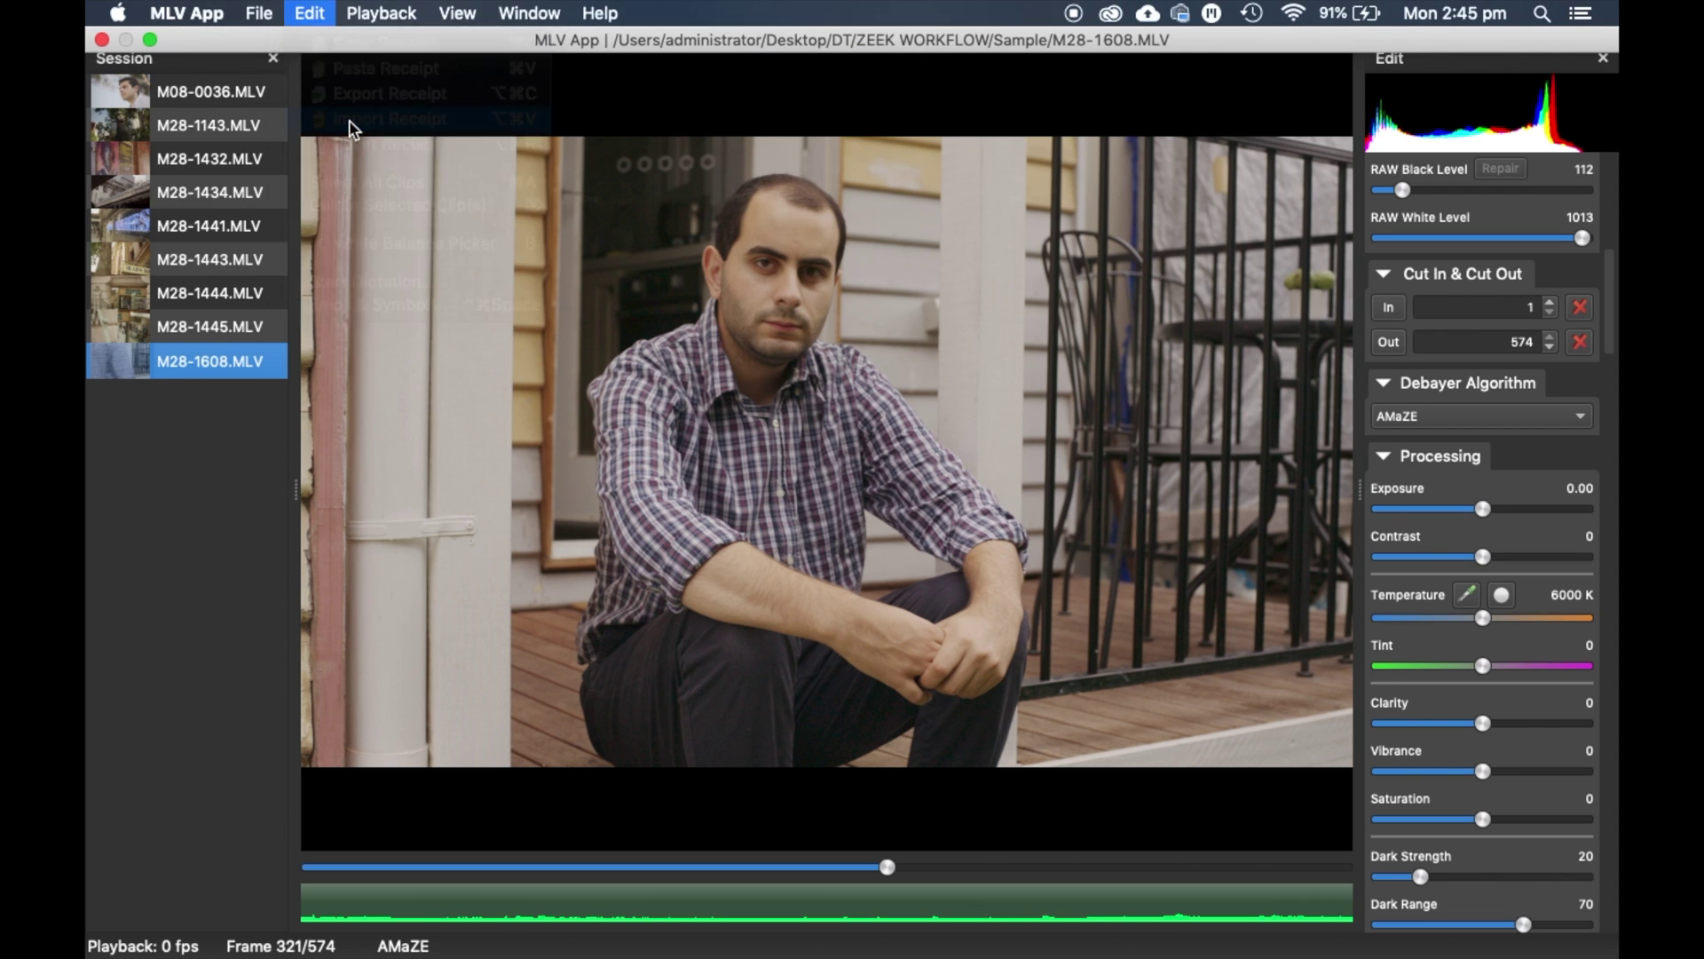
pyautogui.click(707, 227)
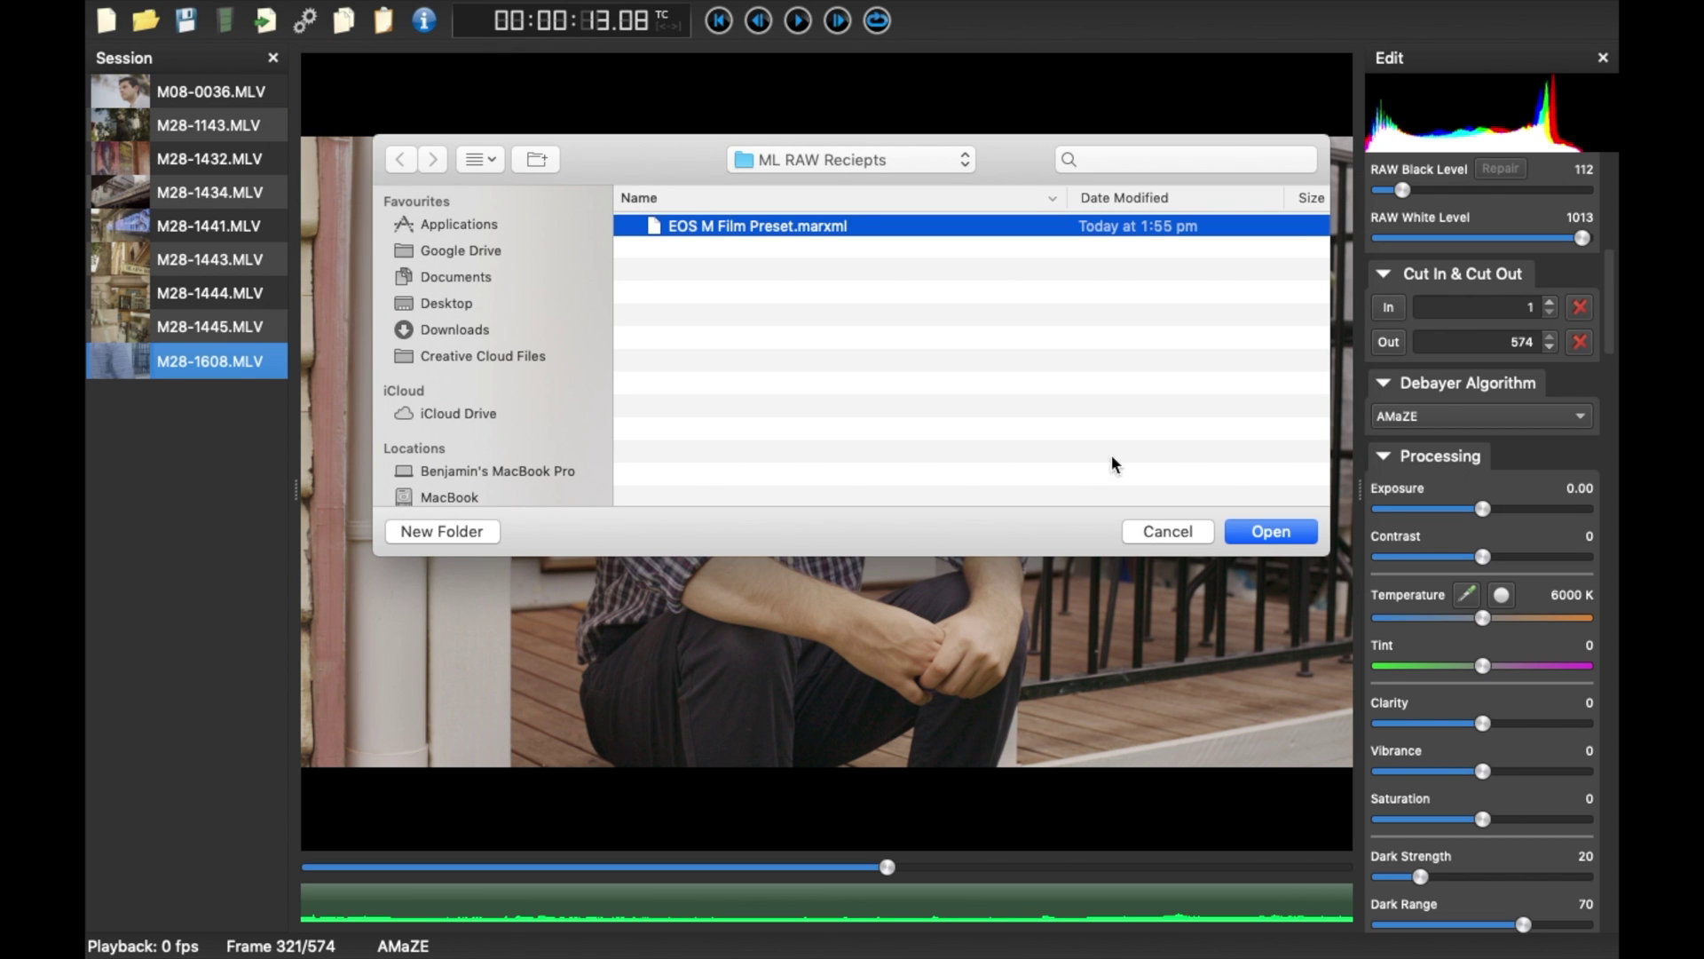
pyautogui.click(1283, 531)
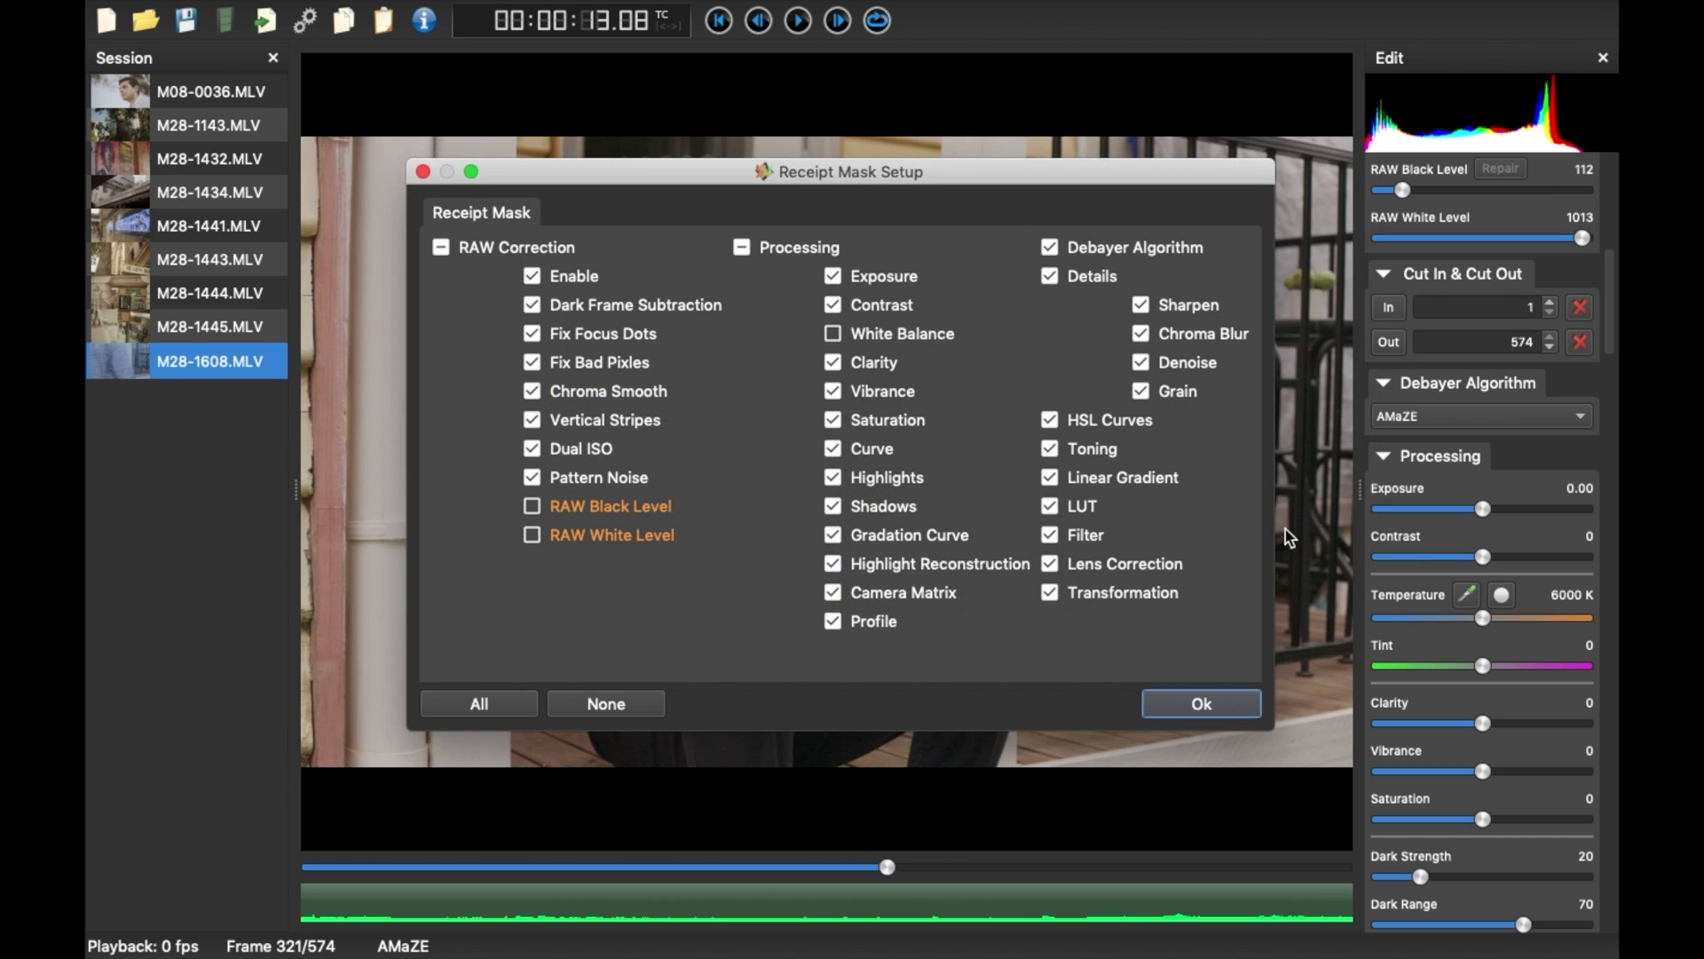
pyautogui.click(1180, 698)
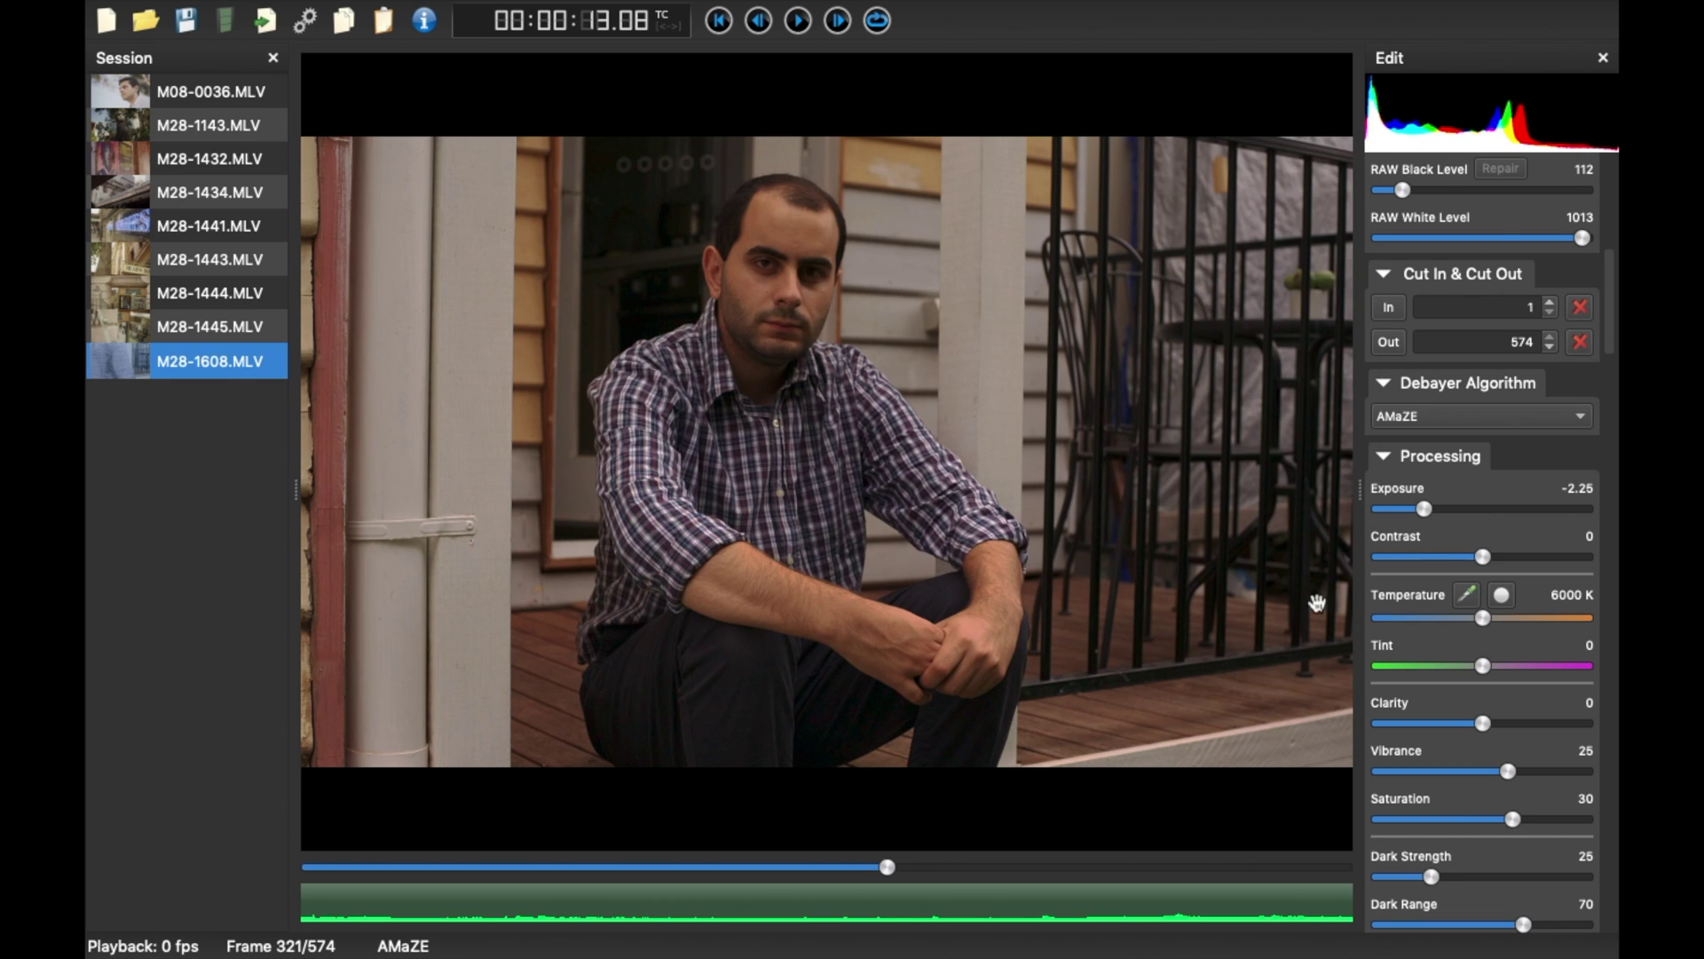
# - Set Exposure to -1.43 and Temperature to 5789 K on clip M28-1608.MLV
pyautogui.doubleClick(1444, 513)
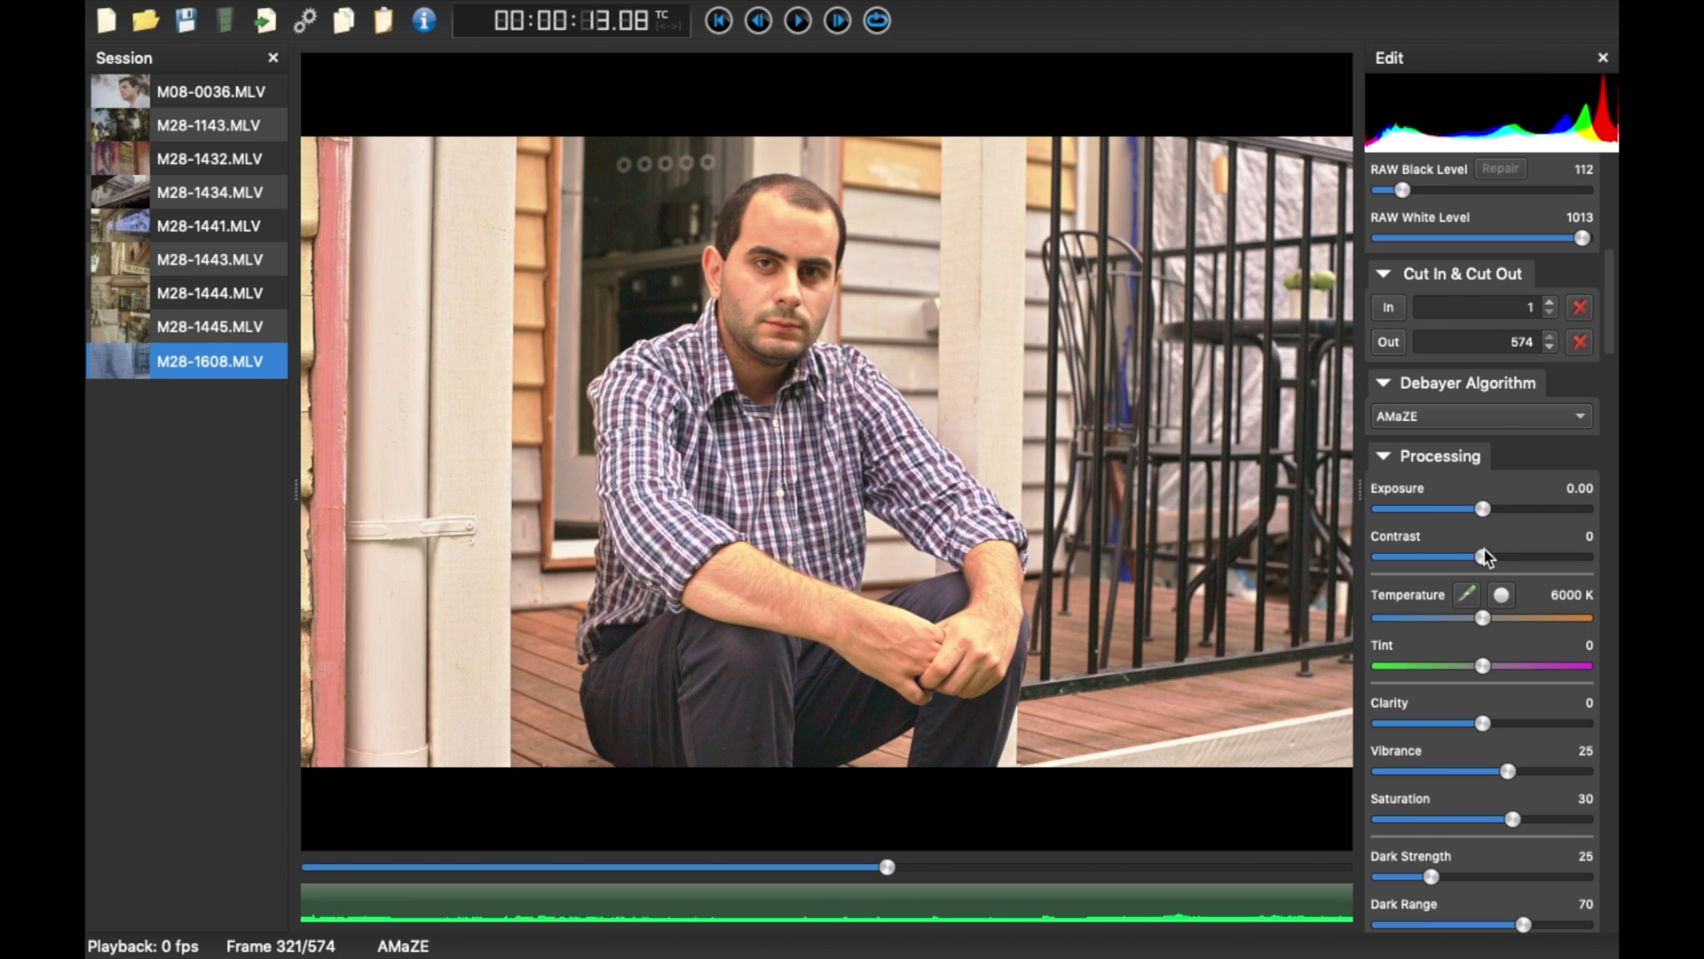
pyautogui.moveTo(1484, 511); pyautogui.dragTo(1448, 509)
pyautogui.moveTo(1489, 628); pyautogui.dragTo(1480, 626)
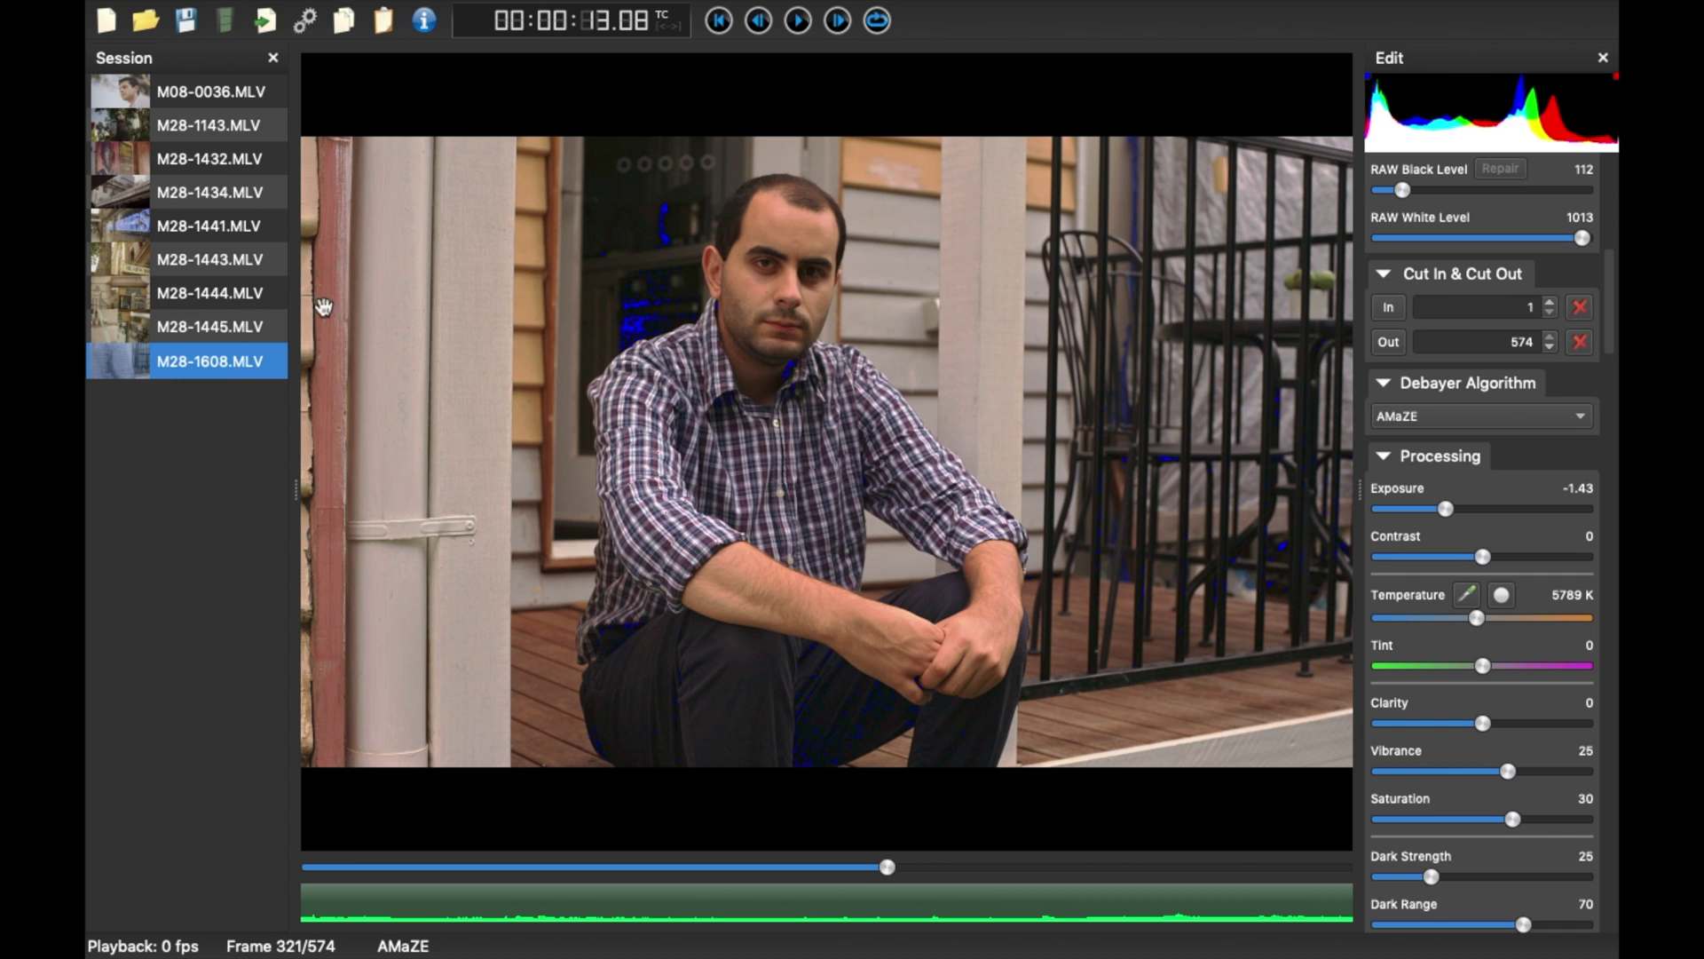
# - Select all nine clips in the session for export, leaving the export destination dialog without choosing a folder
pyautogui.moveTo(182, 410); pyautogui.dragTo(174, 73)
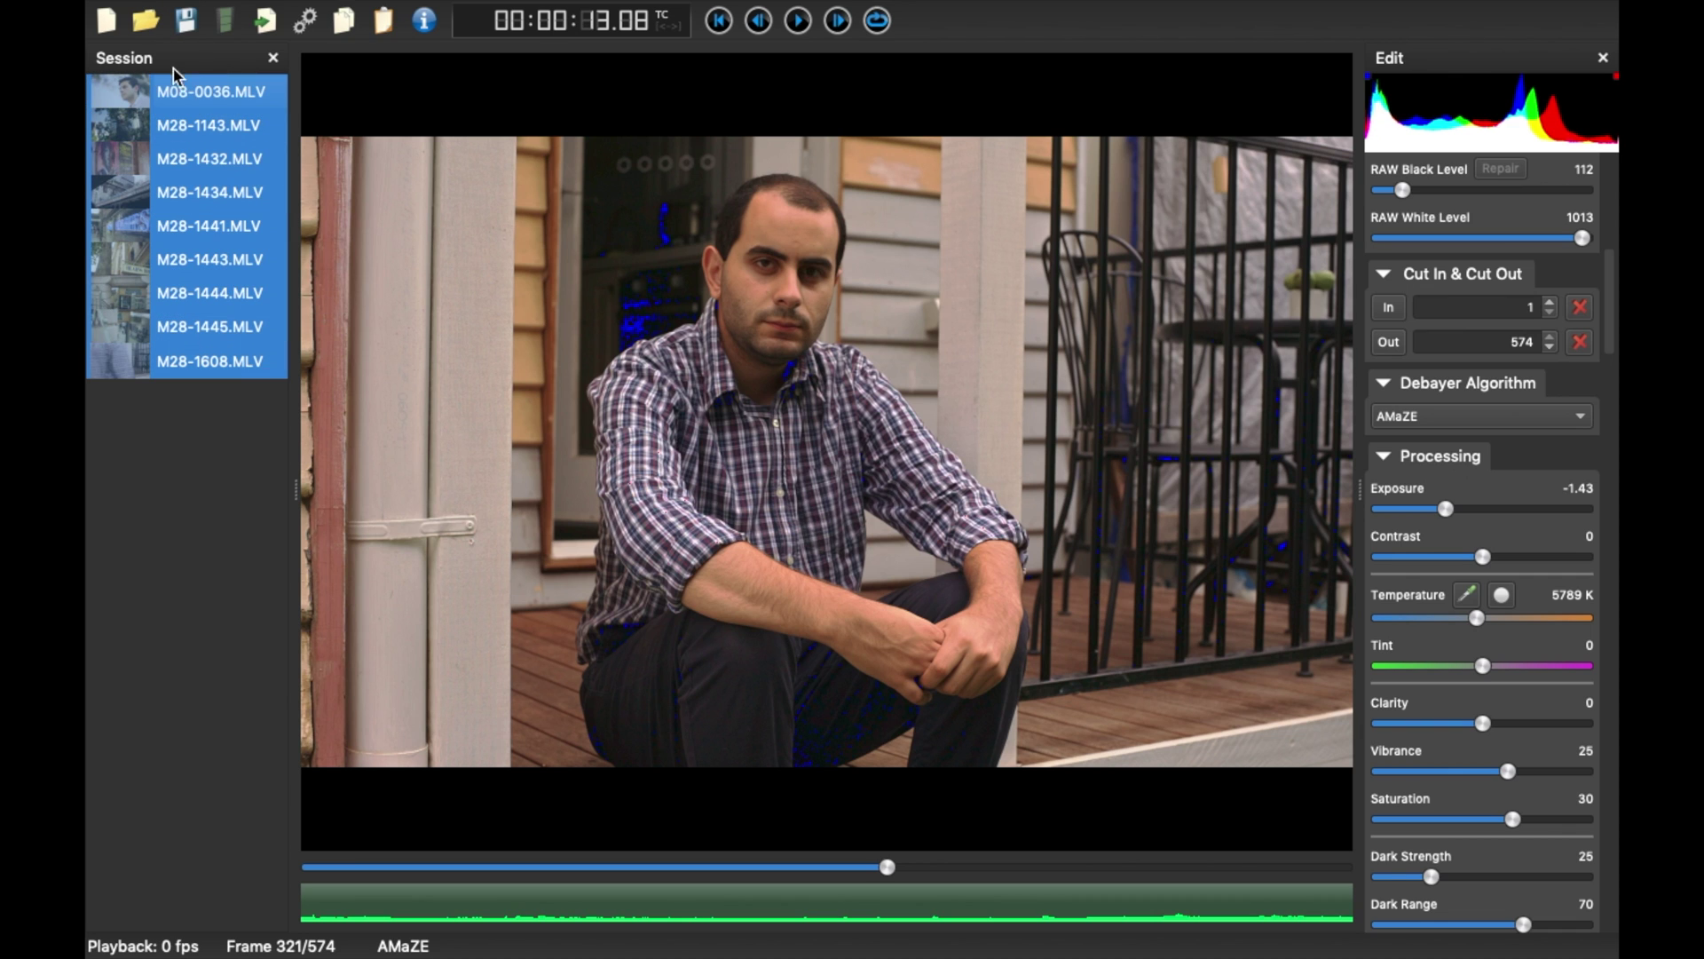
pyautogui.click(264, 22)
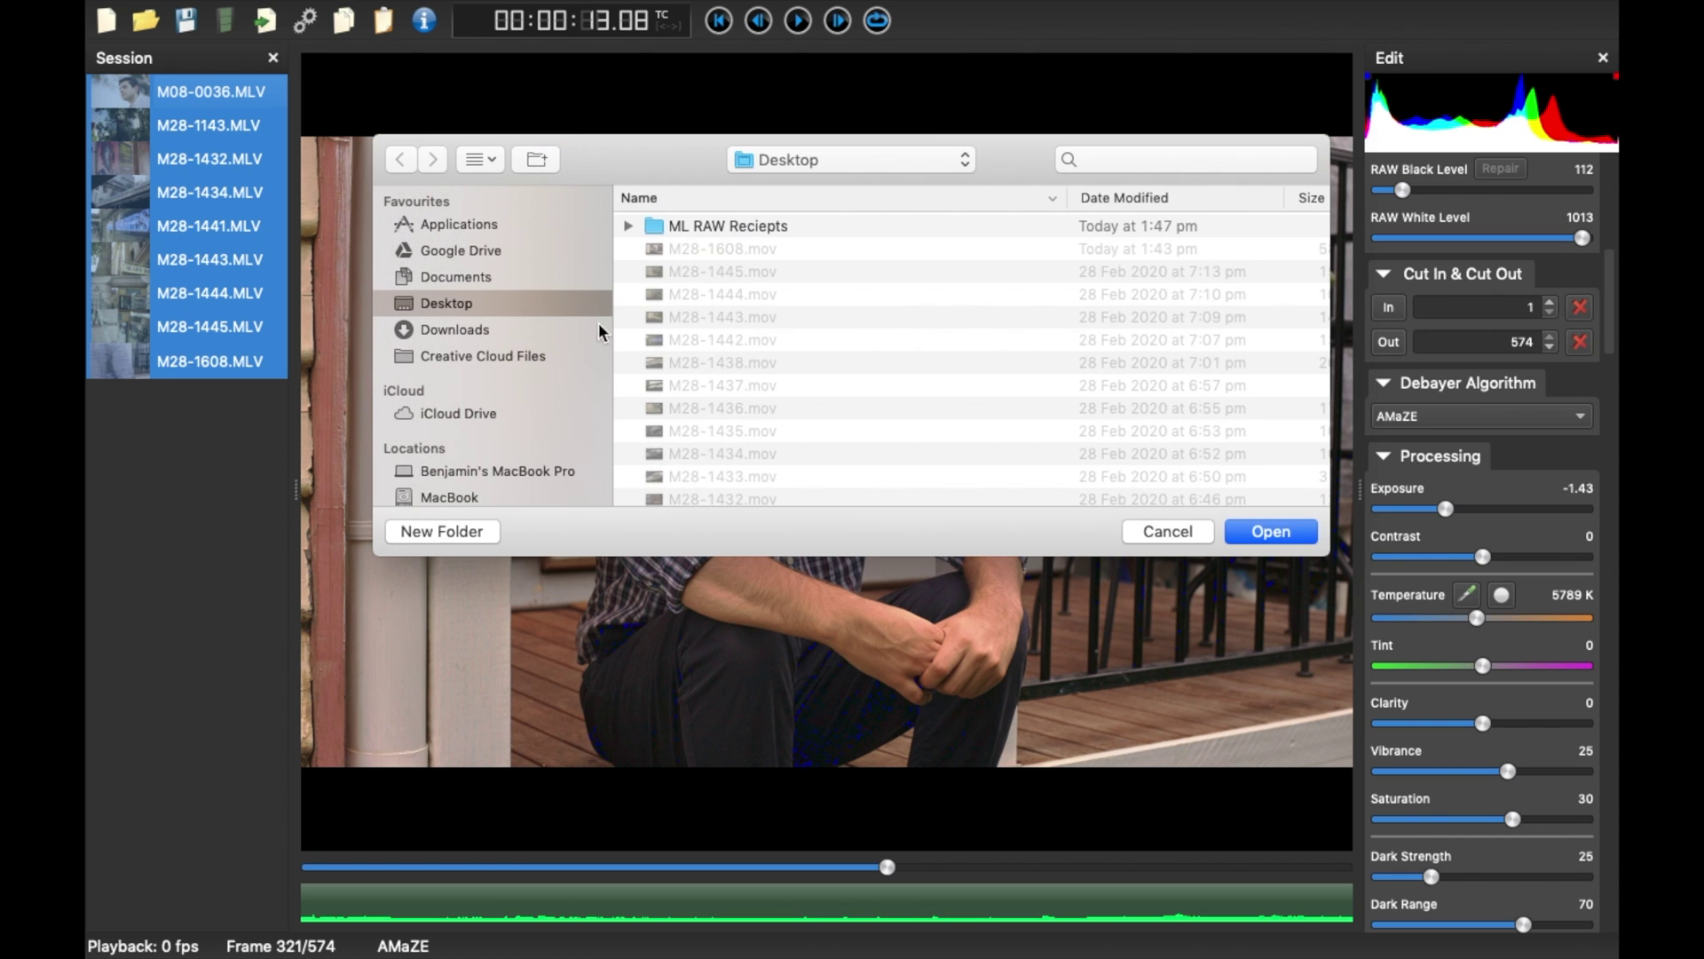
pyautogui.click(1191, 533)
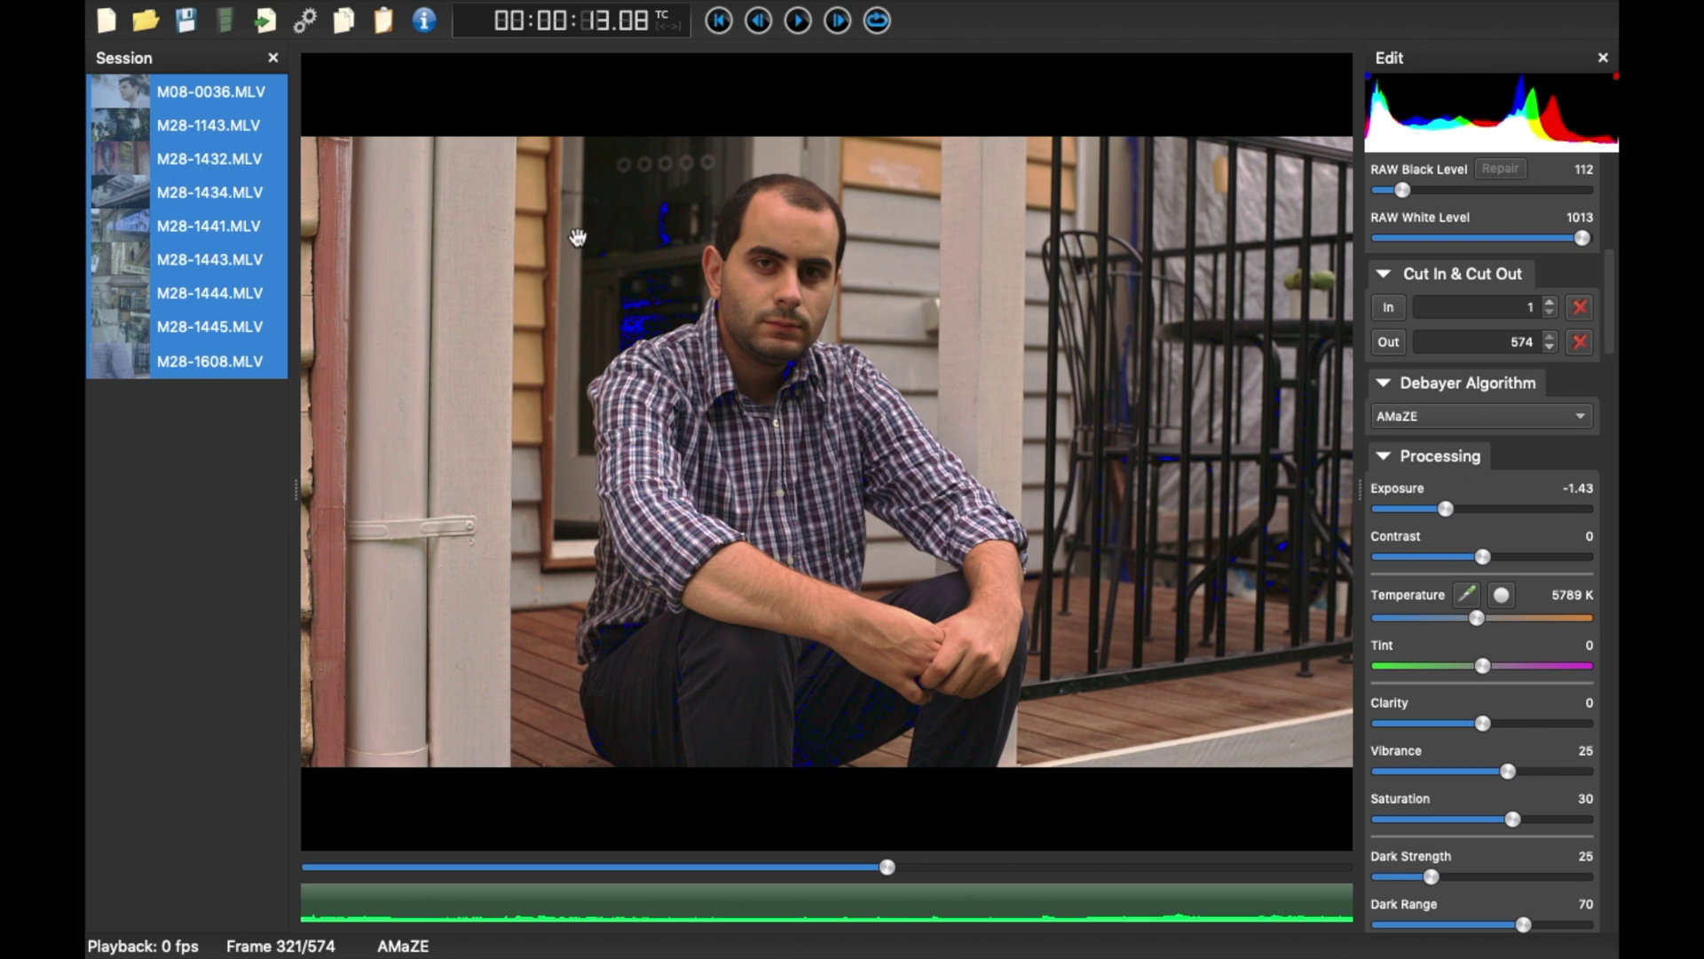
# - Set the export resize to 1920 x 1080 in the export settings, also trying another width
pyautogui.click(308, 24)
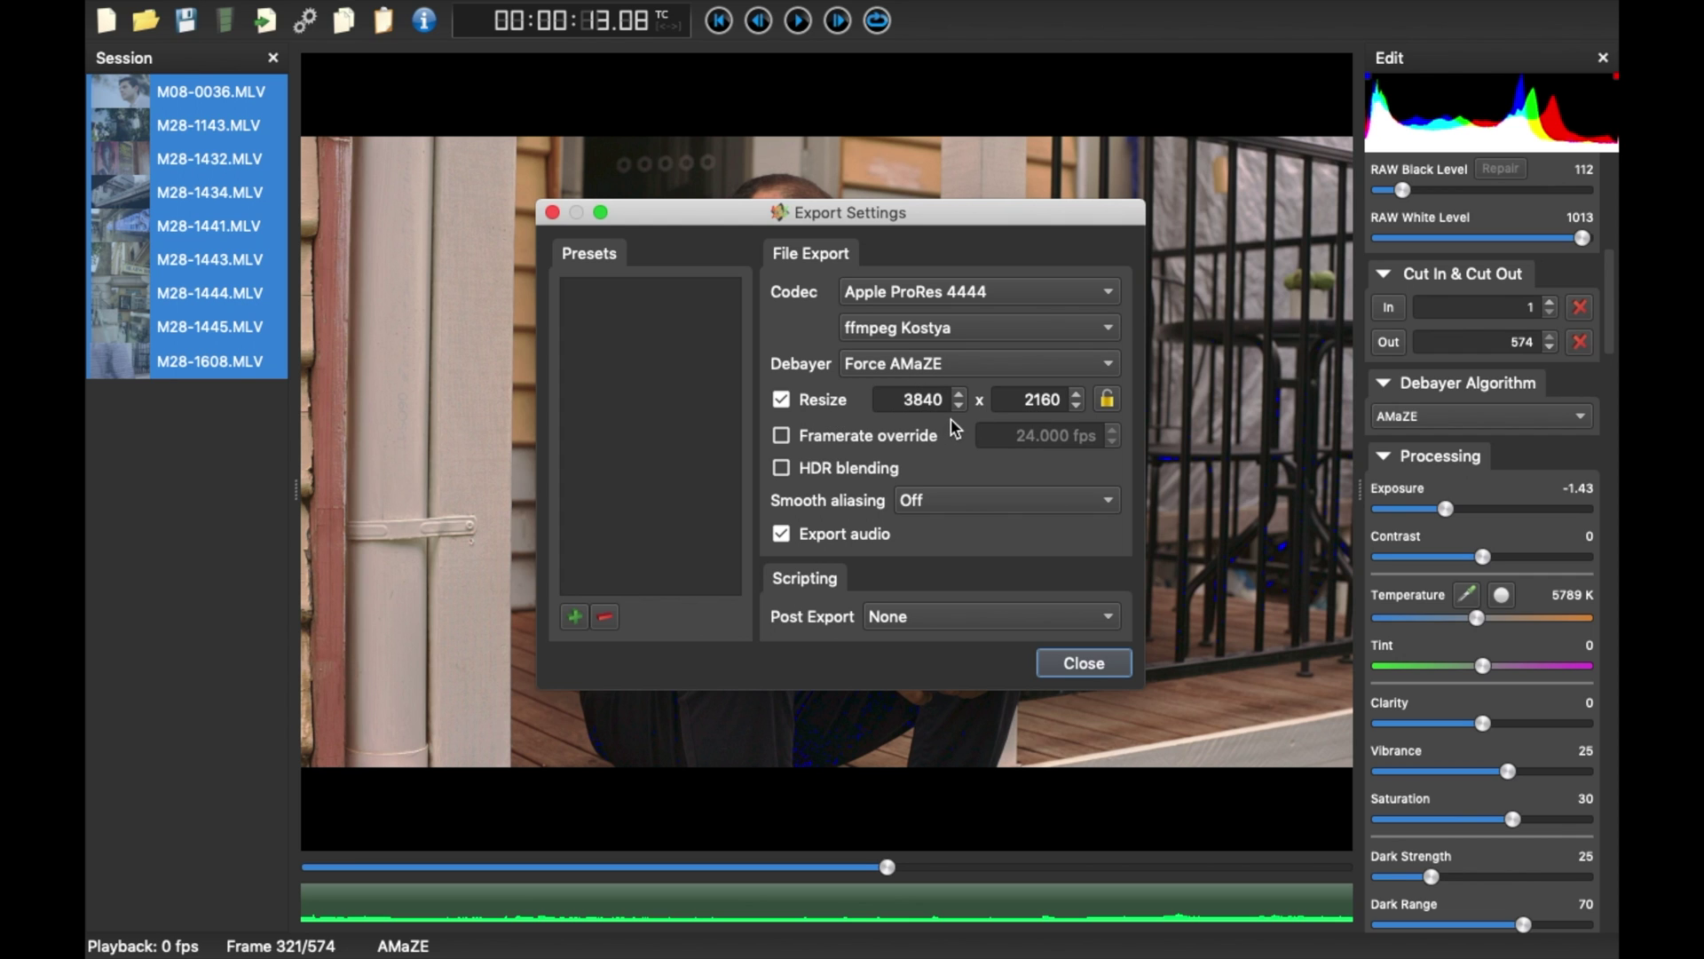
pyautogui.moveTo(898, 406); pyautogui.dragTo(1105, 399)
pyautogui.write('1')
pyautogui.write('10')
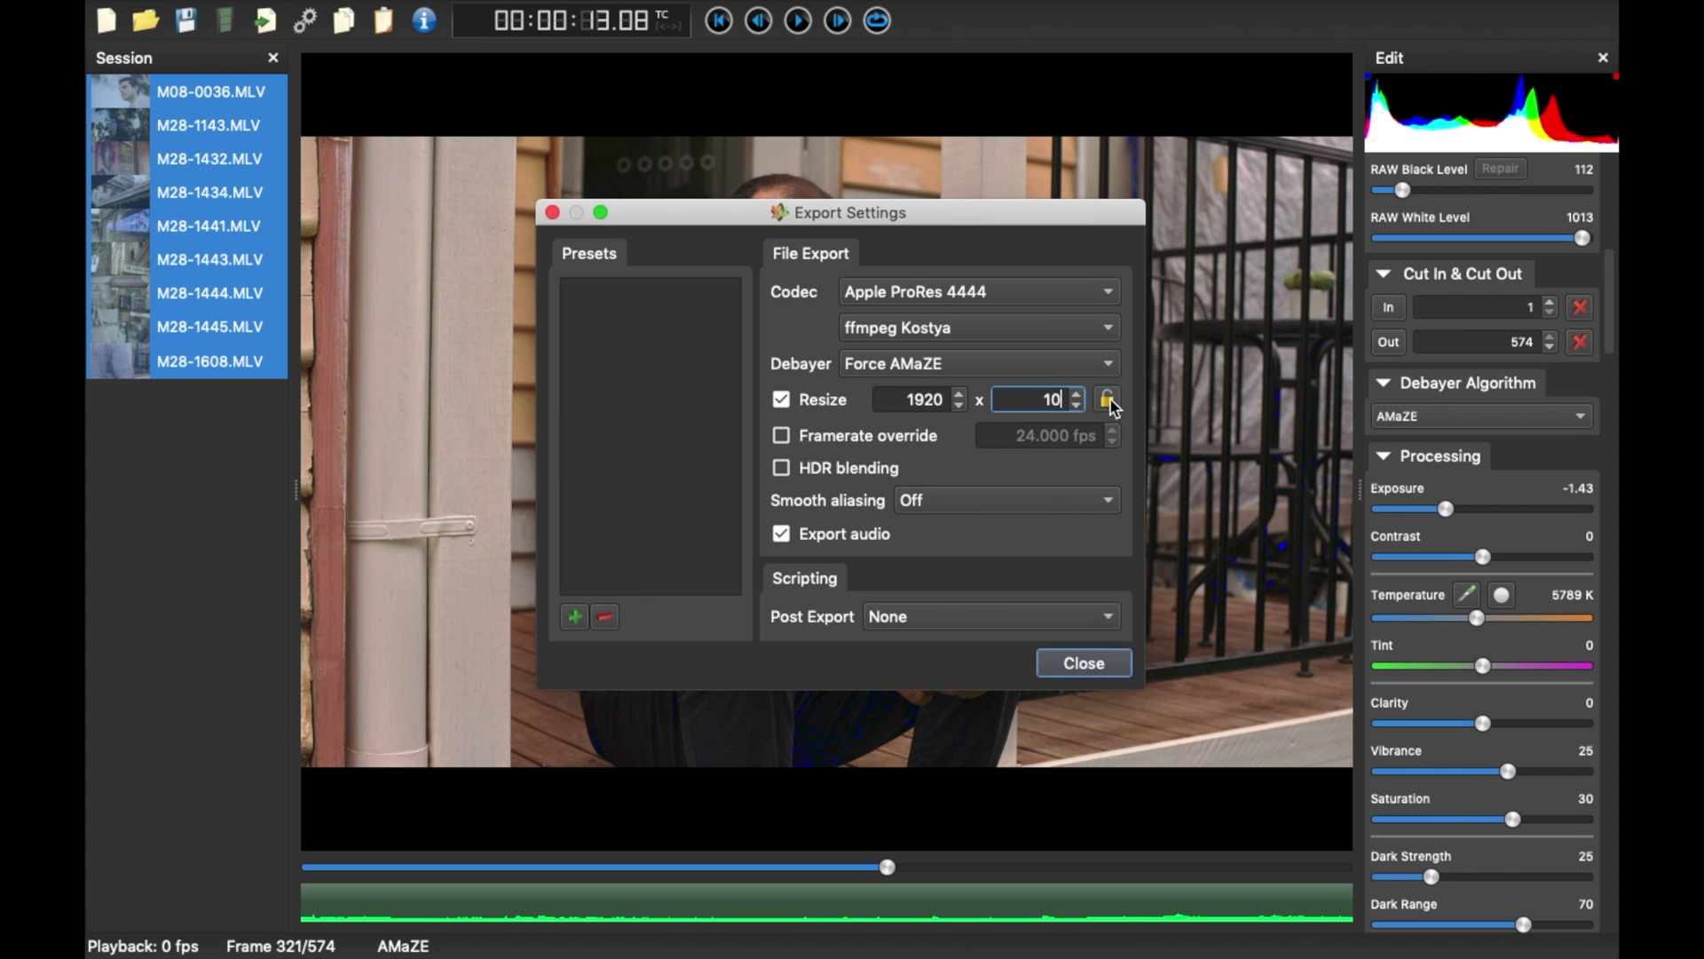
pyautogui.moveTo(898, 397); pyautogui.dragTo(977, 407)
pyautogui.write('28')
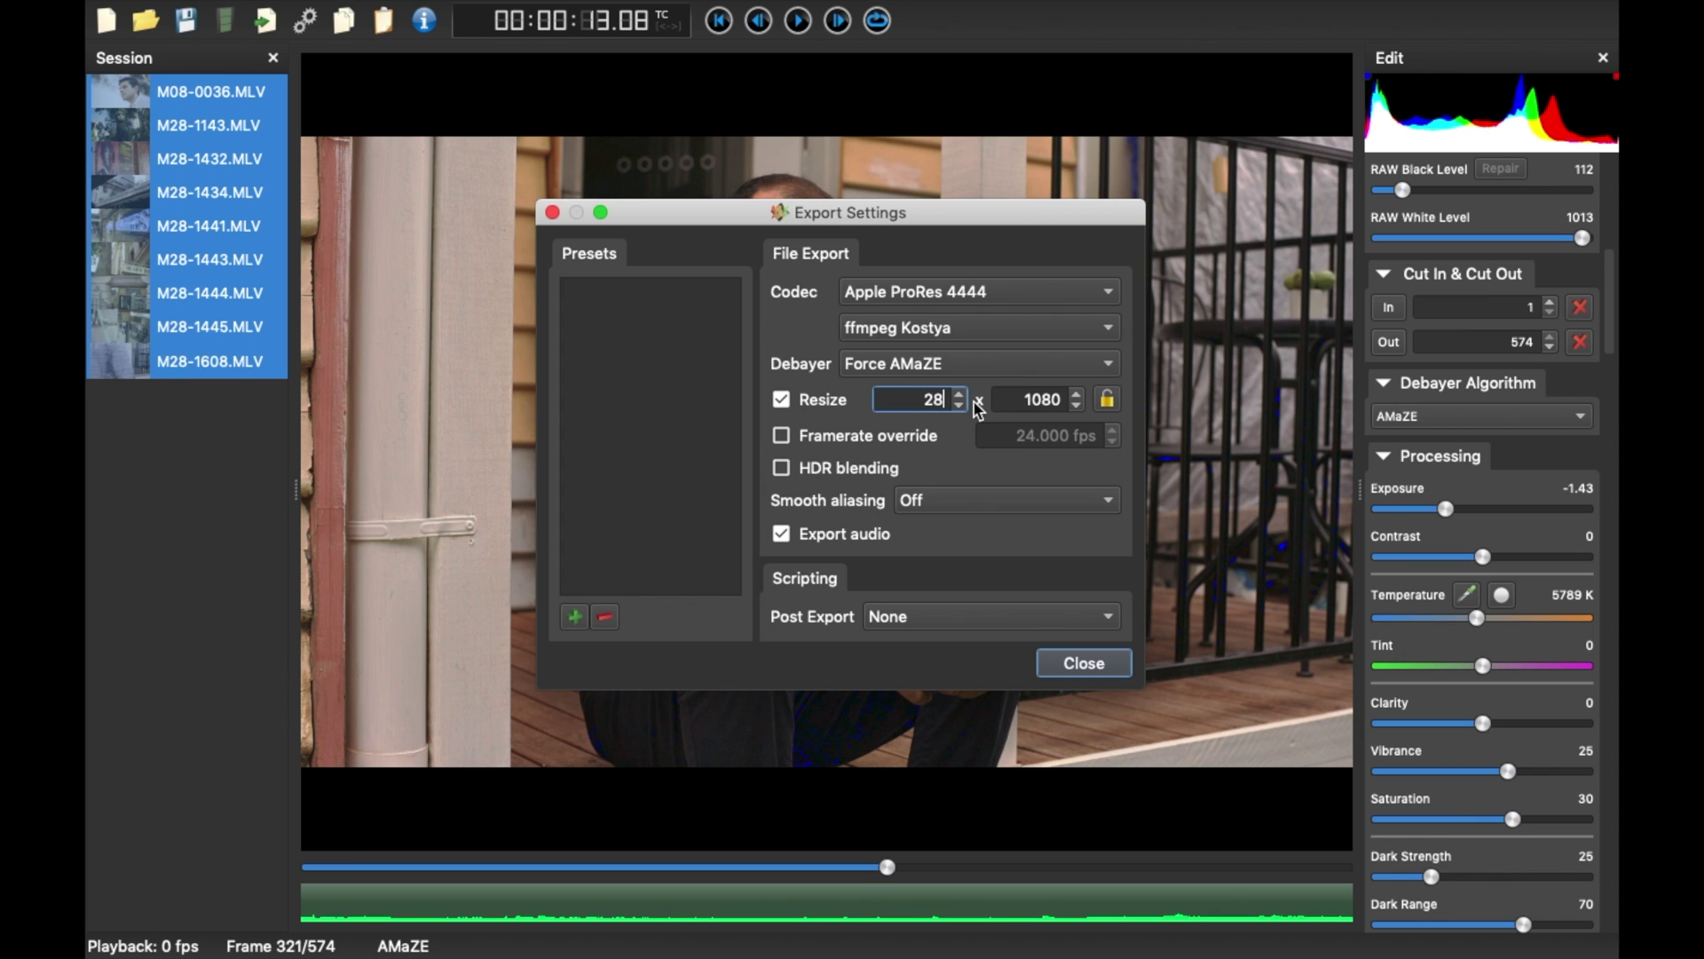
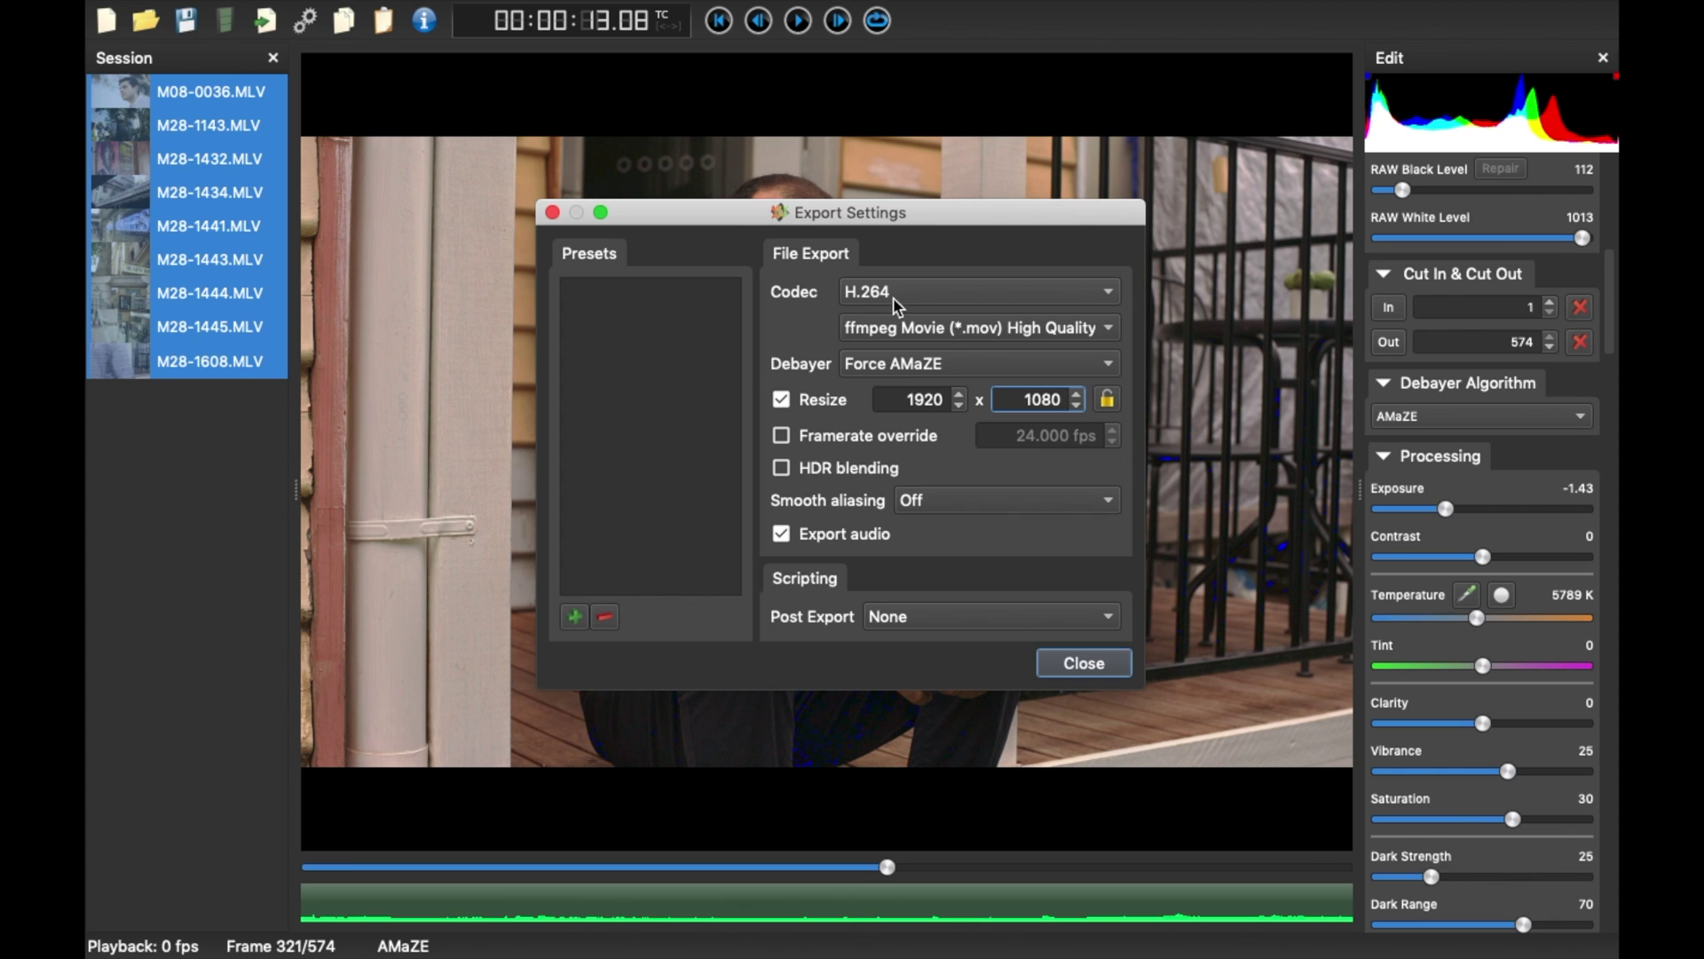
# - Set the export codec to CinemaDNG Uncompressed with the DaVinci Resolve Naming Scheme and close the export settings
pyautogui.click(895, 303)
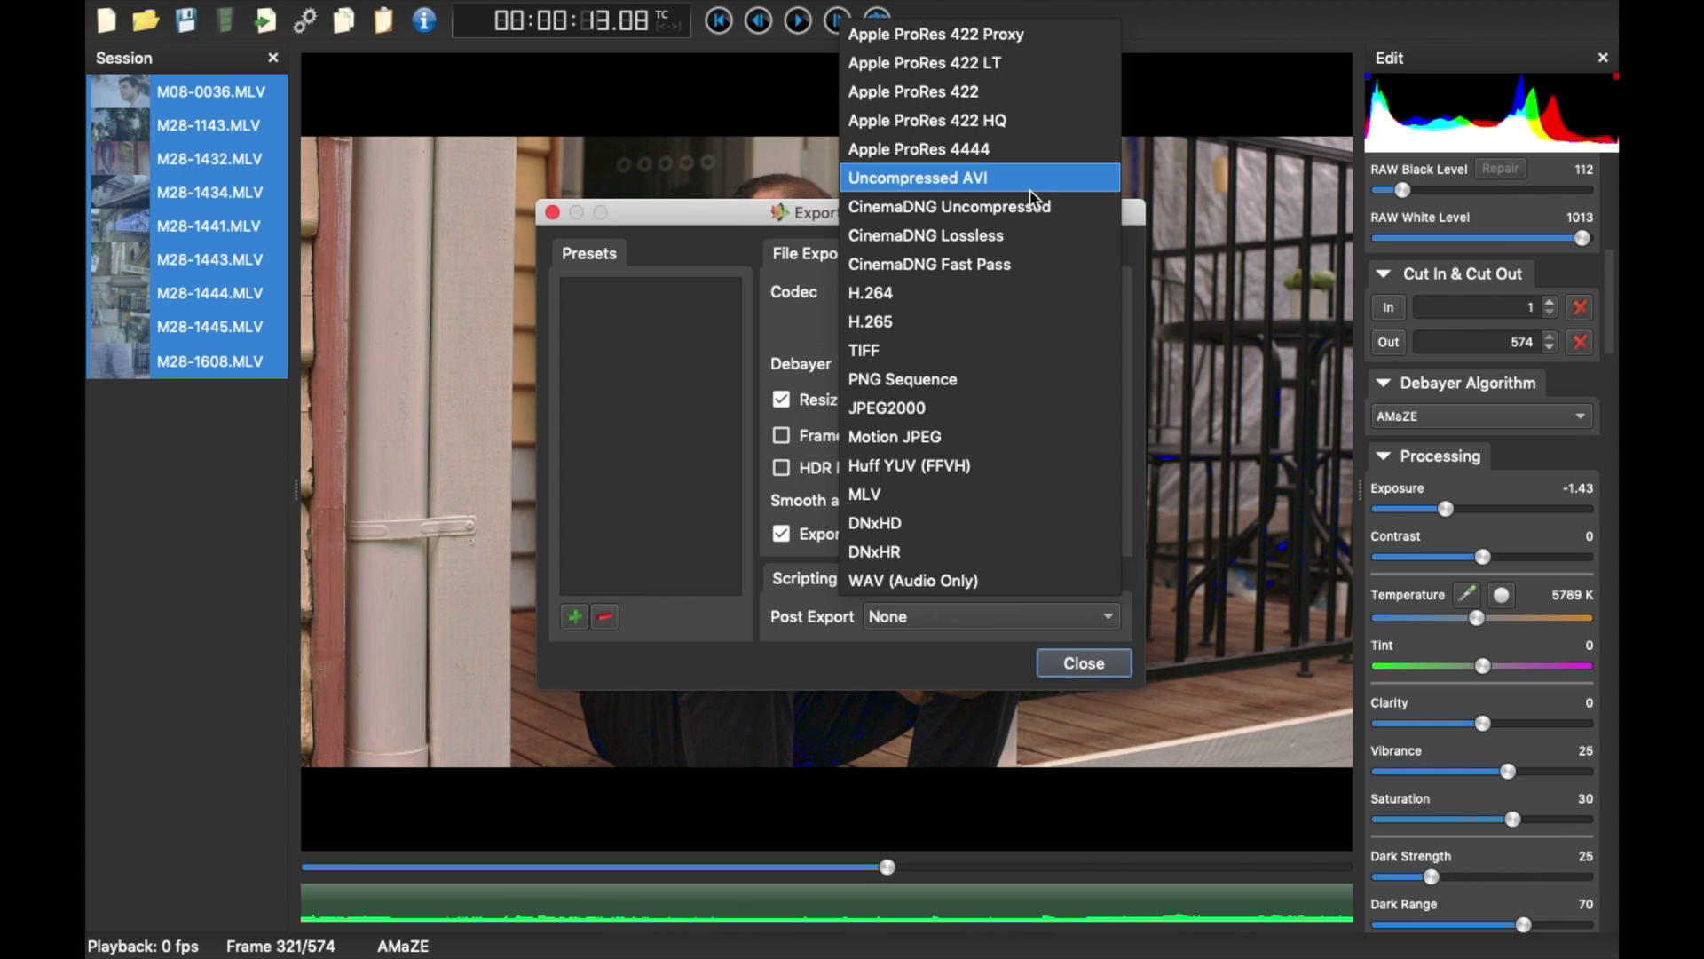
pyautogui.click(969, 211)
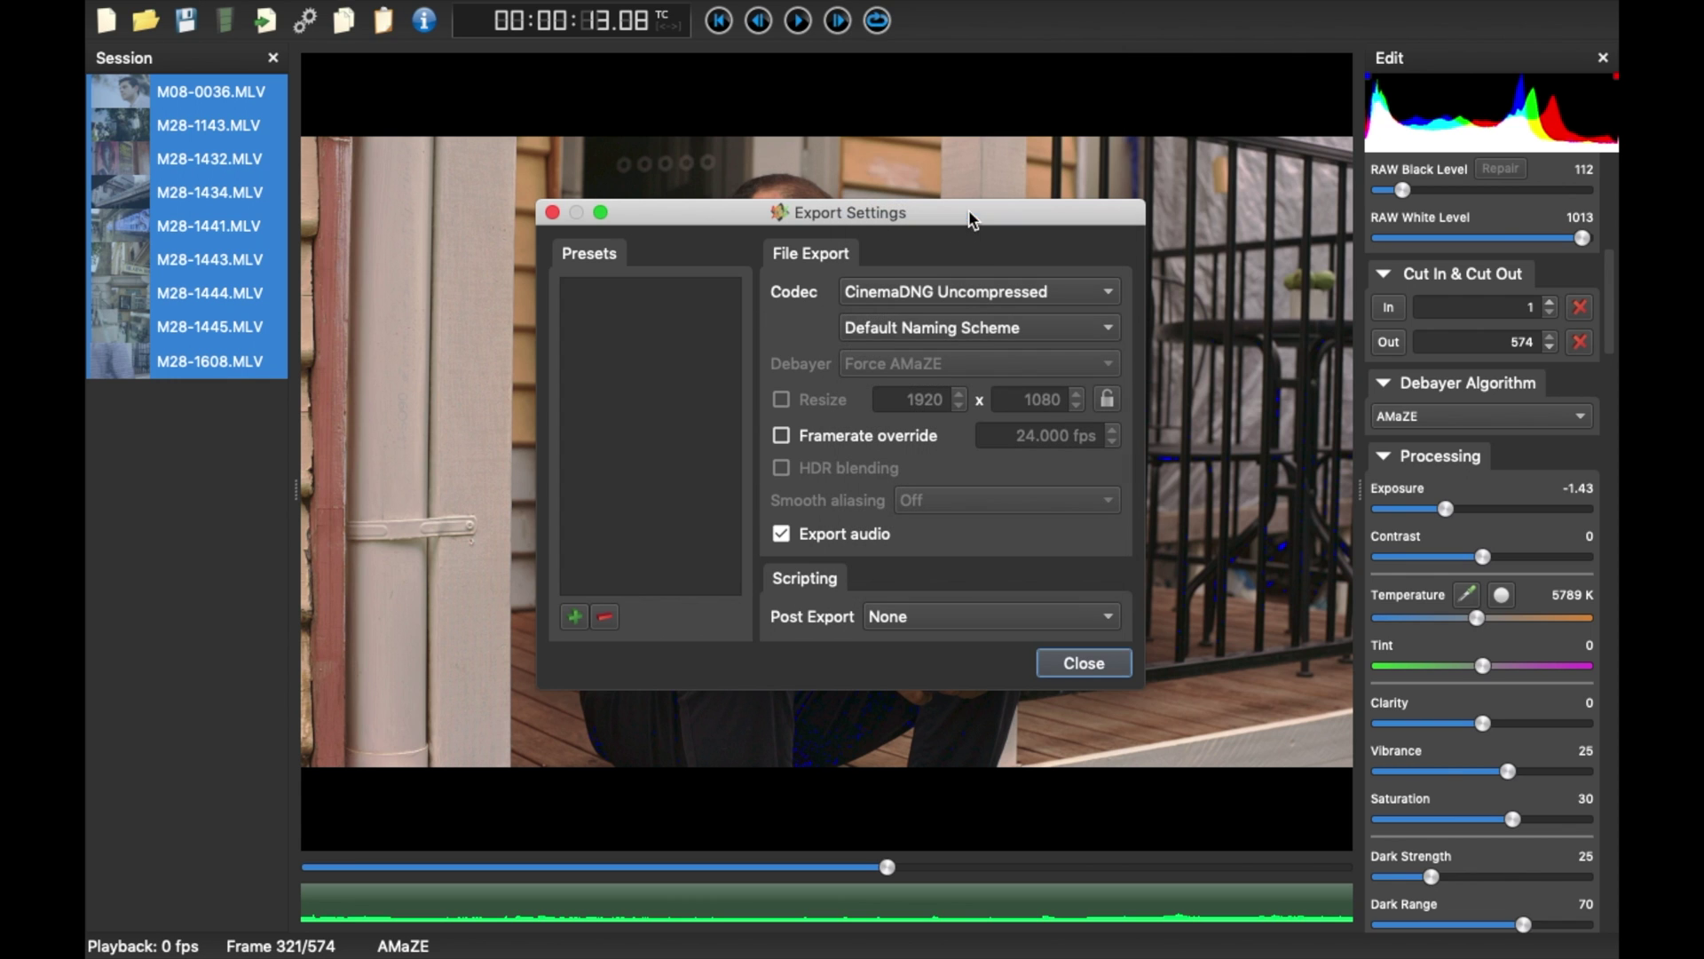
pyautogui.click(910, 334)
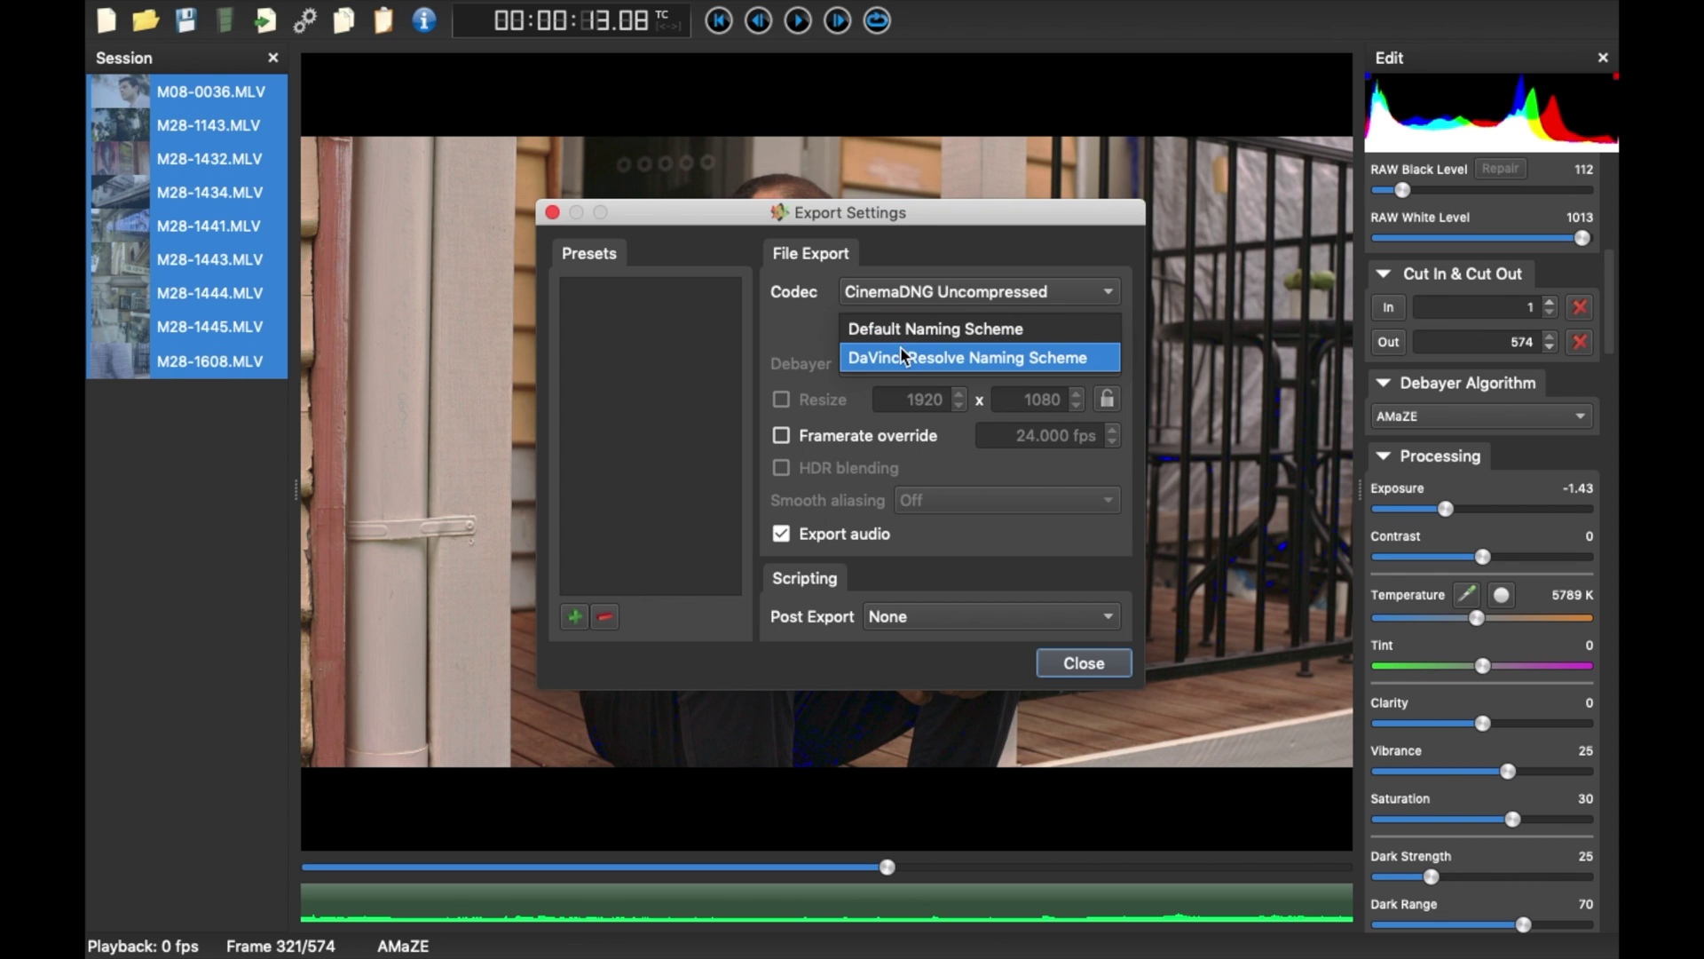
pyautogui.click(946, 360)
pyautogui.click(1065, 667)
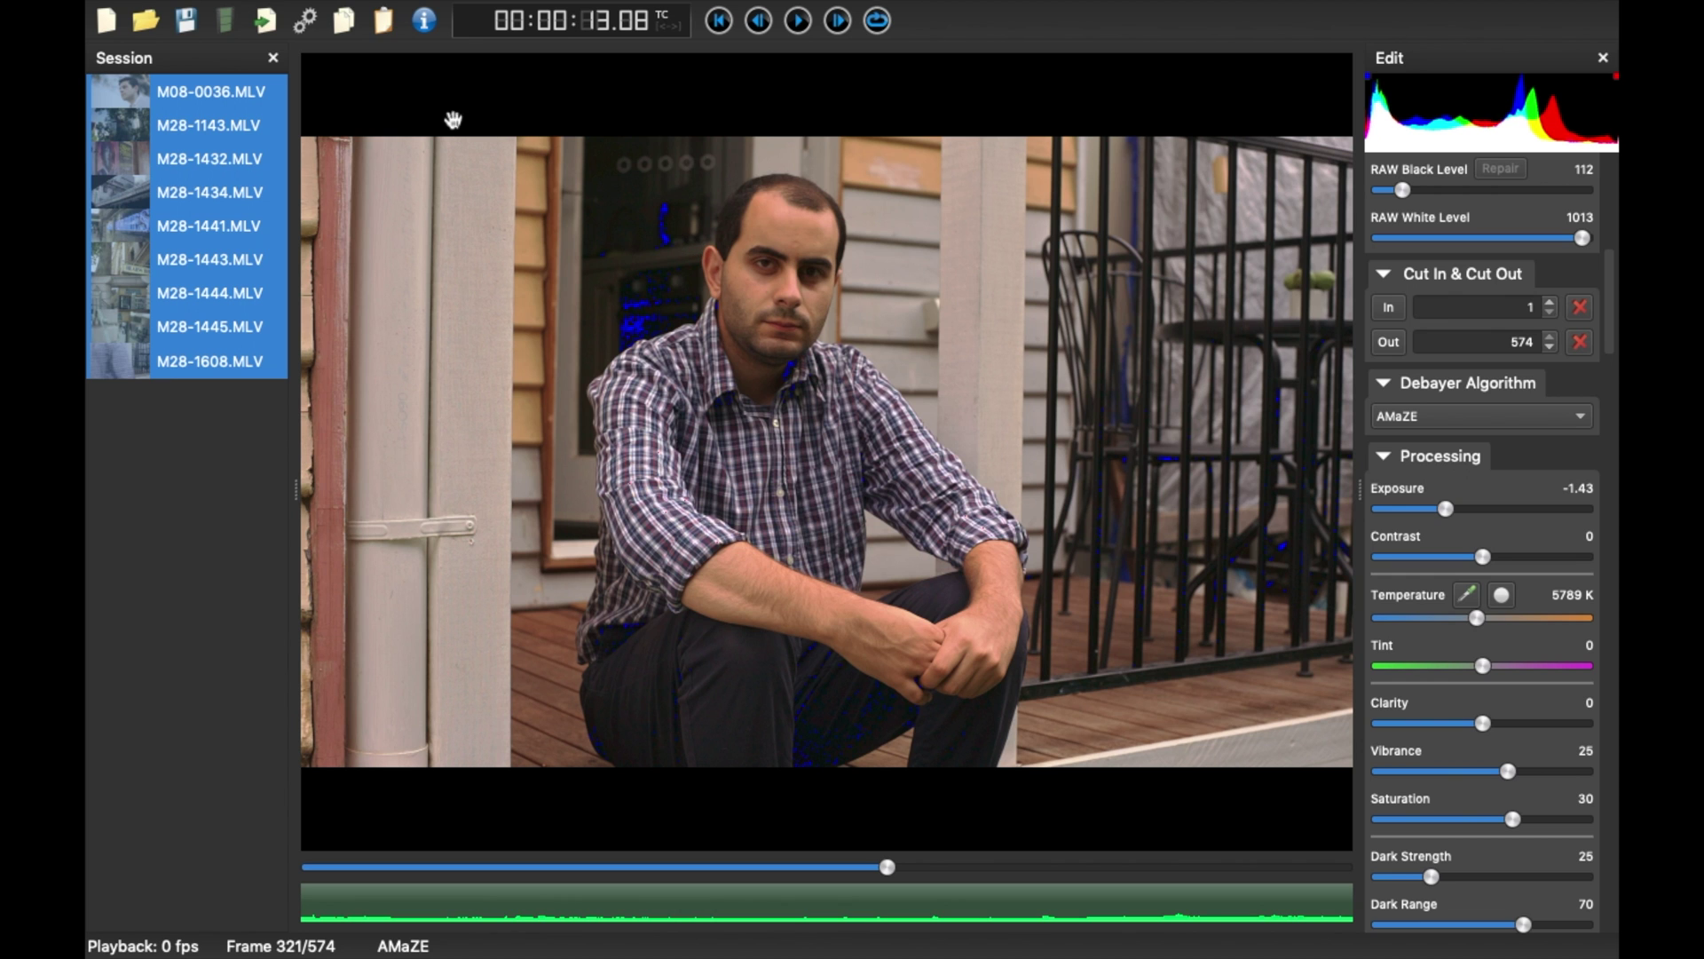
# - Export the selected clips to the Desktop and abort the export during clip M28-1434.MLV
pyautogui.click(264, 19)
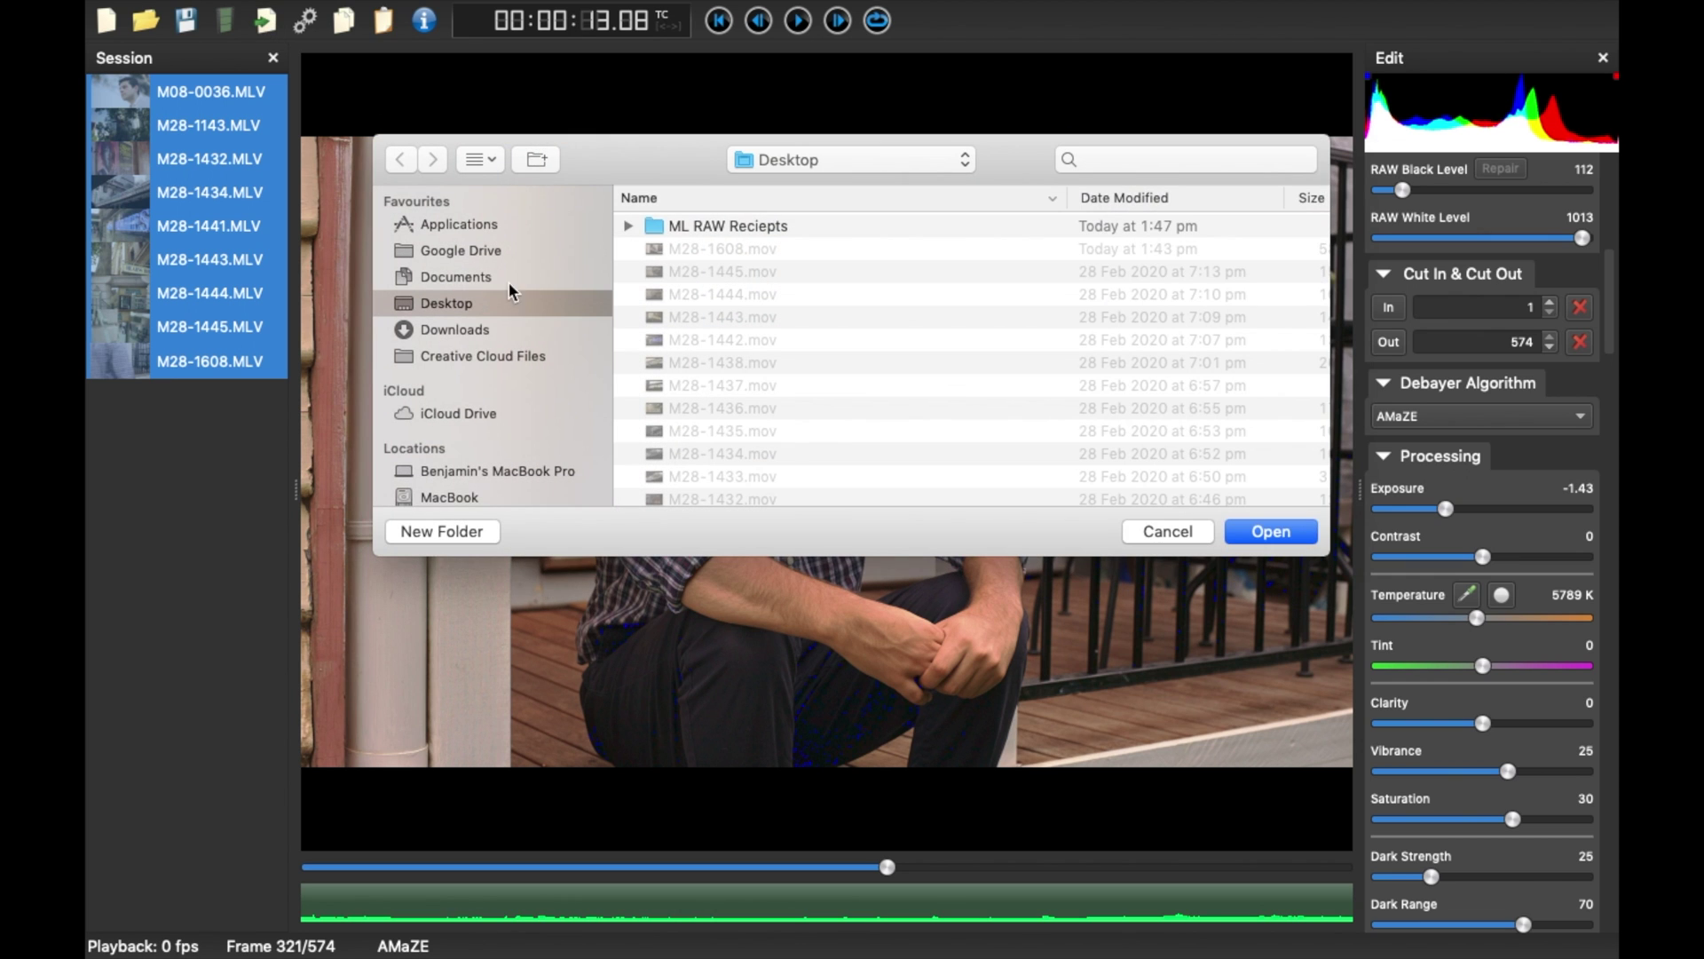
pyautogui.click(1281, 531)
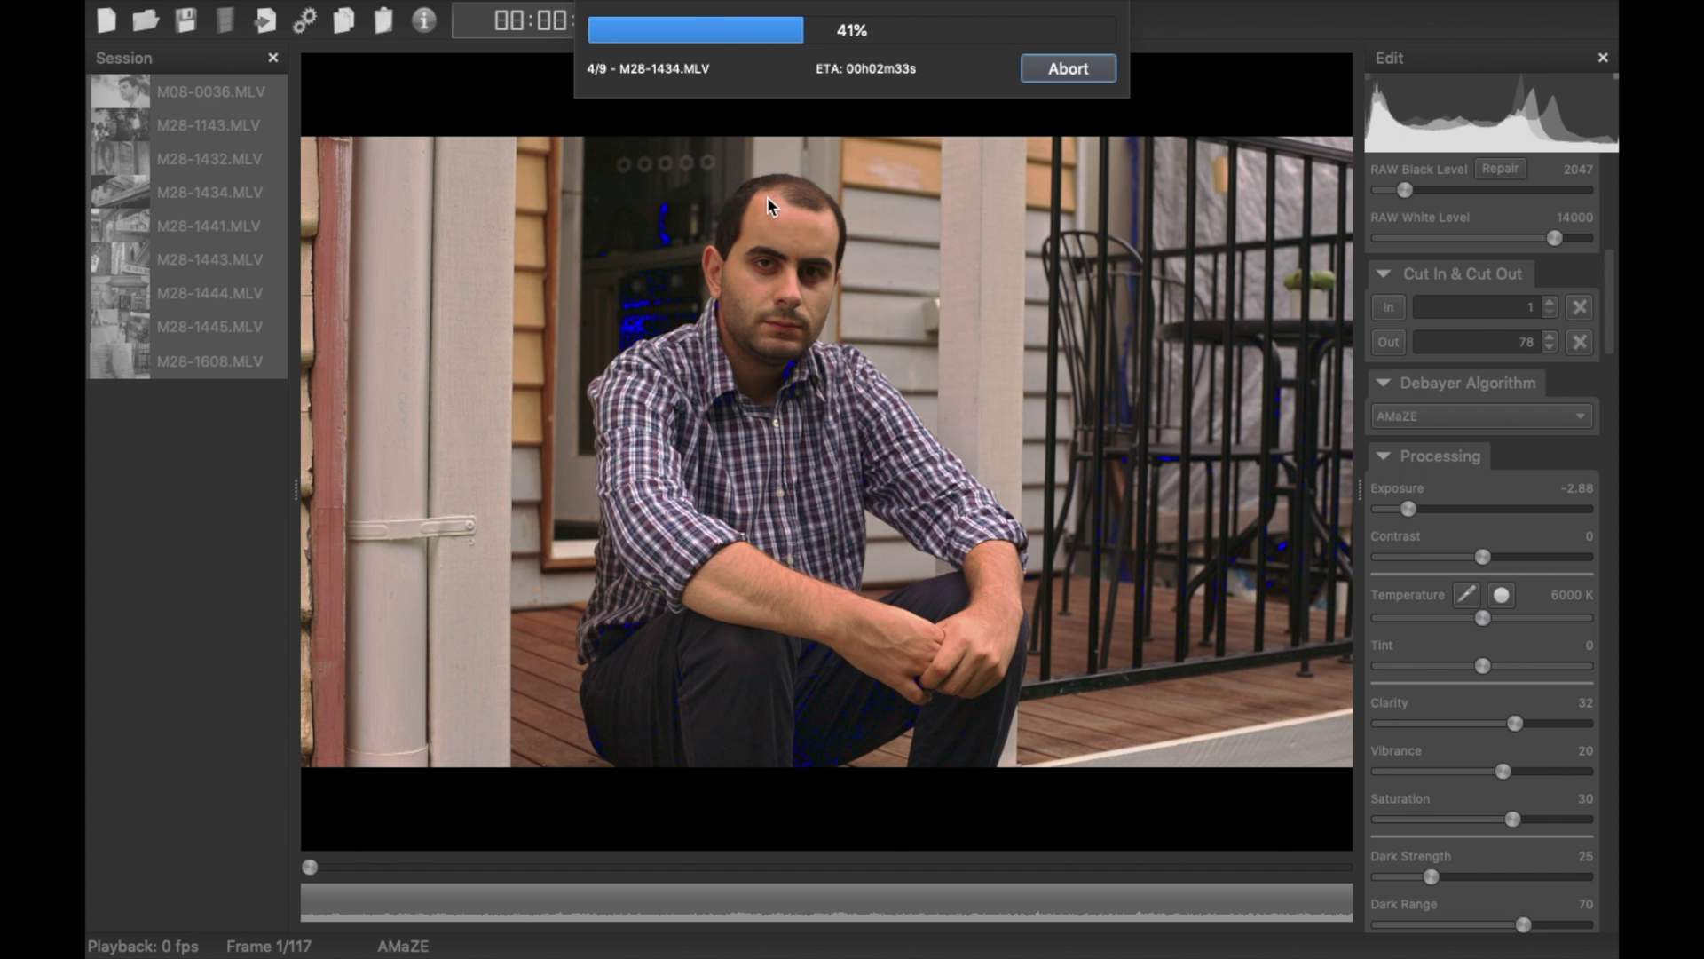
pyautogui.press('Escape')
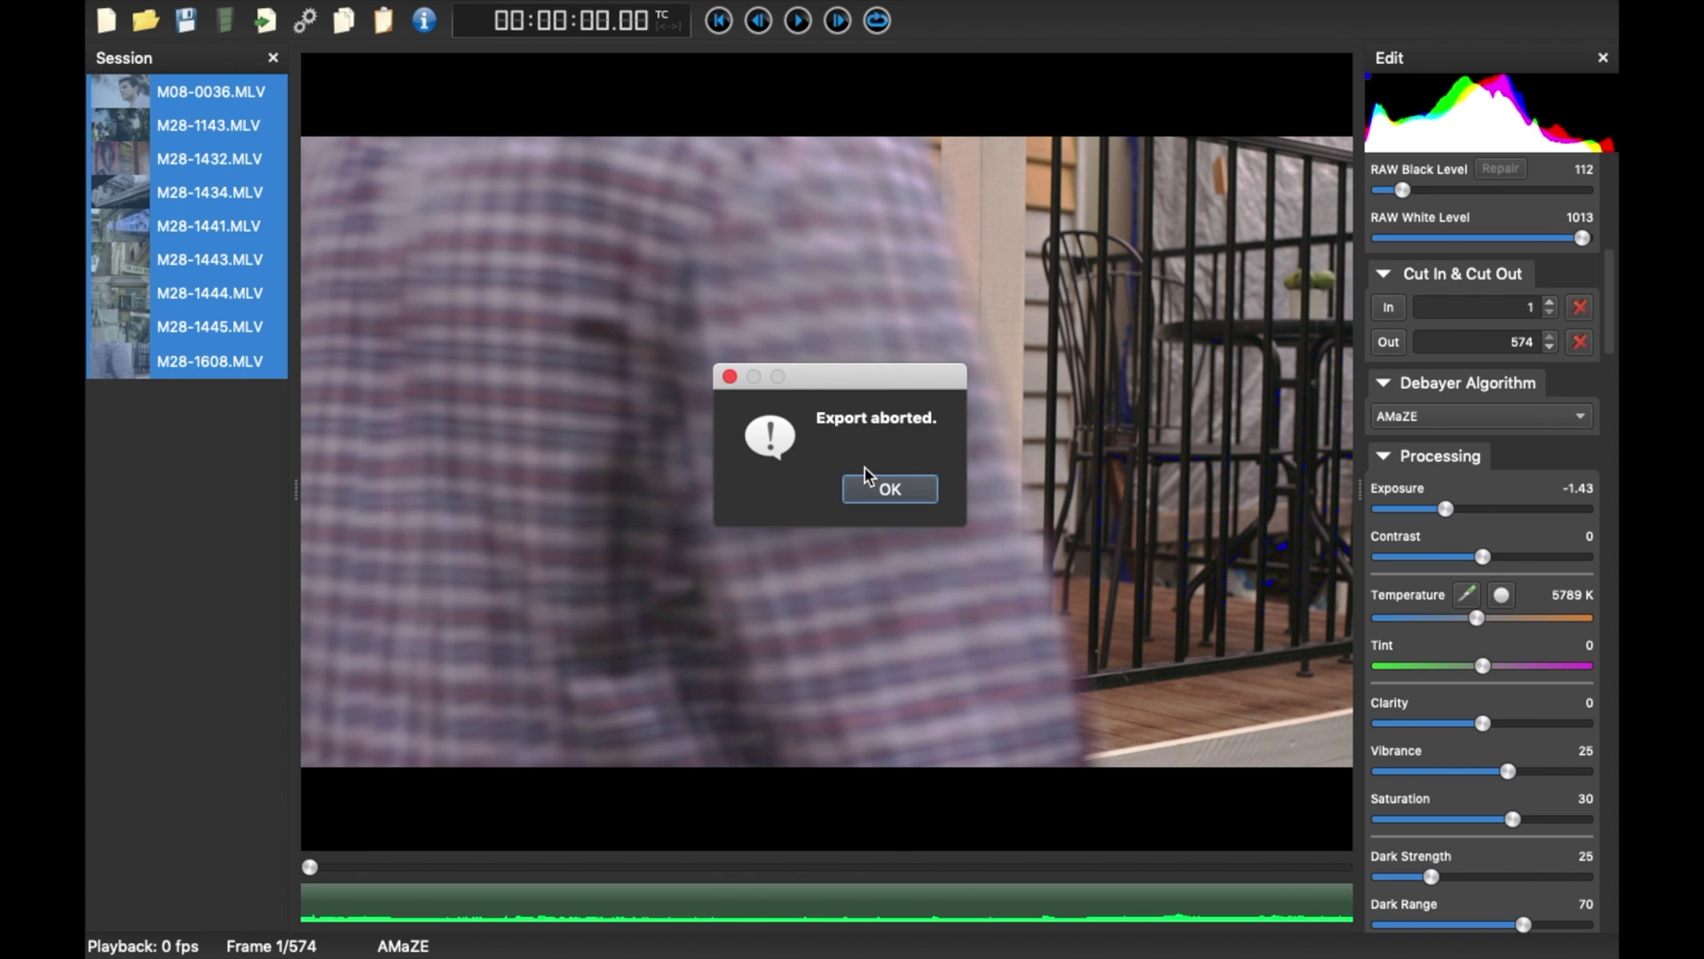
pyautogui.click(870, 484)
# - Switch to the desktop in Finder, move the Sample window out of the way and check the exported CinemaDNG folders
pyautogui.hotkey('ctrl', 'Left')
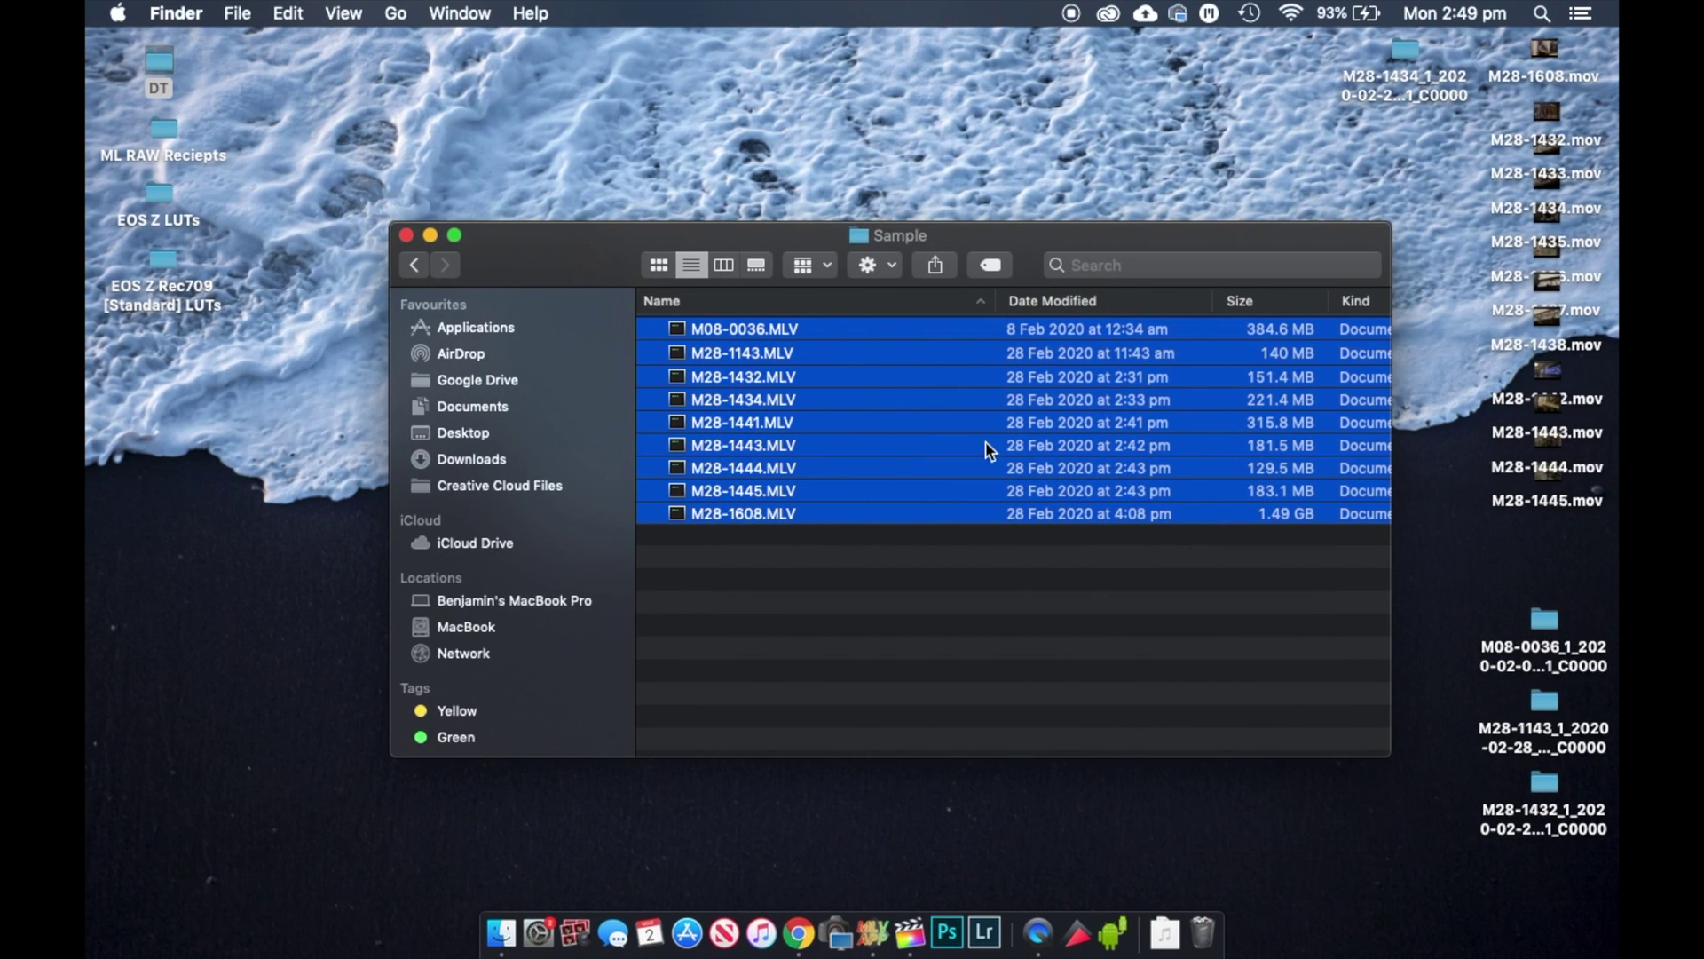
pyautogui.moveTo(1028, 258); pyautogui.dragTo(917, 479)
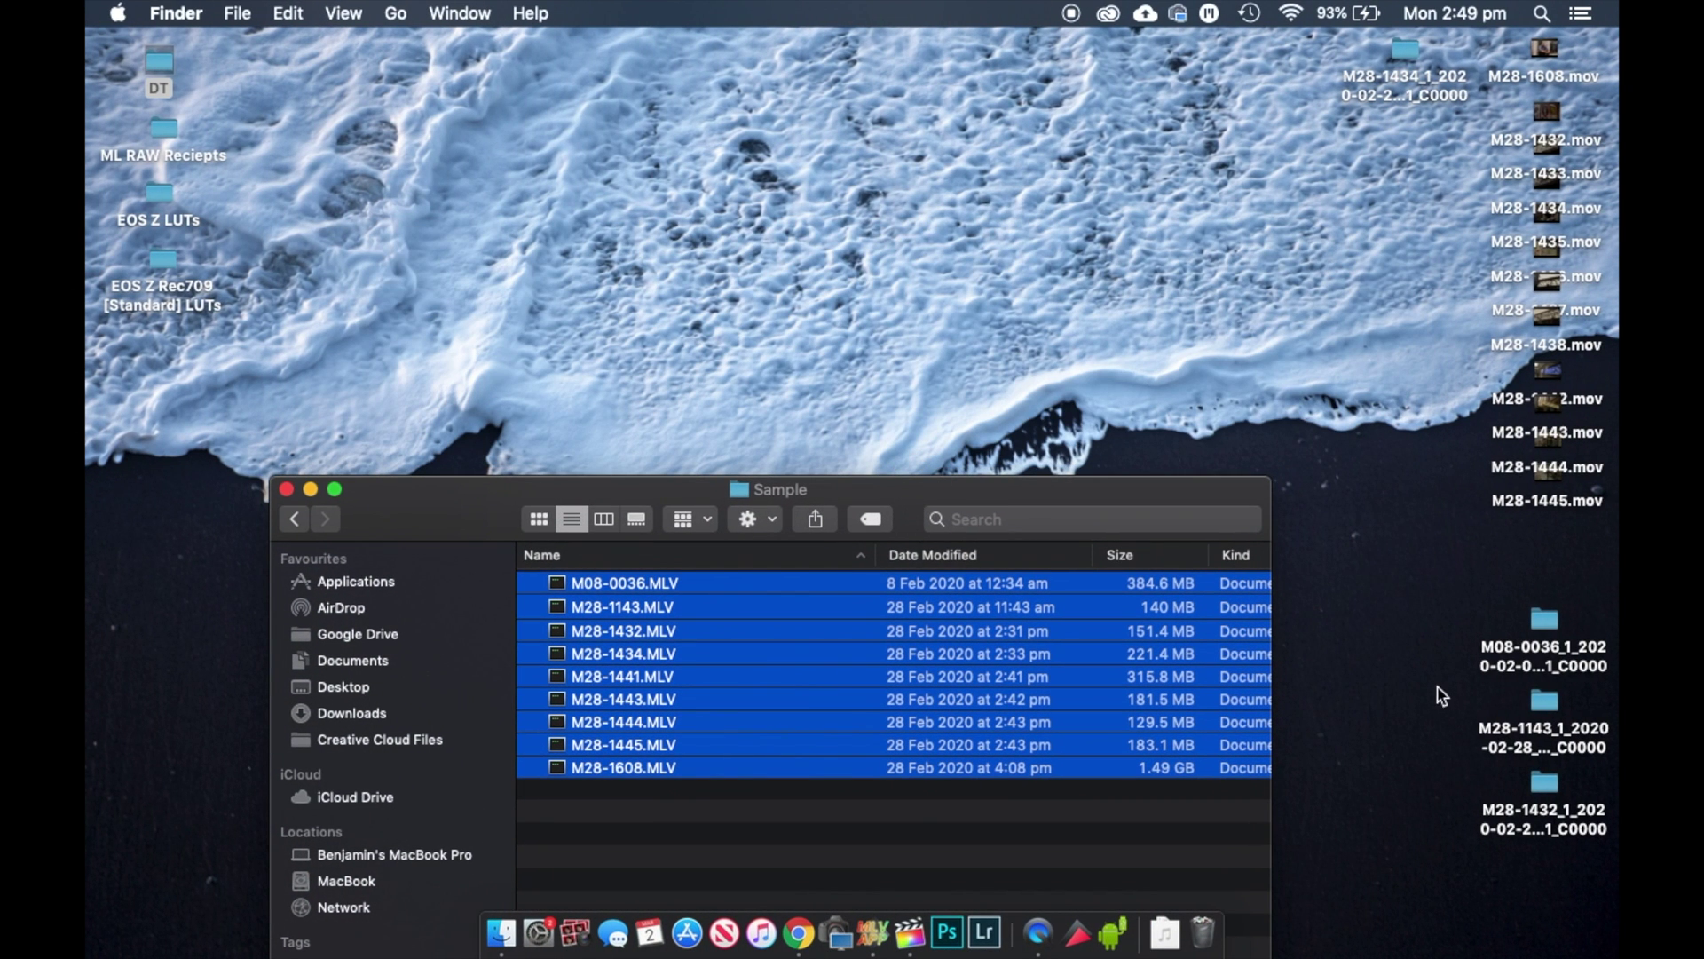
pyautogui.moveTo(1452, 619); pyautogui.dragTo(1591, 815)
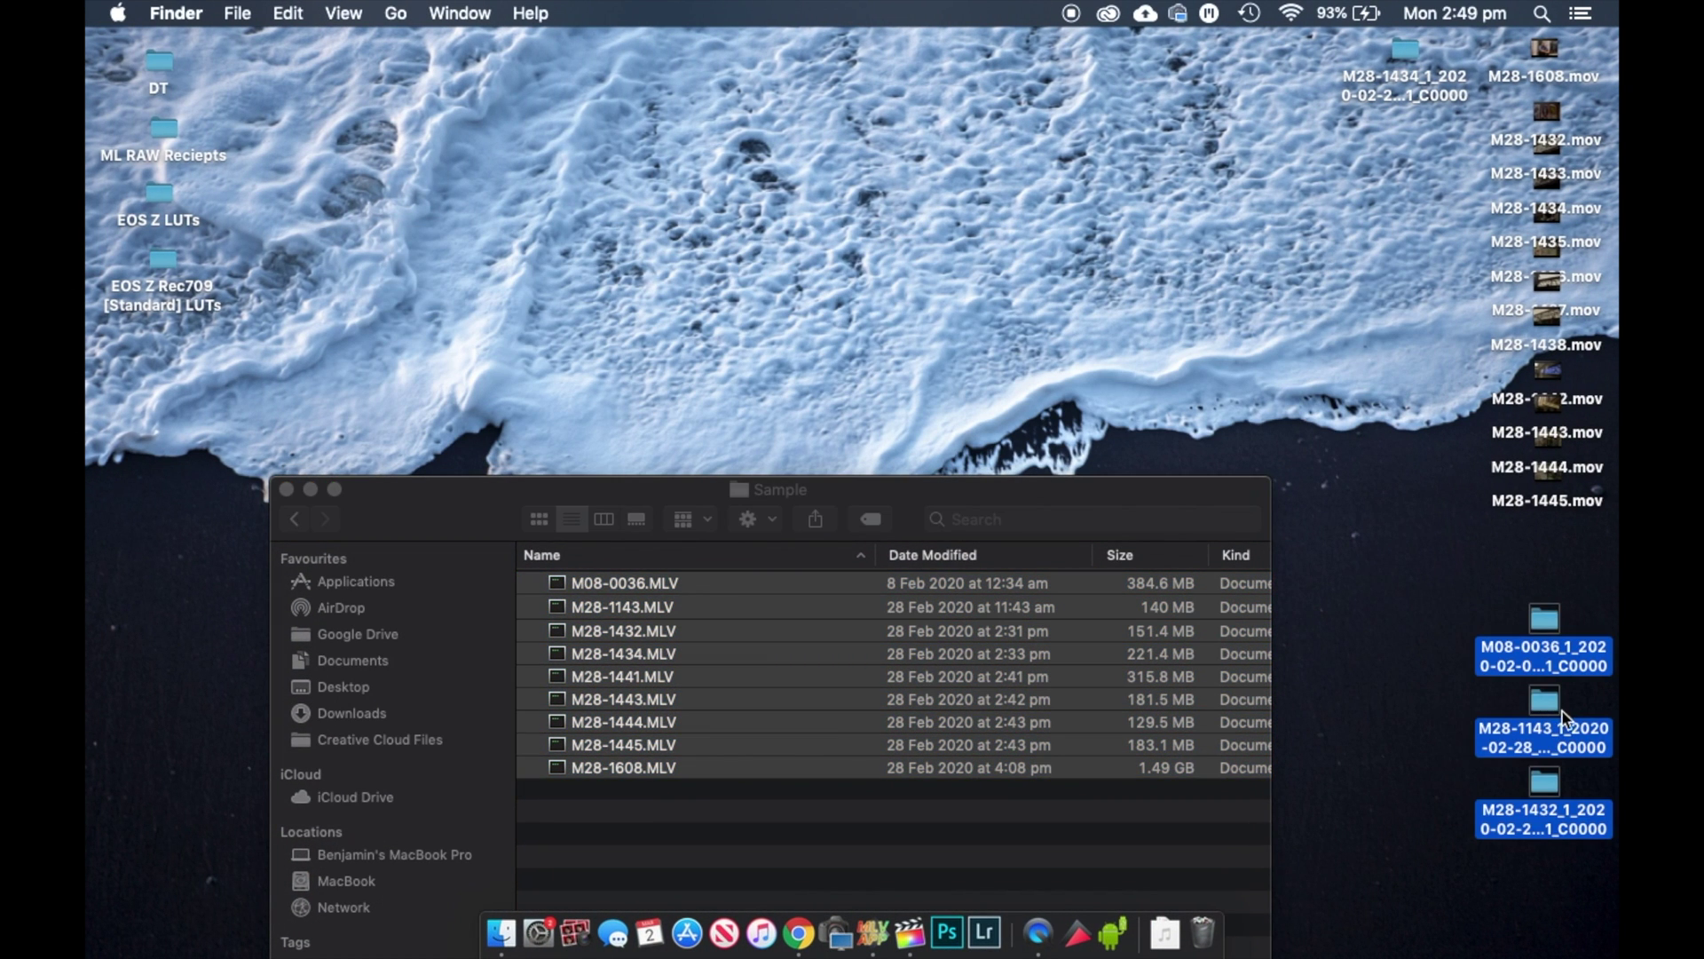
pyautogui.click(1553, 551)
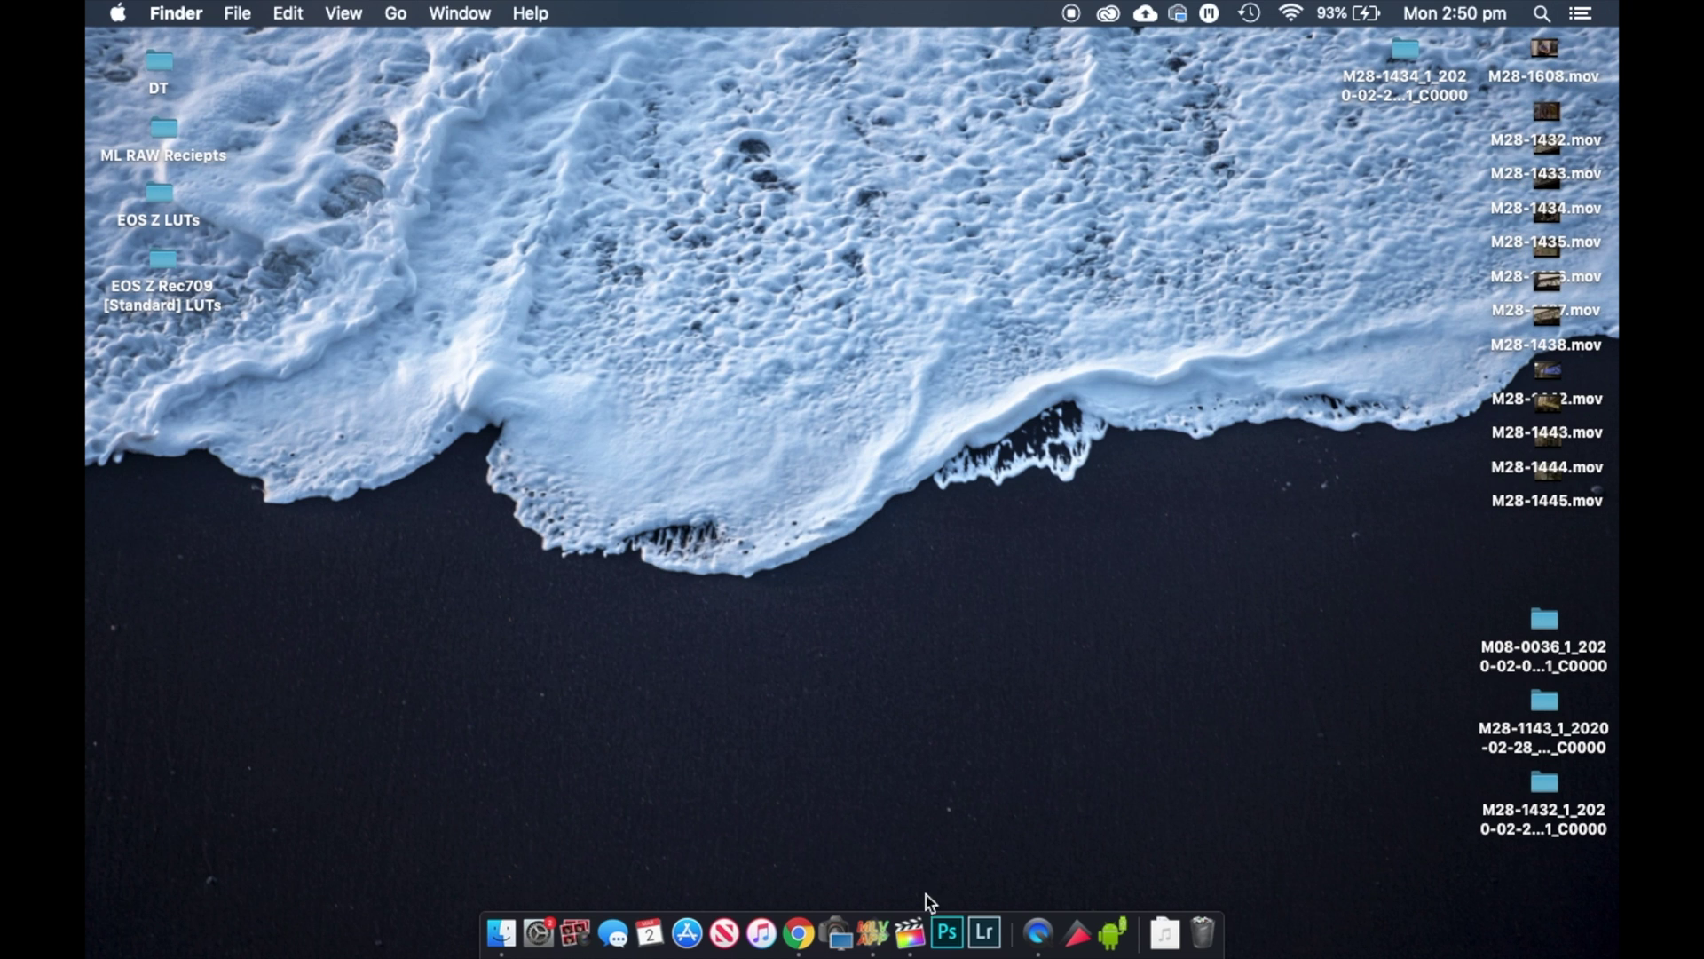
# - Open Final Cut Pro and place the twelve exported .mov clips from the desktop on the project timeline
pyautogui.click(910, 933)
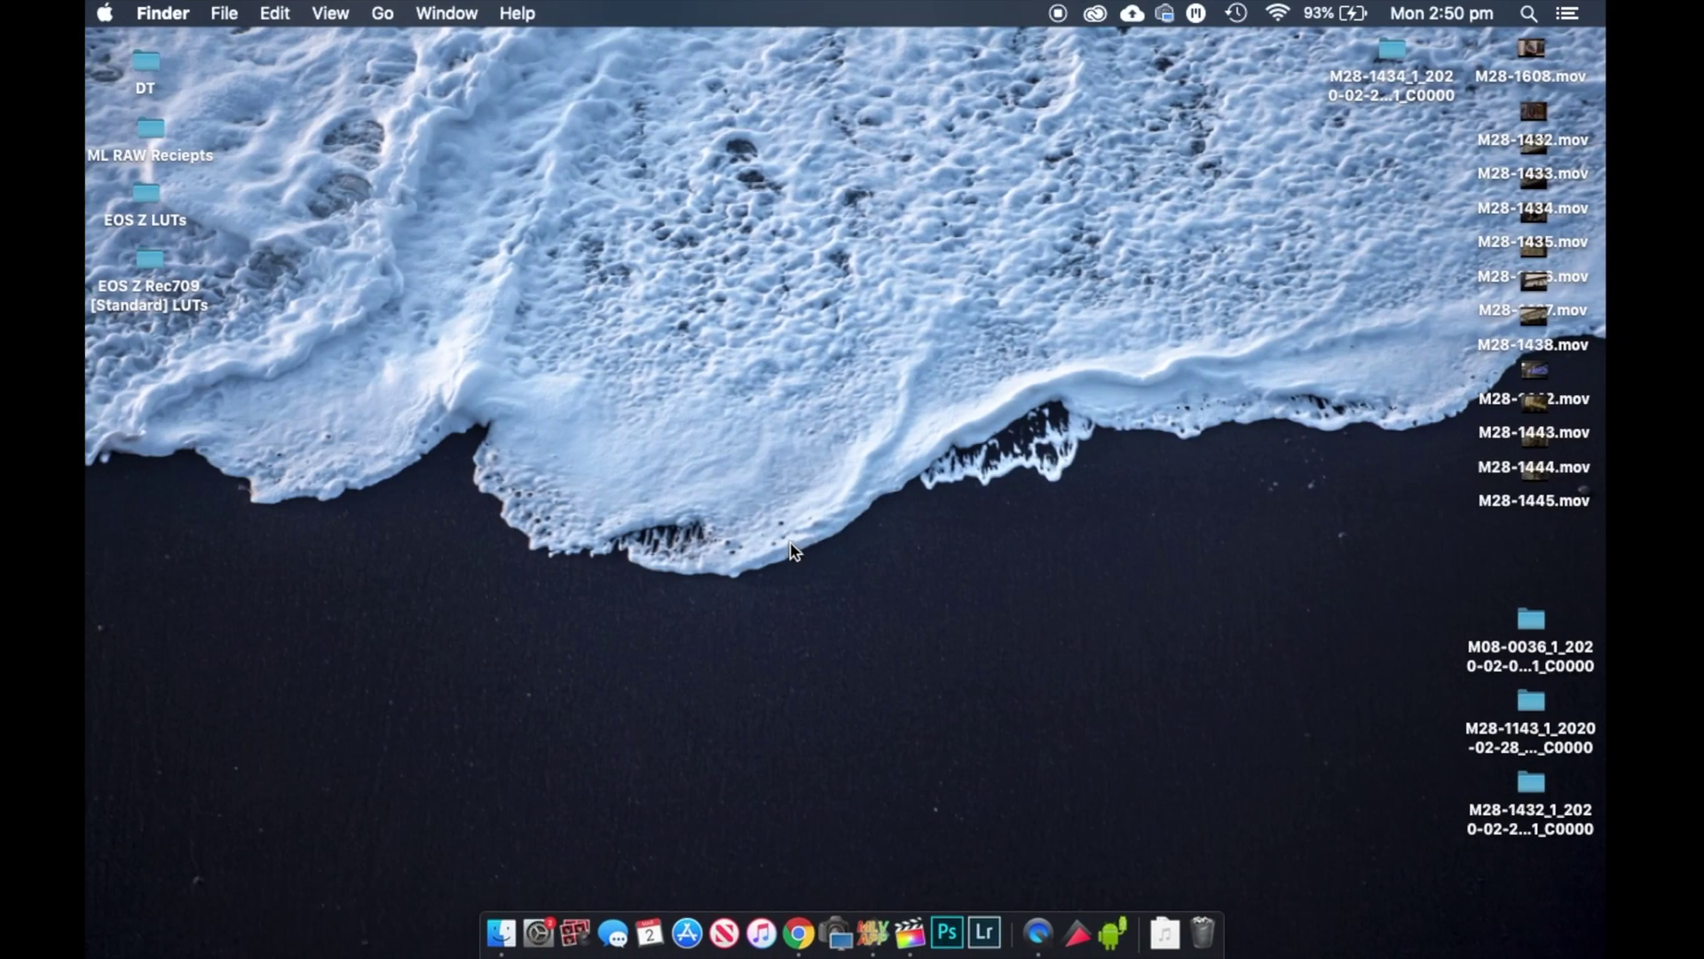
pyautogui.moveTo(1469, 566); pyautogui.dragTo(1558, 62)
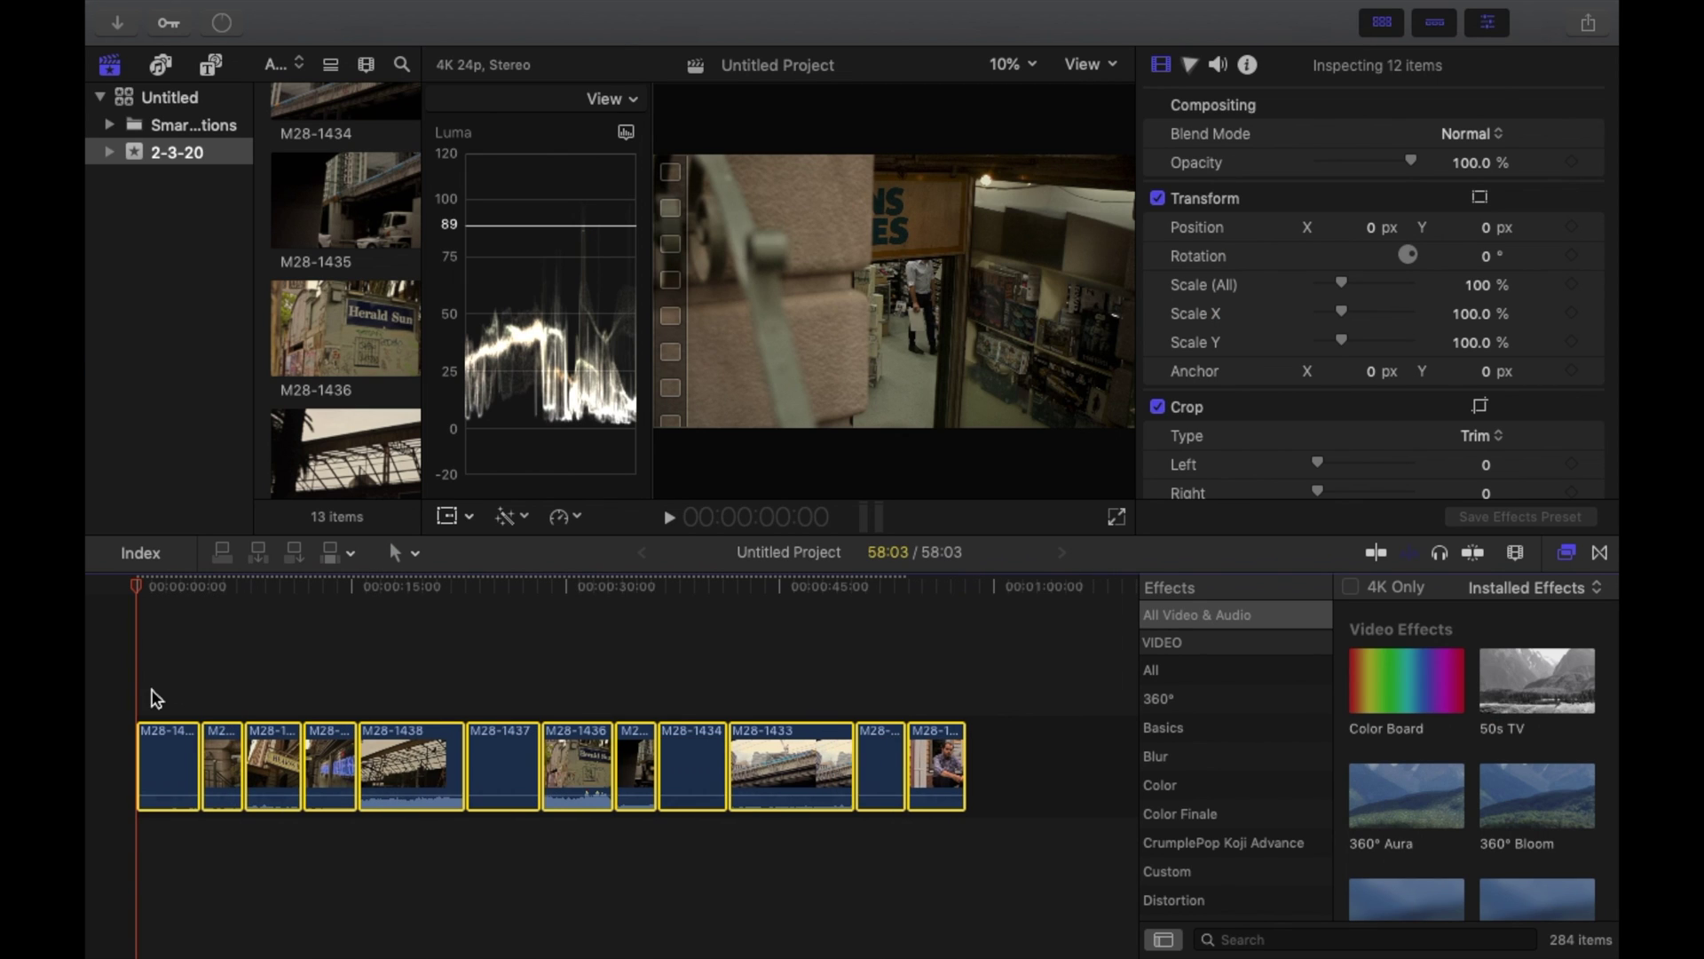
# - Play the timeline from the start and sample the clips from M28-1445 through M28-1433
pyautogui.click(116, 694)
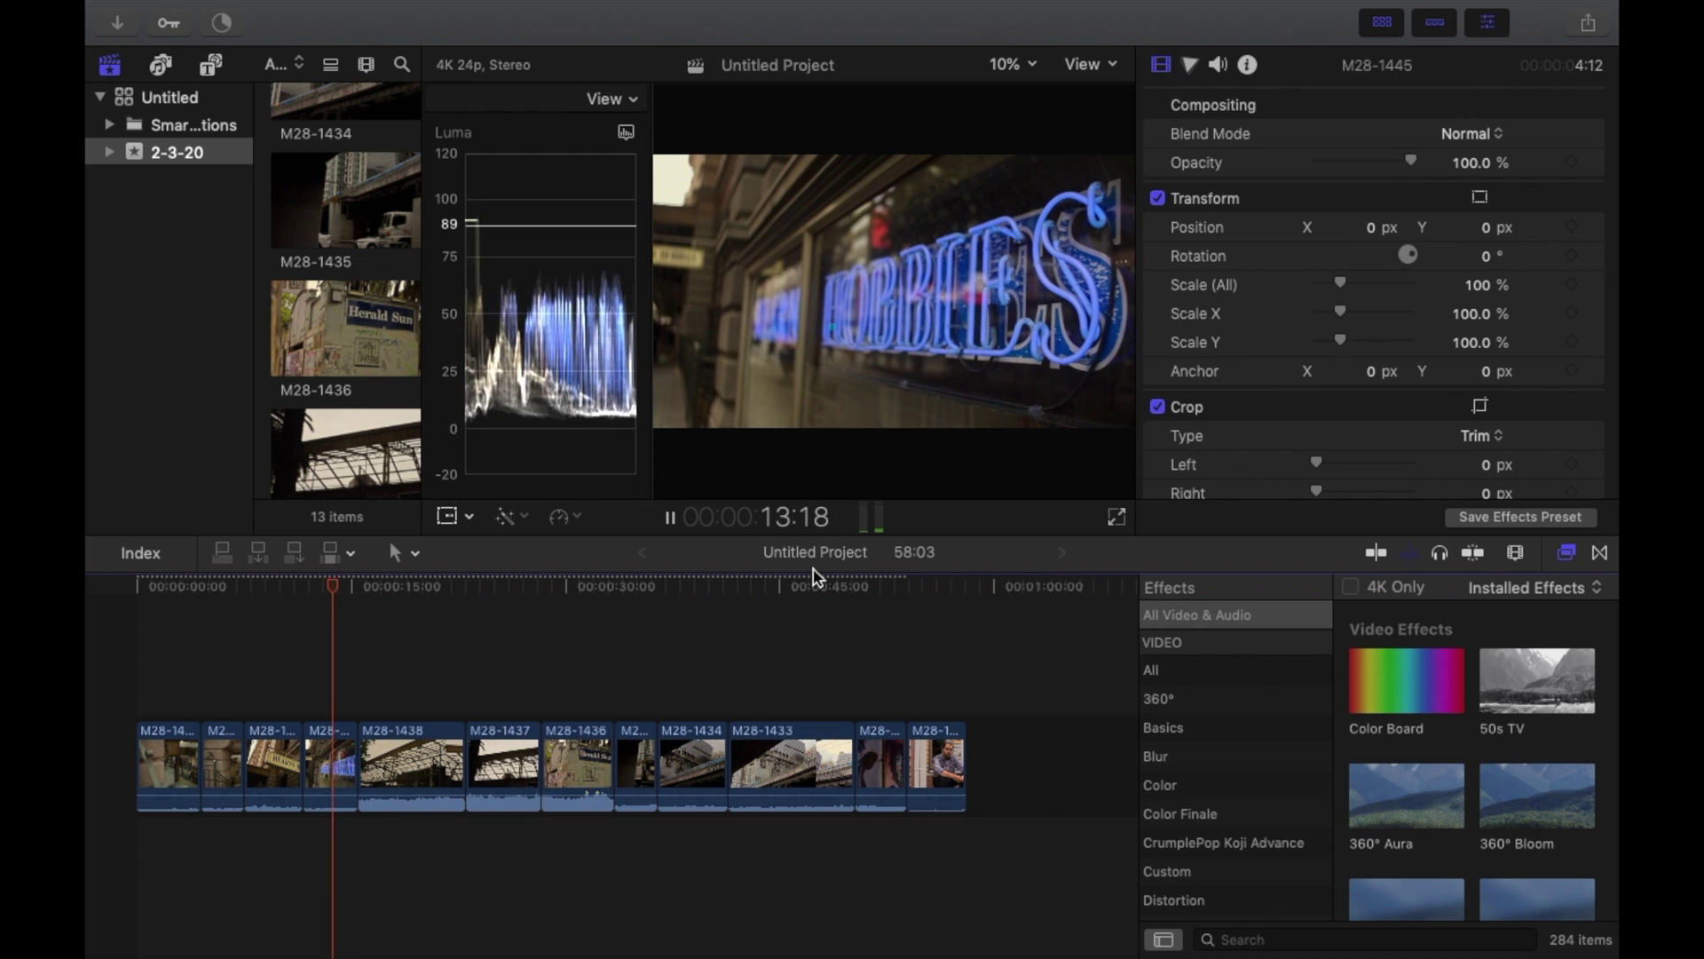
pyautogui.click(394, 665)
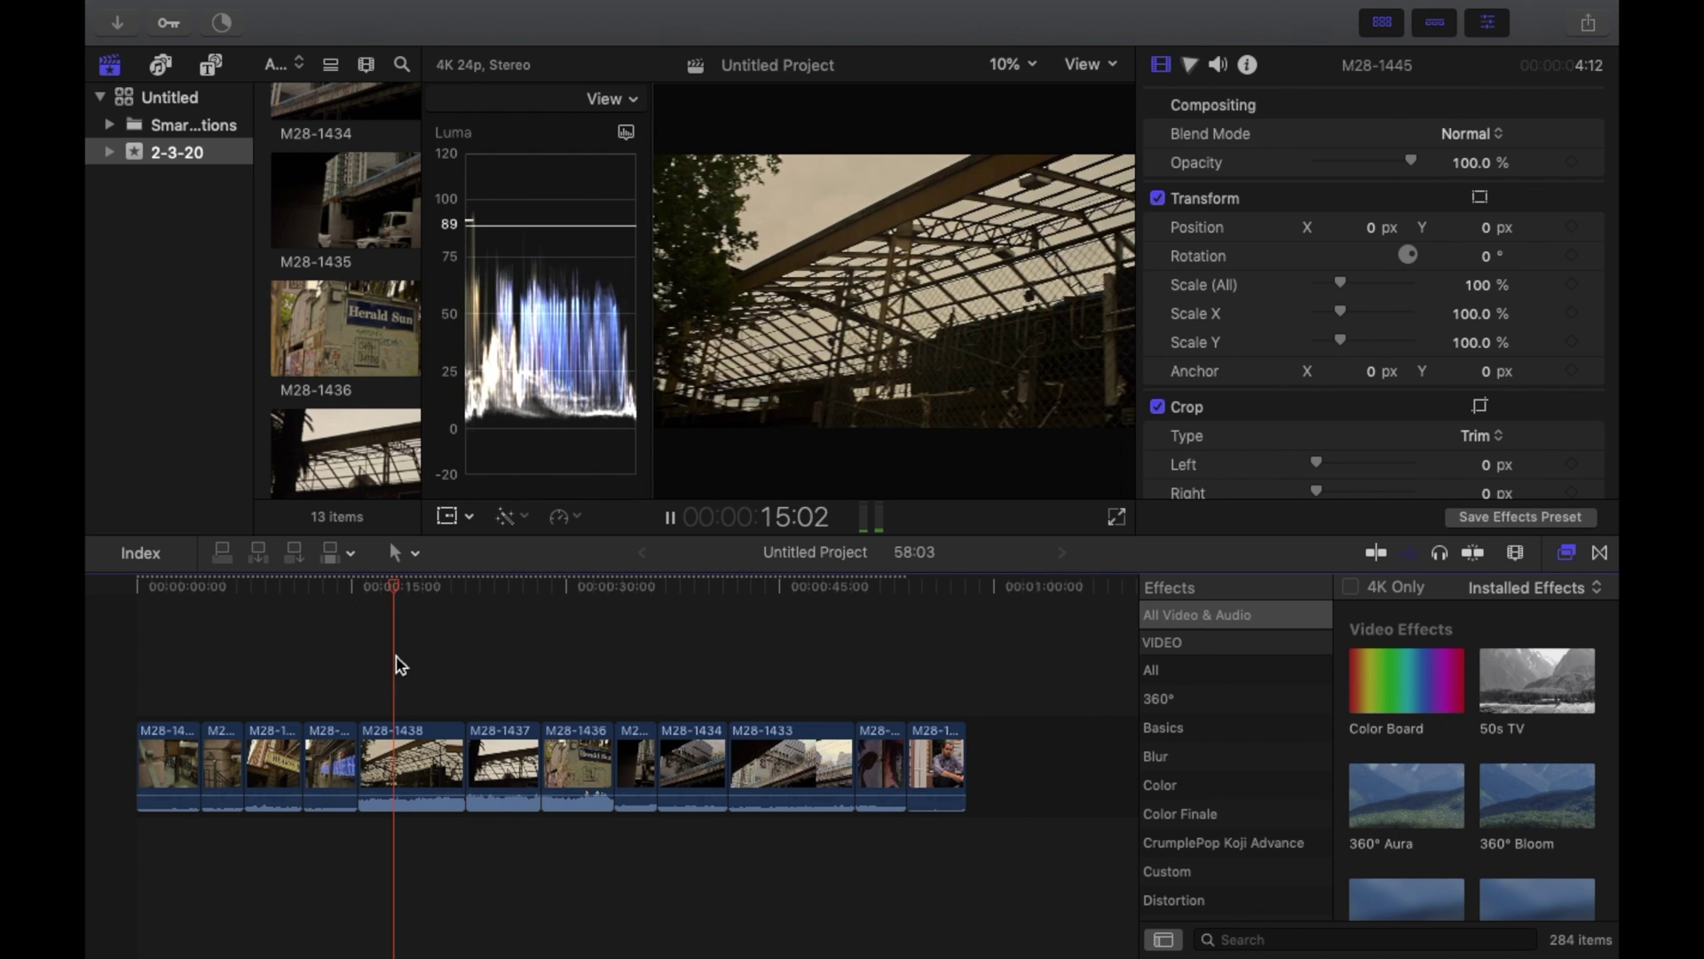
pyautogui.click(492, 666)
pyautogui.click(575, 677)
pyautogui.click(629, 680)
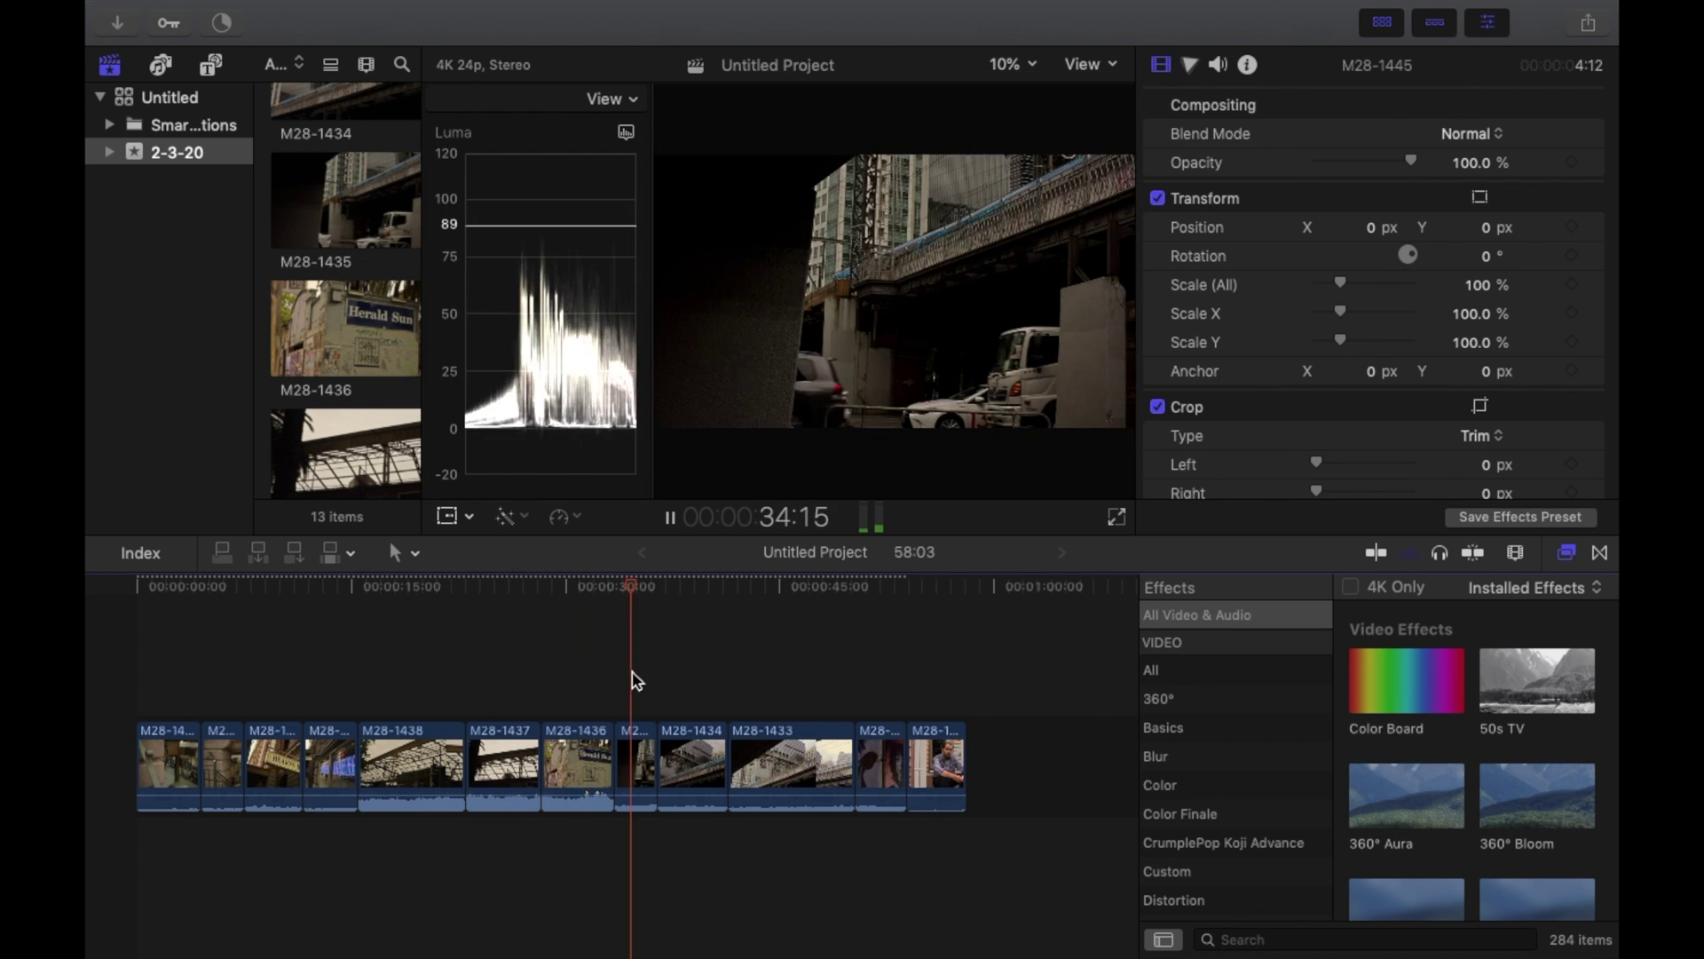
pyautogui.click(671, 680)
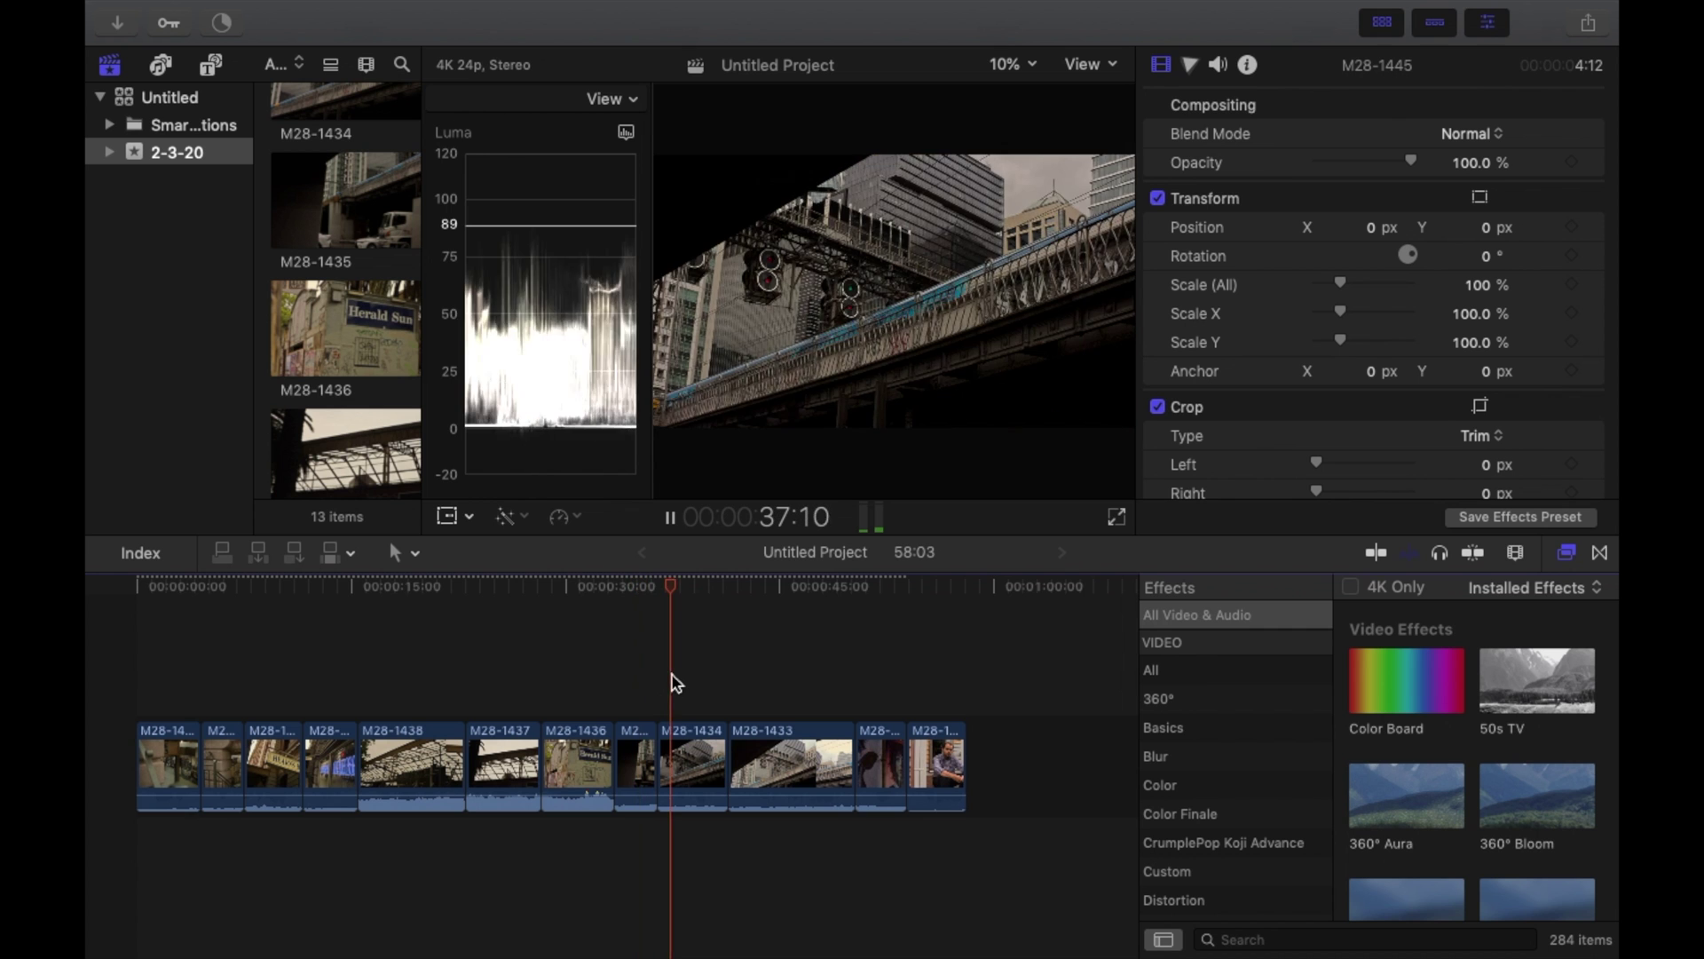
pyautogui.click(781, 689)
# - View the train-bridge footage in clip M28-1433 full screen, exit, and move the playhead to the last clip, M28-1608
pyautogui.press('shift+super+f')
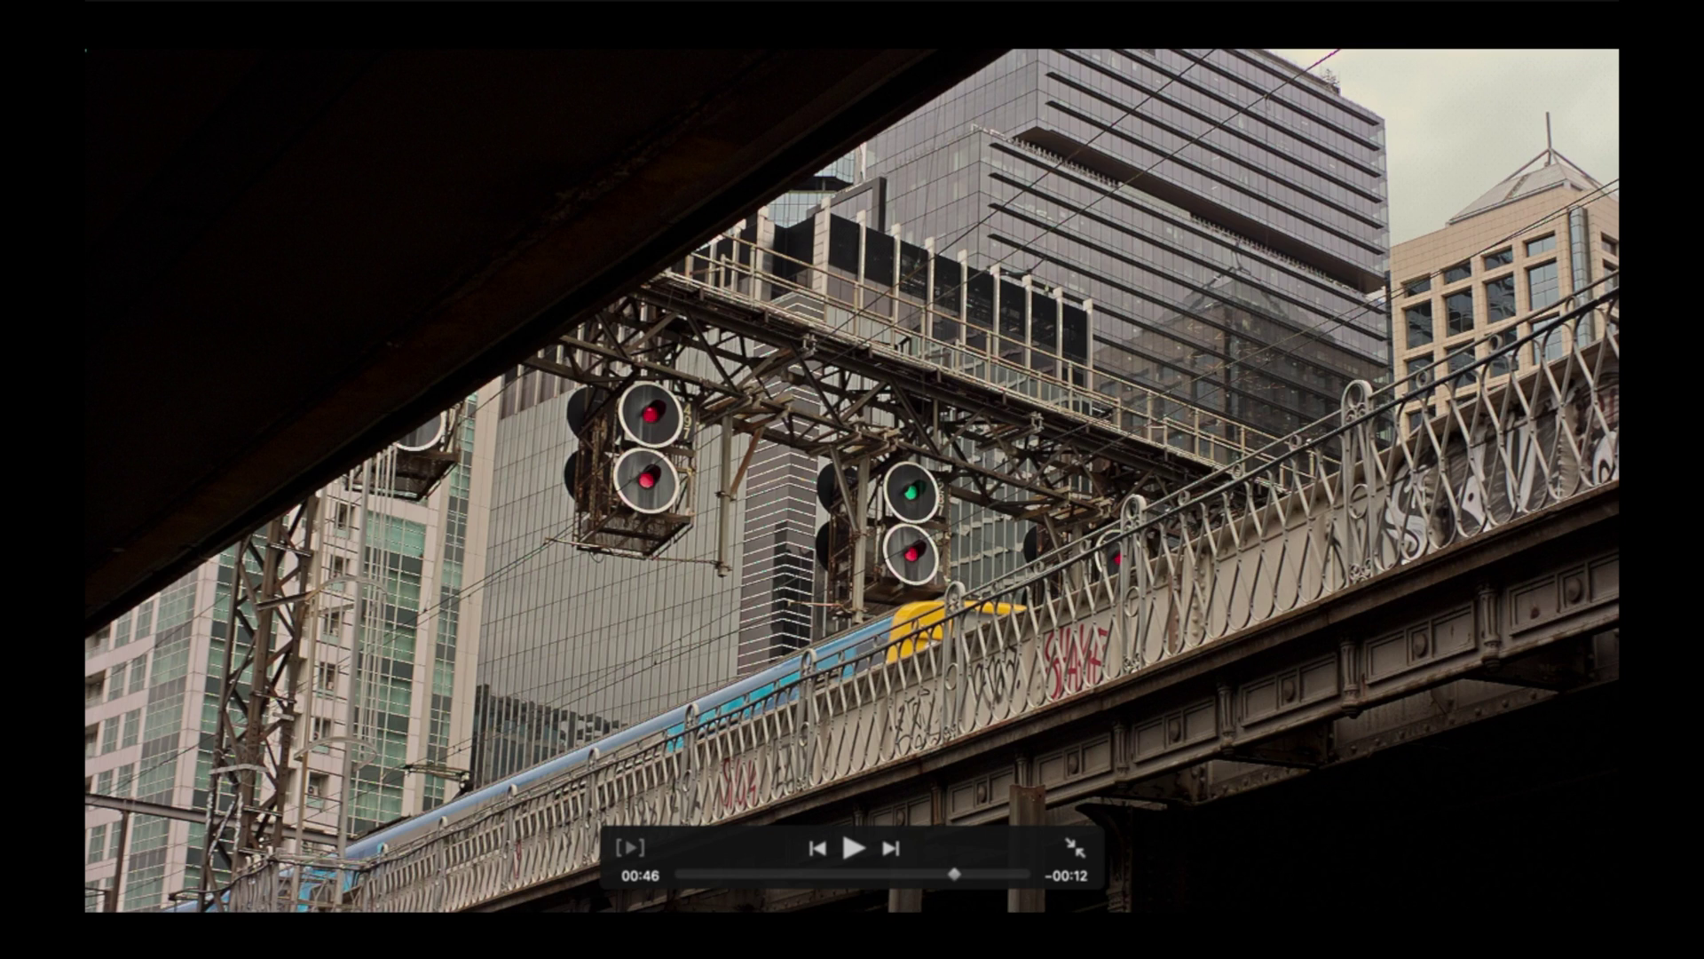
pyautogui.press('Escape')
pyautogui.click(946, 614)
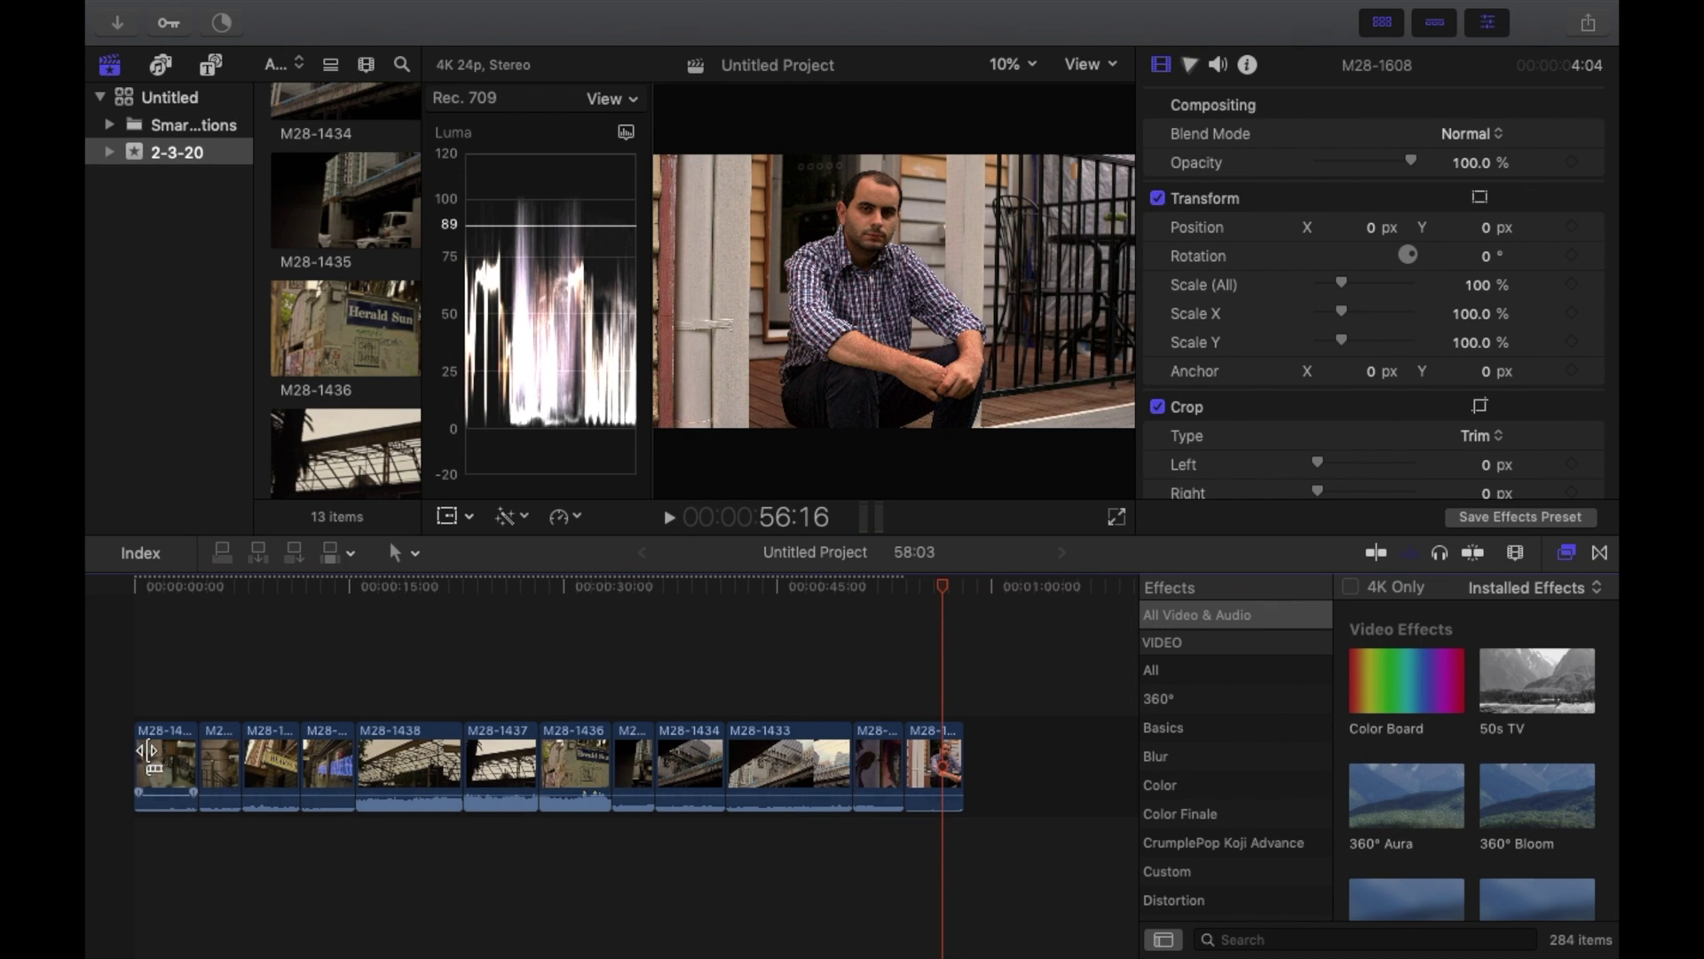
# - Trim the start of clip M28-1445 and shorten its end by 12 frames, to a duration of 3:10
pyautogui.moveTo(138, 757); pyautogui.dragTo(156, 759)
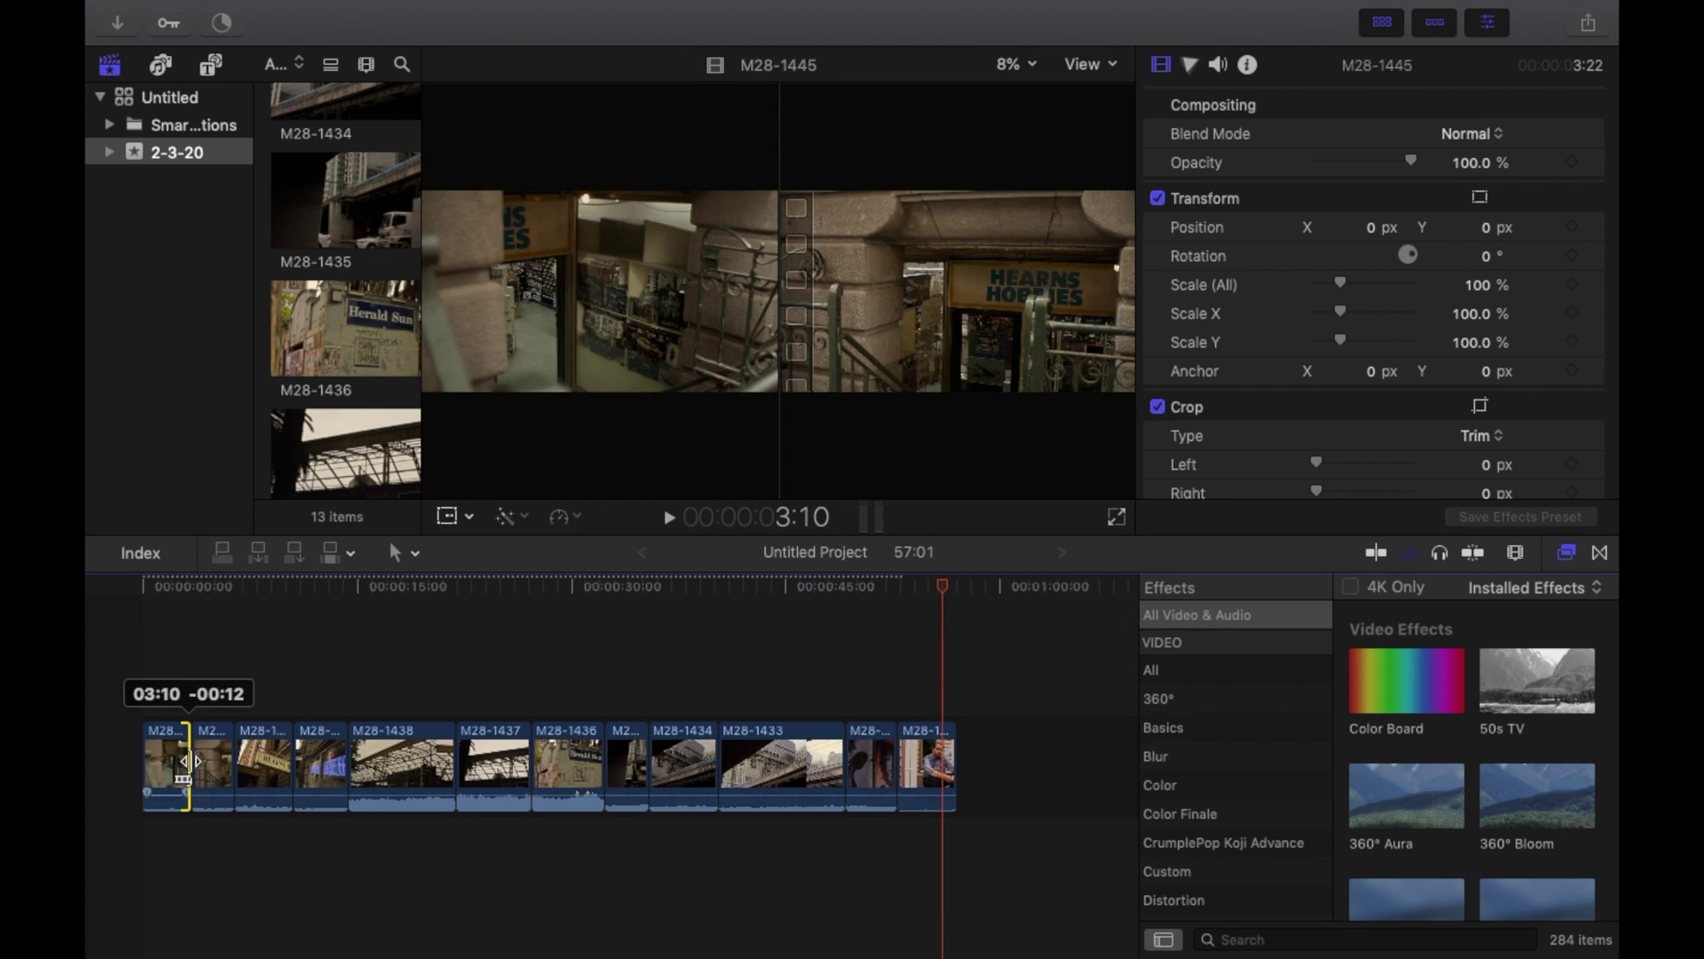
pyautogui.moveTo(186, 760); pyautogui.dragTo(186, 760)
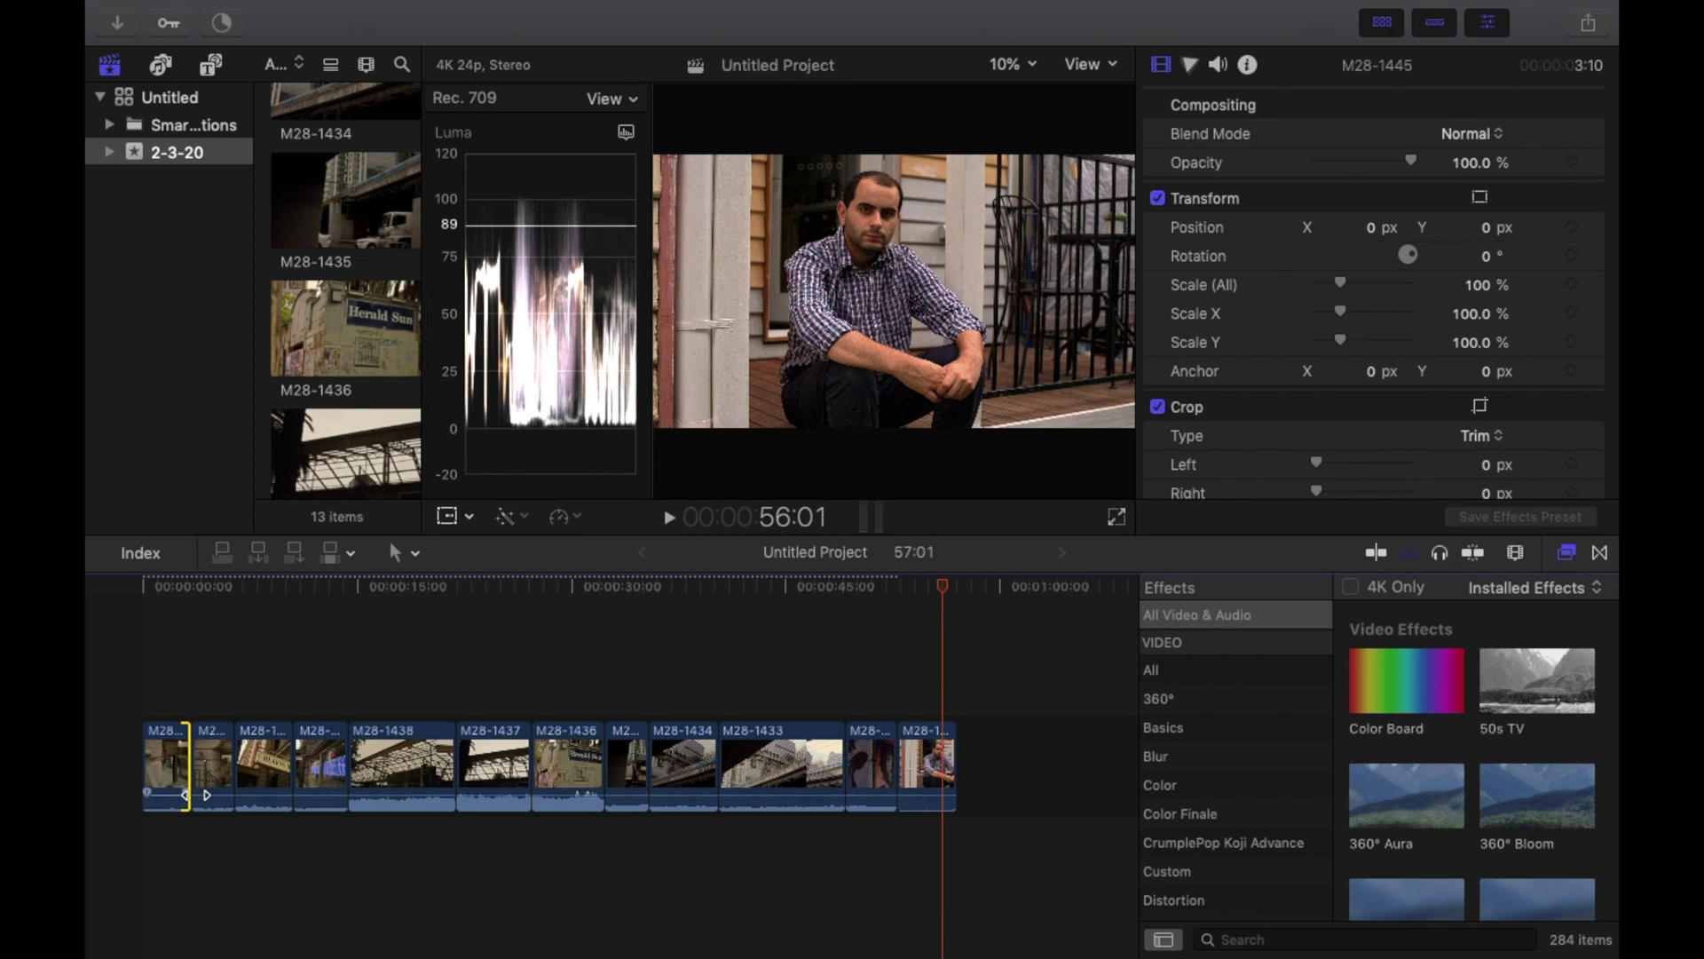
# - Detach the audio from all twelve timeline clips and delete the detached audio
pyautogui.moveTo(169, 826); pyautogui.dragTo(923, 790)
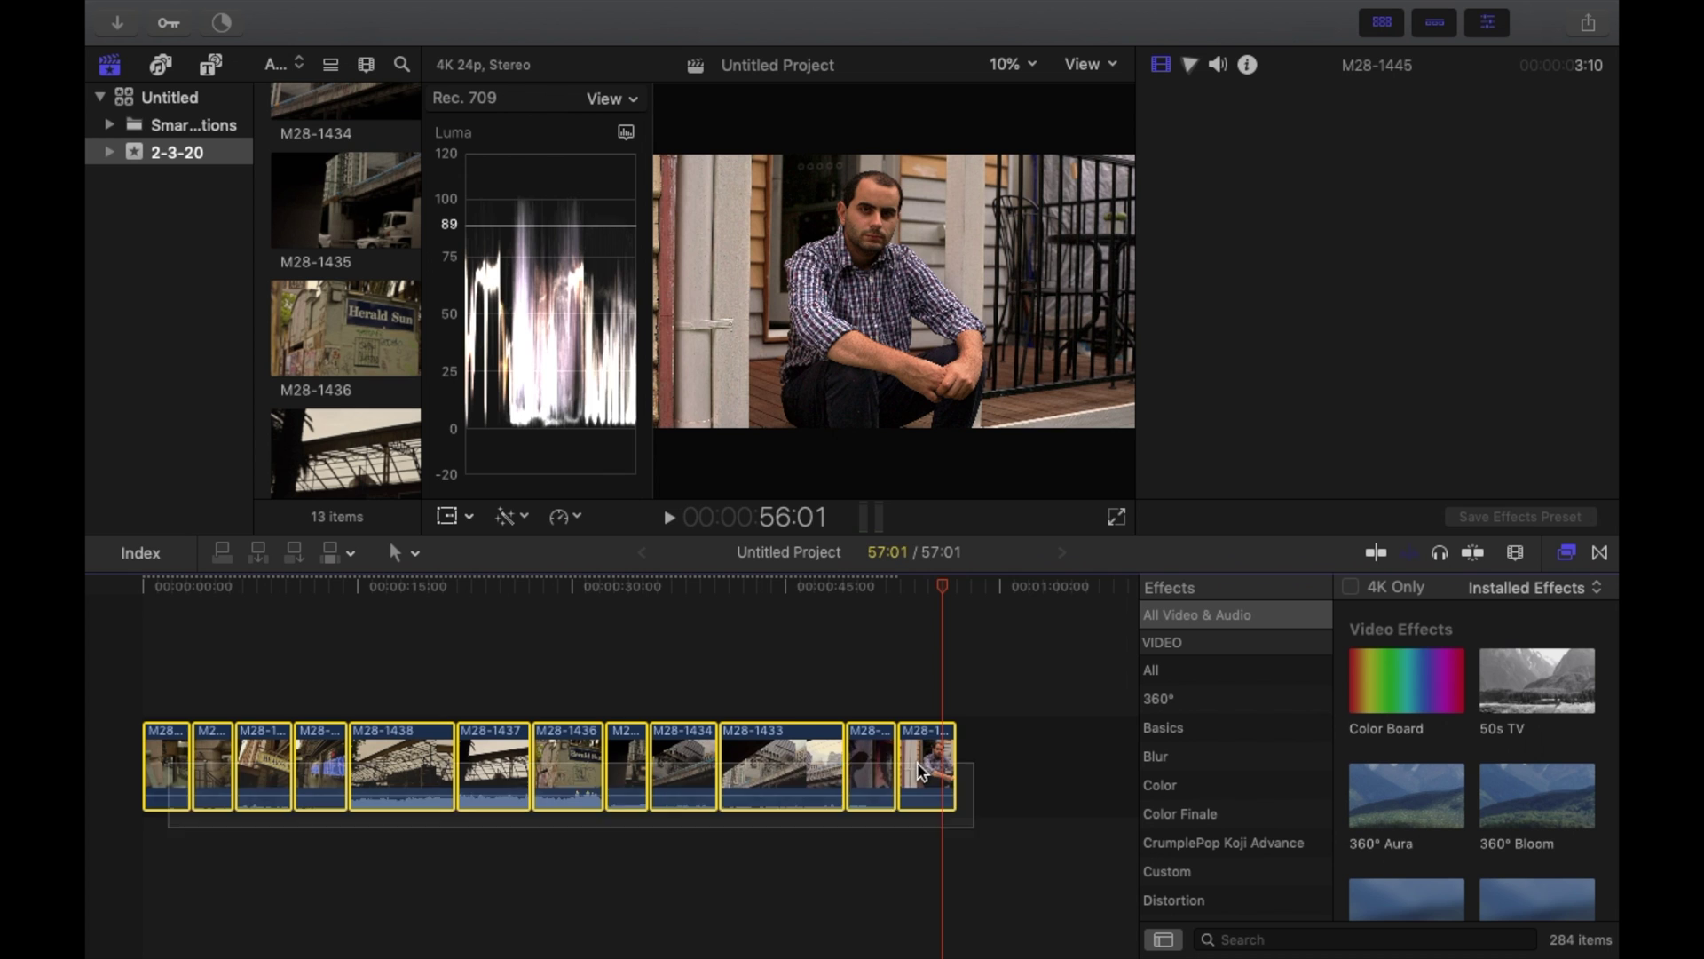
pyautogui.rightClick(791, 770)
pyautogui.click(865, 597)
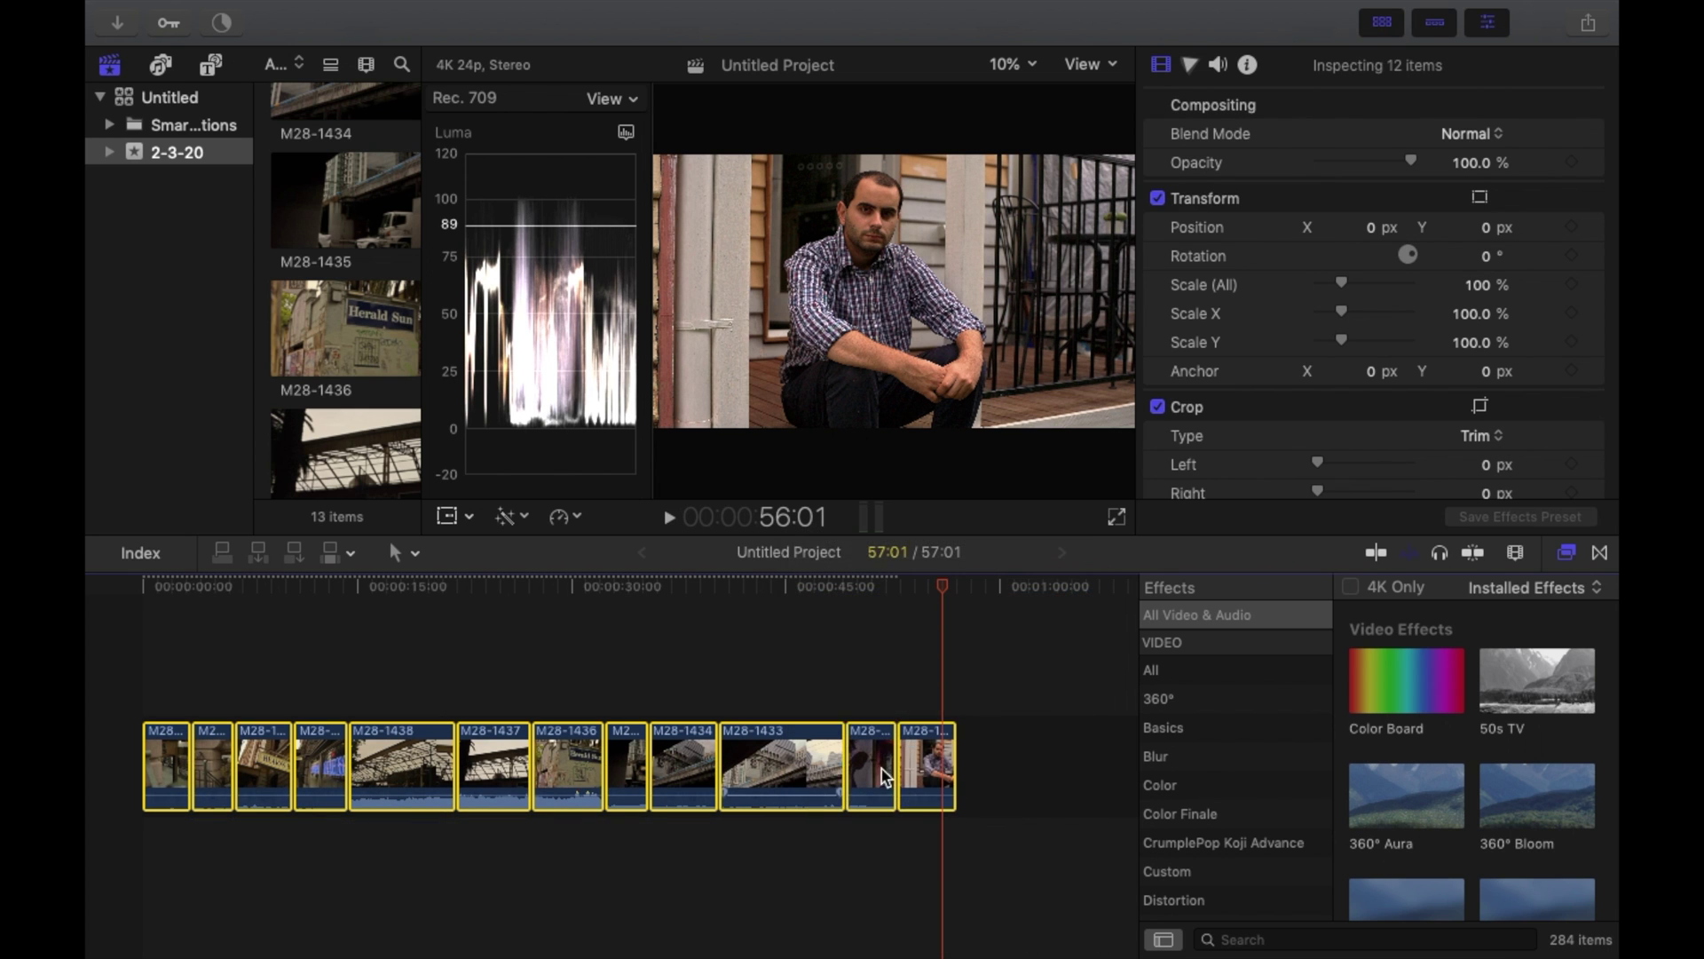
pyautogui.moveTo(989, 884); pyautogui.dragTo(169, 839)
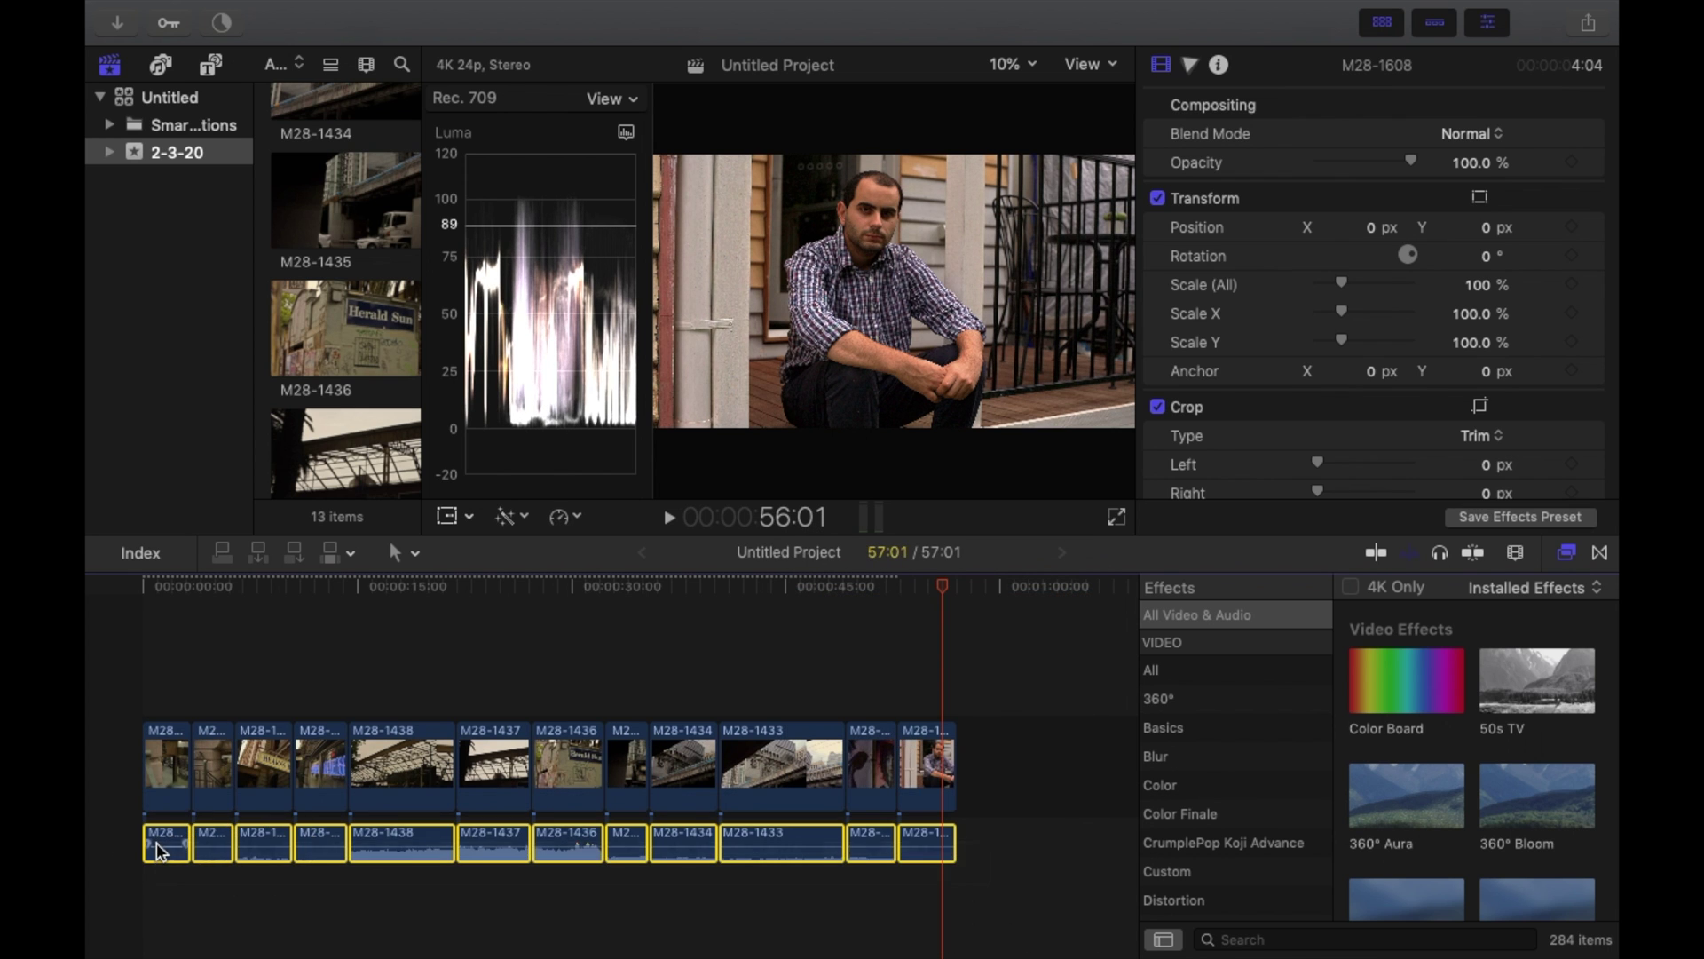
pyautogui.press('Delete')
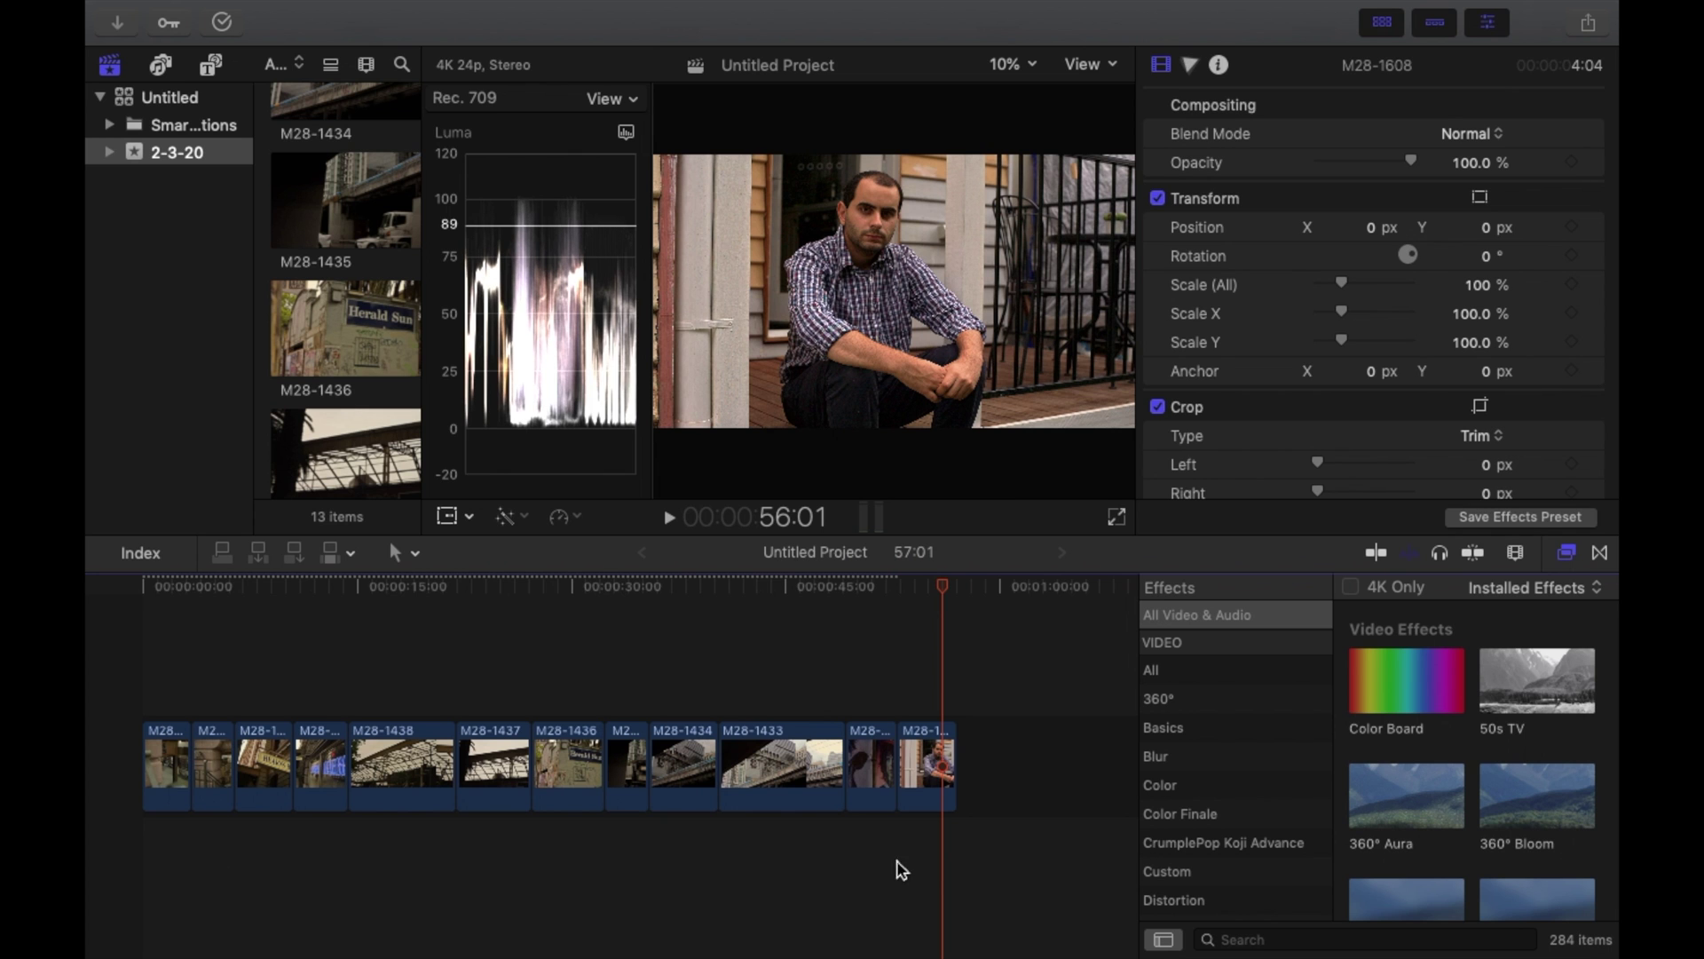
# - Adjust clip M28-1442 with Color Wheels, slightly lowering the midtones and highlights and fine-tuning the shadows brightness
pyautogui.click(400, 648)
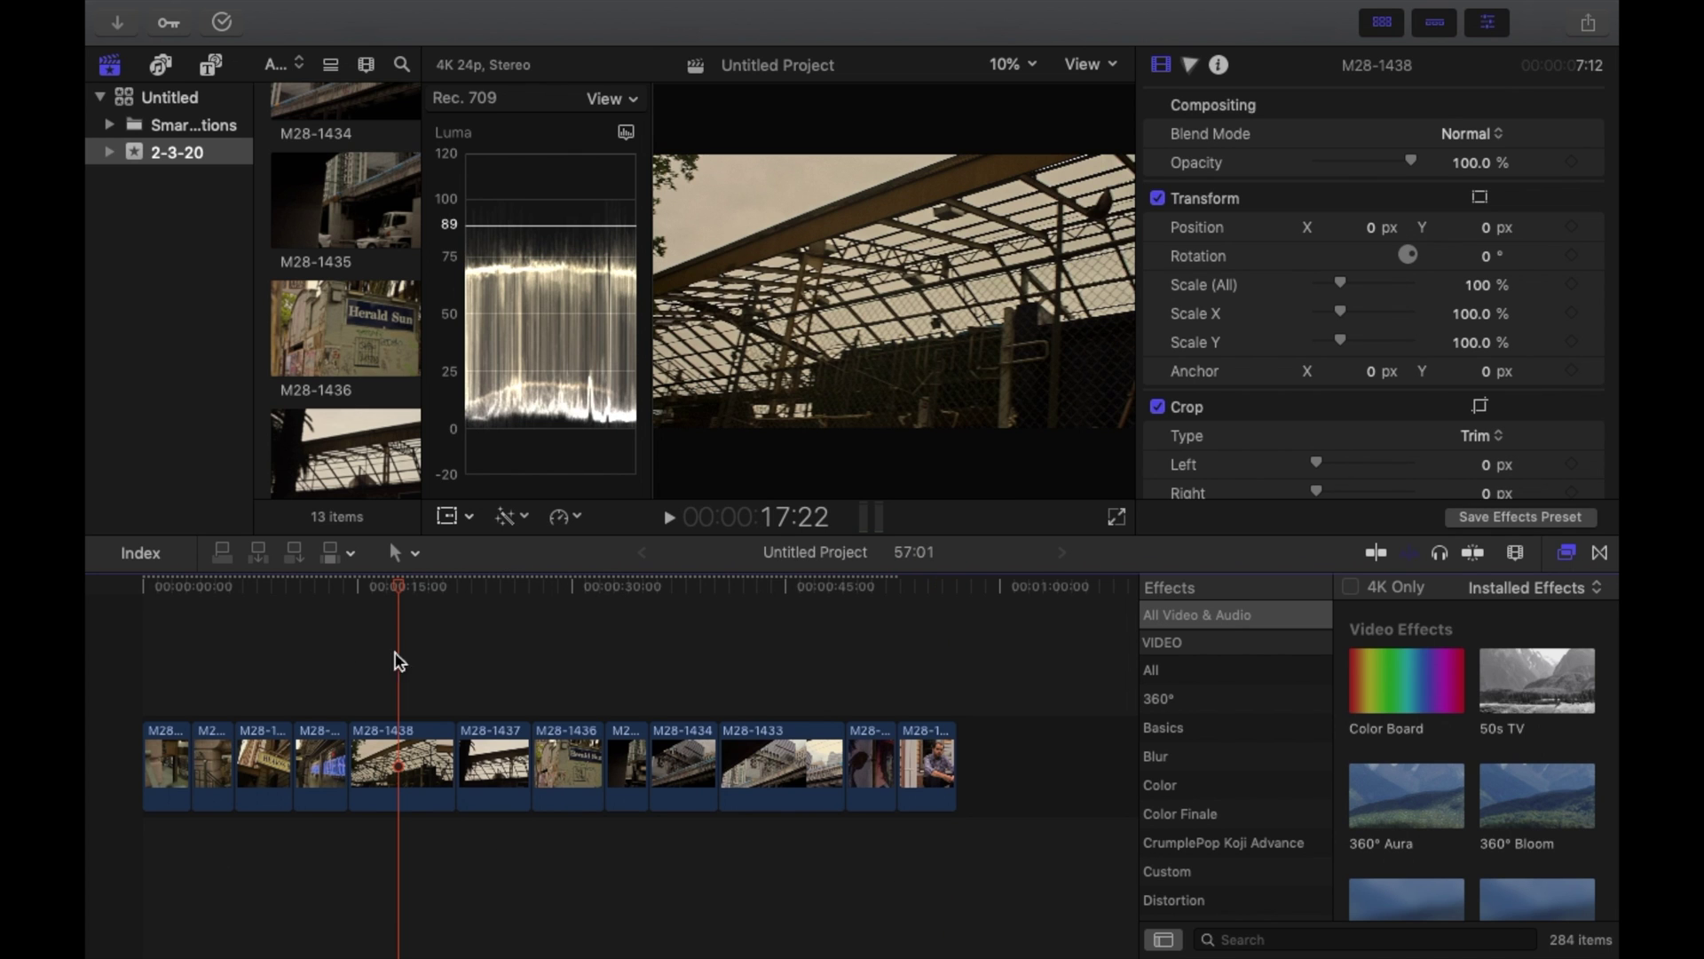
pyautogui.click(308, 681)
pyautogui.click(298, 688)
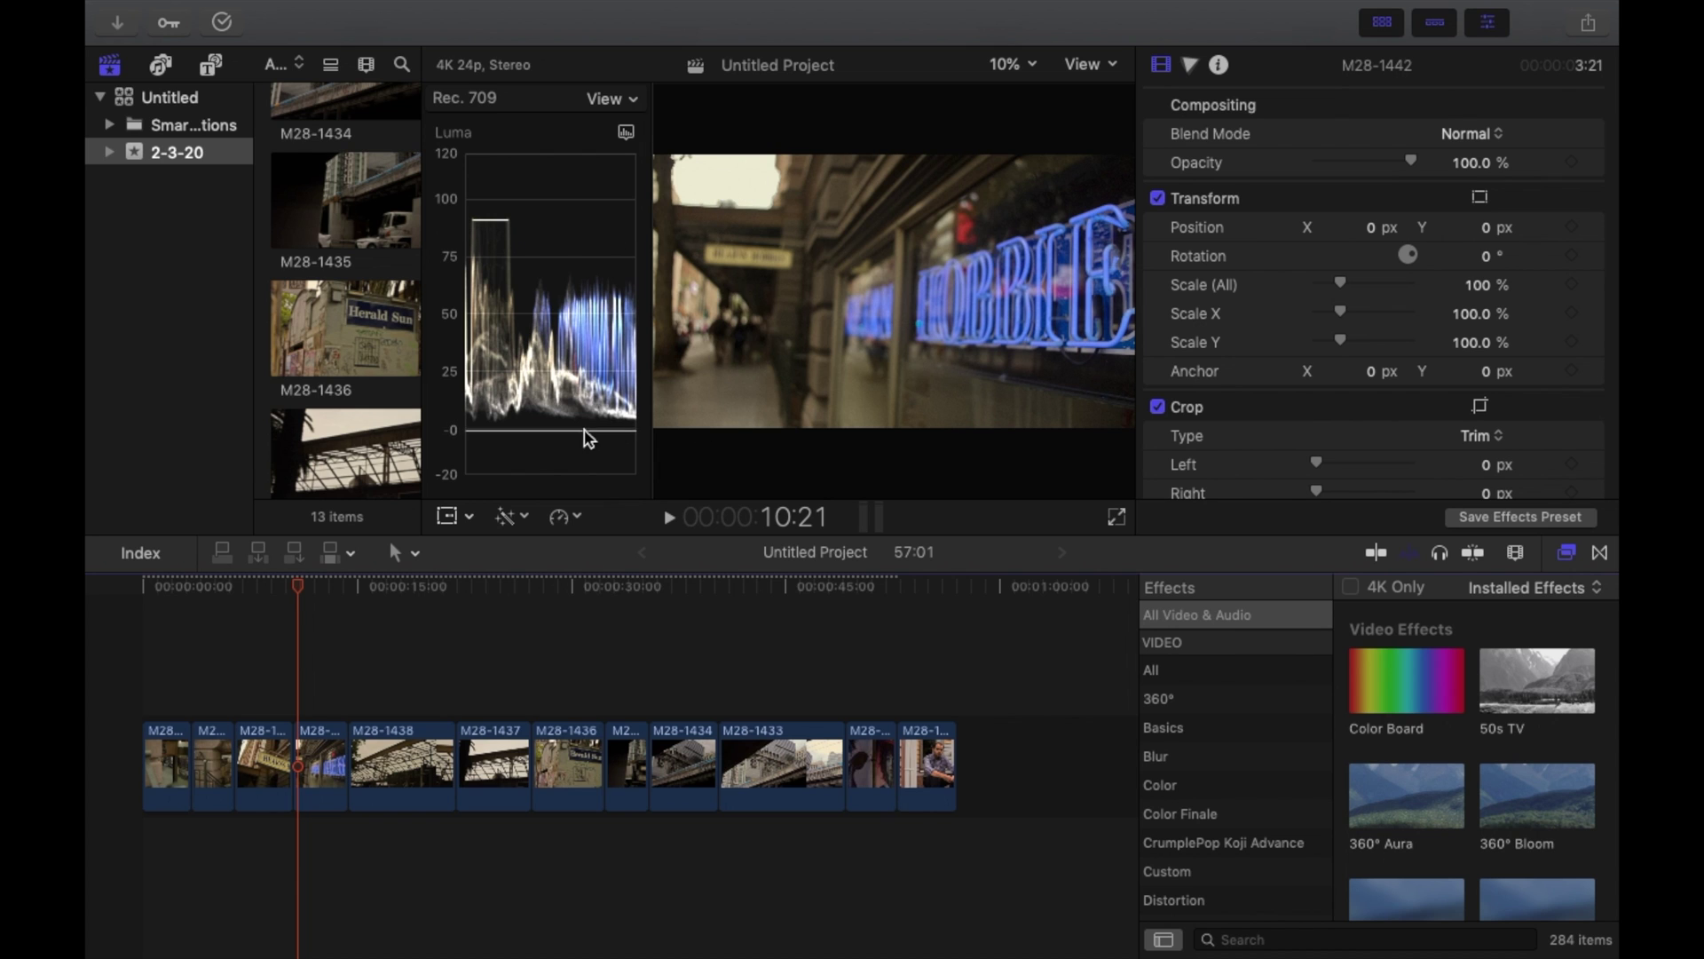
pyautogui.click(309, 750)
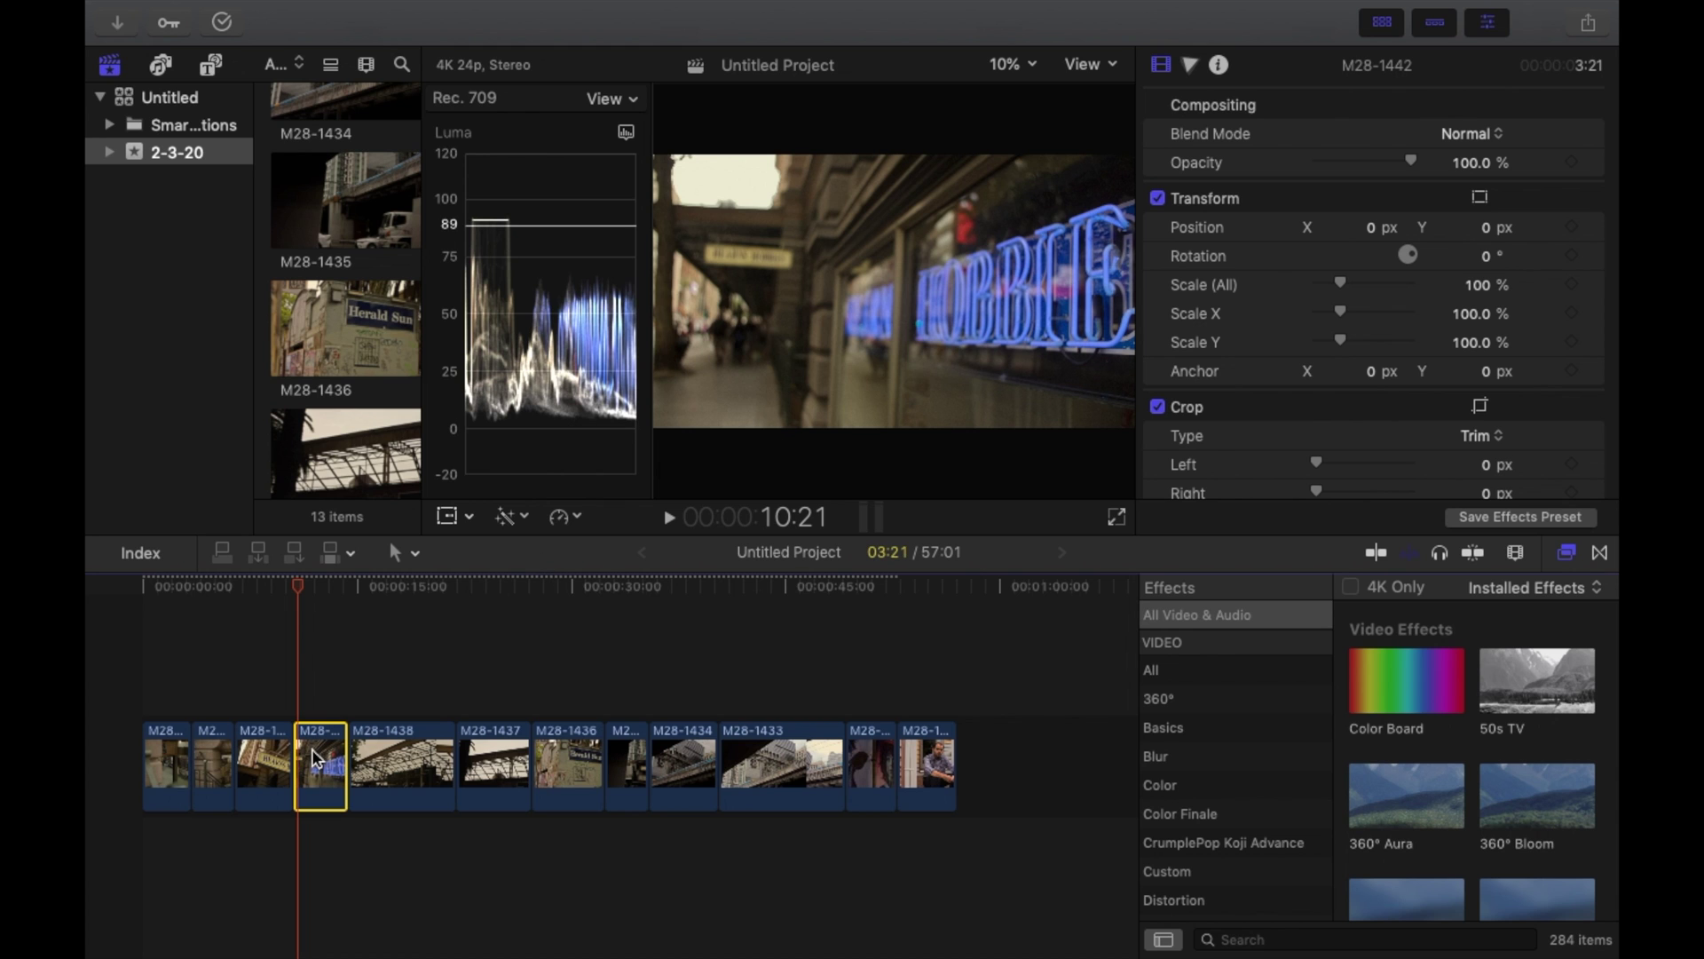
pyautogui.click(1191, 64)
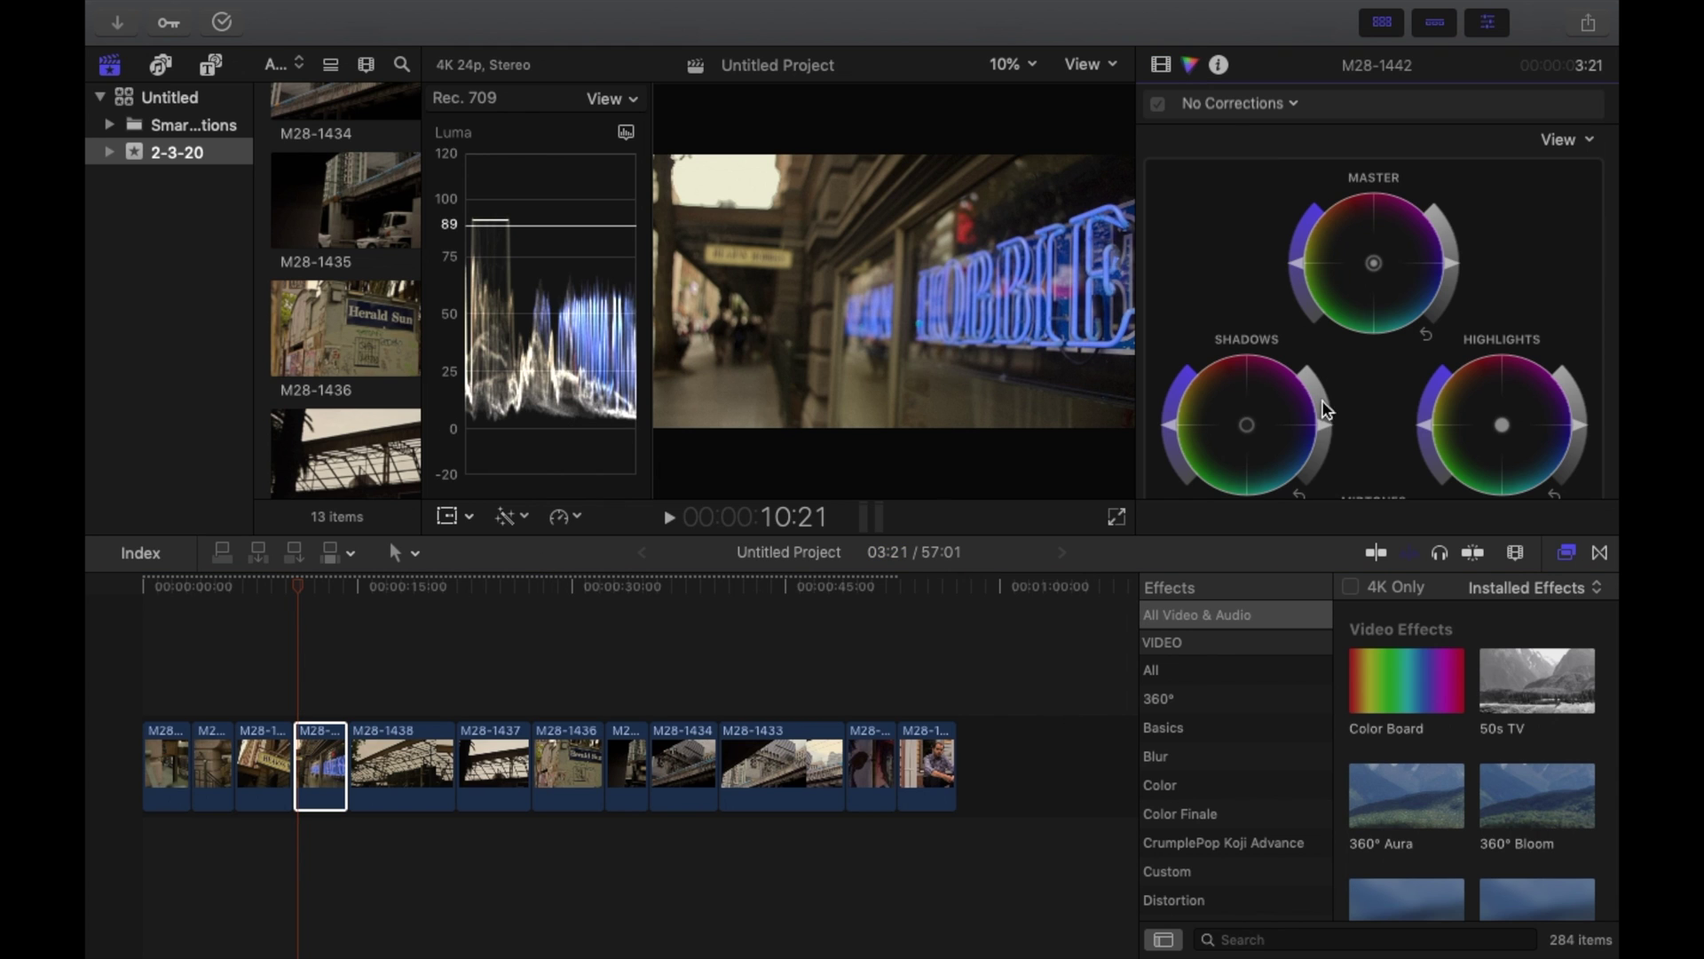
pyautogui.moveTo(1329, 435); pyautogui.dragTo(1329, 443)
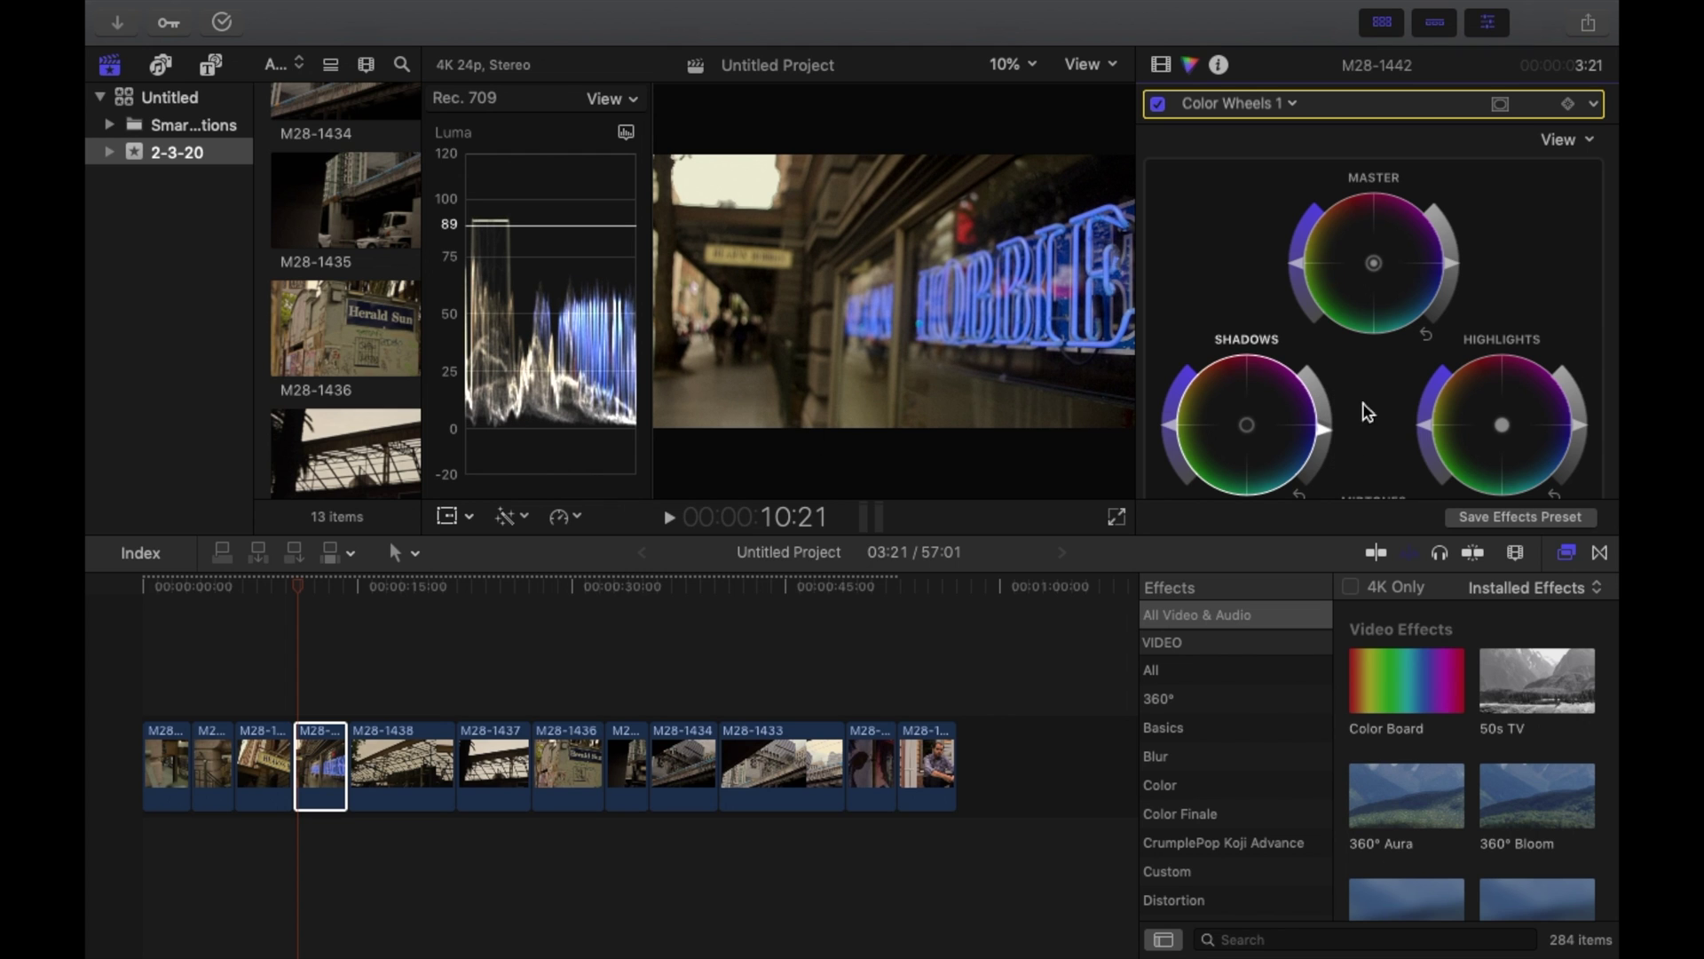
pyautogui.scroll(-3, 1539, 415)
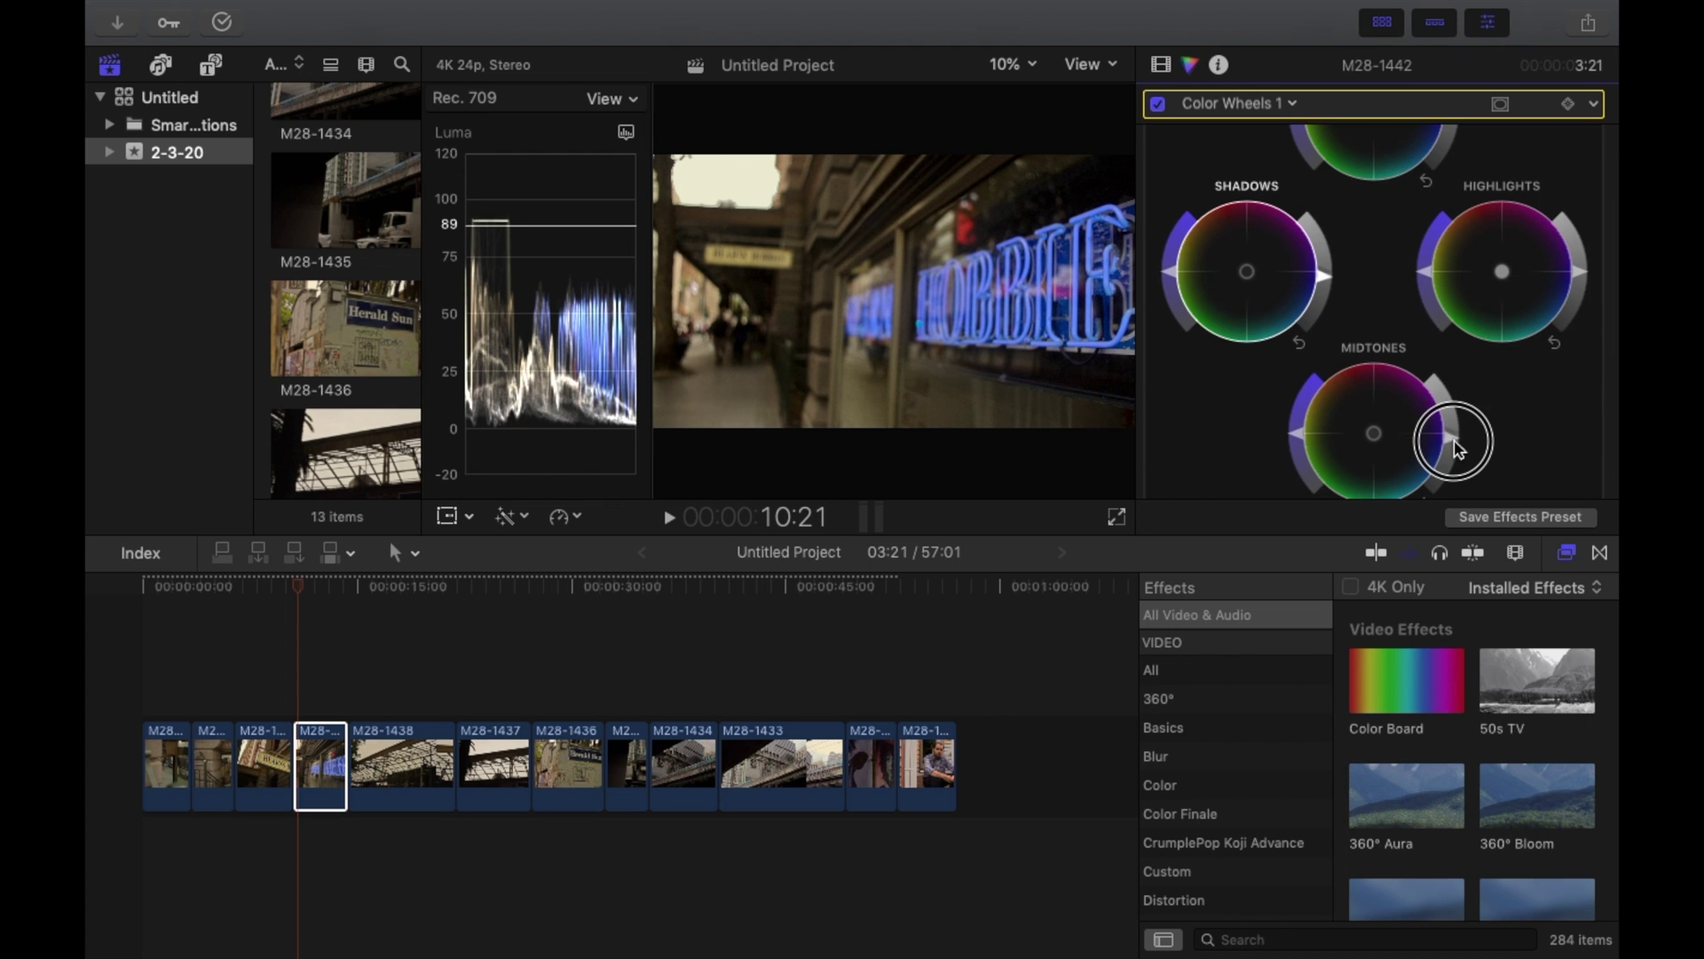
pyautogui.moveTo(1457, 451); pyautogui.dragTo(1456, 454)
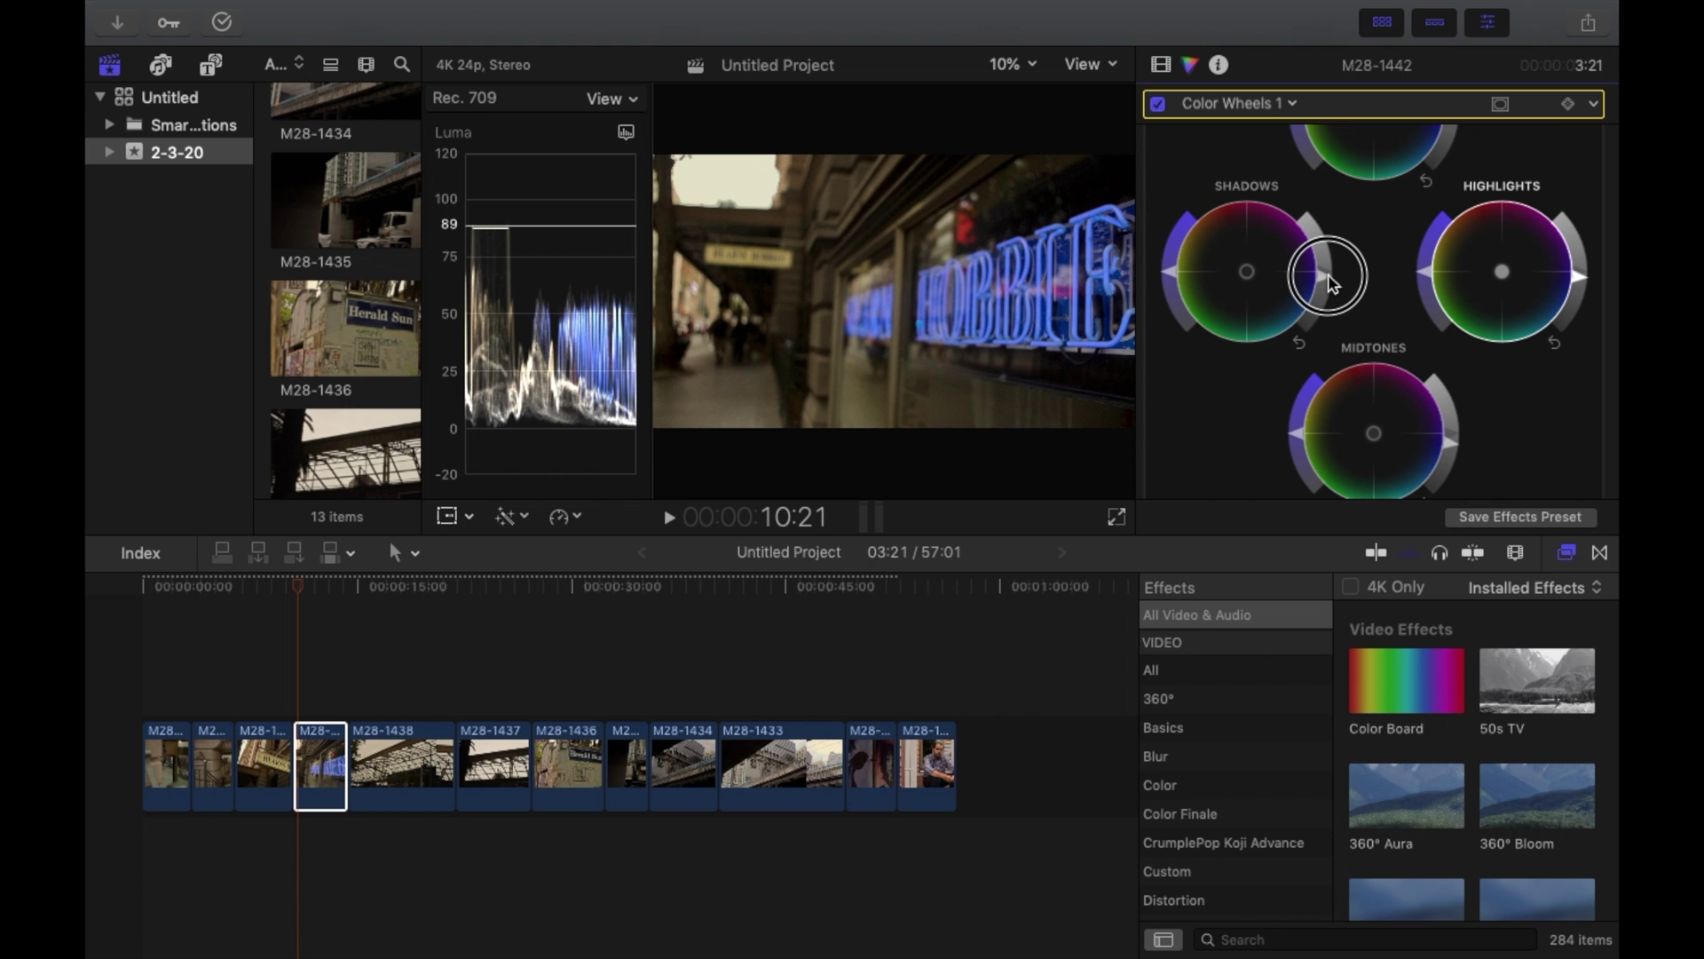
pyautogui.moveTo(1331, 271); pyautogui.dragTo(1324, 266)
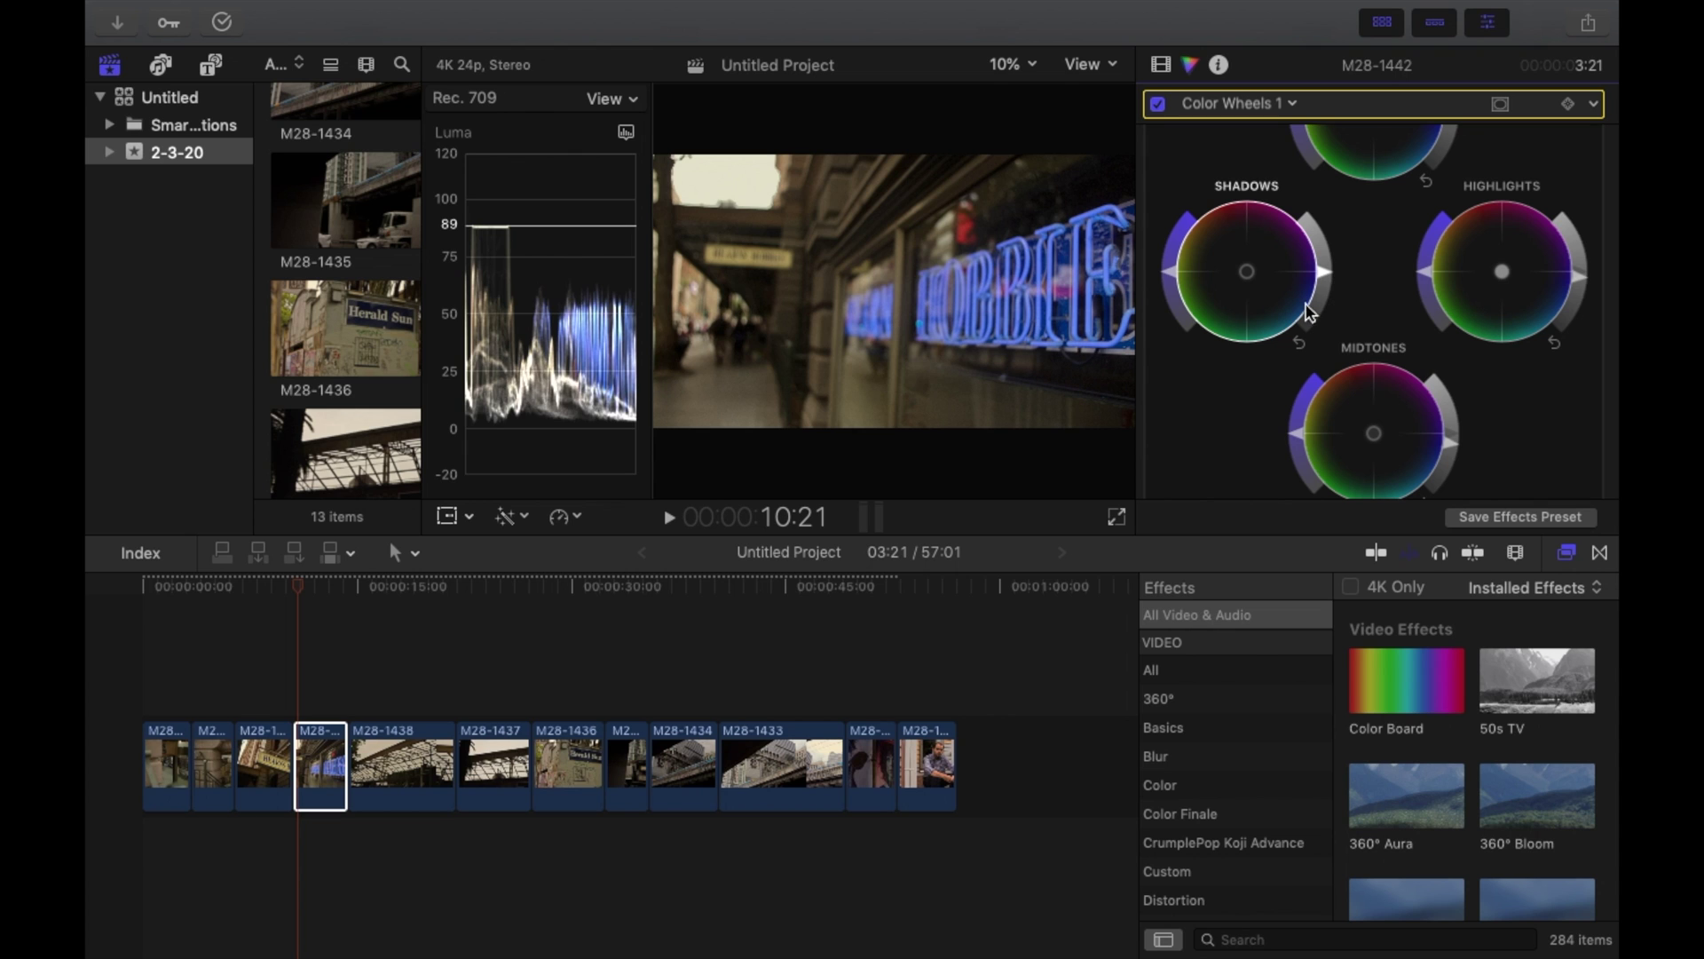
# - Slightly lower the shadows and highlights of clip M28-1443 with Color Wheels, and check the image full screen
pyautogui.click(258, 667)
pyautogui.click(271, 768)
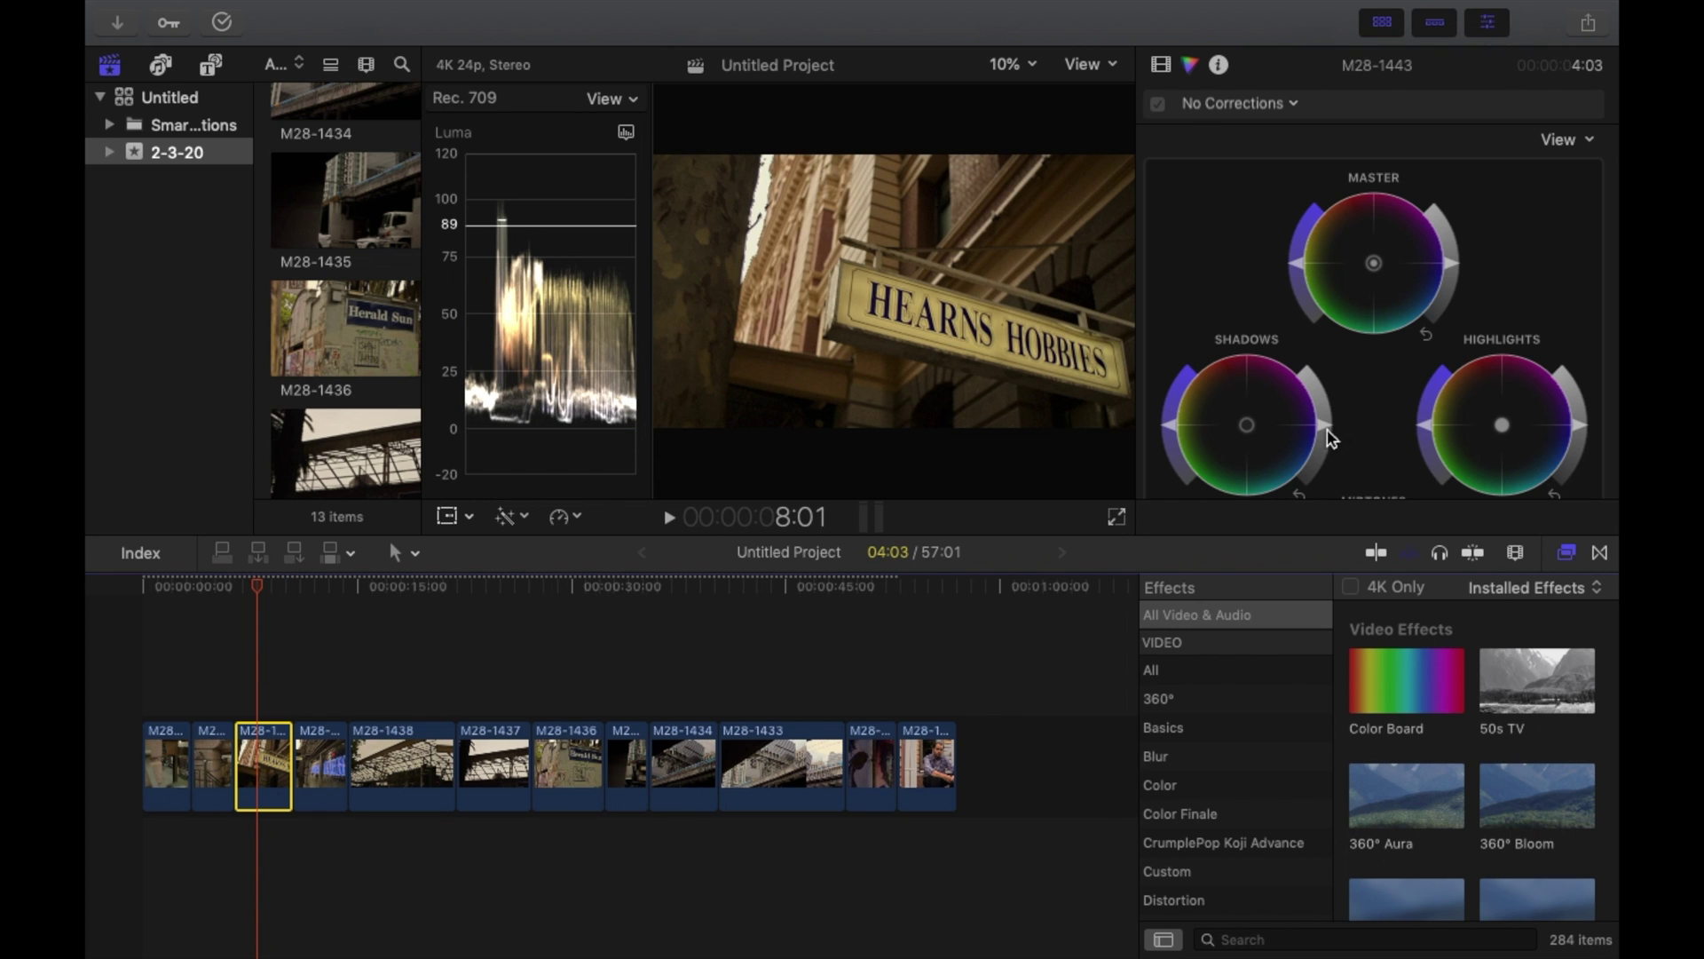
pyautogui.moveTo(1323, 426); pyautogui.dragTo(1324, 435)
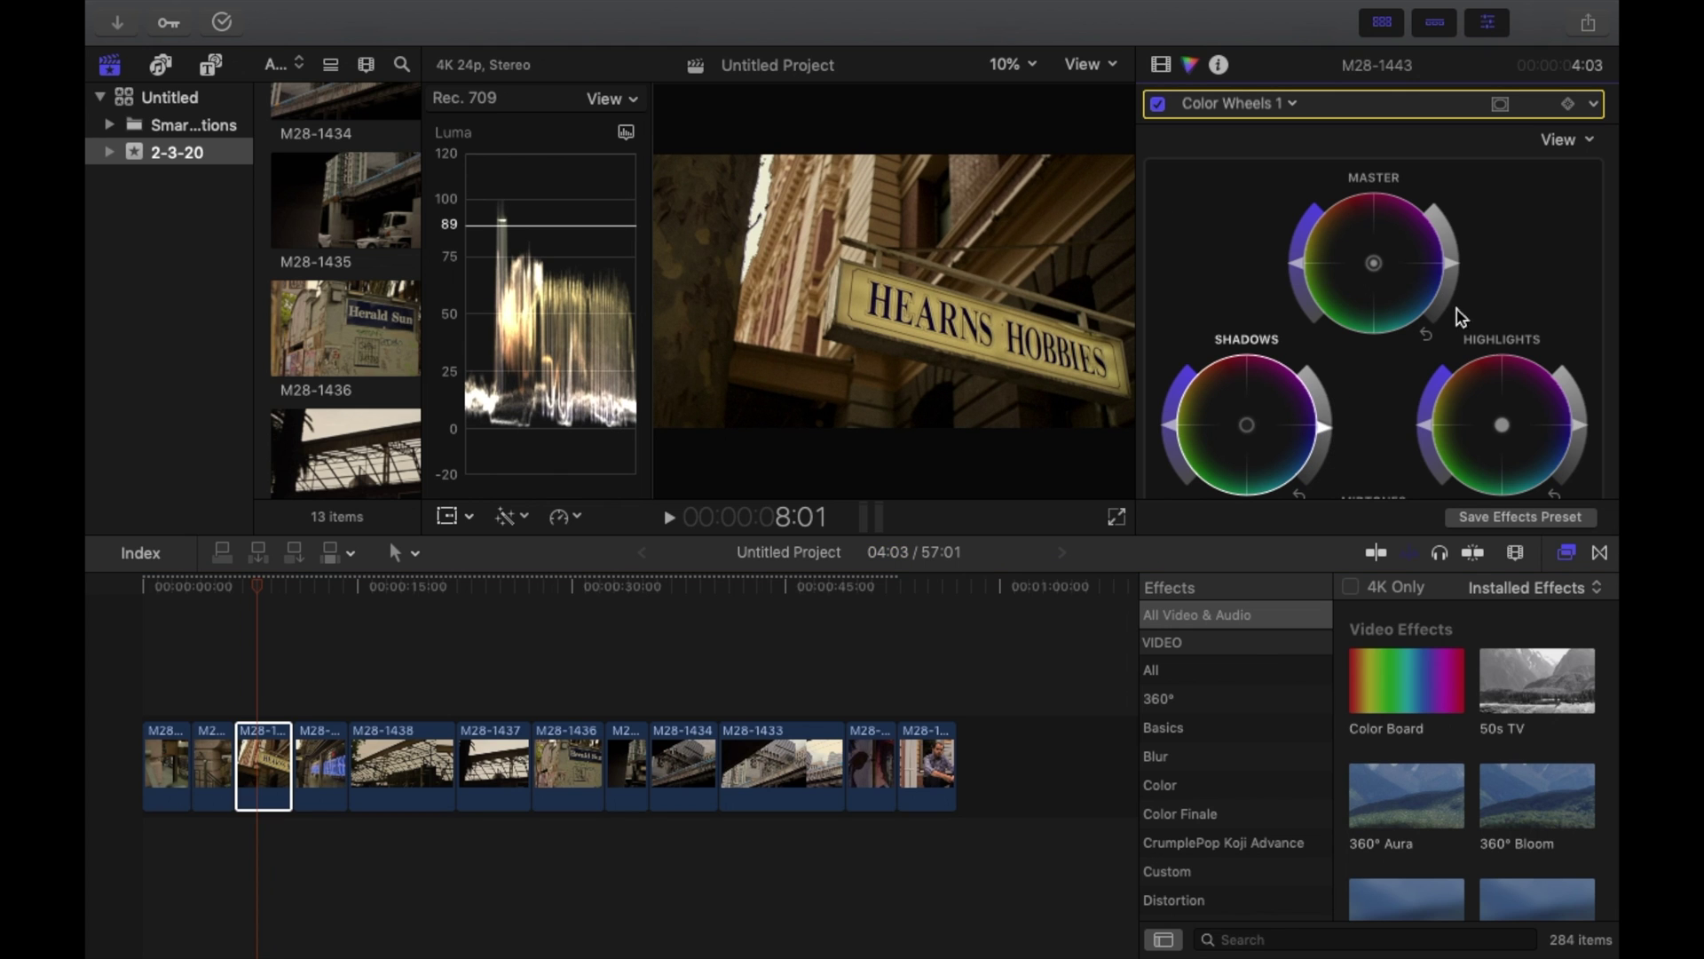
pyautogui.moveTo(1586, 436); pyautogui.dragTo(1585, 437)
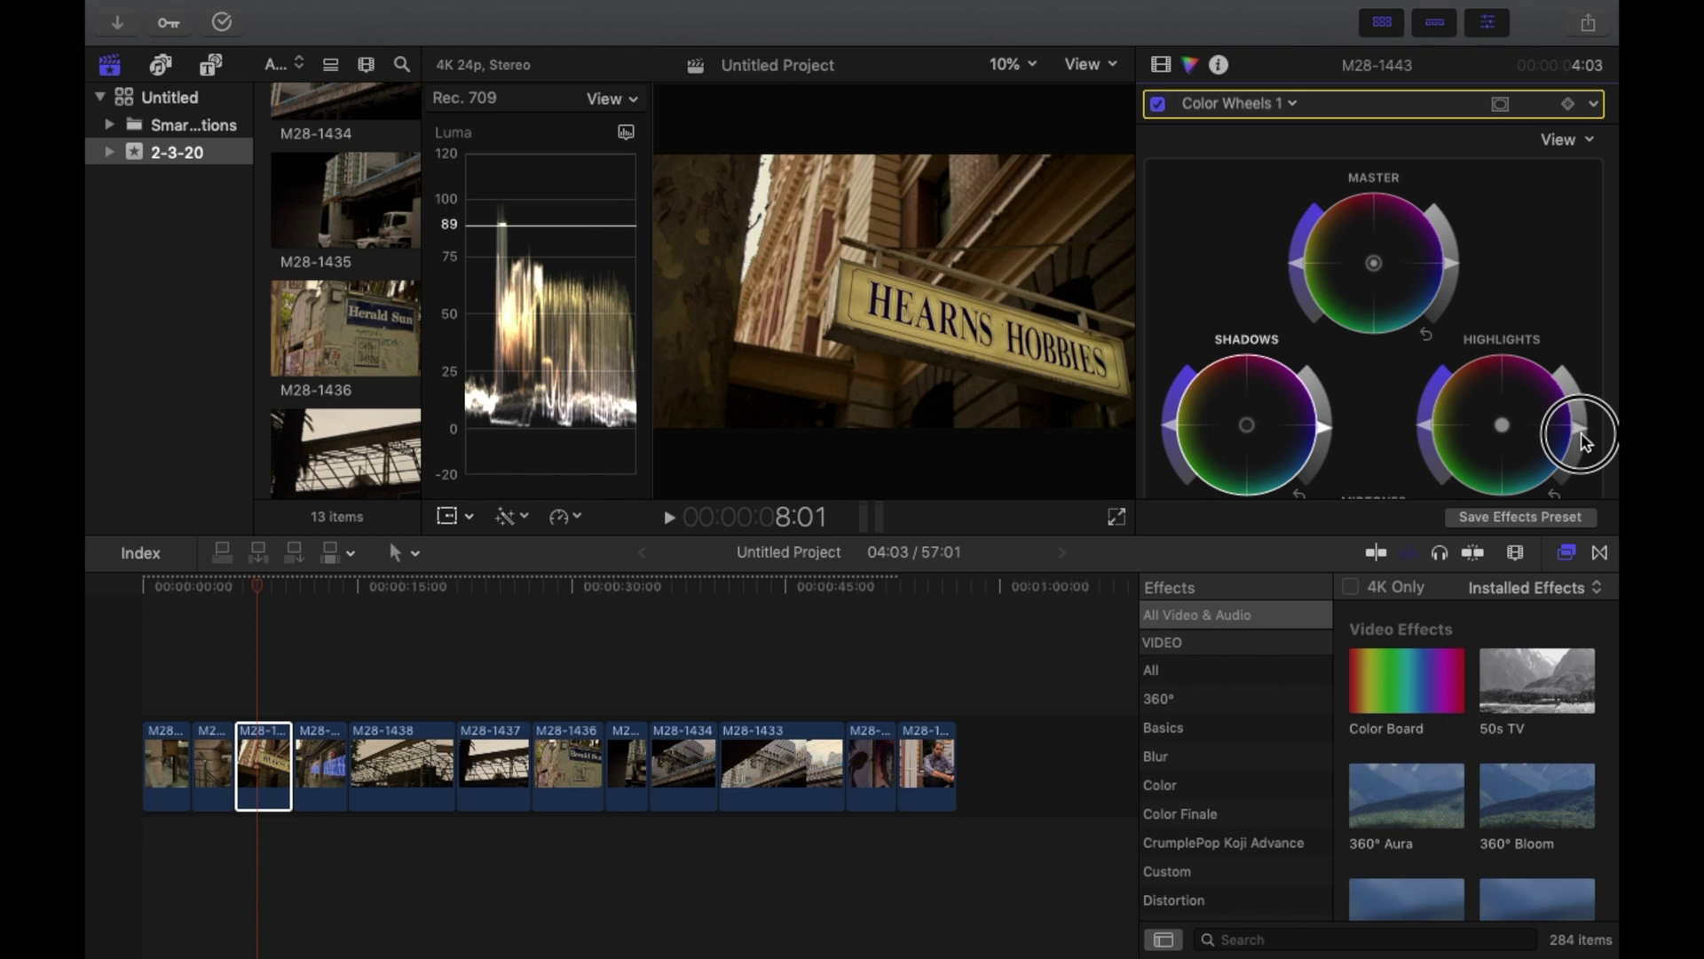
pyautogui.press('super+shift+f')
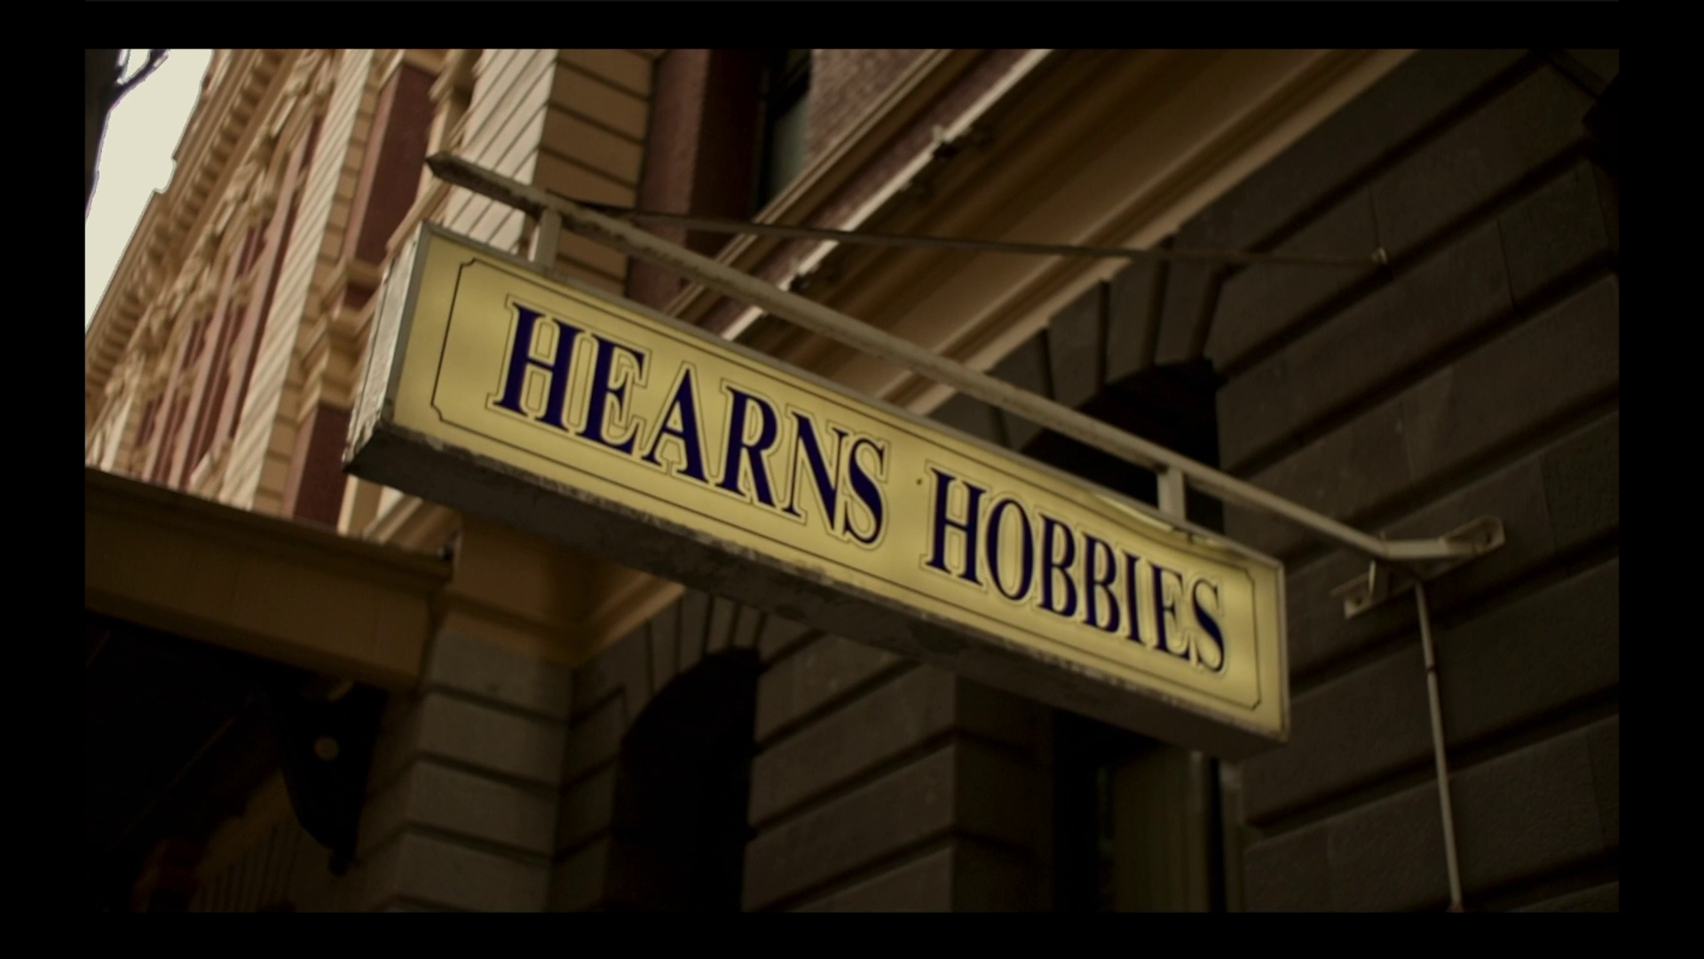
pyautogui.press('Escape')
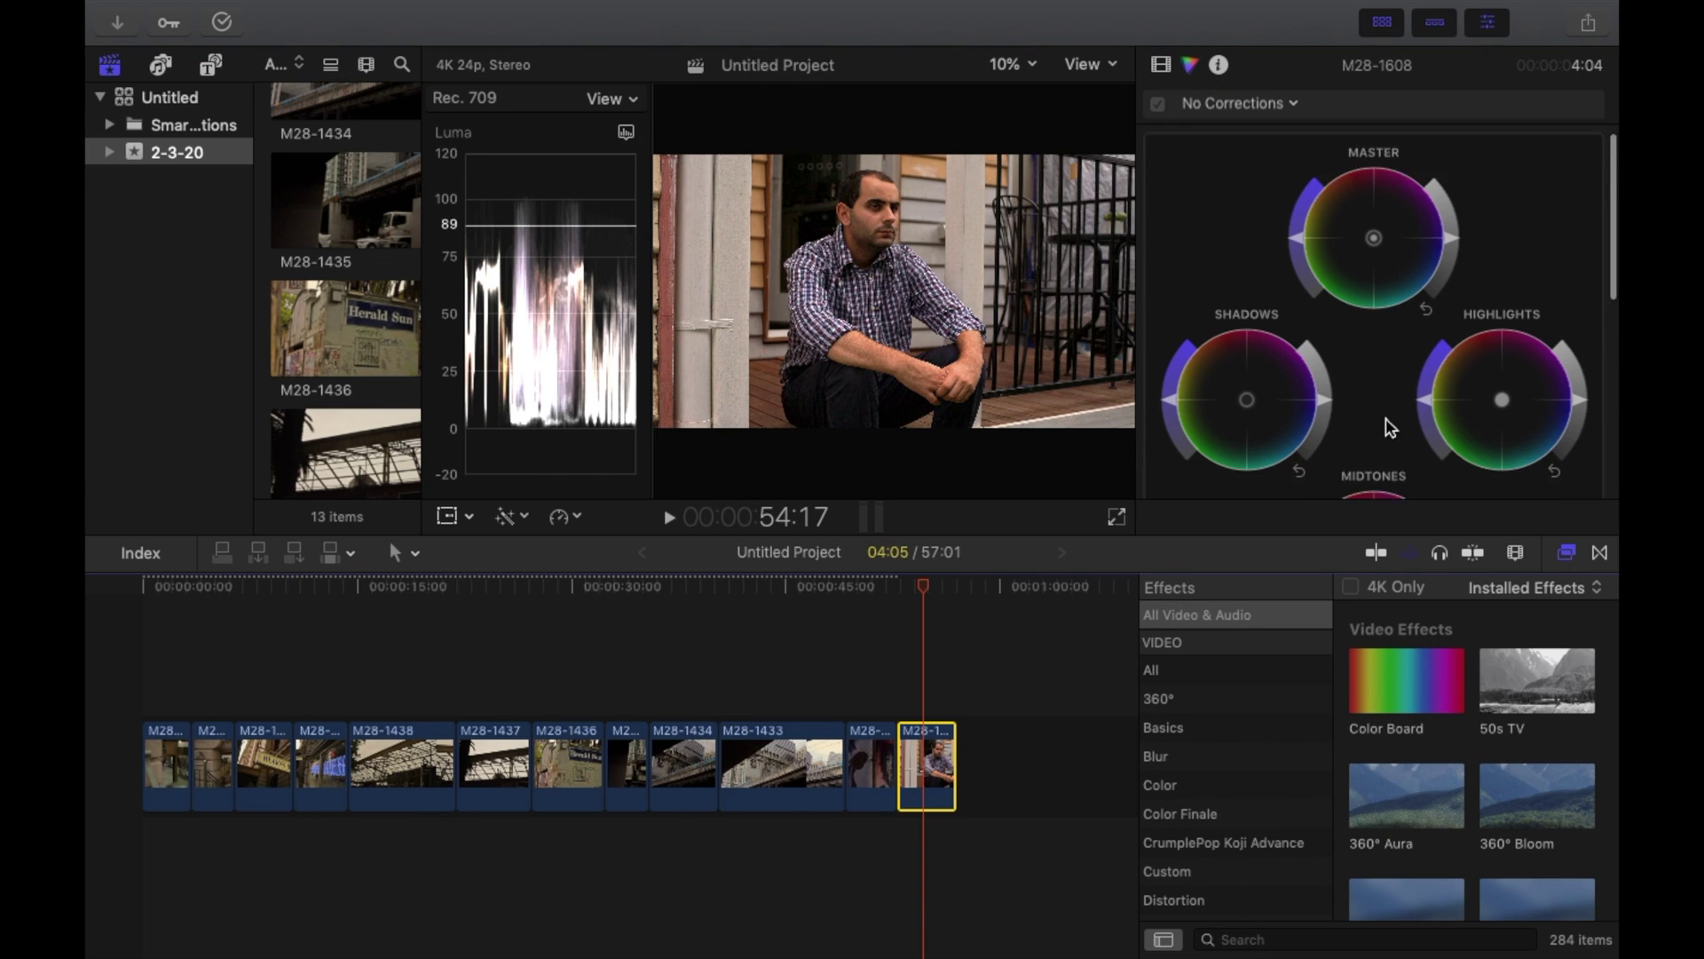
# - Slightly lower the midtones and highlights of clip M28-1608 with Color Wheels, and check the image full screen
pyautogui.scroll(-3, 1465, 484)
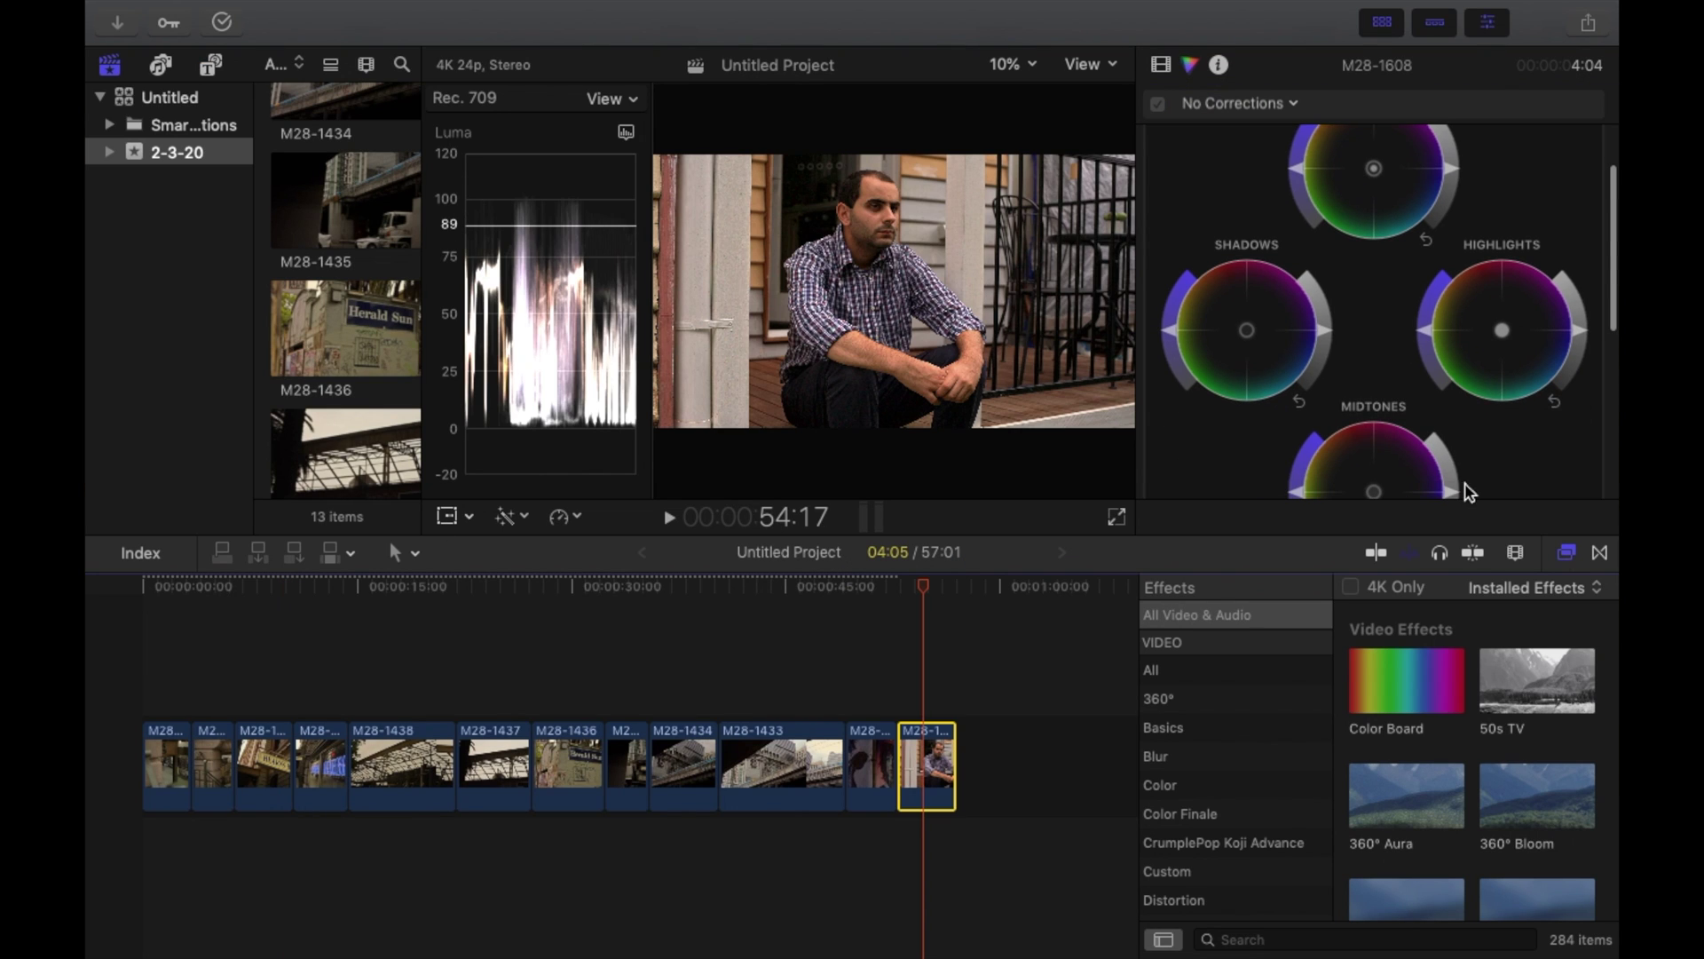
pyautogui.click(1451, 444)
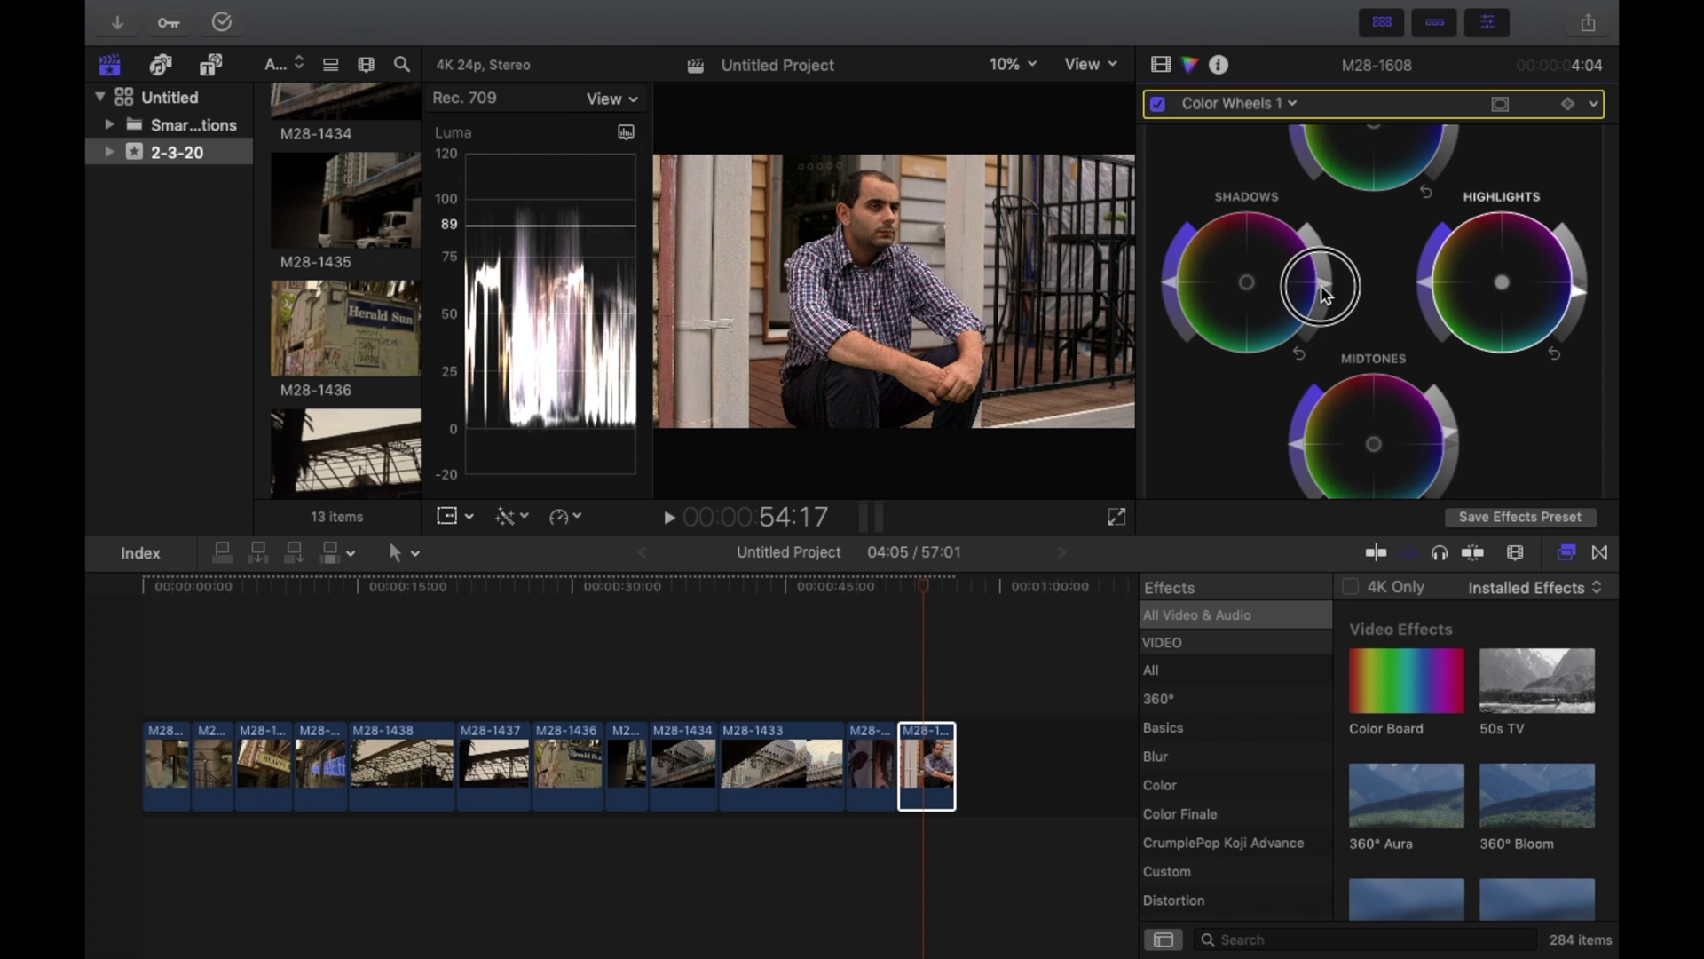
pyautogui.click(1119, 517)
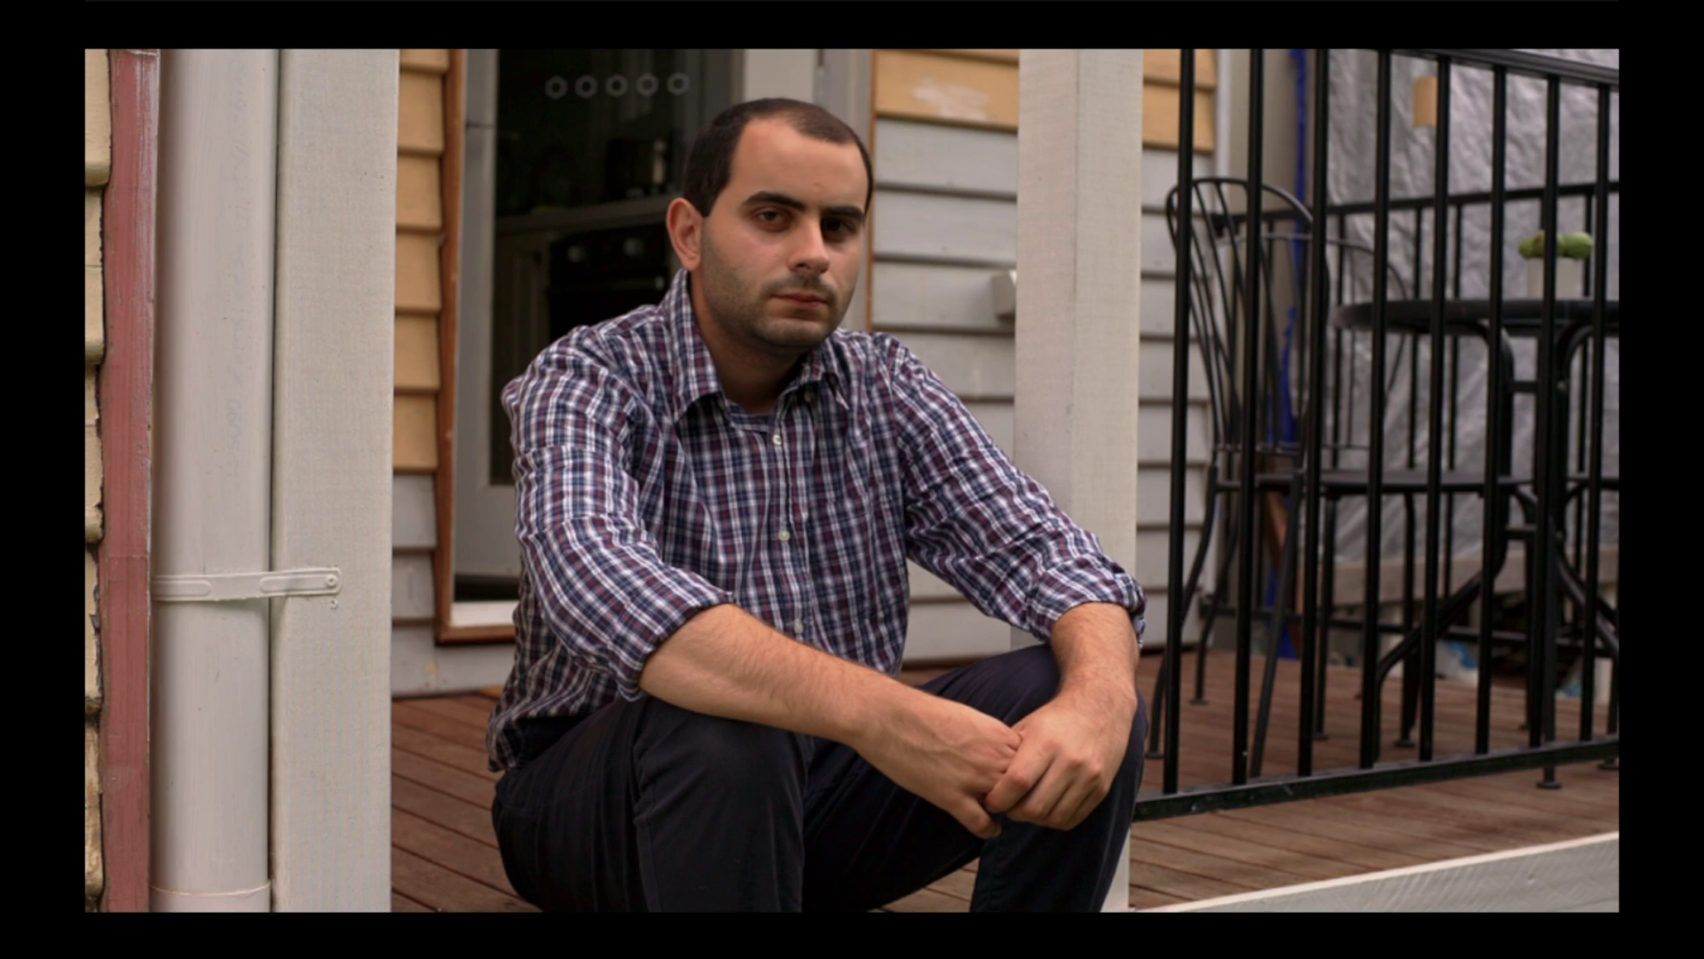
pyautogui.press('Escape')
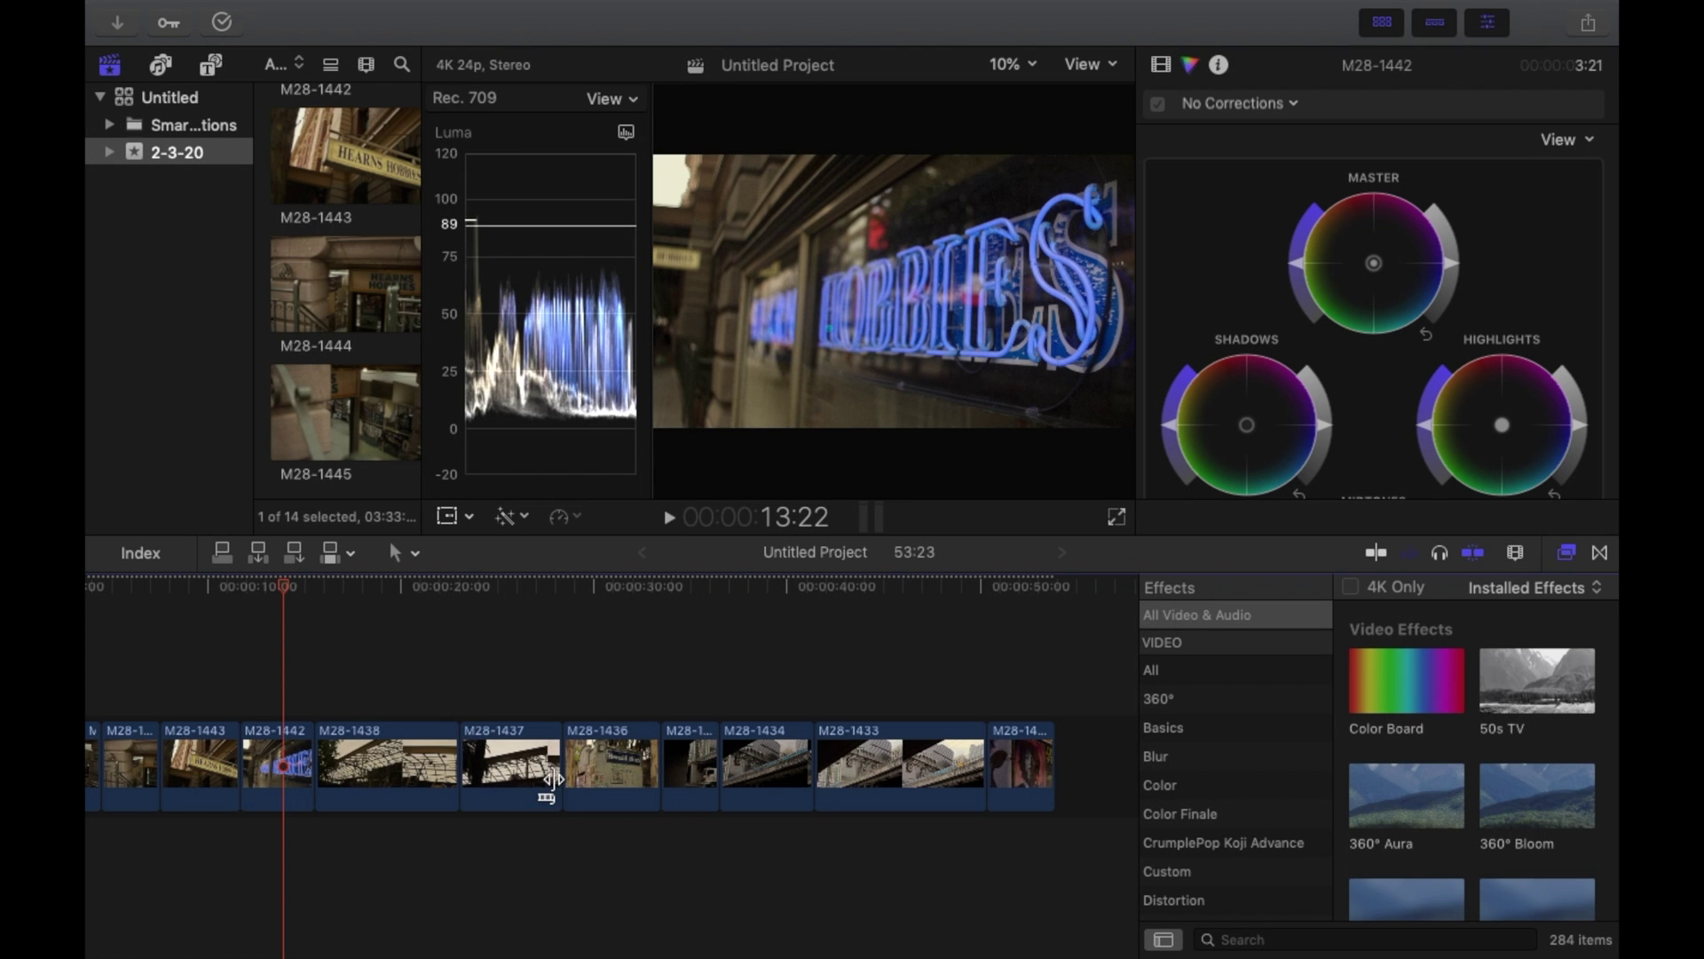
# - Export the project as a Master File with the H.264 Better Quality codec, saved to the Desktop as Untitled Project
pyautogui.moveTo(382, 9)
pyautogui.click(291, 13)
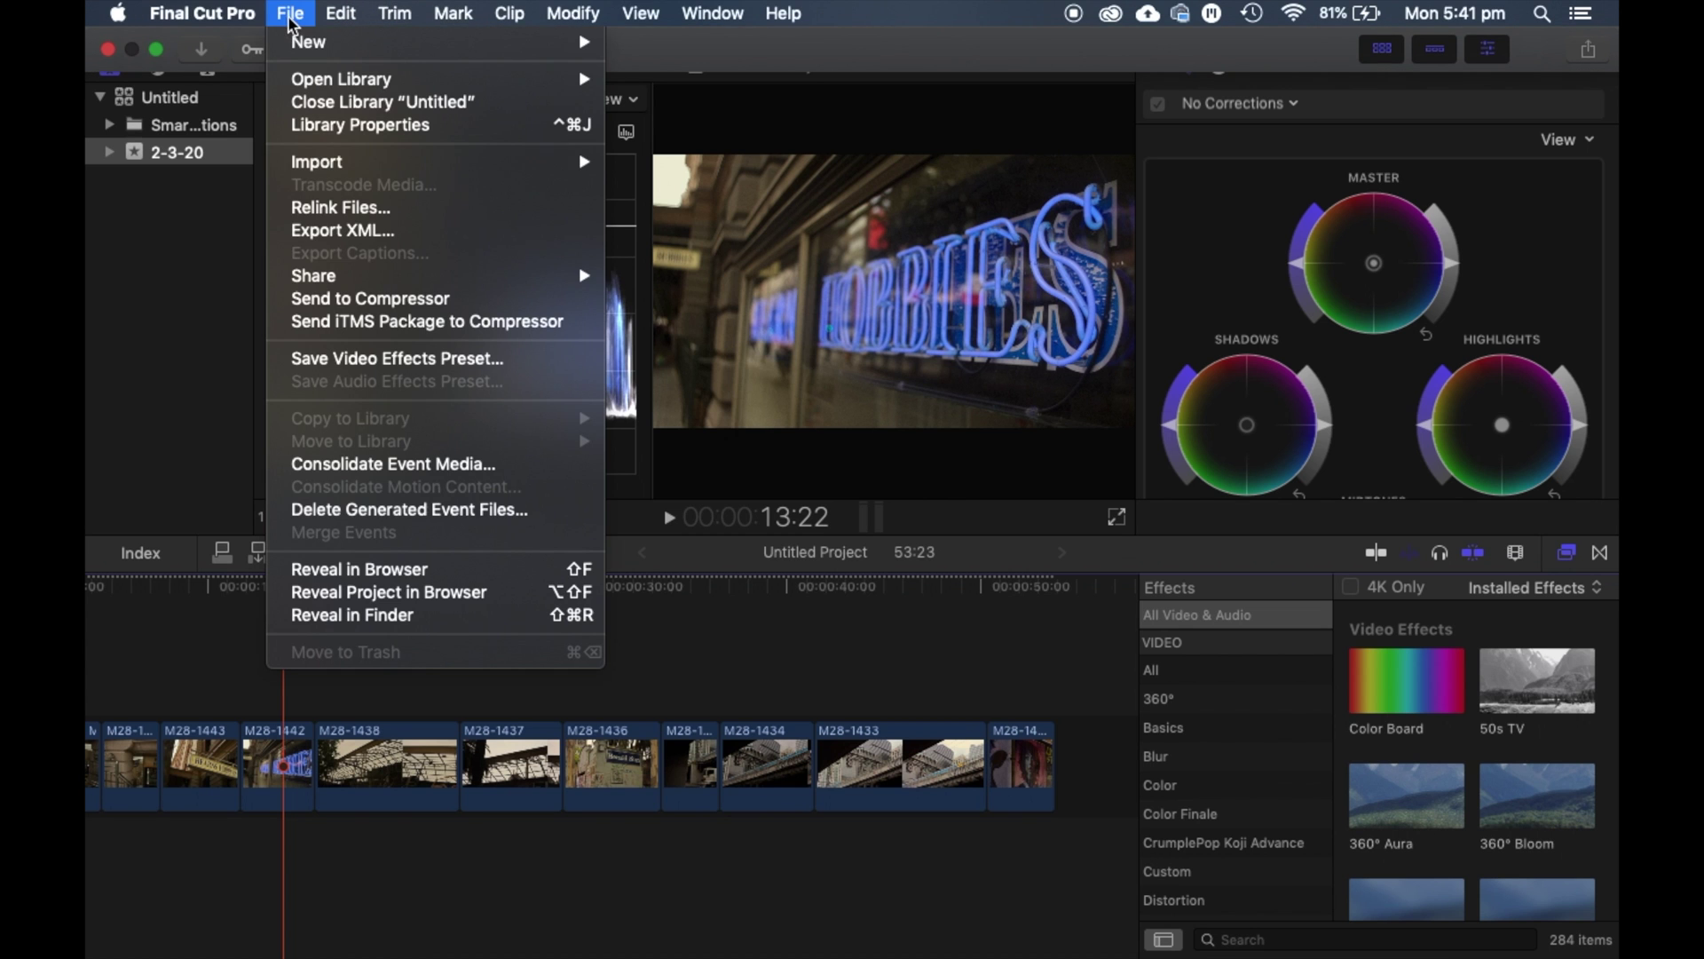
pyautogui.moveTo(324, 283)
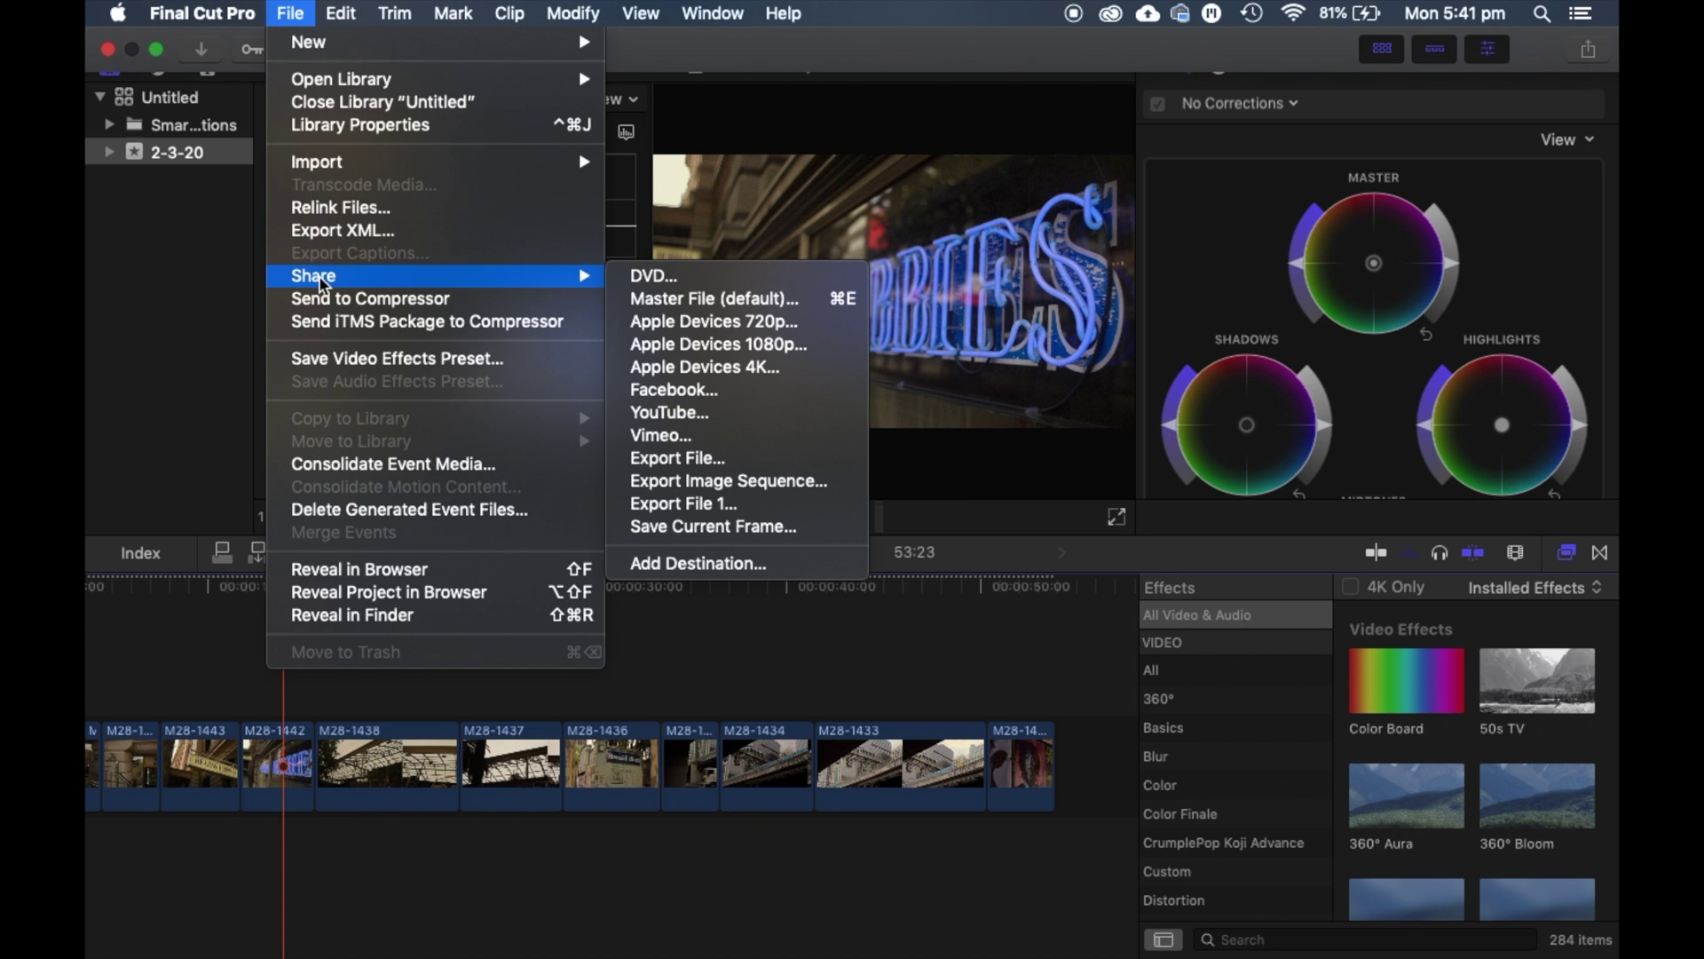
pyautogui.click(688, 308)
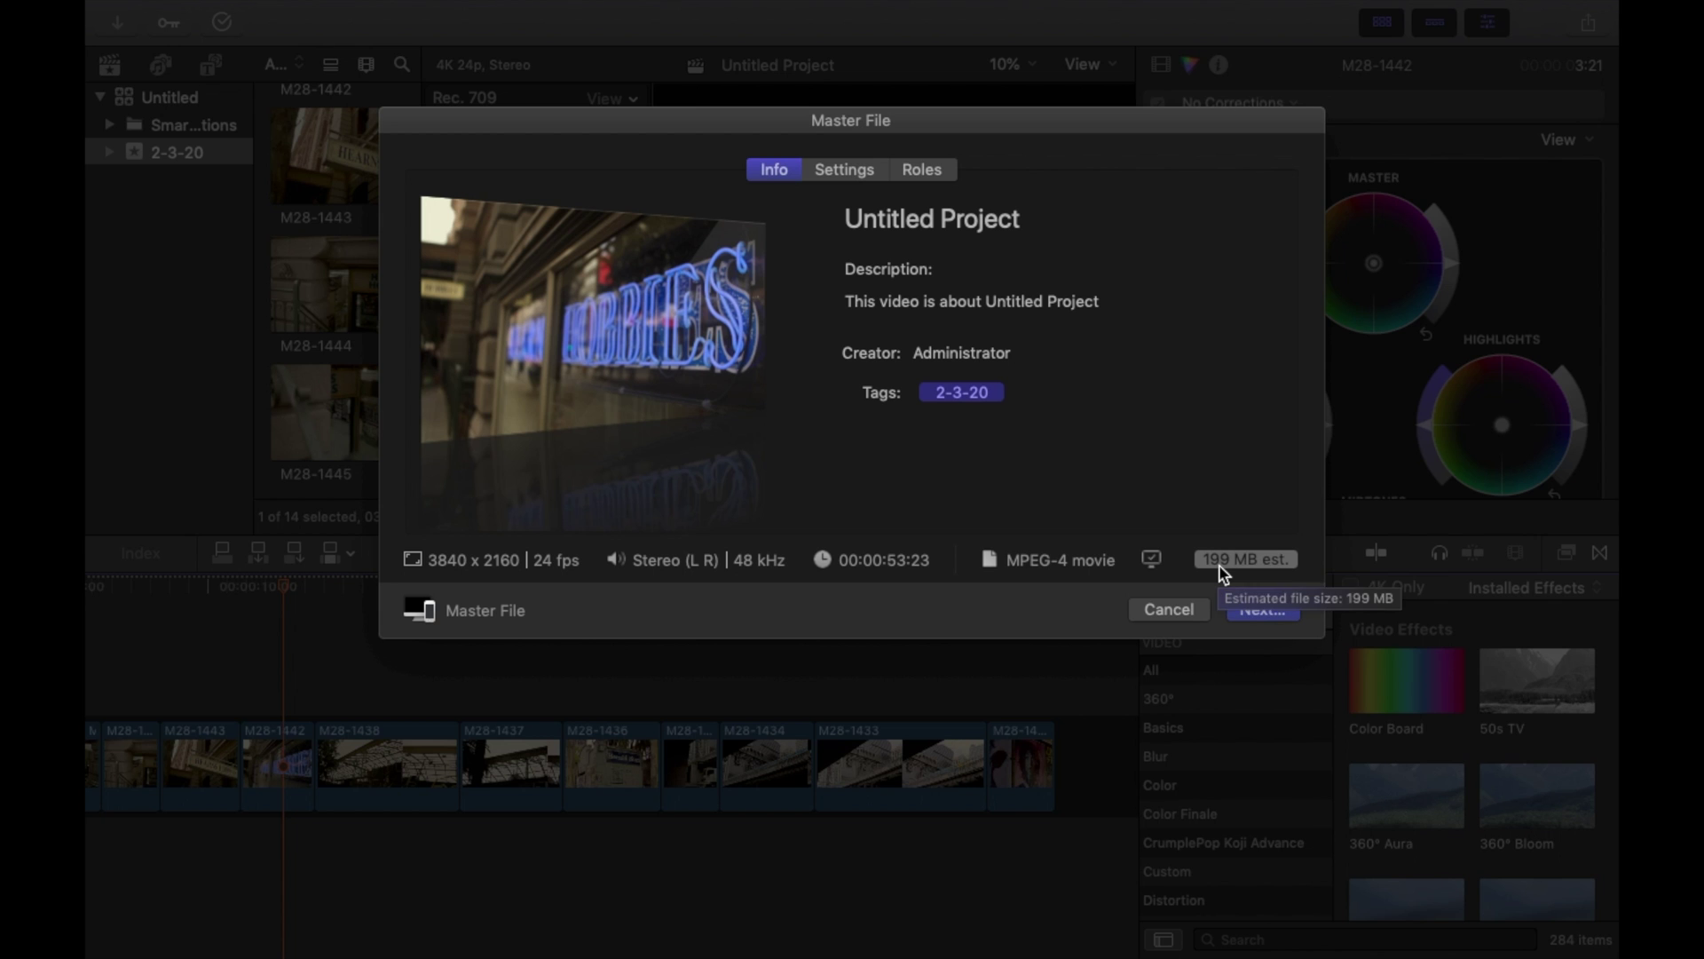
pyautogui.click(839, 173)
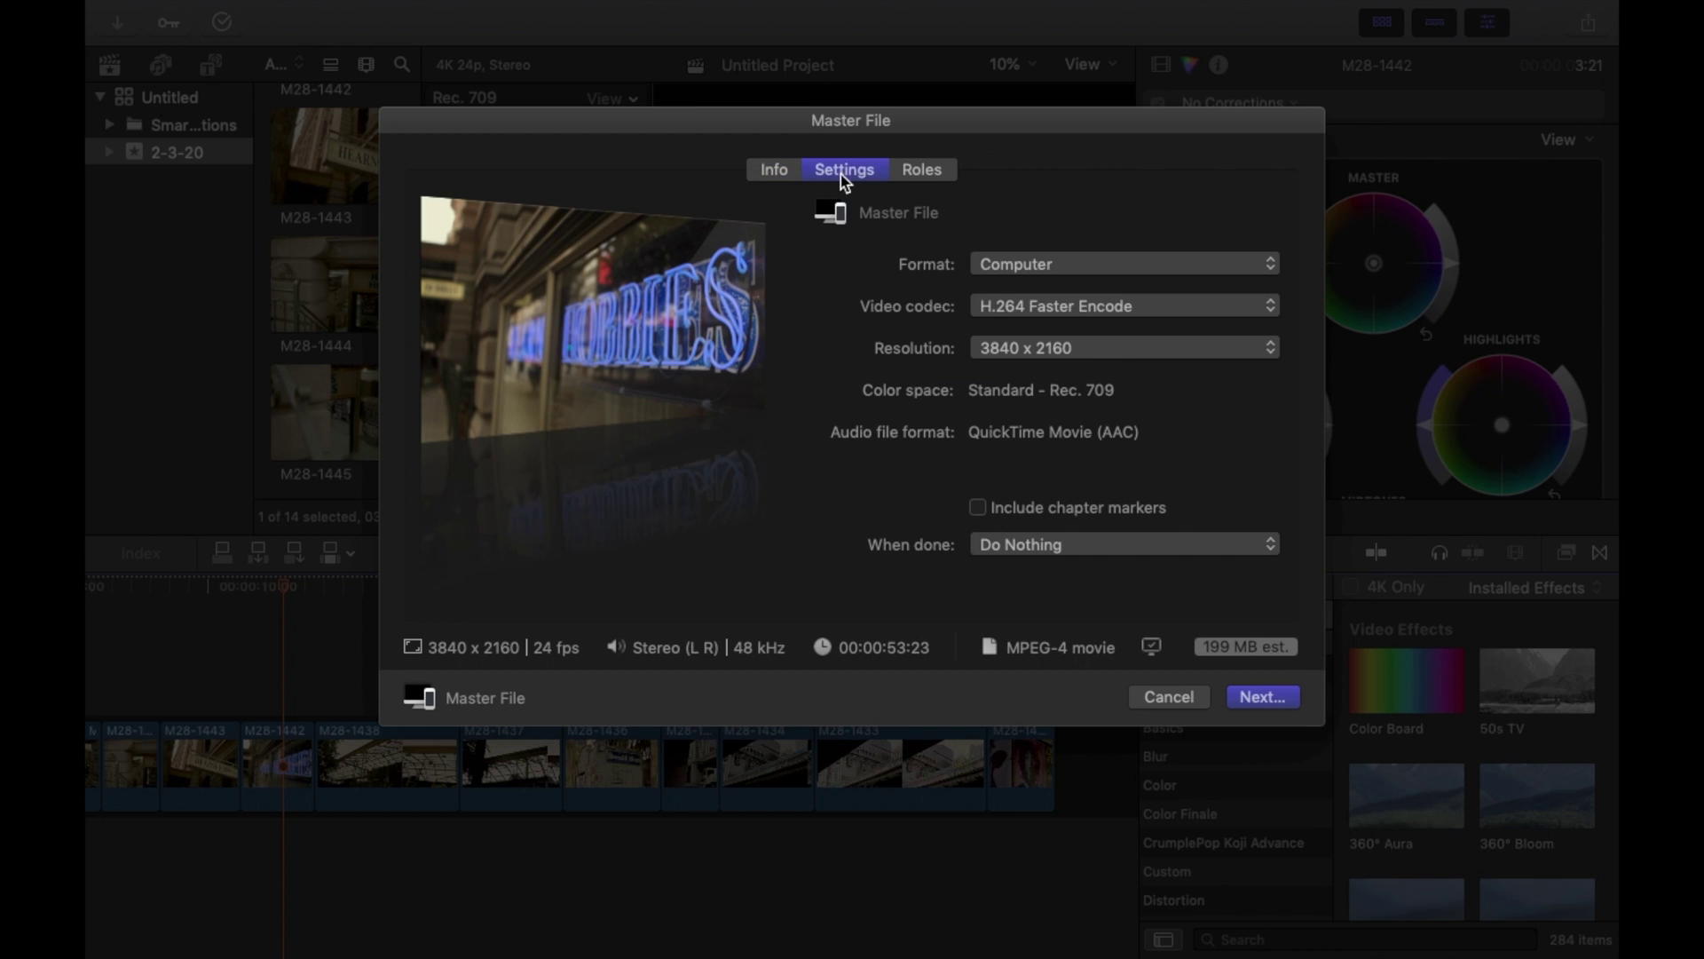
pyautogui.click(989, 307)
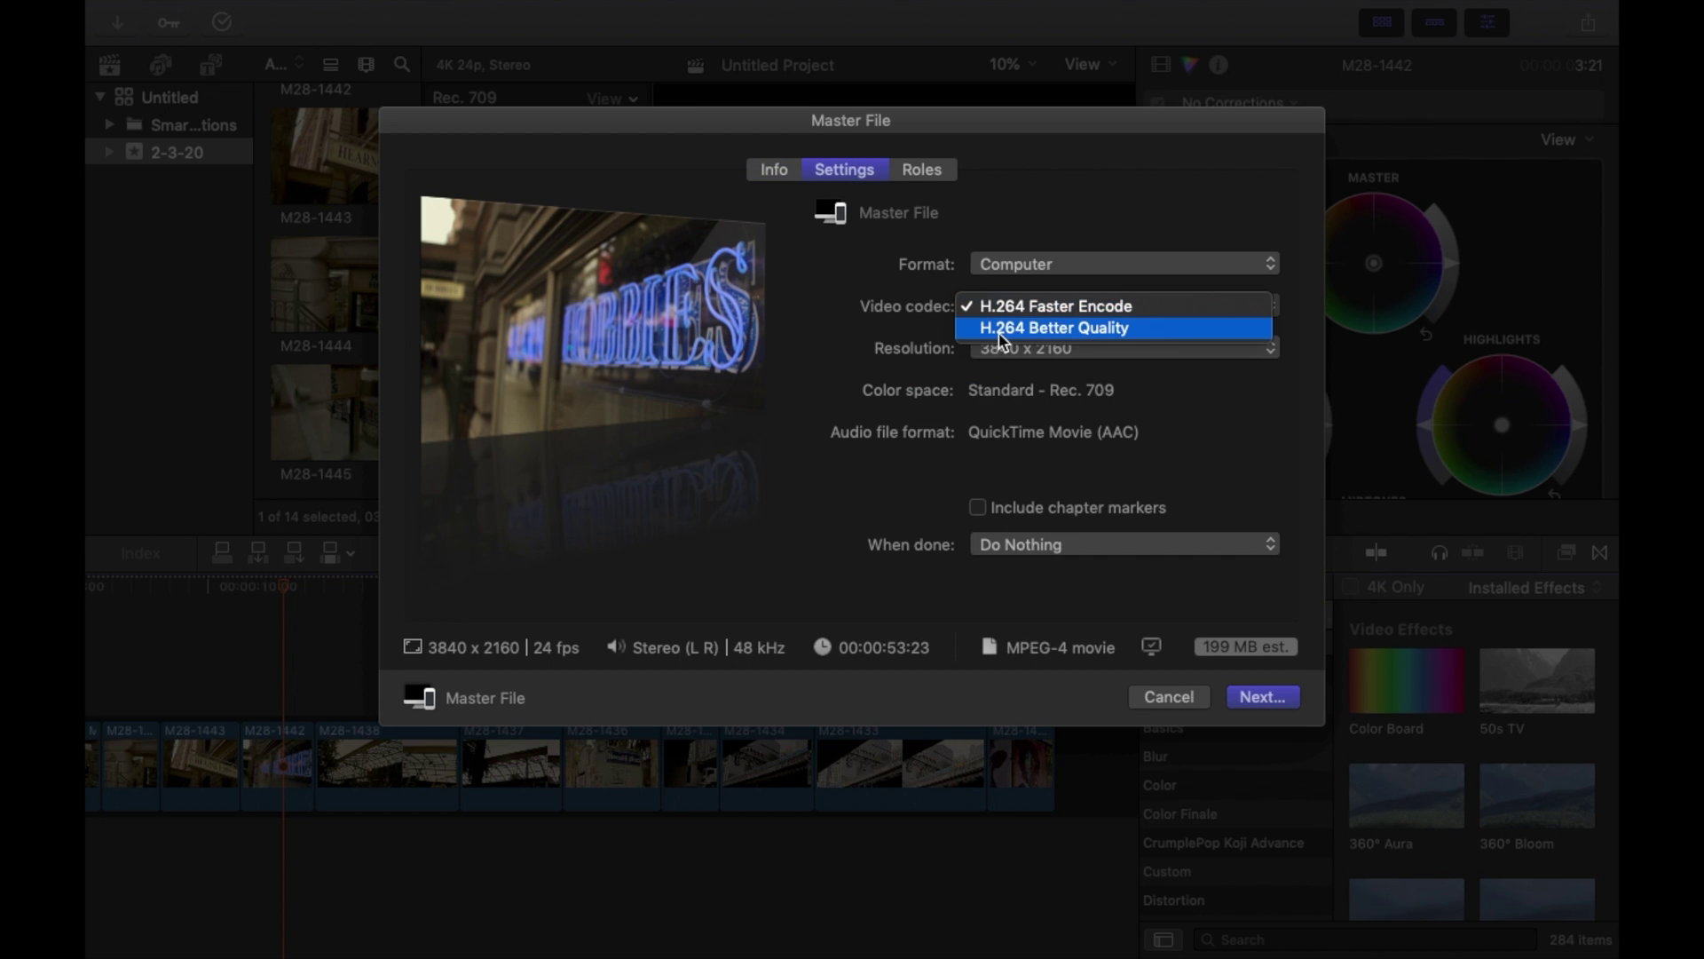
pyautogui.click(1059, 329)
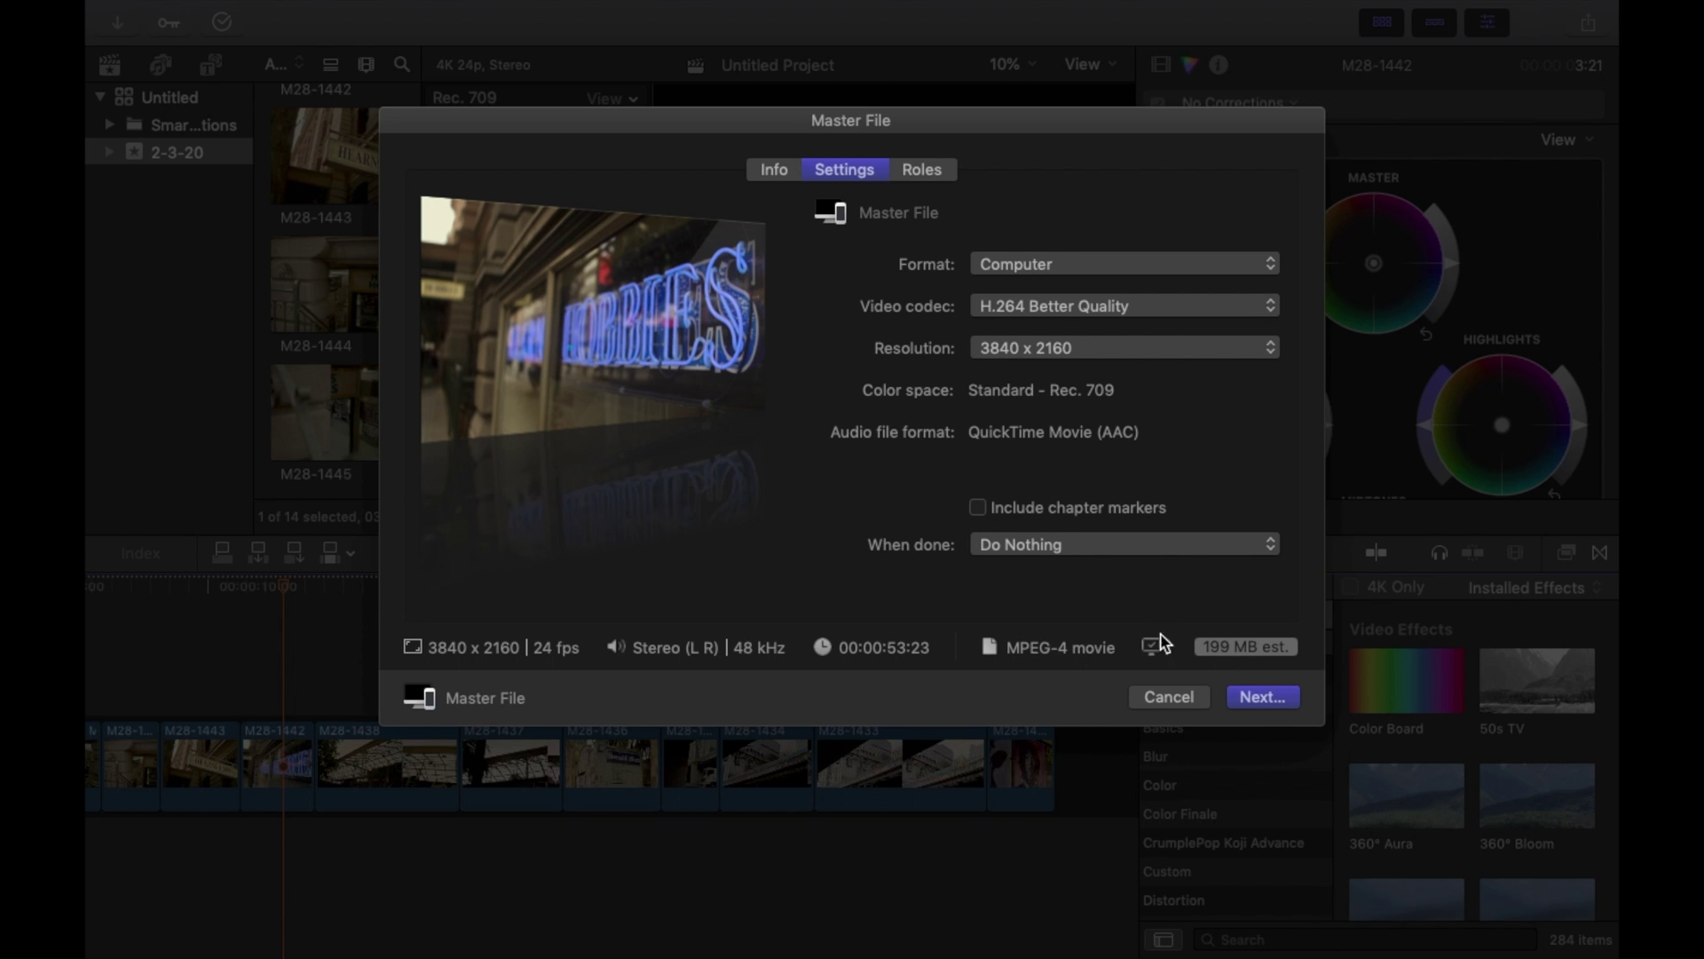
pyautogui.click(1260, 698)
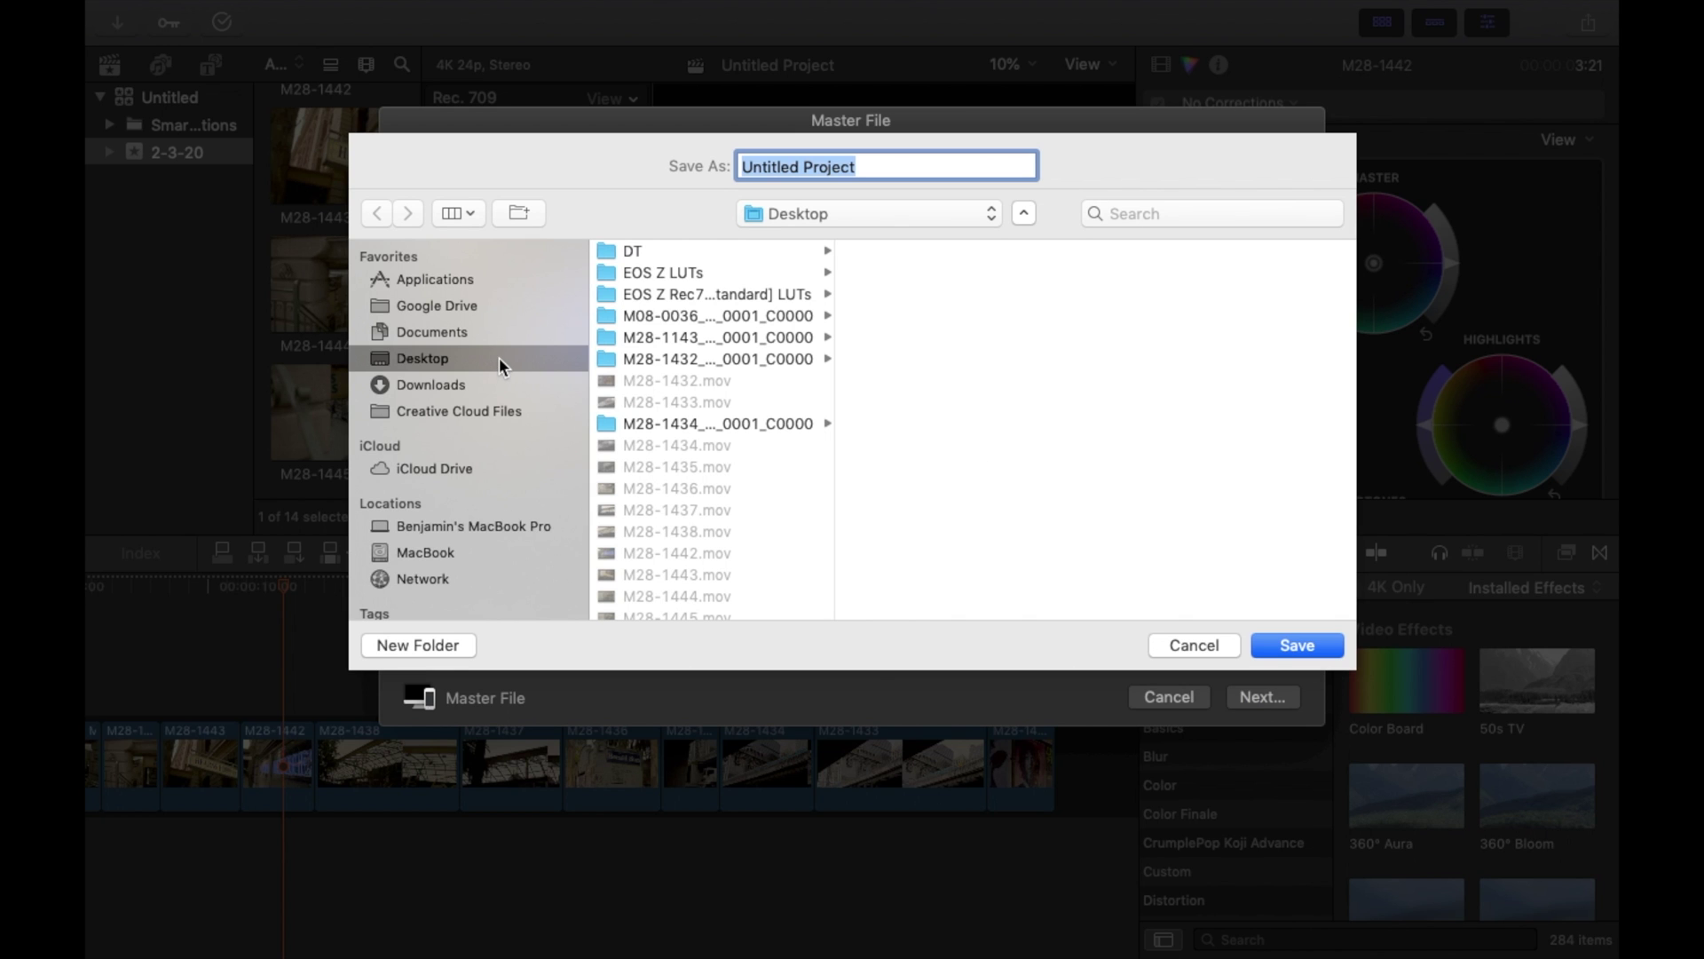
pyautogui.click(1272, 641)
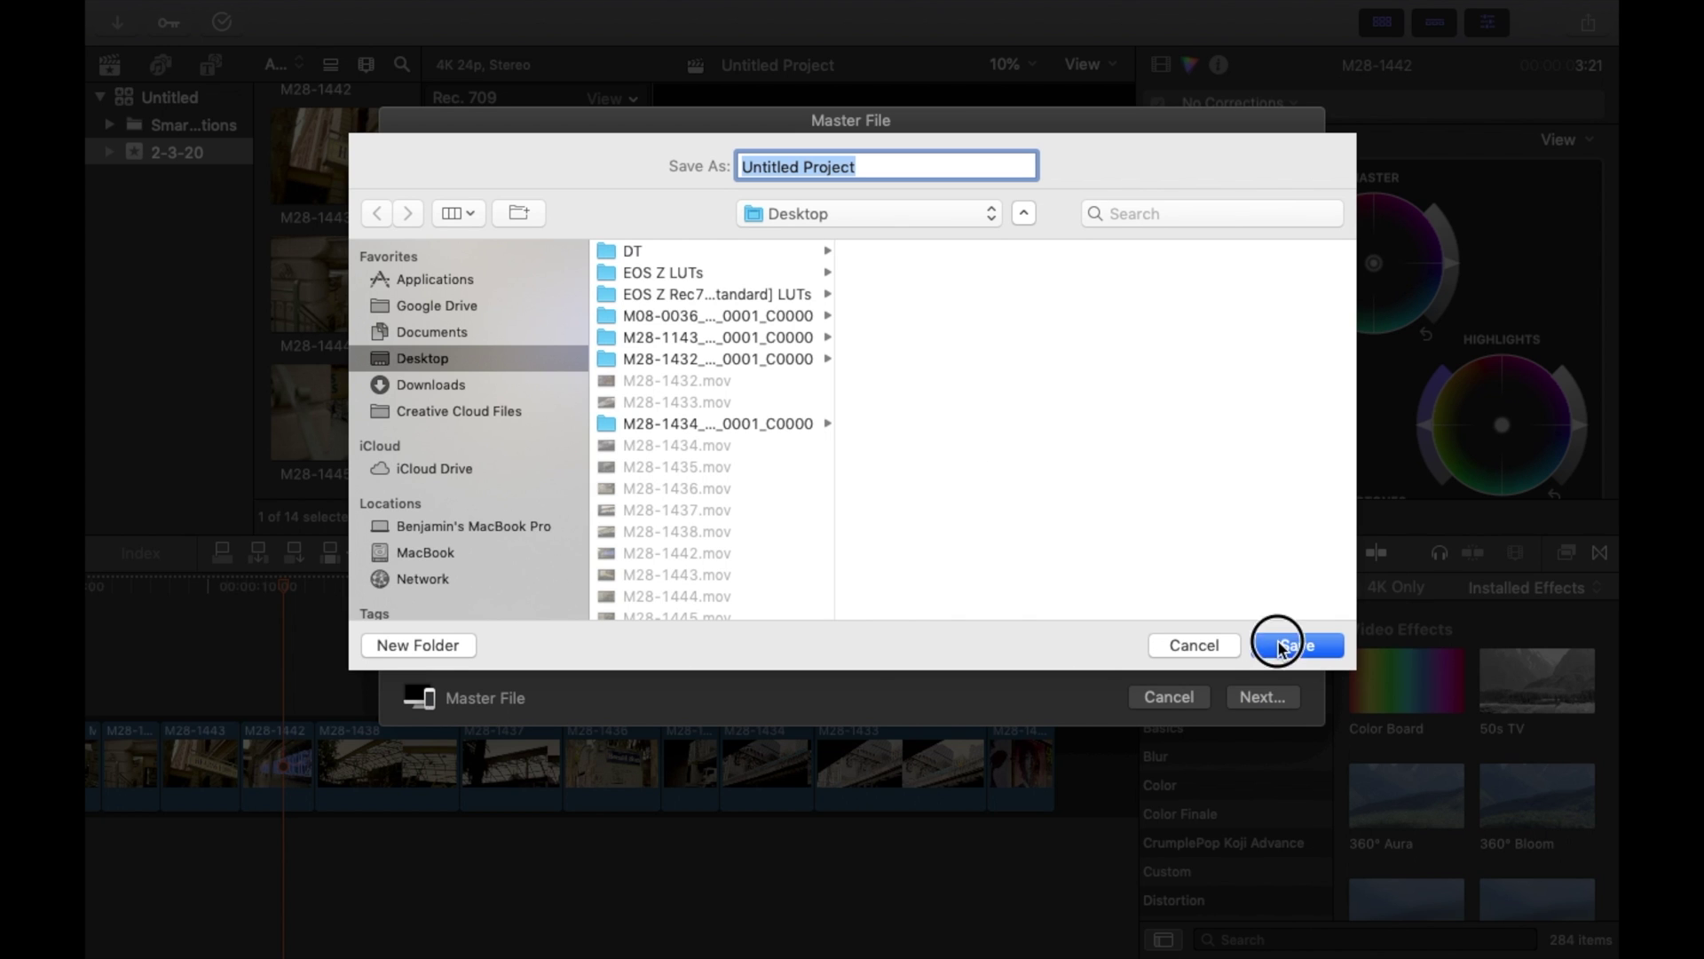